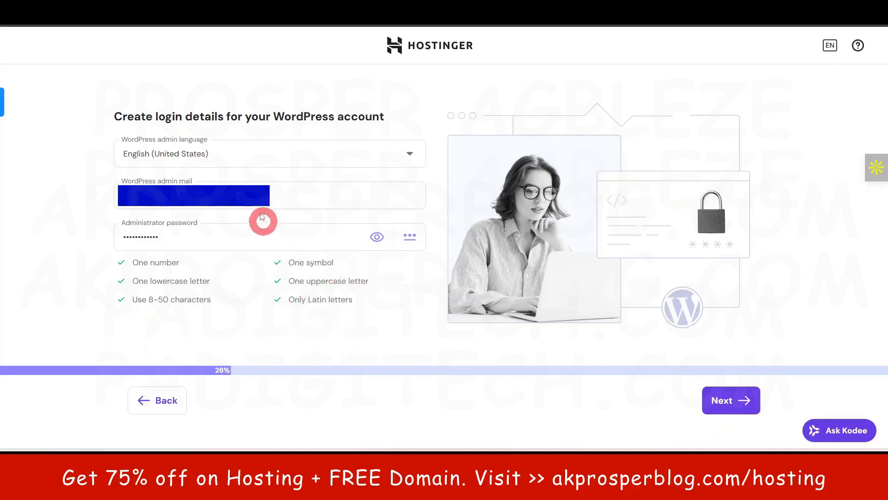
# Step: Continue with the entered WordPress login details and choose to create a blank site
pyautogui.click(727, 402)
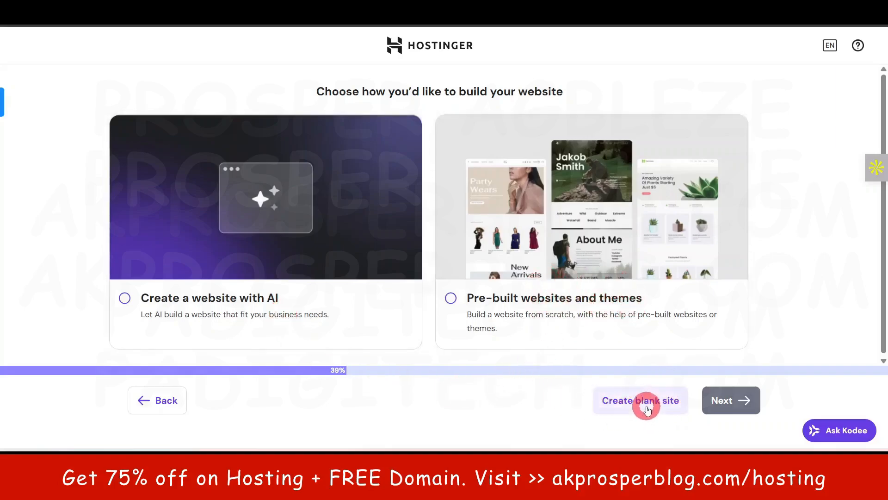
pyautogui.click(646, 402)
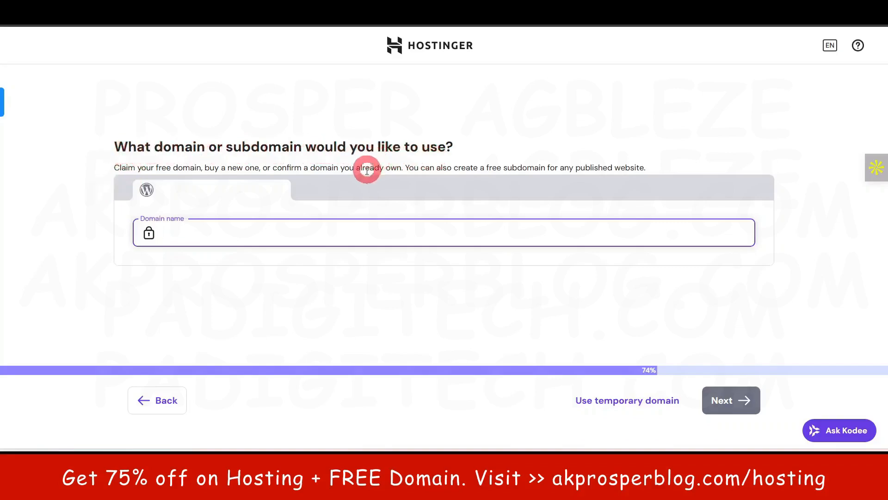
pyautogui.moveTo(115, 167); pyautogui.dragTo(403, 169)
pyautogui.click(90, 177)
pyautogui.click(72, 164)
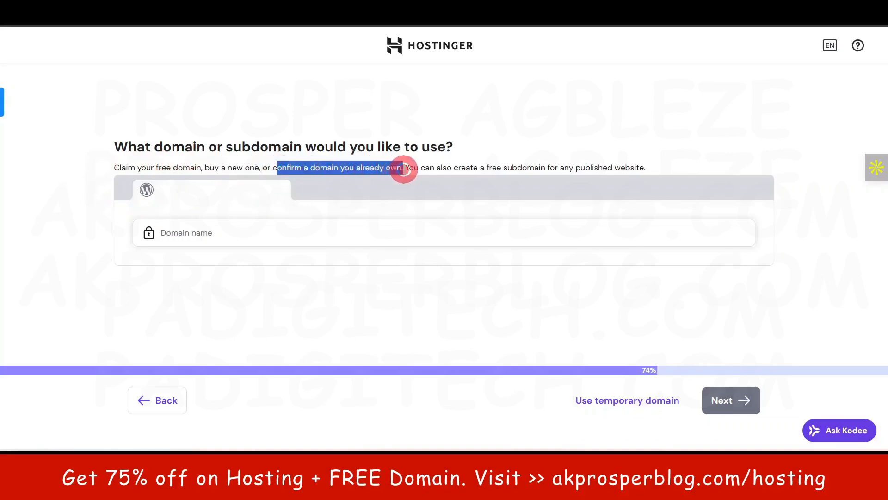
pyautogui.click(85, 210)
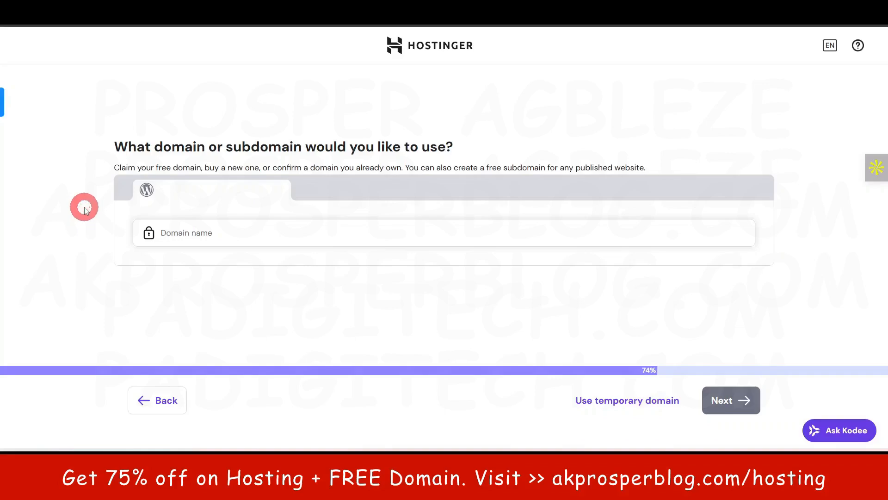
pyautogui.moveTo(113, 166); pyautogui.dragTo(201, 169)
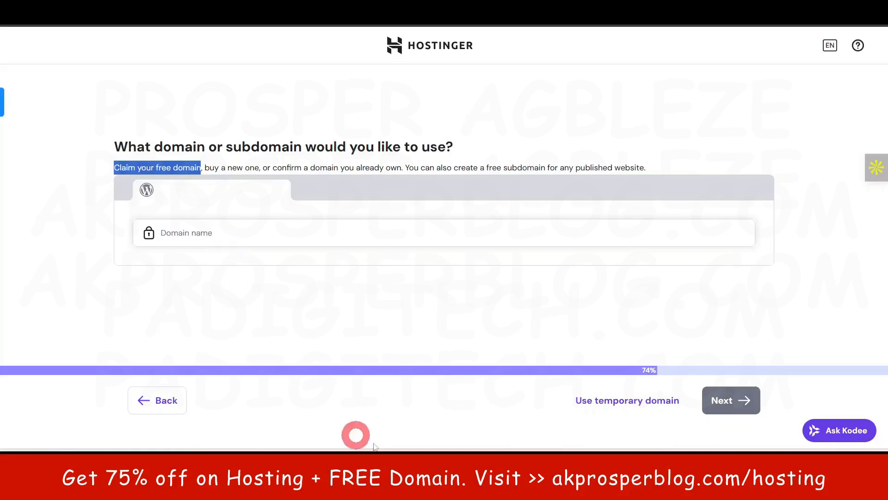
# Step: Copy the domain gazettegpt.com from the sticky note and return to the domain setup page
pyautogui.click(388, 454)
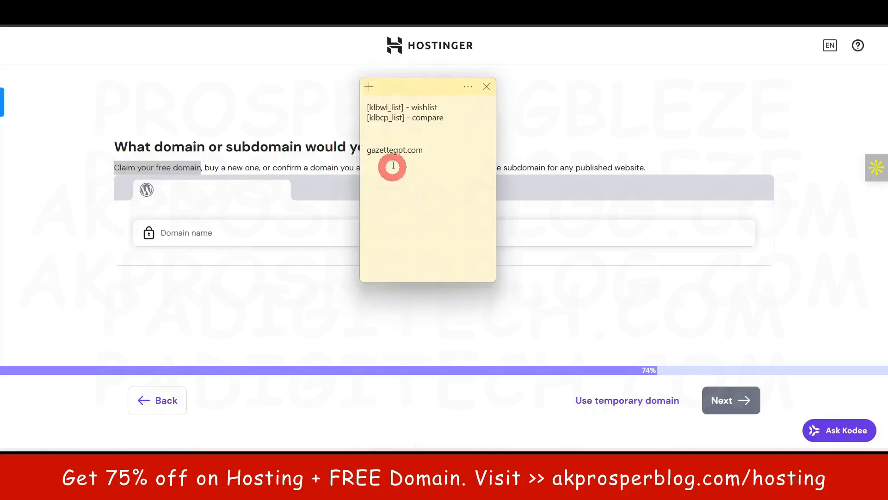
pyautogui.tripleClick(393, 150)
pyautogui.hotkey('ctrl', 'c')
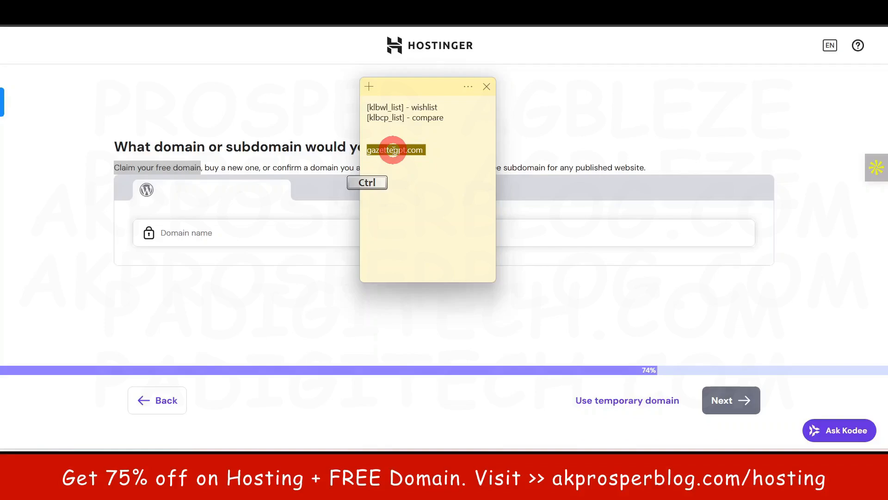
pyautogui.click(33, 286)
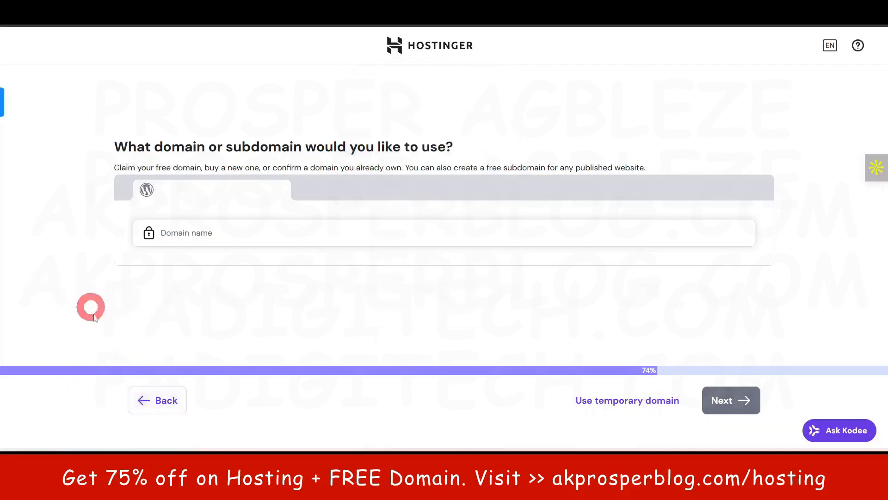
pyautogui.click(199, 234)
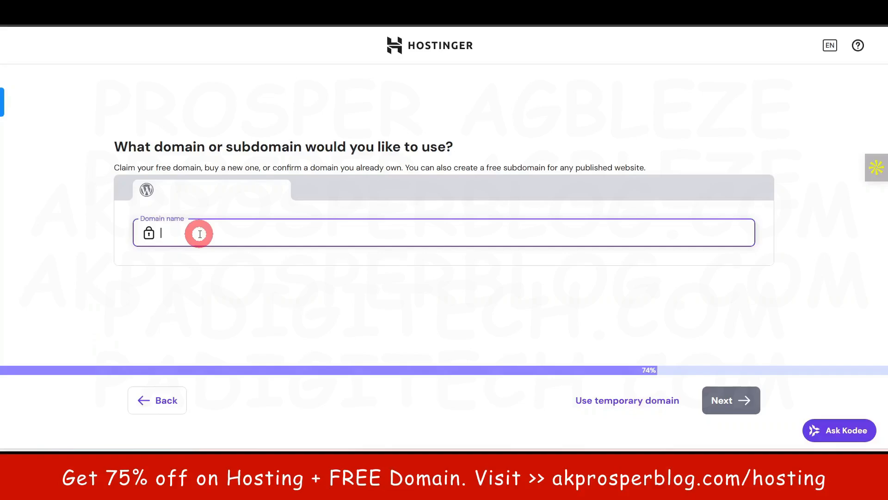
pyautogui.hotkey('ctrl', 'v')
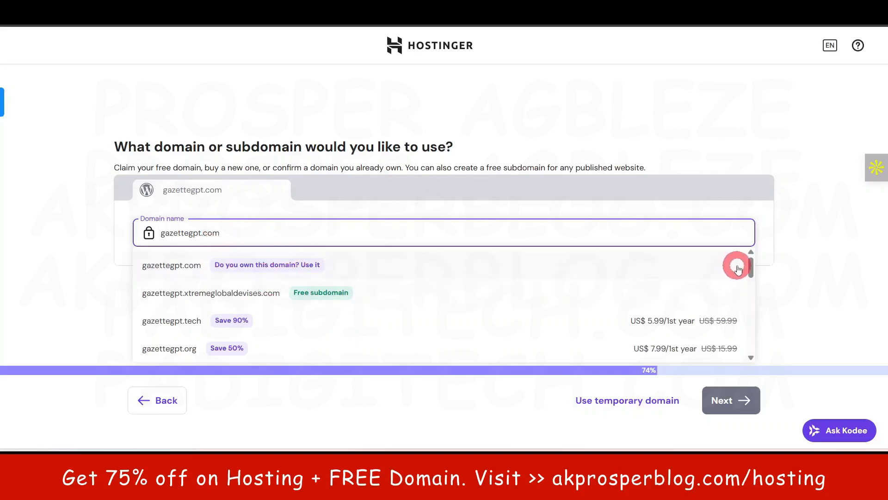
pyautogui.click(59, 265)
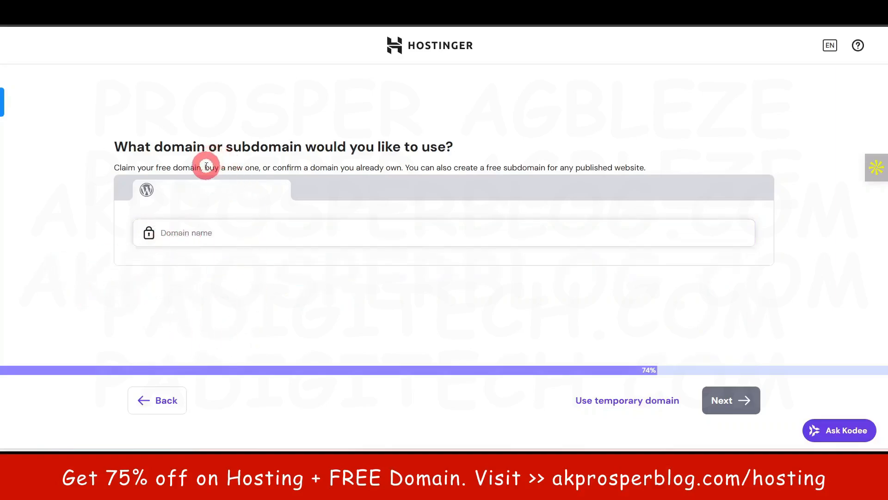
# Step: Read the options for claiming a free domain, buying a new one or confirming one already owned
pyautogui.moveTo(205, 167); pyautogui.dragTo(259, 167)
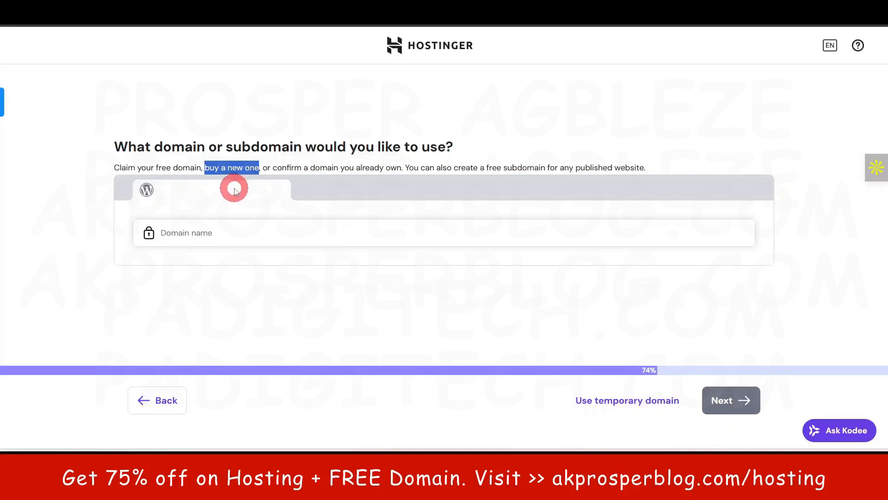
pyautogui.moveTo(115, 167); pyautogui.dragTo(198, 173)
pyautogui.click(85, 217)
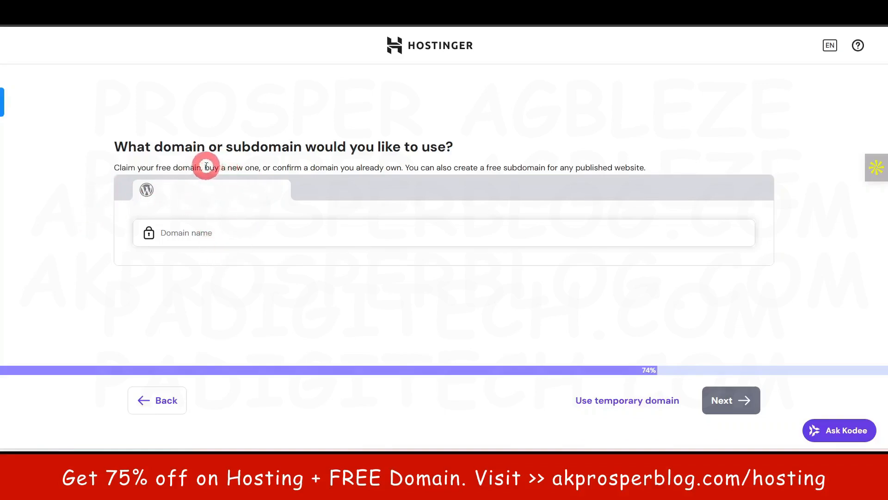
pyautogui.moveTo(206, 167); pyautogui.dragTo(259, 169)
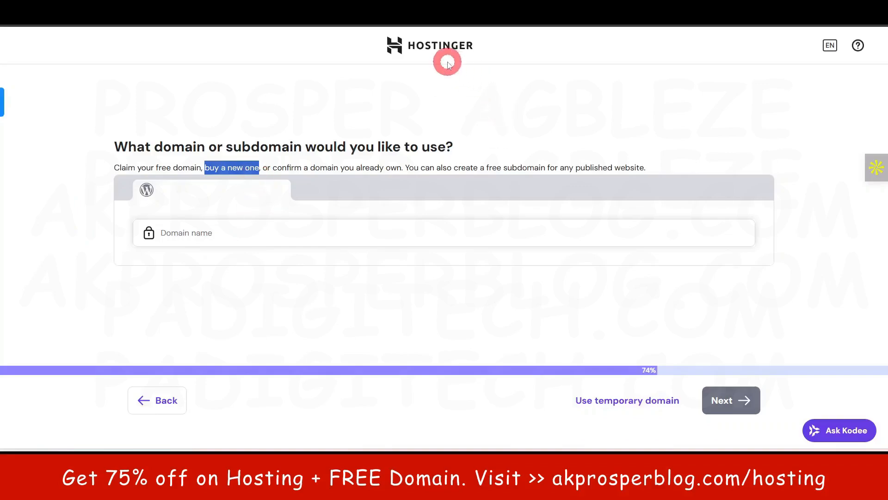
pyautogui.click(94, 239)
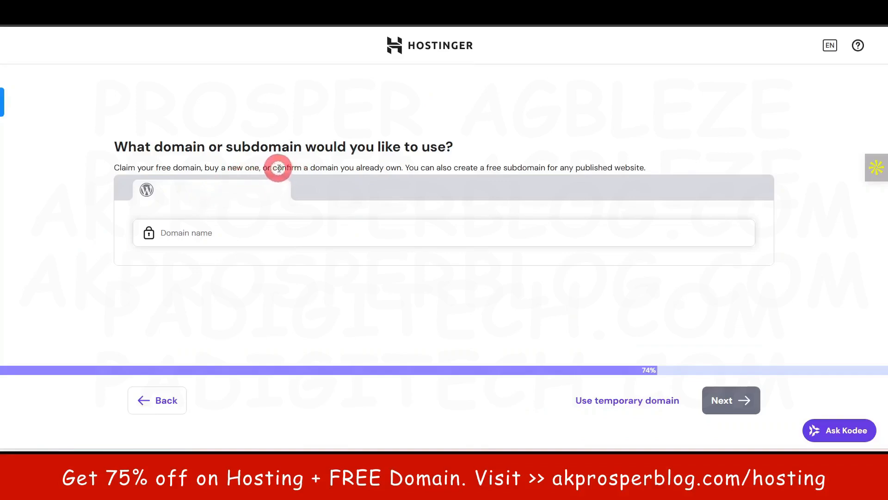
pyautogui.moveTo(274, 168); pyautogui.dragTo(398, 168)
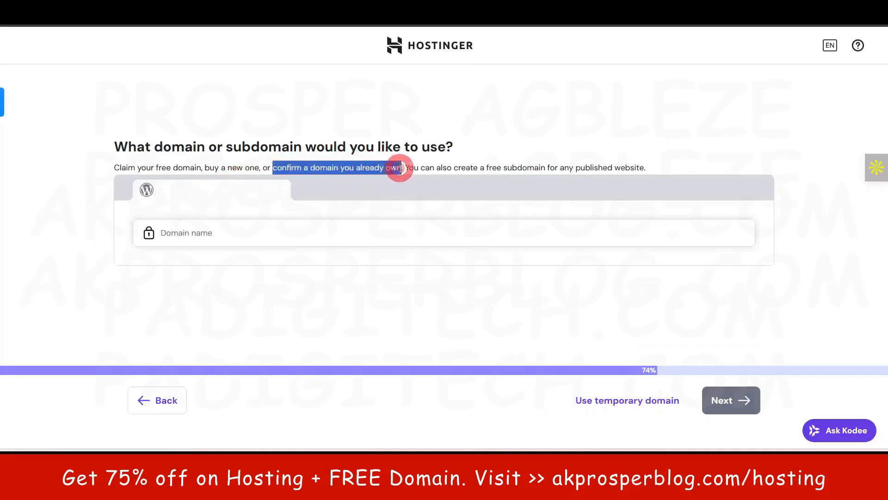
pyautogui.click(73, 234)
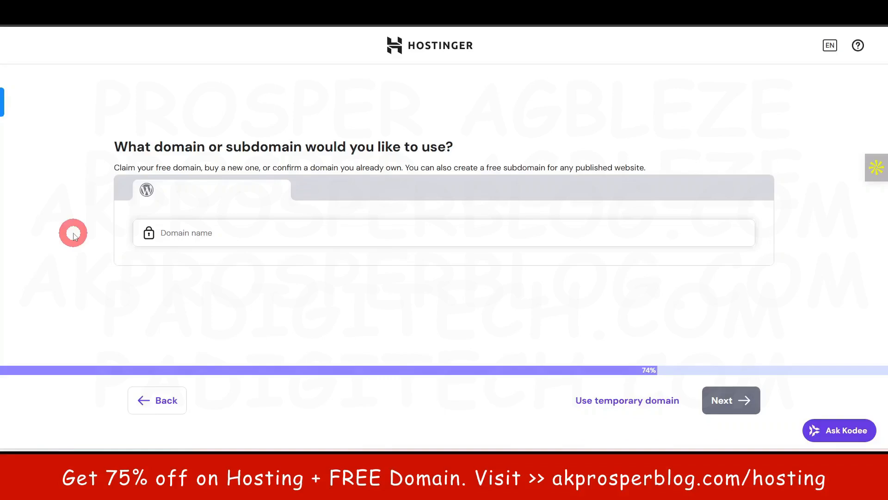
# Step: Enter gazettegpt.com as the domain name, choose to use it as an already owned domain, and install WordPress
pyautogui.click(267, 234)
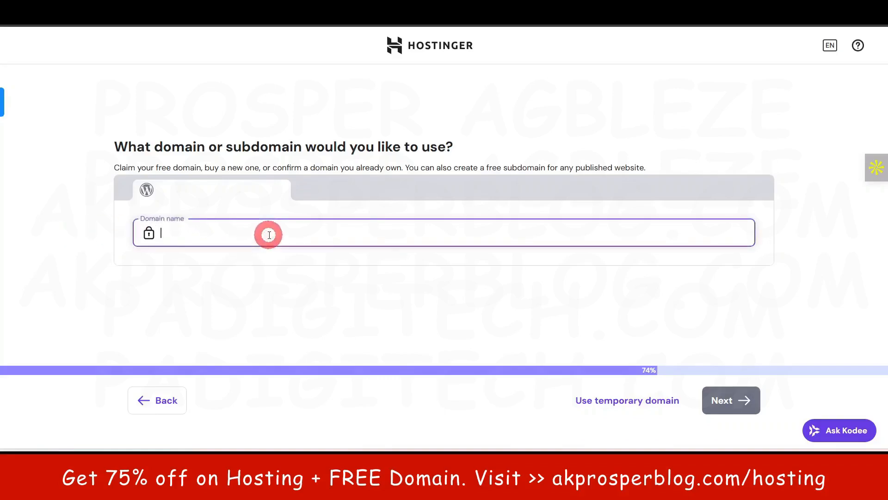
pyautogui.hotkey('ctrl', 'v')
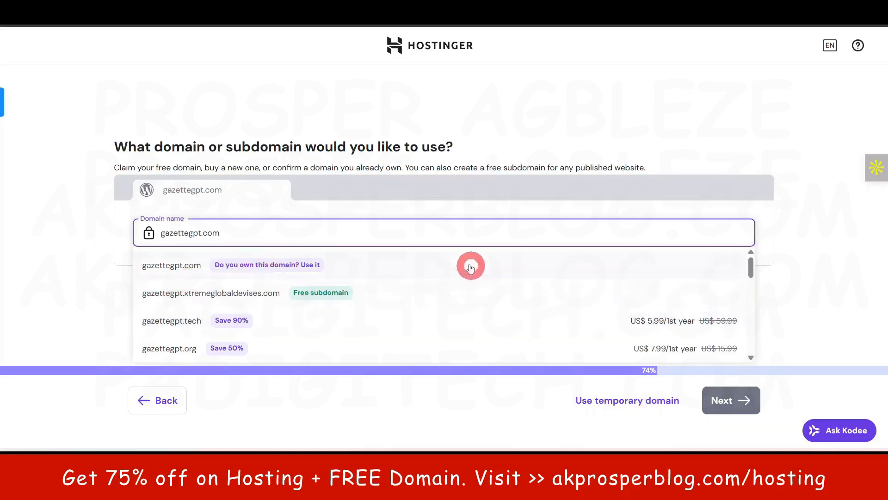
pyautogui.click(389, 266)
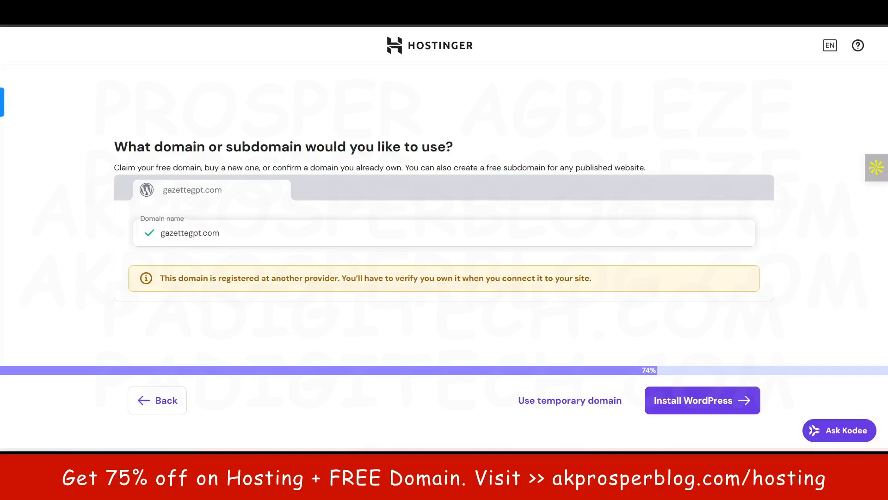
pyautogui.click(697, 408)
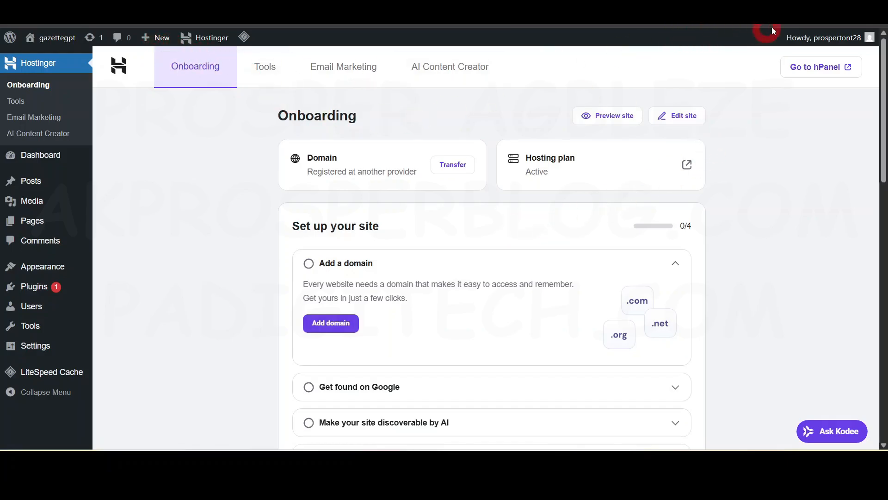
# Step: Reveal the browser's address bar to examine the WordPress admin page's URL, and restore the enlarged view
pyautogui.moveTo(803, 22)
pyautogui.click(848, 2)
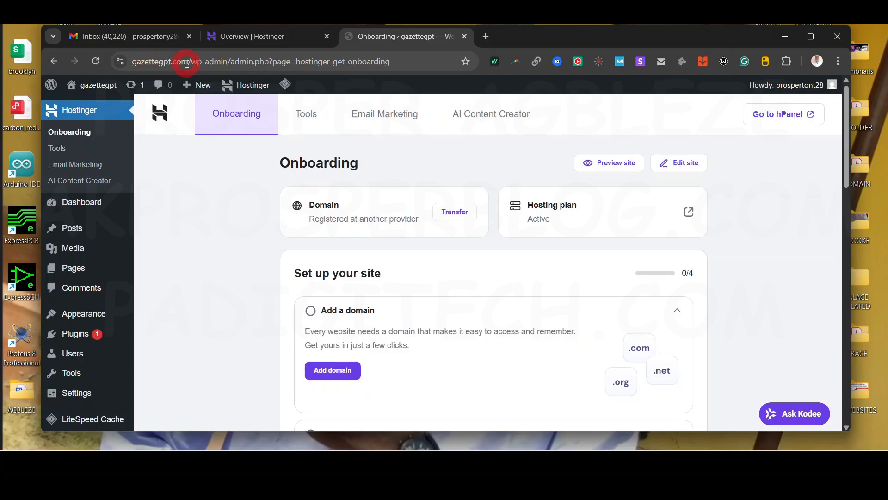
pyautogui.click(810, 37)
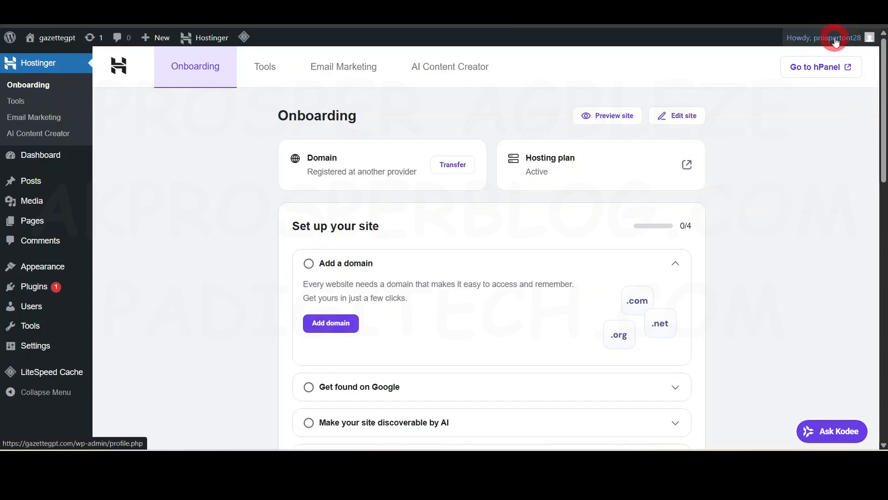
# Step: Open the logged-in administrator's WordPress profile page
pyautogui.moveTo(841, 40)
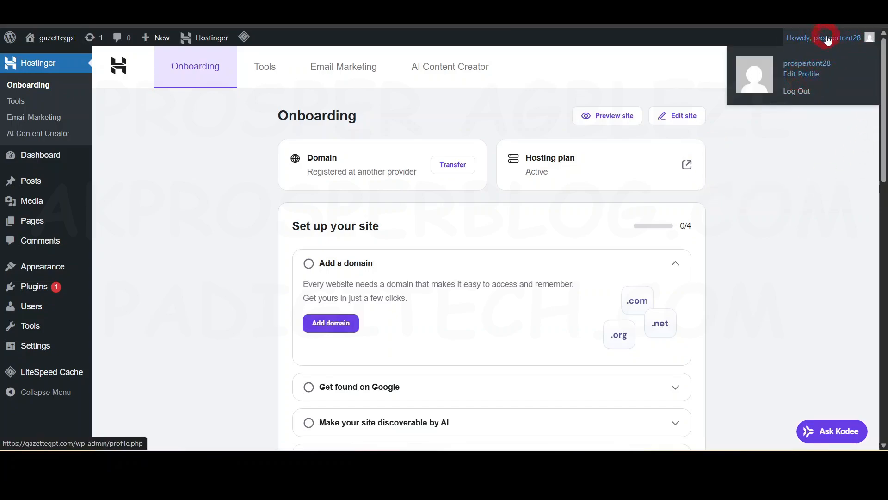
pyautogui.click(846, 34)
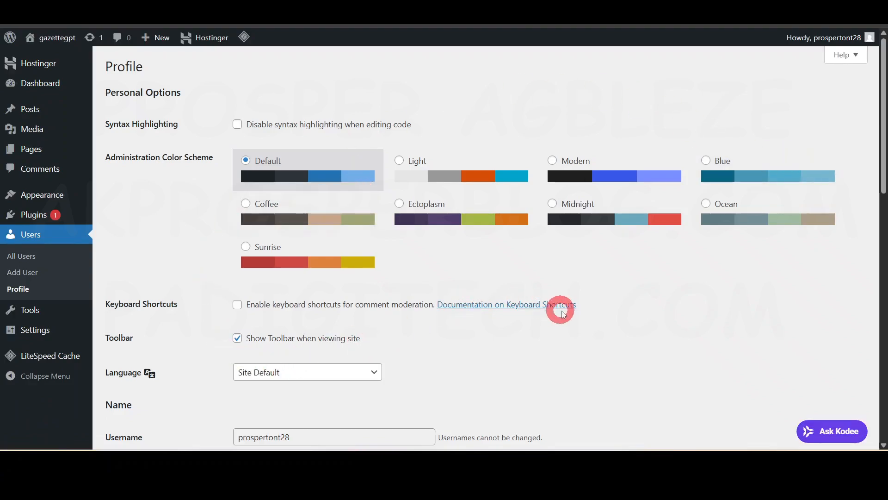
pyautogui.moveTo(848, 34)
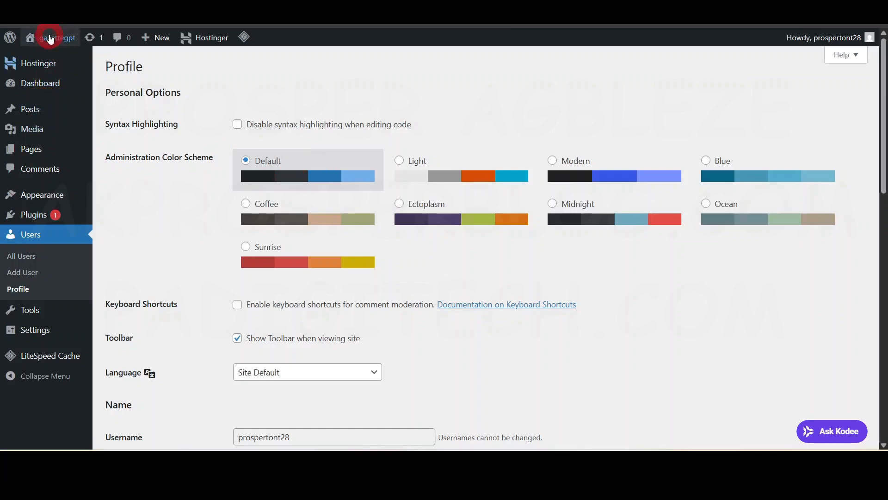
# Step: Try the Light, Midnight, Ectoplasm, Ocean and Sunrise administration color schemes, and reselect Default
pyautogui.click(485, 174)
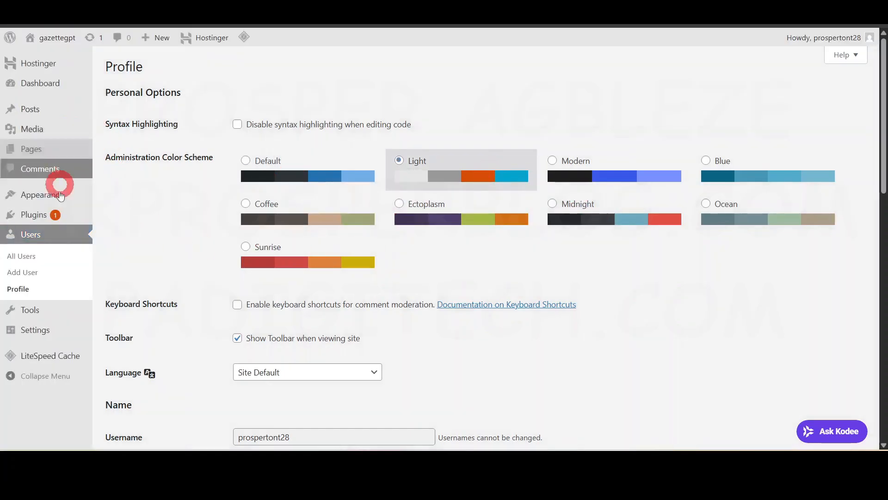
pyautogui.moveTo(53, 121)
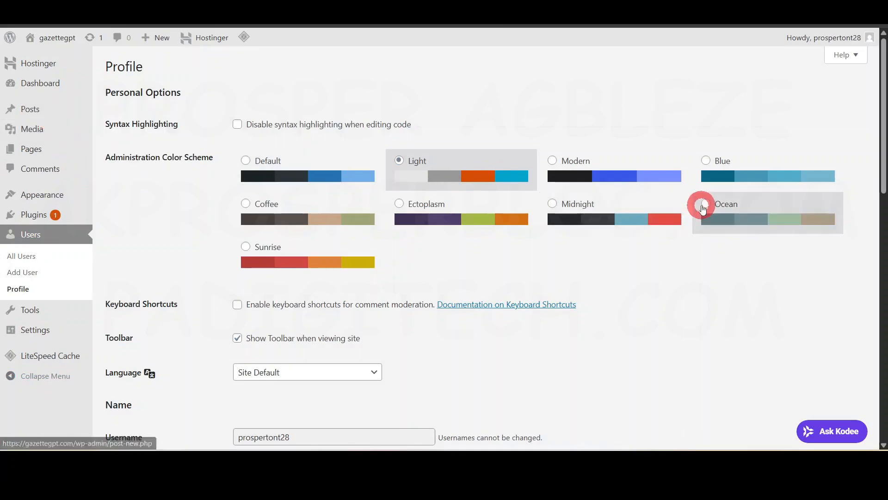
pyautogui.click(611, 215)
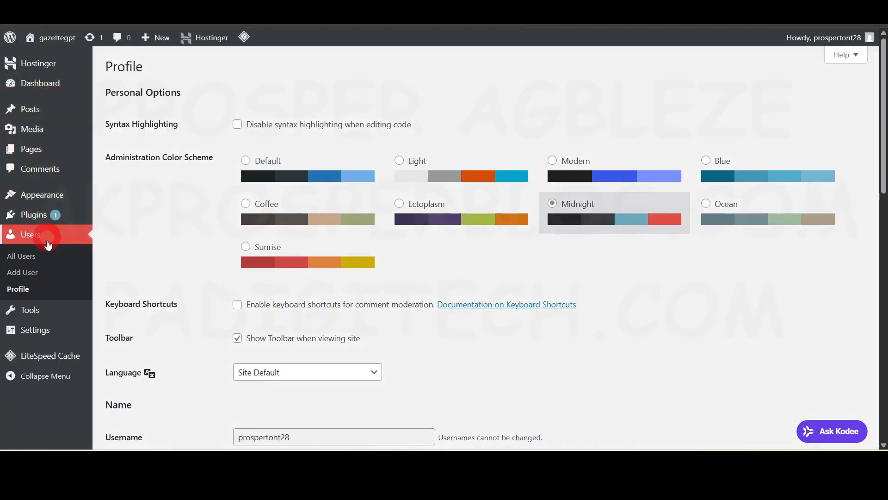
pyautogui.click(475, 214)
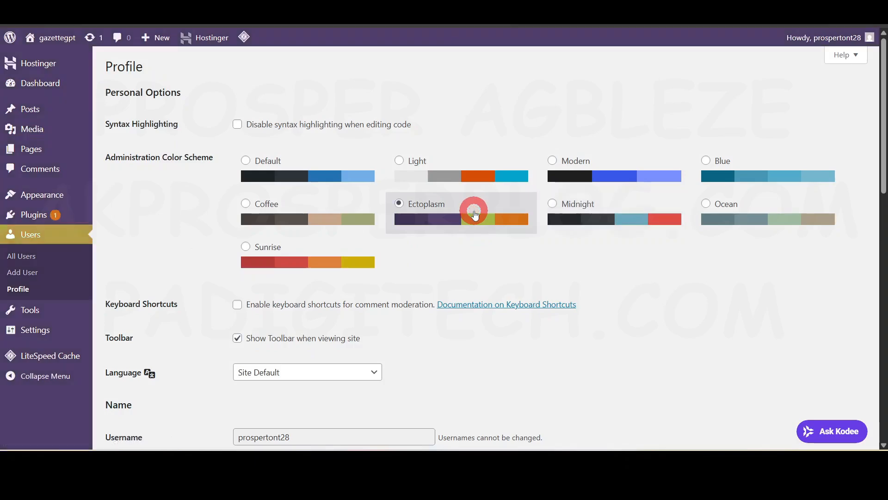
pyautogui.click(765, 215)
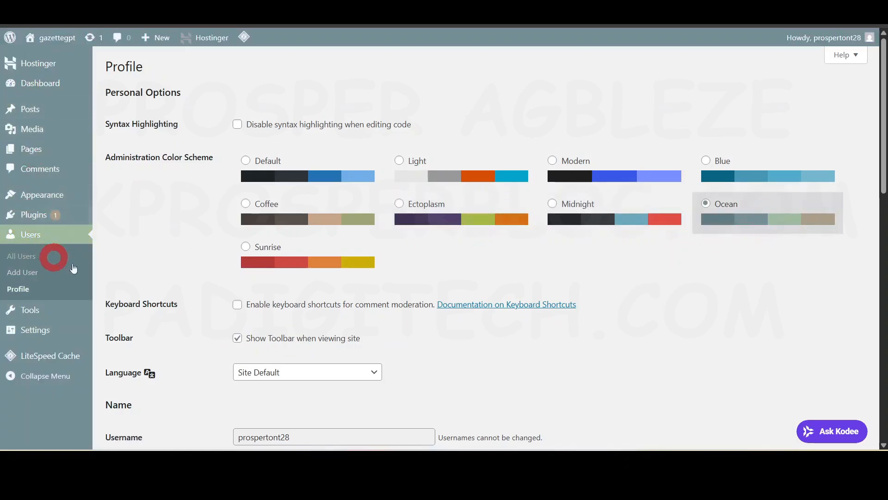
pyautogui.click(349, 260)
pyautogui.click(258, 168)
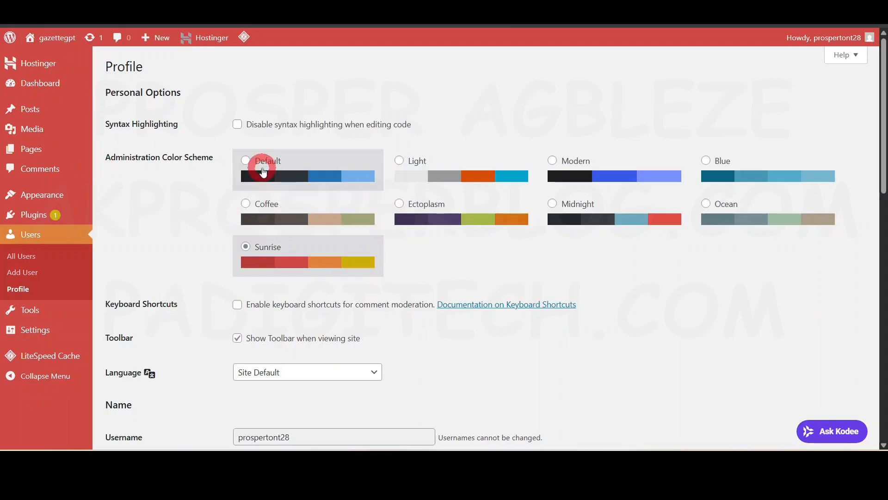
# Step: Examine the profile's language setting and its name and contact fields
pyautogui.scroll(-5, 277, 301)
pyautogui.scroll(2, 331, 194)
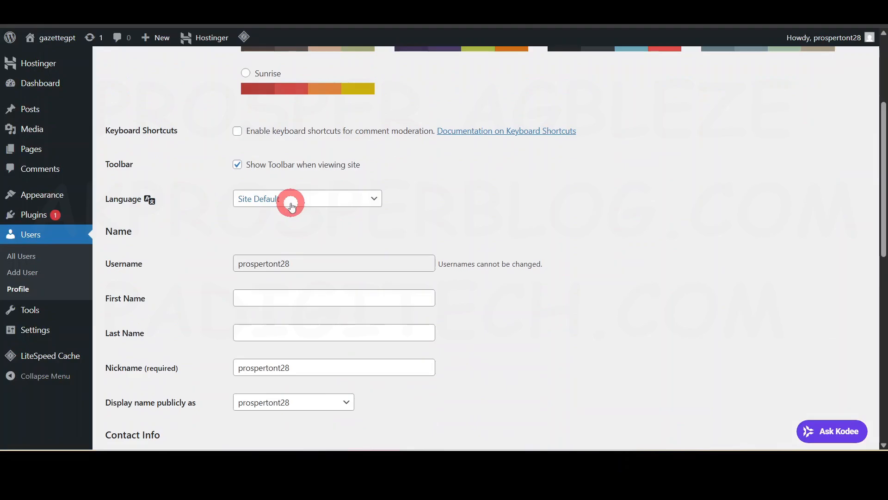
pyautogui.click(349, 198)
pyautogui.click(356, 199)
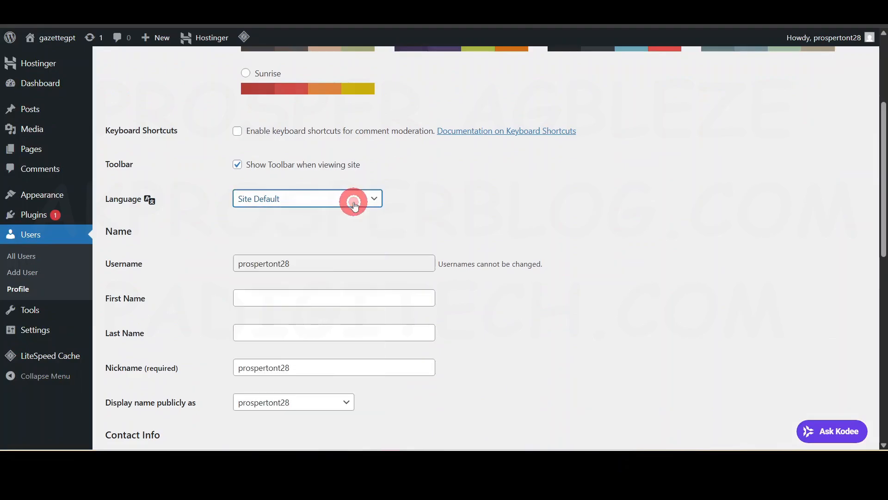
pyautogui.scroll(-1, 240, 289)
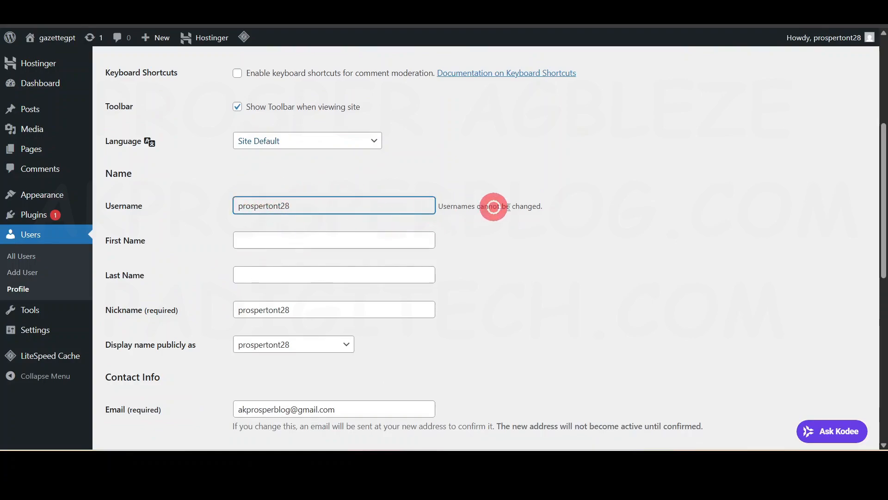
# Step: Examine the profile's username and nickname fields and the account name shown in the admin greeting
pyautogui.click(428, 205)
pyautogui.click(562, 211)
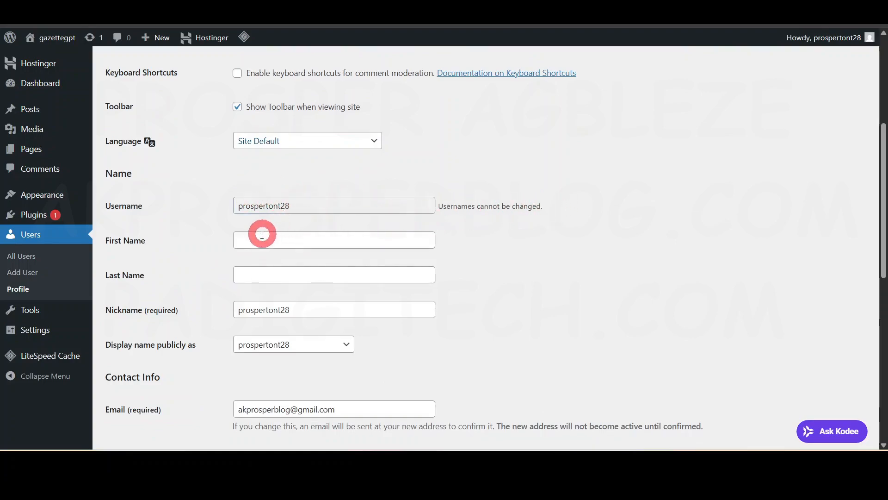
pyautogui.scroll(-1, 299, 289)
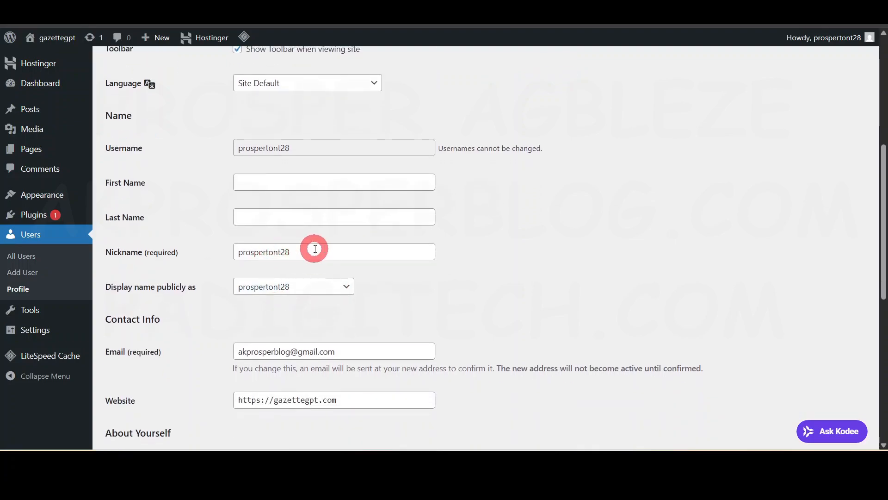
pyautogui.click(314, 249)
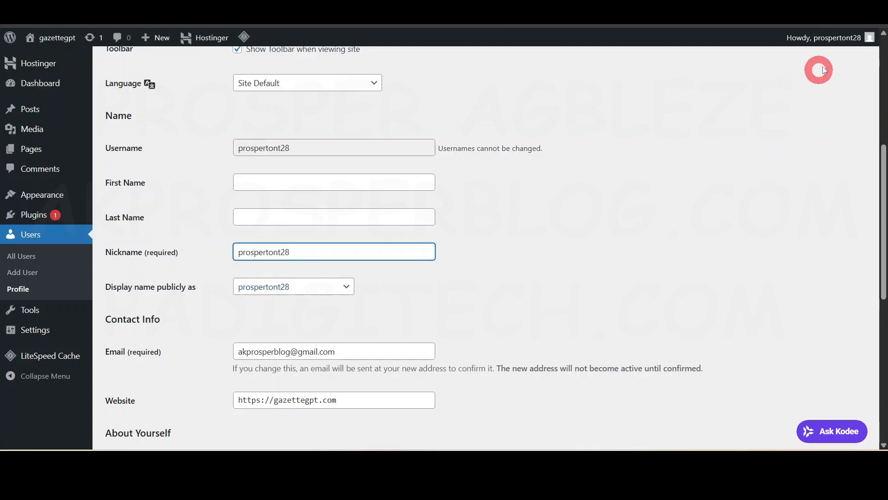
pyautogui.click(825, 45)
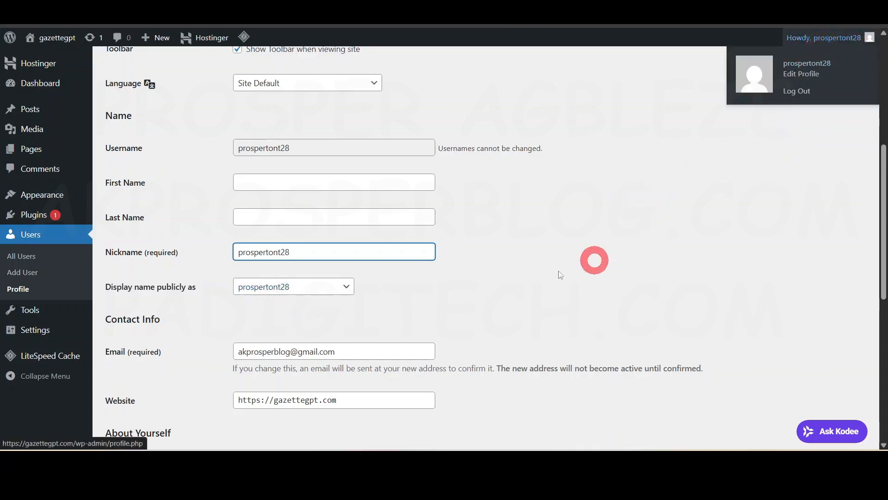
# Step: Enter Prosper Construction as the profile's first name and choose it as the publicly displayed name
pyautogui.click(287, 182)
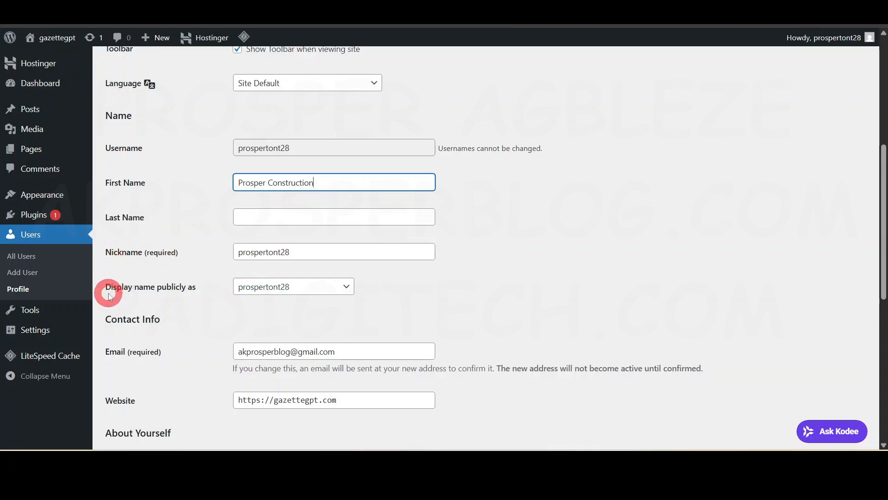
pyautogui.click(284, 287)
pyautogui.click(290, 318)
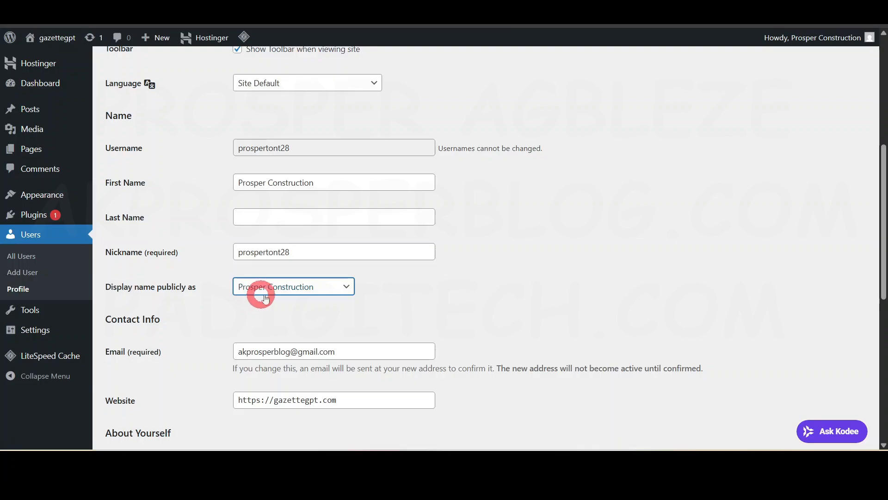
# Step: Review the profile's contact, biography and account management sections, and save the updated profile
pyautogui.scroll(-3, 390, 301)
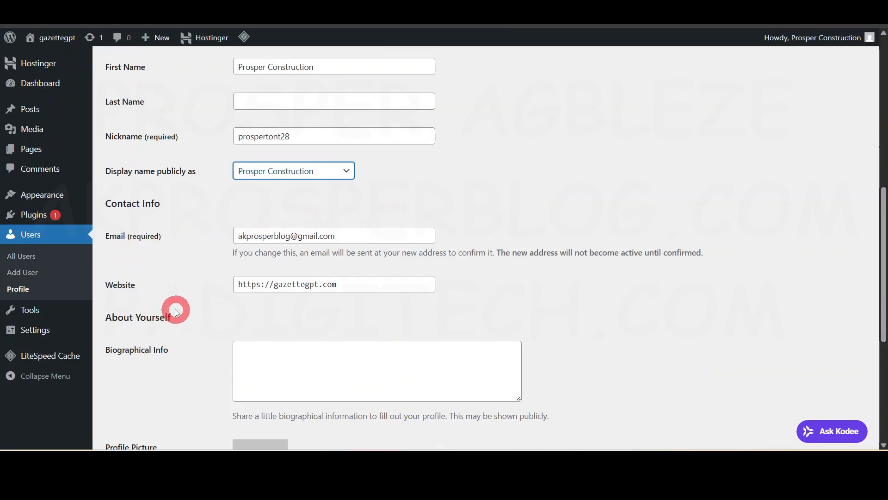
pyautogui.scroll(-3, 278, 341)
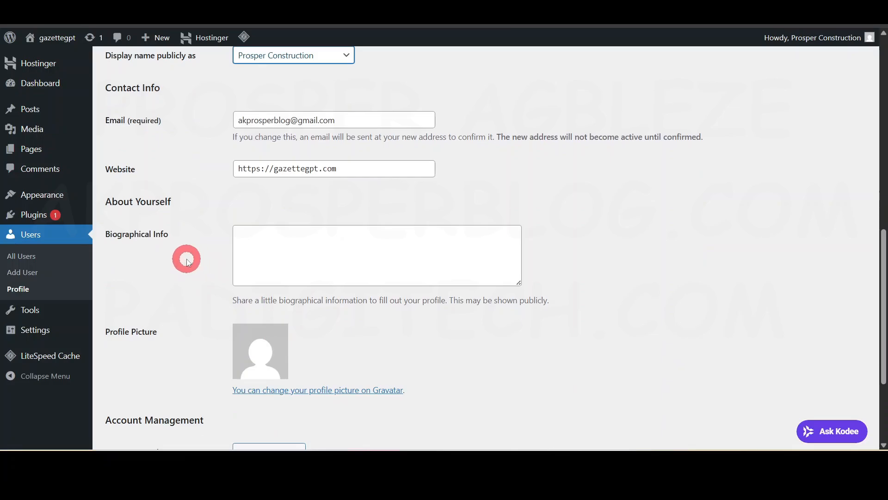
pyautogui.scroll(-1, 270, 357)
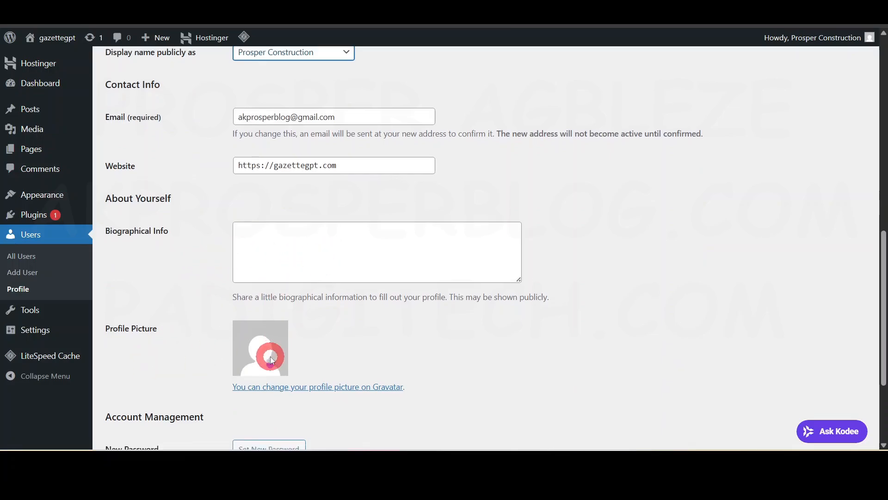
pyautogui.scroll(-3, 271, 359)
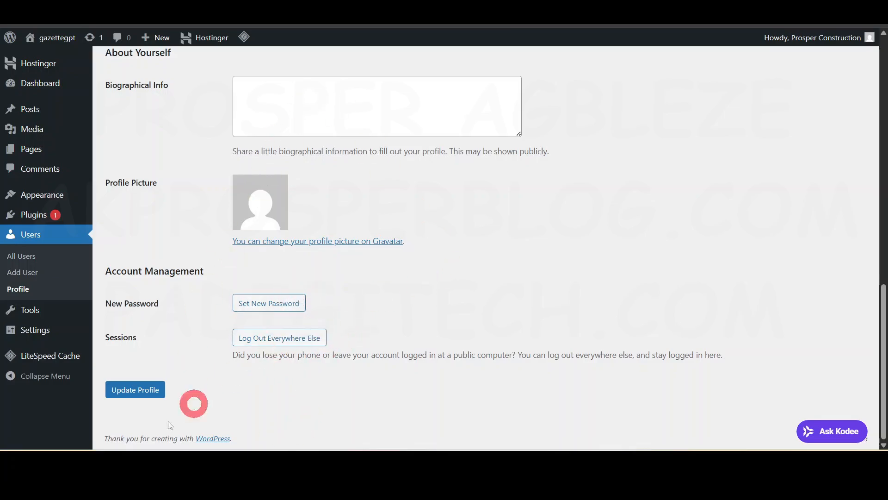
pyautogui.click(139, 390)
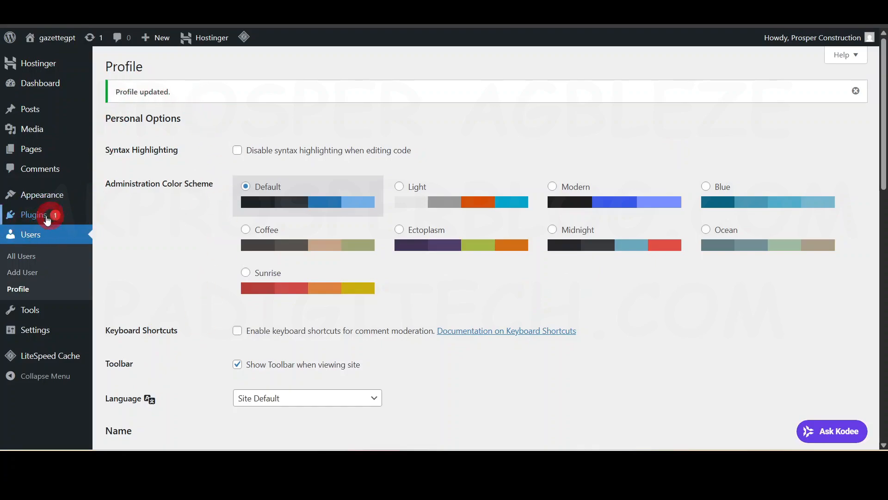
# Step: Open the installed plugins and bulk-deactivate Hostinger AI, Hostinger Easy Onboarding, Hostinger Reach and Hostinger Tools
pyautogui.moveTo(44, 219)
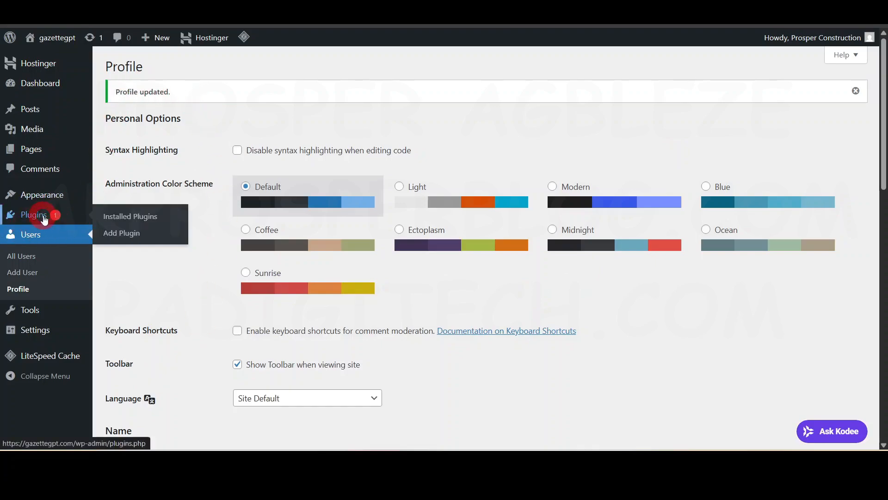
pyautogui.click(44, 216)
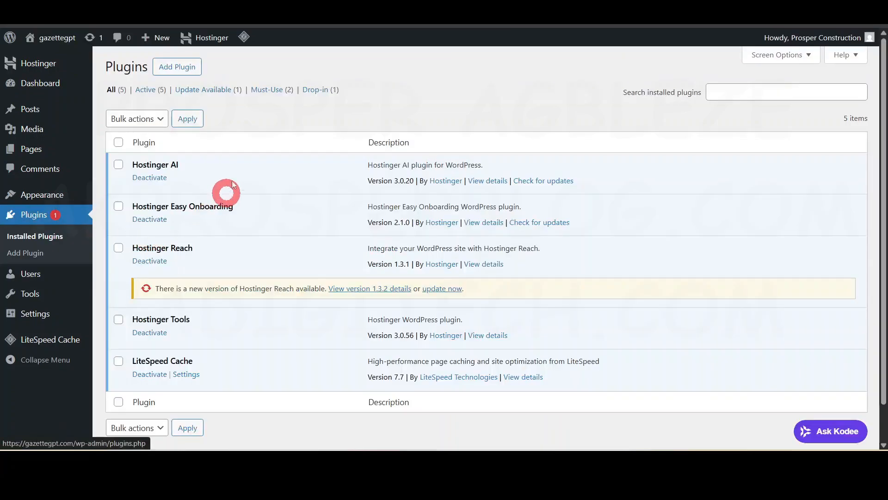
pyautogui.click(118, 166)
pyautogui.click(118, 206)
pyautogui.click(118, 247)
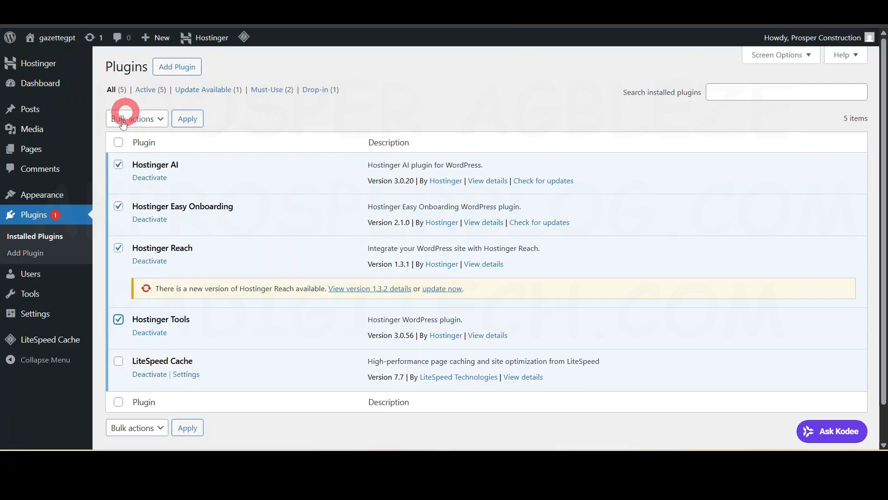
pyautogui.click(143, 123)
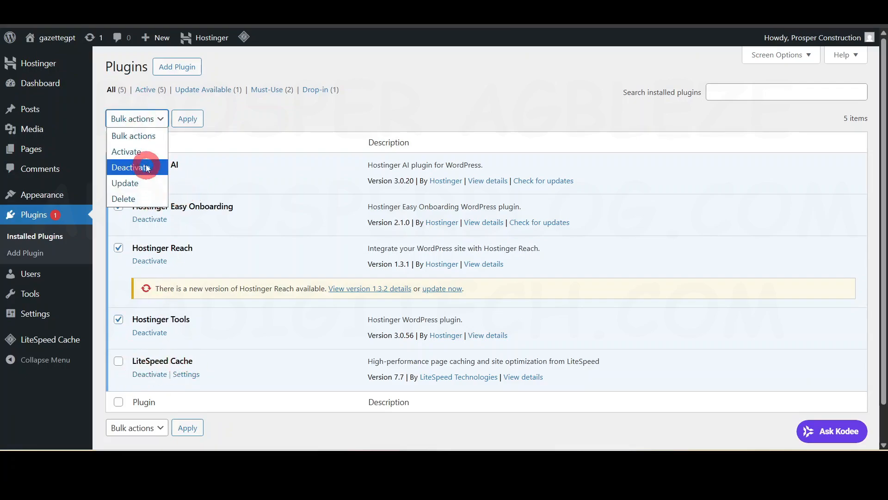
pyautogui.click(146, 167)
pyautogui.click(188, 119)
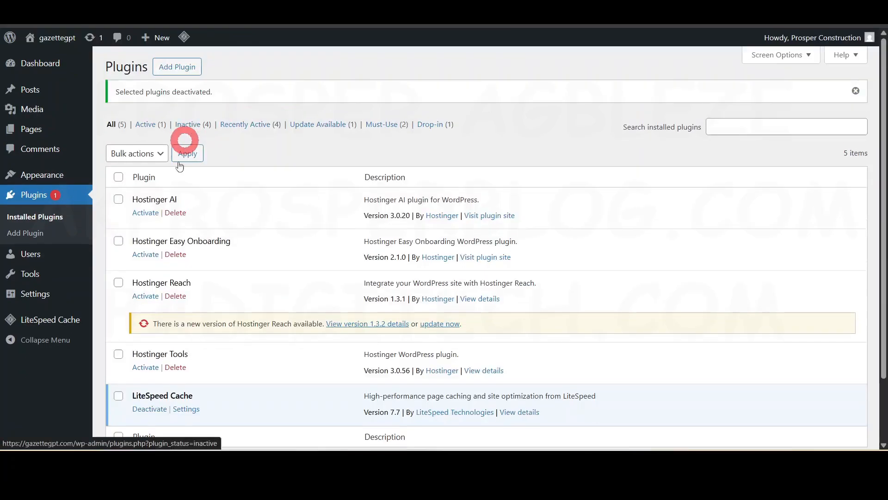
# Step: Bulk-delete the deactivated Hostinger AI, Easy Onboarding, Reach and Tools plugins together with their data
pyautogui.click(117, 197)
pyautogui.click(119, 241)
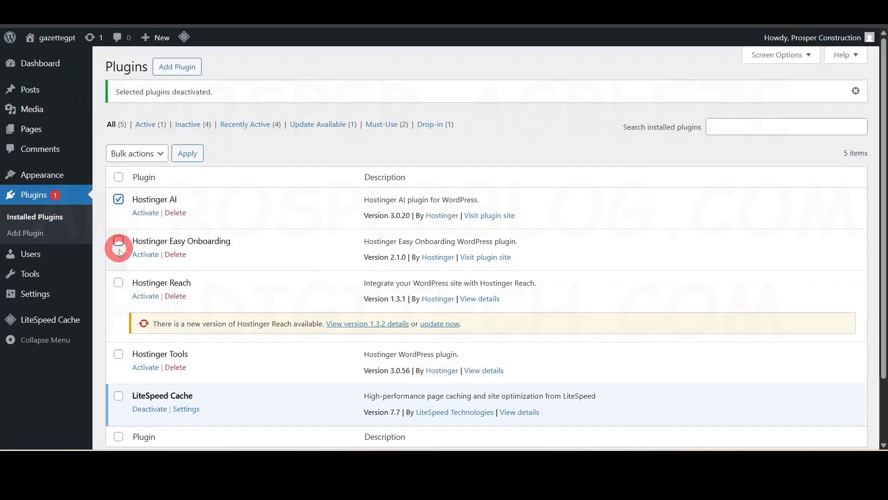
pyautogui.click(118, 281)
pyautogui.click(118, 354)
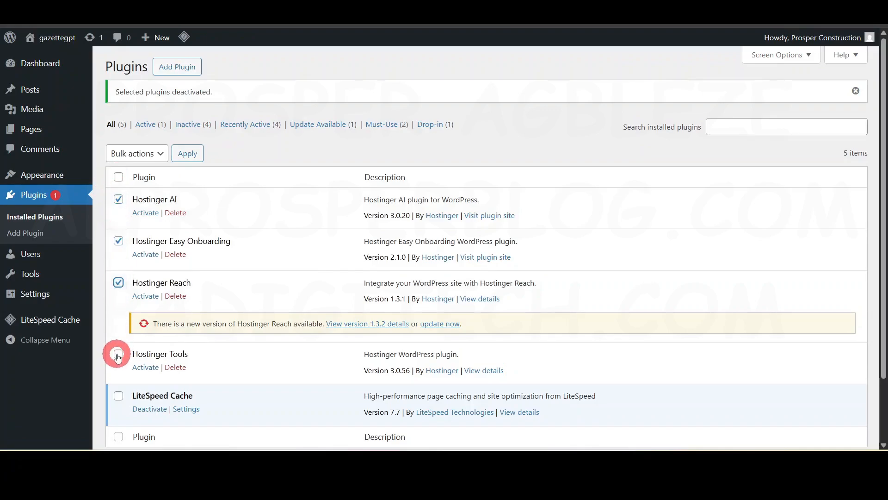
pyautogui.click(138, 153)
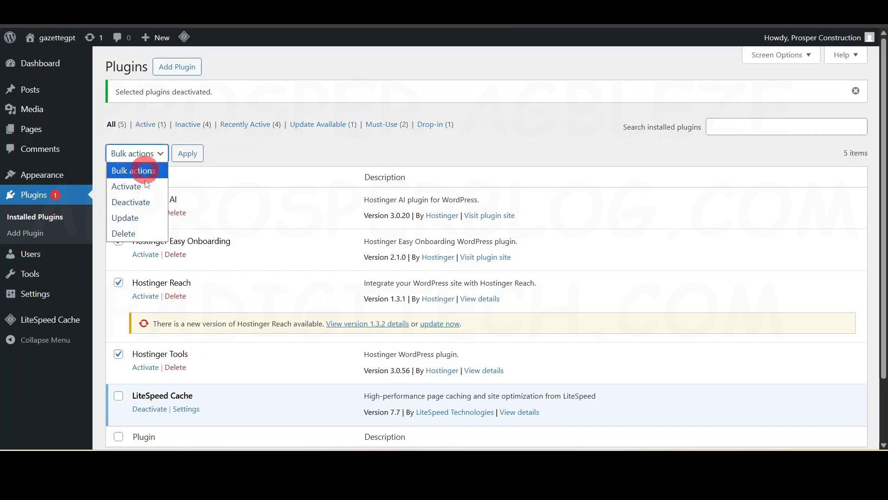
pyautogui.click(144, 232)
pyautogui.click(185, 154)
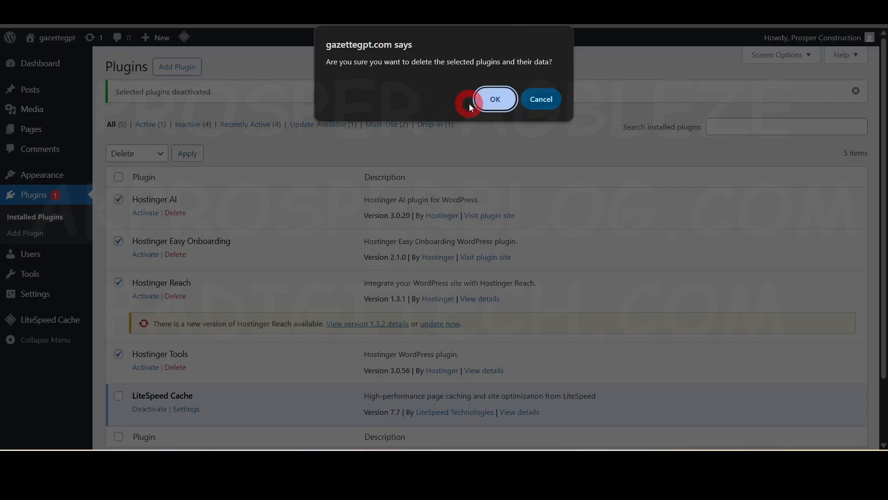
pyautogui.click(504, 101)
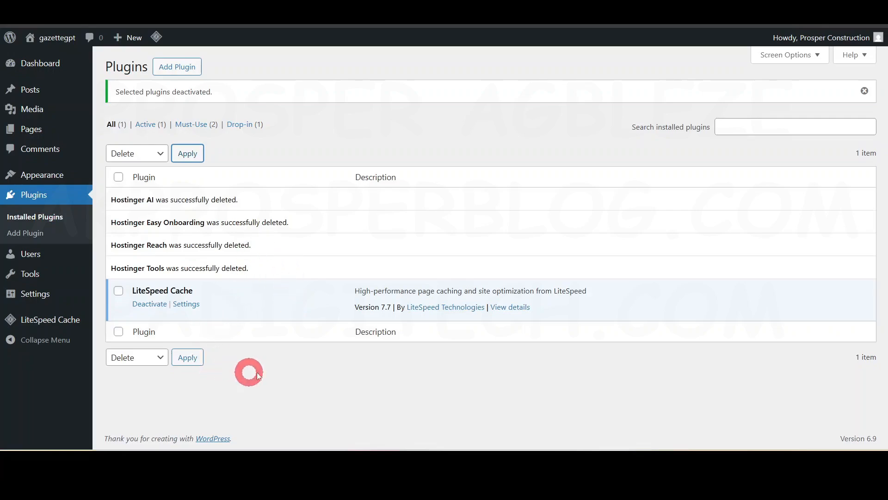
# Step: Return to the admin dashboard's home page and dismiss its Welcome to WordPress panel
pyautogui.click(42, 68)
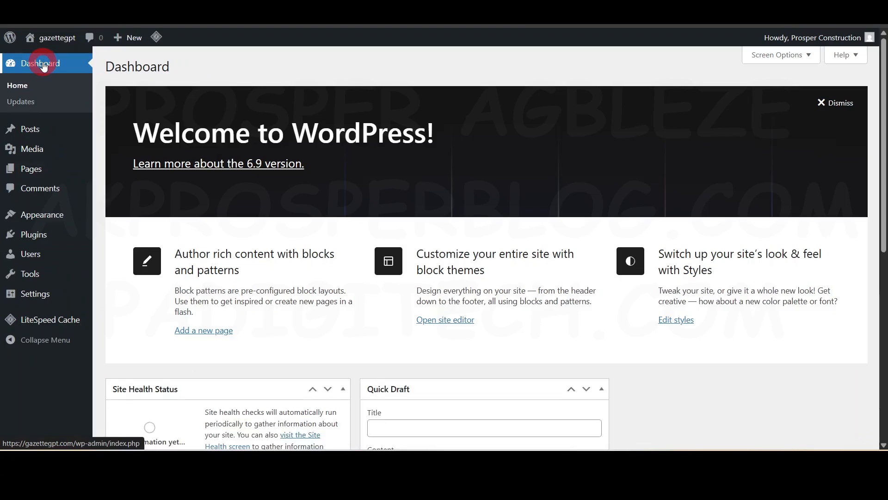
pyautogui.scroll(-8, 327, 283)
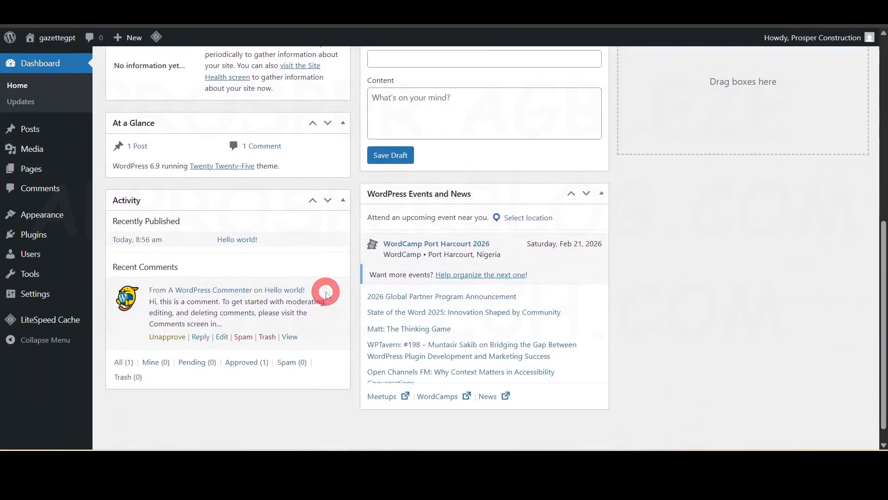
pyautogui.scroll(8, 327, 291)
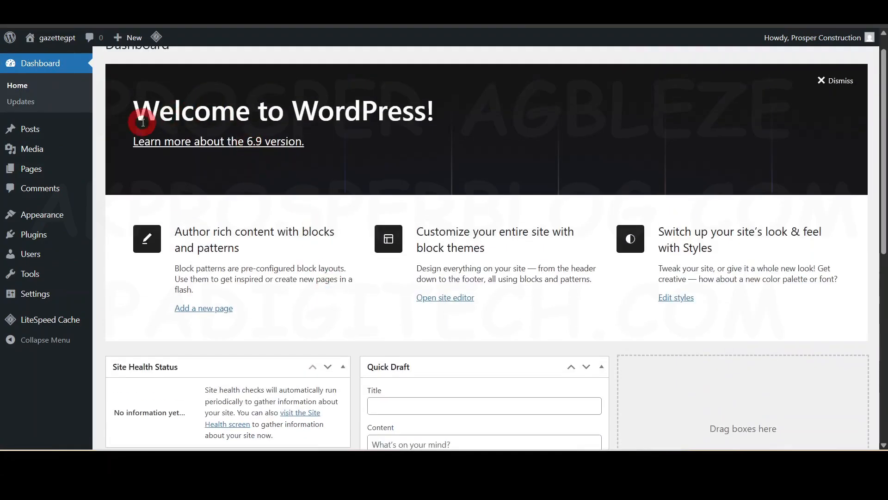
pyautogui.moveTo(136, 118); pyautogui.dragTo(435, 116)
pyautogui.click(831, 81)
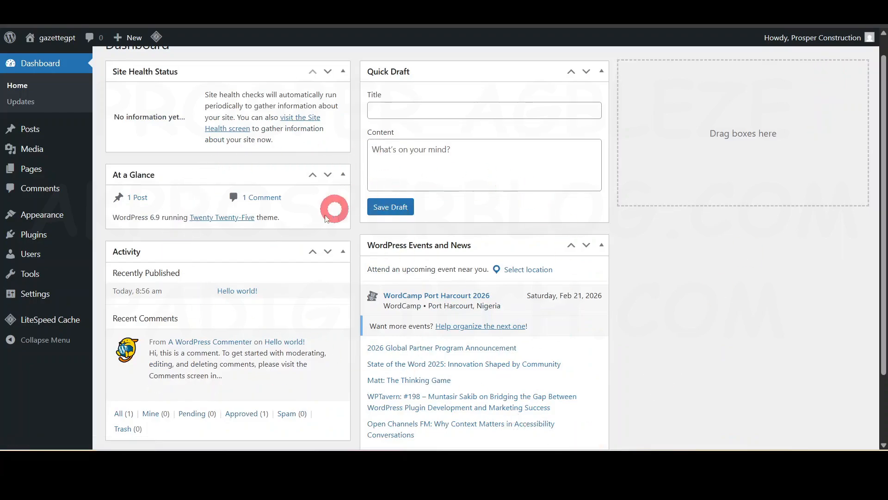
# Step: Hide the Site Health Status, At a Glance, Activity, Quick Draft and WordPress Events and News boxes on the dashboard
pyautogui.scroll(-2, 267, 393)
pyautogui.scroll(3, 263, 362)
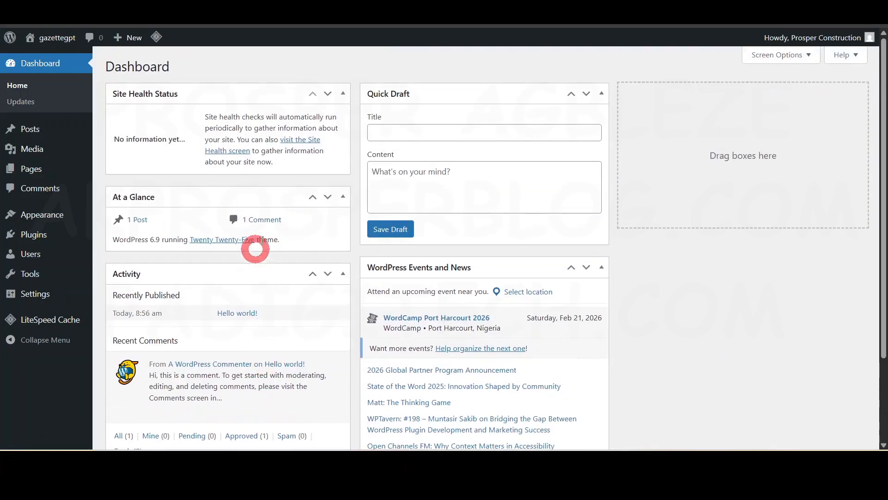
pyautogui.click(805, 59)
pyautogui.click(121, 117)
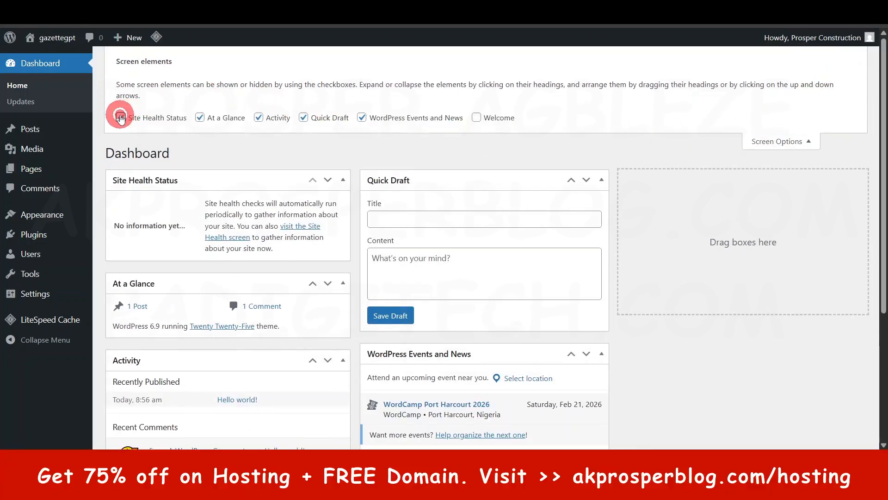
pyautogui.click(200, 117)
pyautogui.click(267, 118)
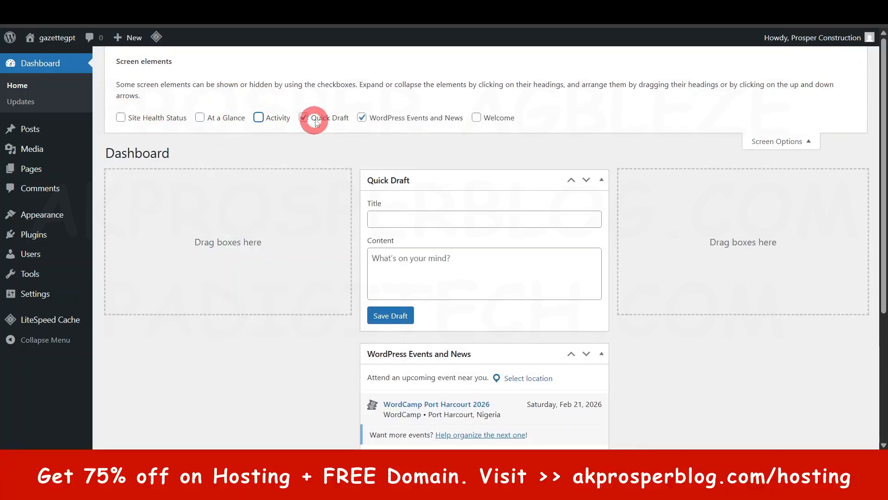
pyautogui.click(304, 117)
pyautogui.click(363, 118)
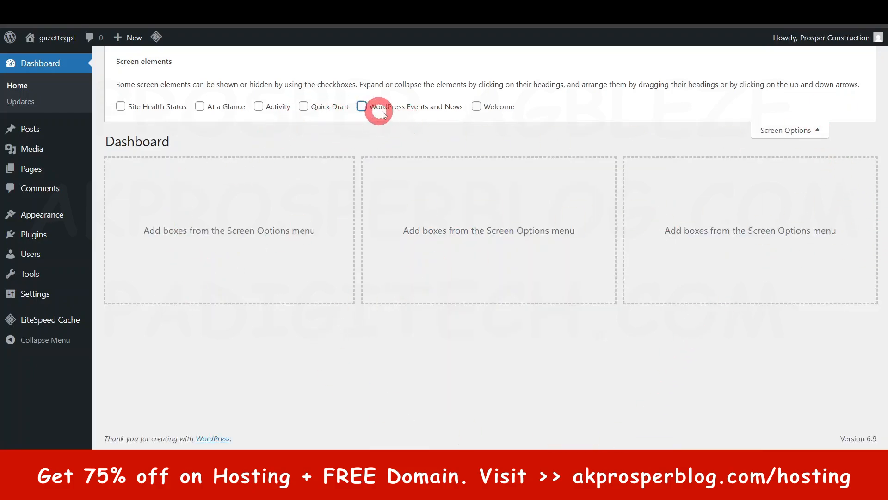
pyautogui.click(818, 130)
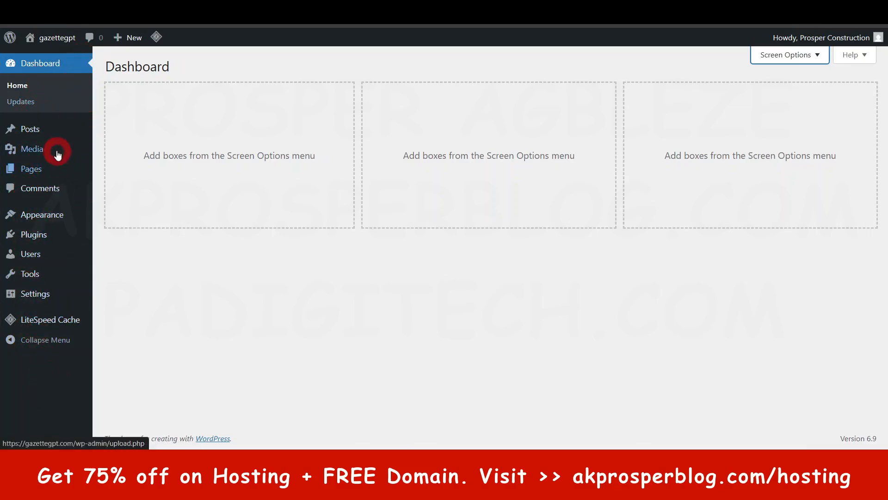
# Step: Open the live gazettegpt site in a new browser tab and examine its homepage down to the footer
pyautogui.moveTo(57, 154)
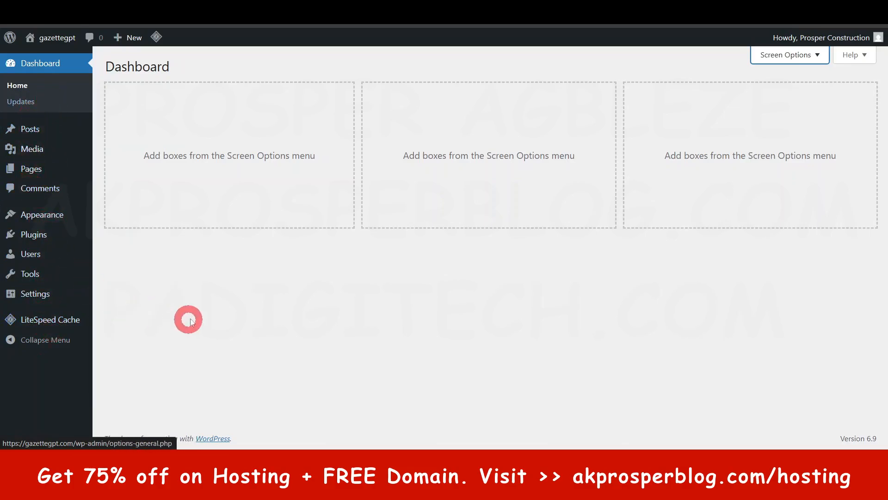
pyautogui.moveTo(61, 39)
pyautogui.rightClick(43, 68)
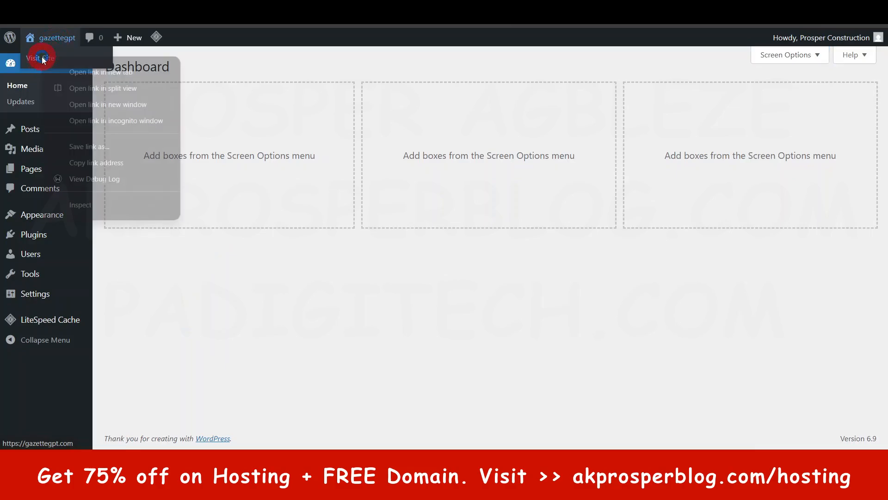
pyautogui.click(100, 70)
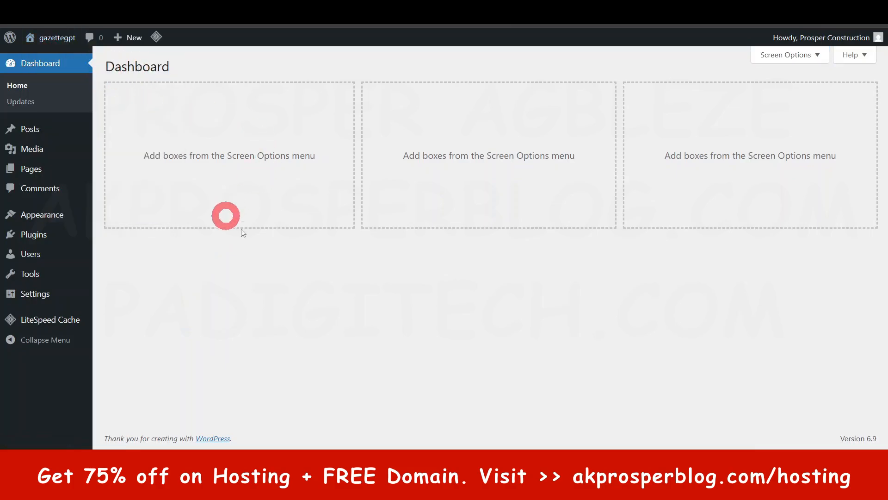
pyautogui.moveTo(62, 41)
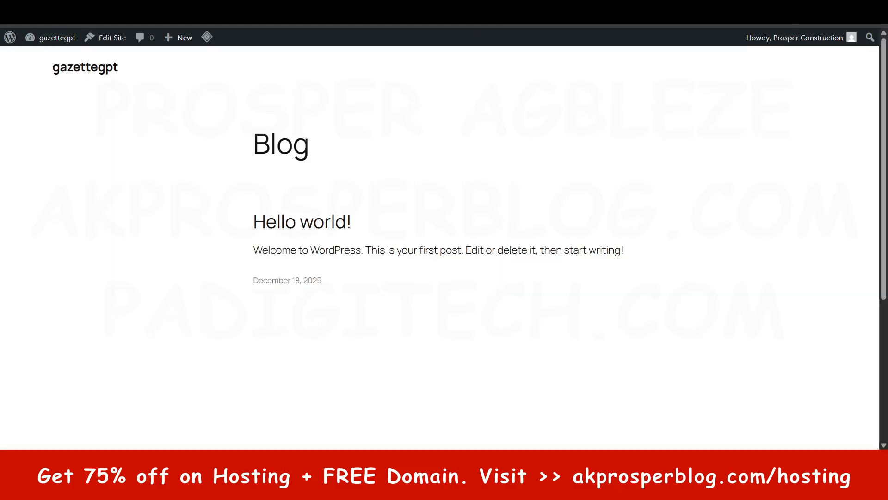
pyautogui.scroll(-10, 435, 168)
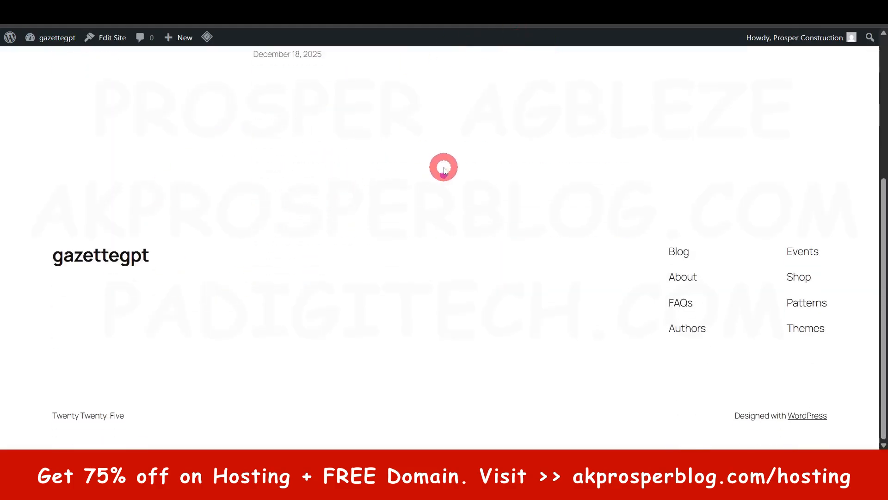
pyautogui.scroll(10, 444, 168)
pyautogui.scroll(-10, 353, 173)
pyautogui.scroll(10, 355, 175)
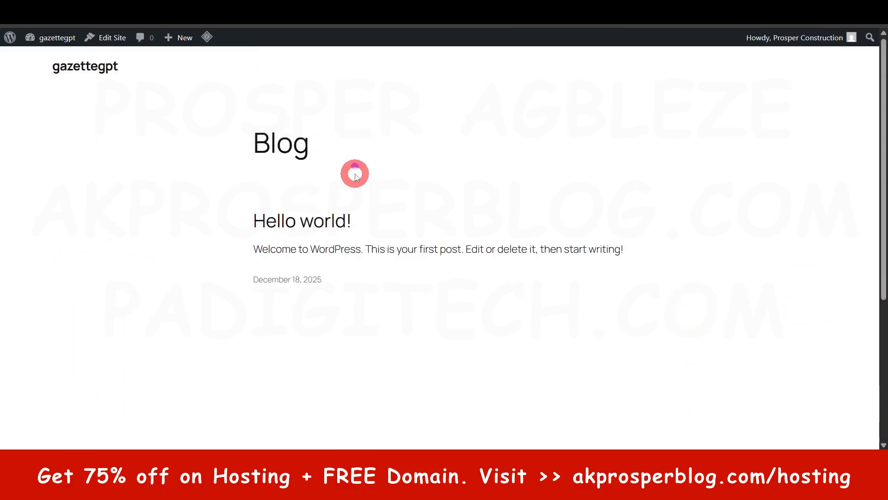
pyautogui.scroll(-10, 355, 172)
pyautogui.scroll(10, 355, 172)
# Step: Return to the admin dashboard's browser tab and open the list of all posts
pyautogui.hotkey('ctrl', 'shift', 'Tab')
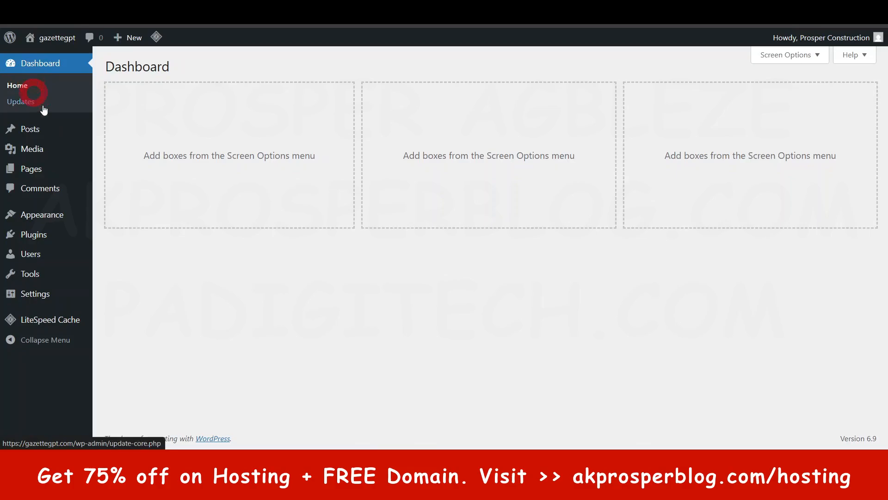
pyautogui.moveTo(41, 129)
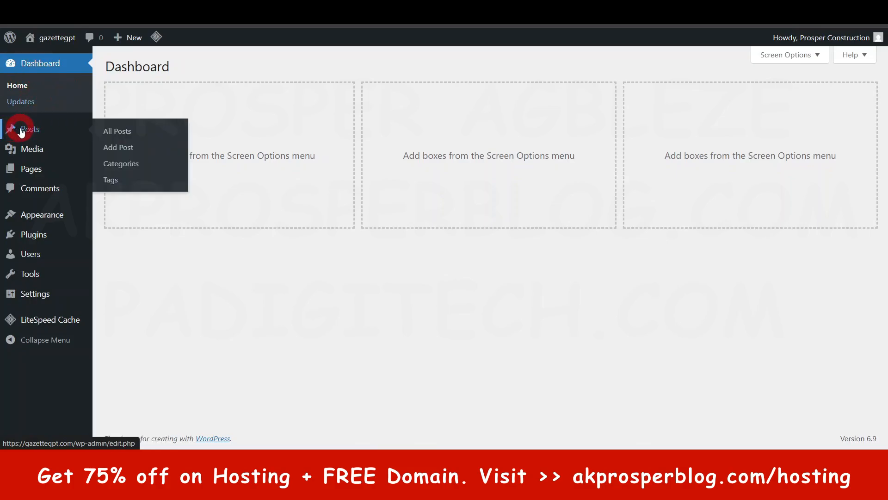
pyautogui.rightClick(25, 132)
pyautogui.click(353, 142)
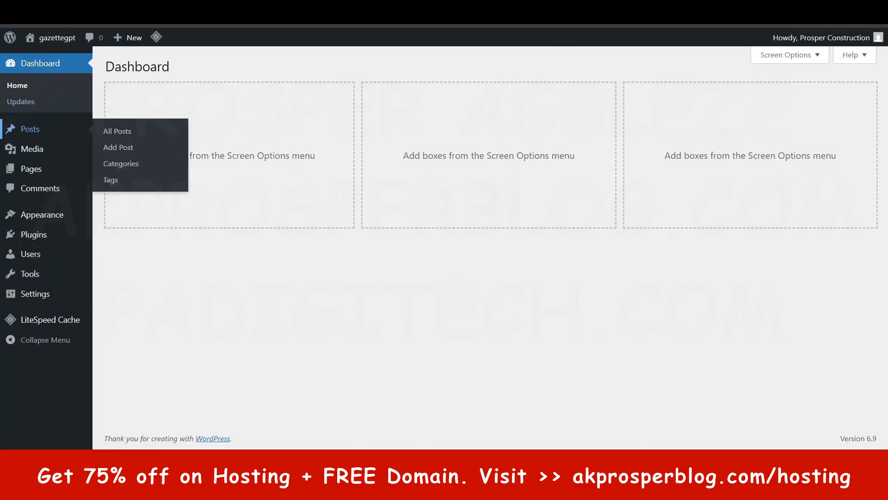
pyautogui.click(54, 131)
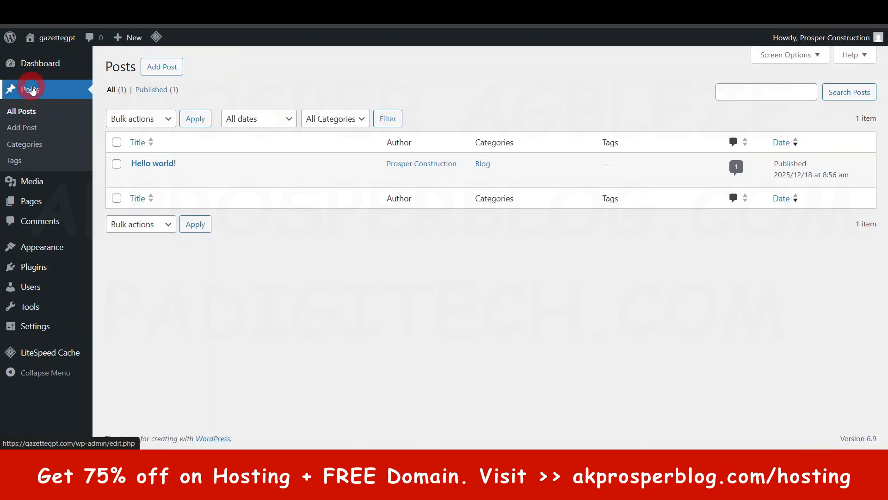
# Step: Add a new post and title it "Best Cement for DPC"
pyautogui.click(162, 67)
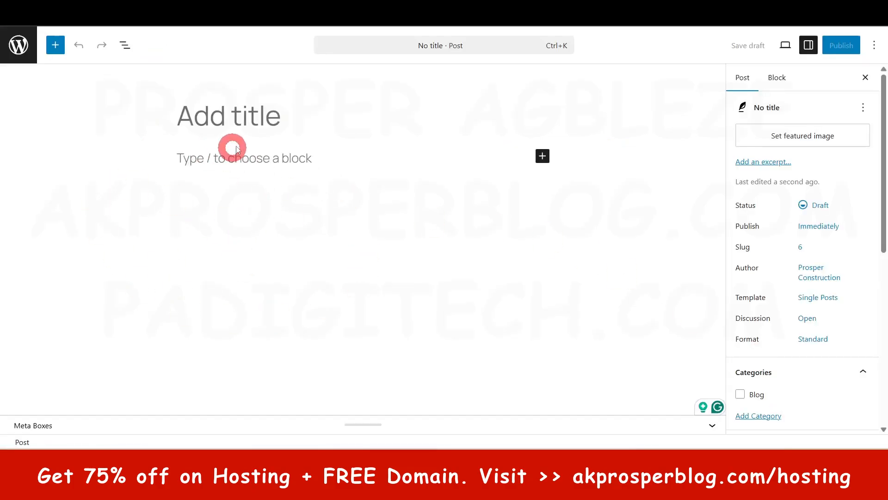
pyautogui.click(292, 119)
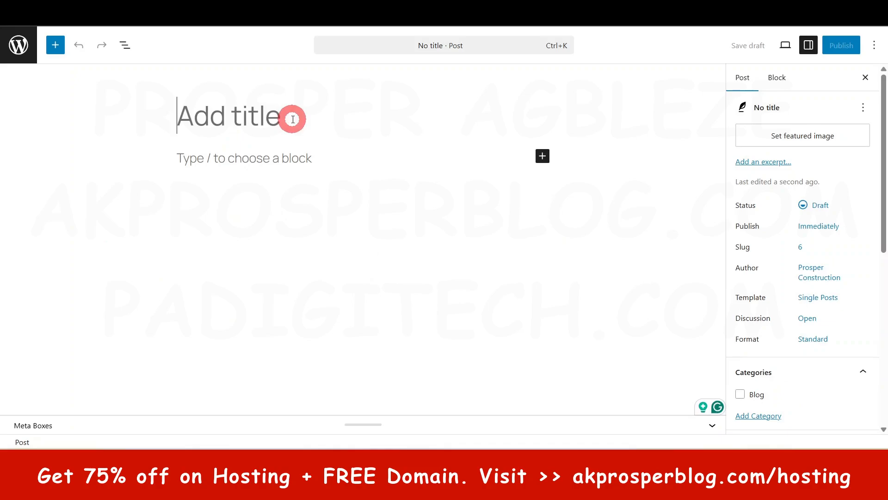
pyautogui.write('Be')
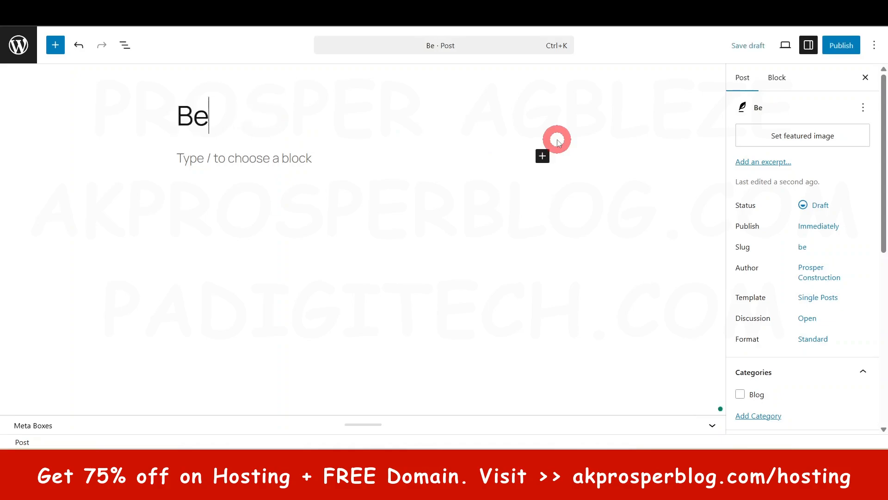
pyautogui.write('st Cemne')
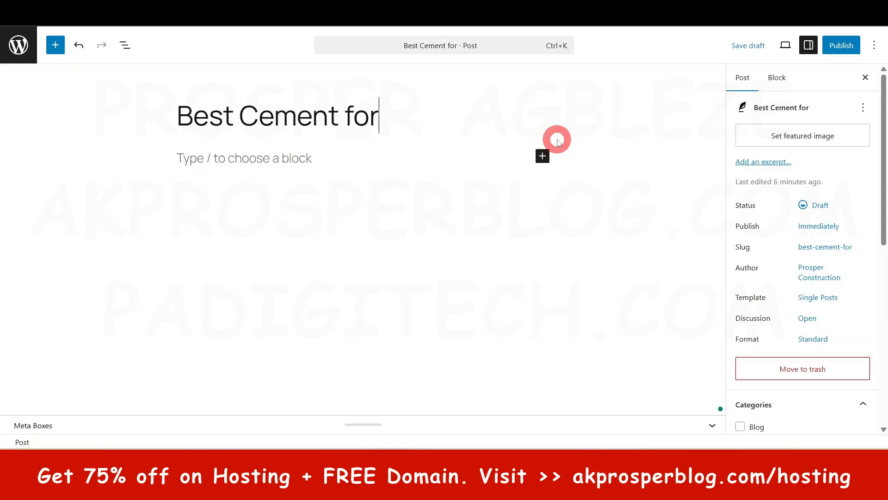
pyautogui.write('DPC')
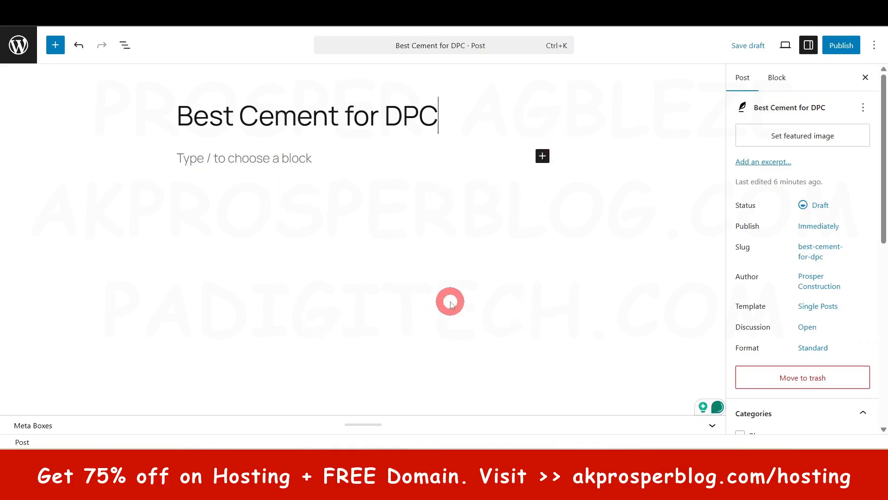
# Step: Enter the filler text "evrverjorinir in4" as the post's first paragraph and start an empty paragraph below it
pyautogui.click(282, 160)
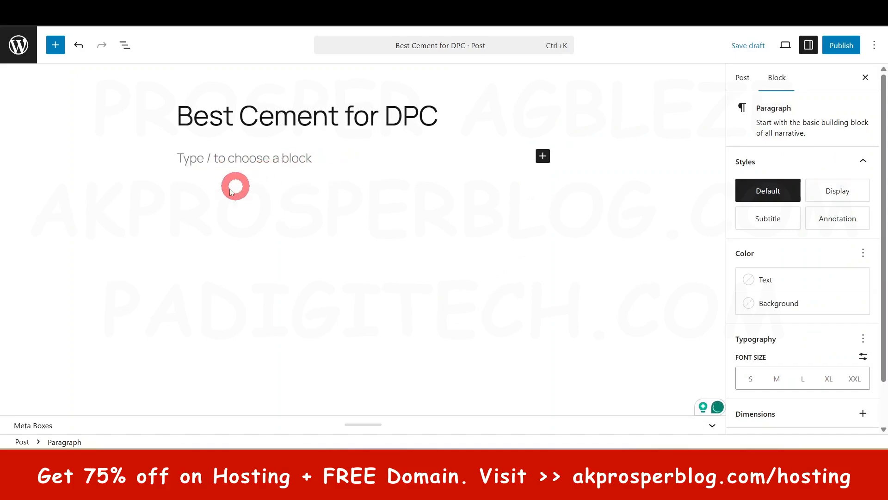
pyautogui.write('evrverjorinir in4')
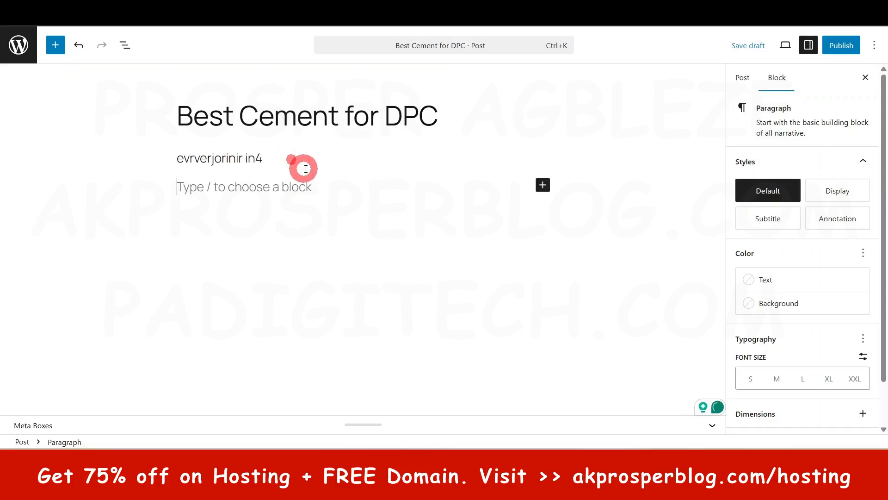
pyautogui.click(319, 185)
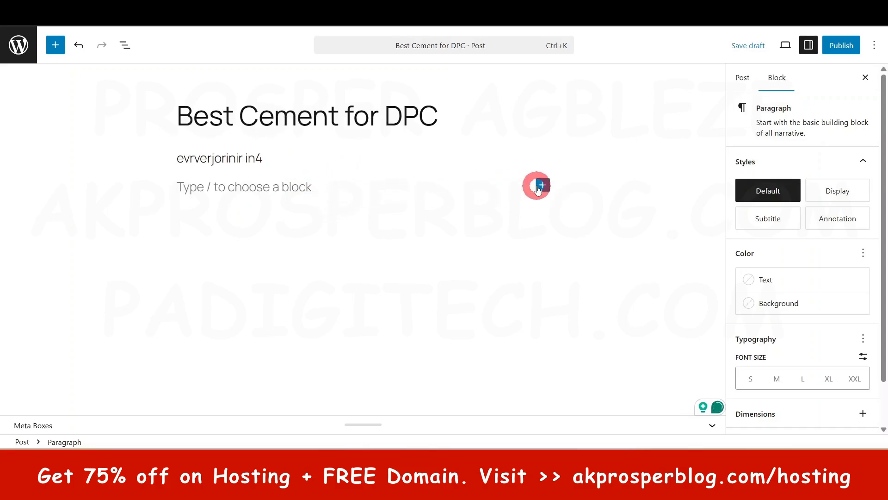
# Step: Insert an Image block below the paragraph and choose the "How to Create a CONSTRUCTION service company WordPress" picture for upload
pyautogui.click(542, 184)
pyautogui.click(589, 273)
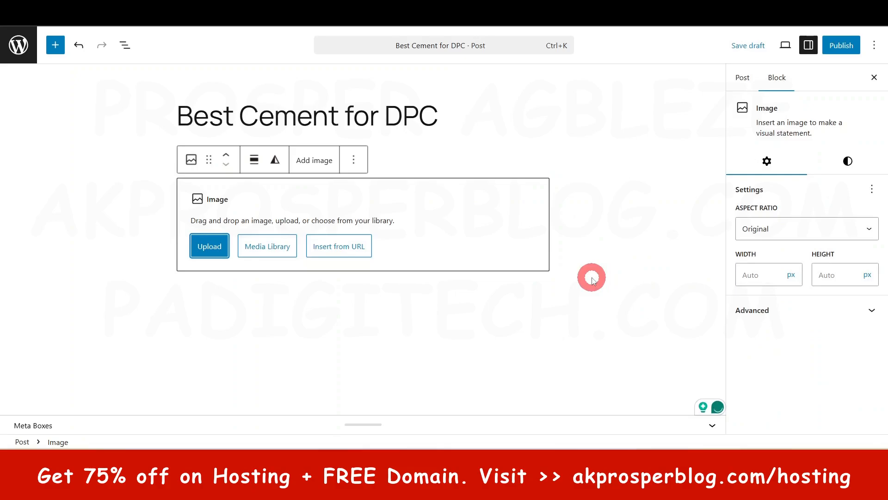
pyautogui.click(204, 248)
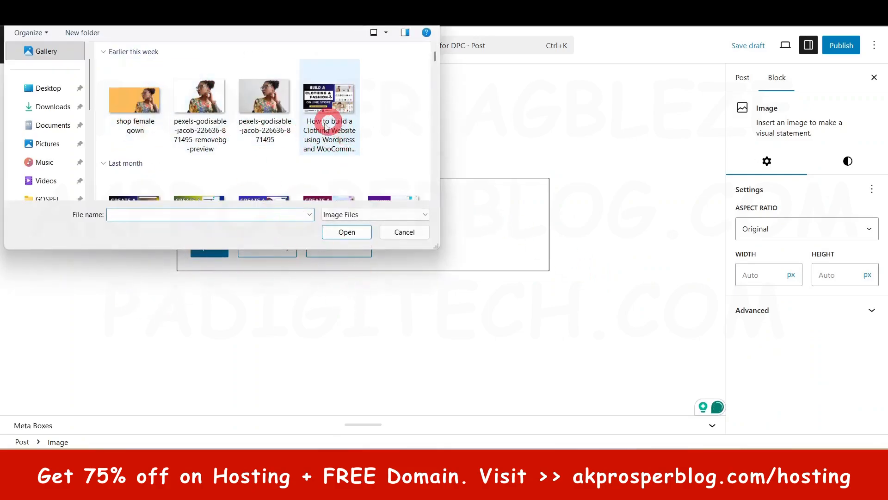
pyautogui.scroll(-3, 326, 124)
pyautogui.click(122, 172)
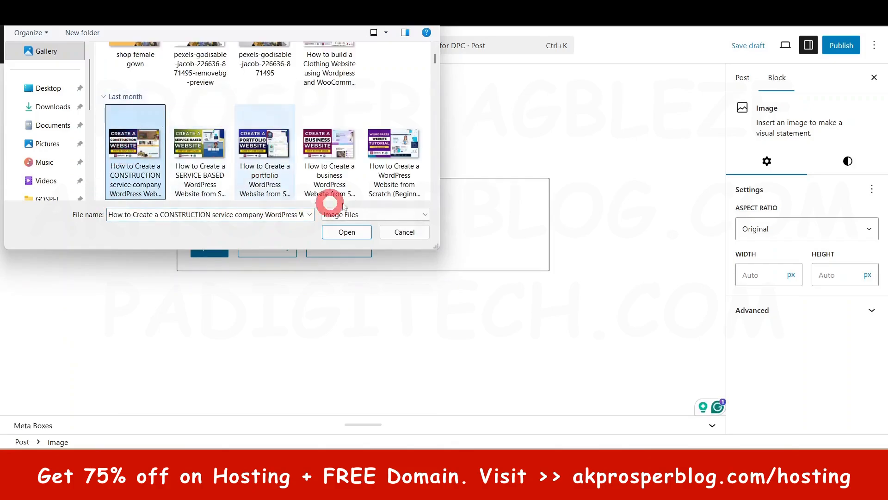
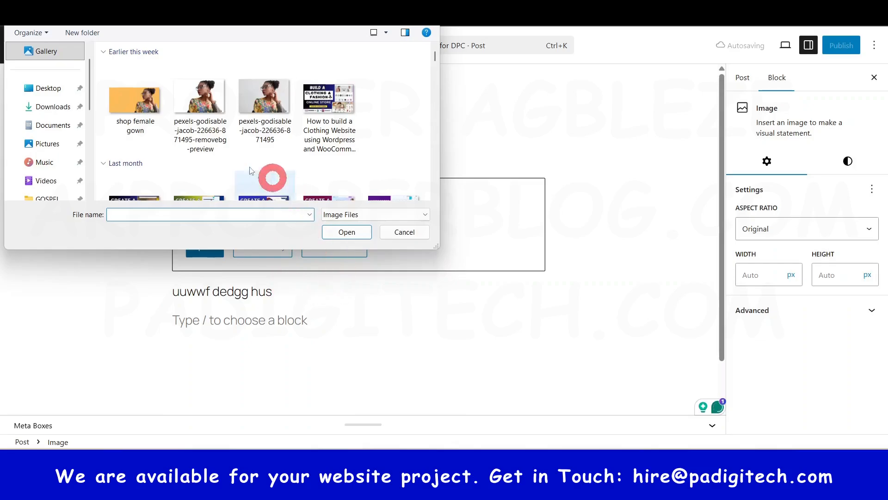
# Step: Try to upload the "How to Create a CONSTRUCTION service company WordPress" picture into the post's Image block
pyautogui.scroll(-1, 234, 186)
pyautogui.click(141, 155)
pyautogui.click(346, 231)
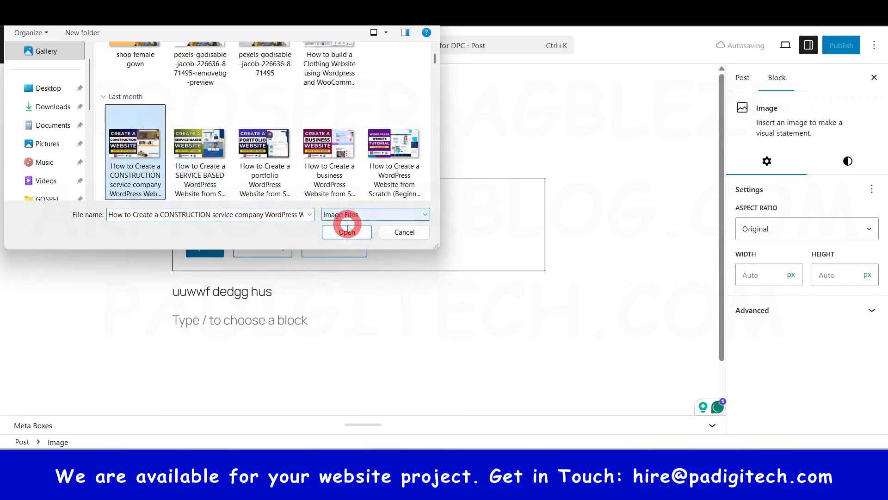
pyautogui.scroll(-3, 515, 268)
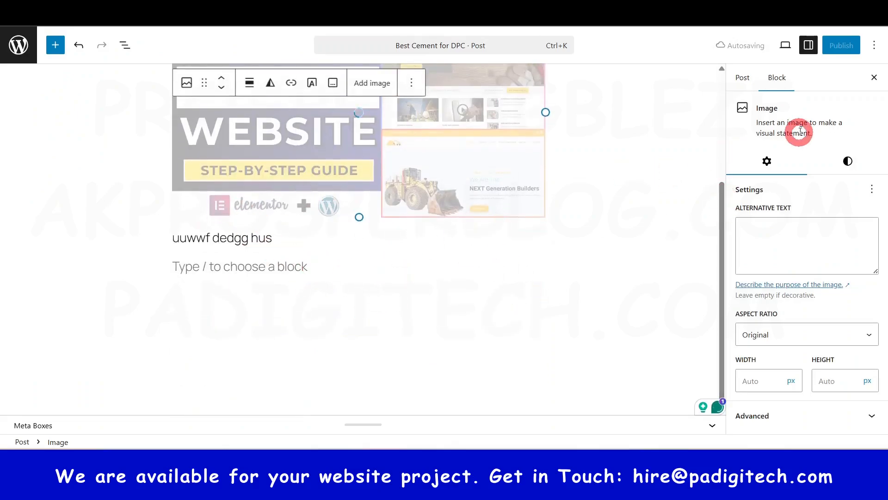
# Step: Show the post's own settings and examine the publish date and time options
pyautogui.click(741, 78)
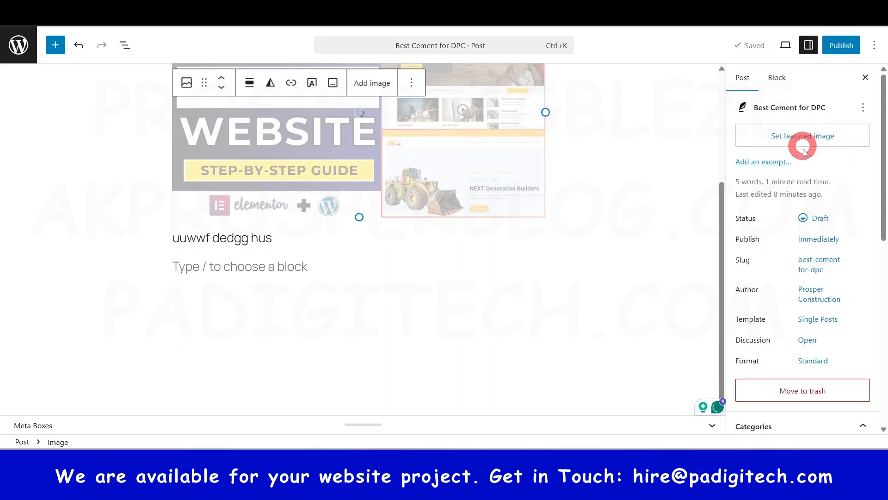
pyautogui.scroll(-1, 796, 232)
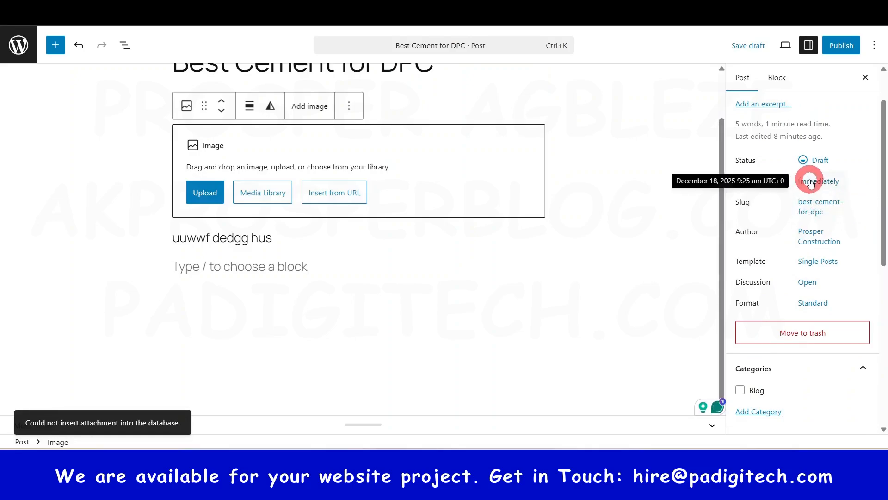
pyautogui.click(811, 184)
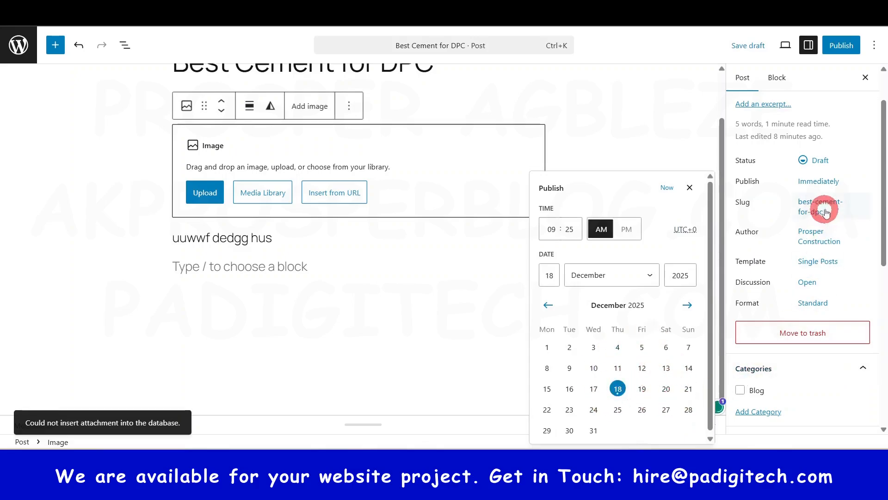
pyautogui.click(872, 180)
pyautogui.scroll(-4, 789, 294)
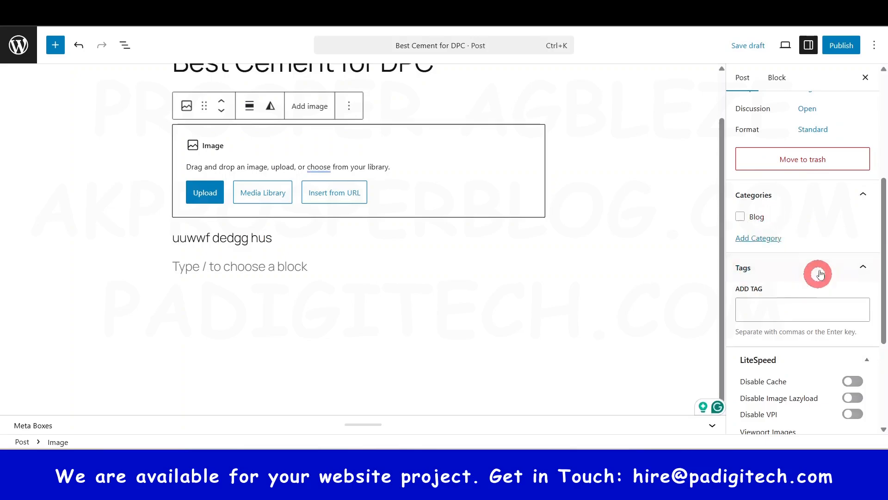
# Step: Create a new top-level category named "DPM" and assign it to the post
pyautogui.click(759, 238)
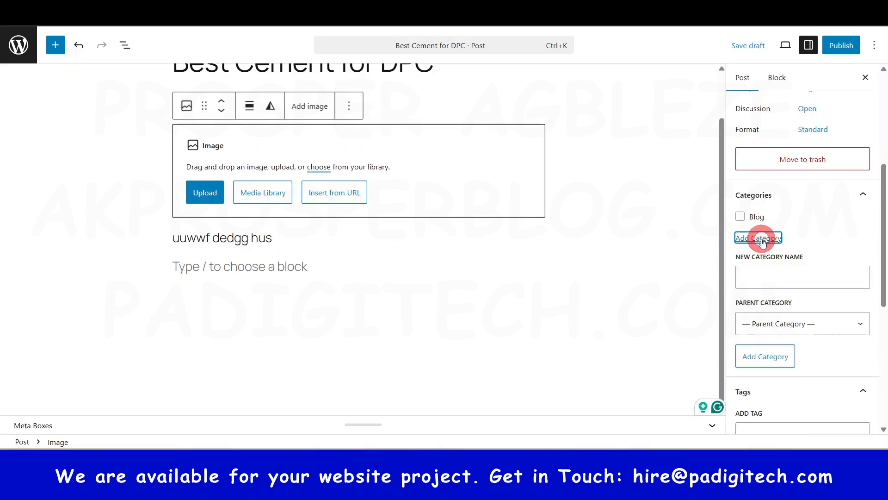
pyautogui.click(759, 273)
pyautogui.scroll(1, 761, 275)
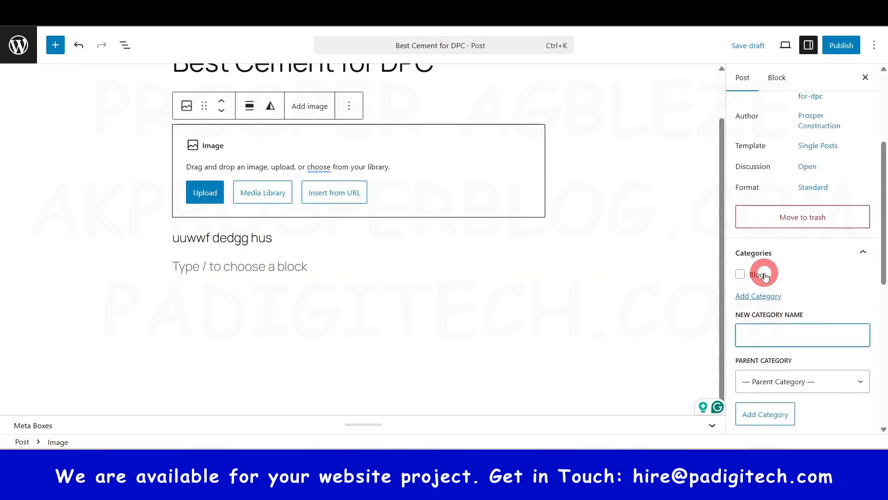
pyautogui.write('c')
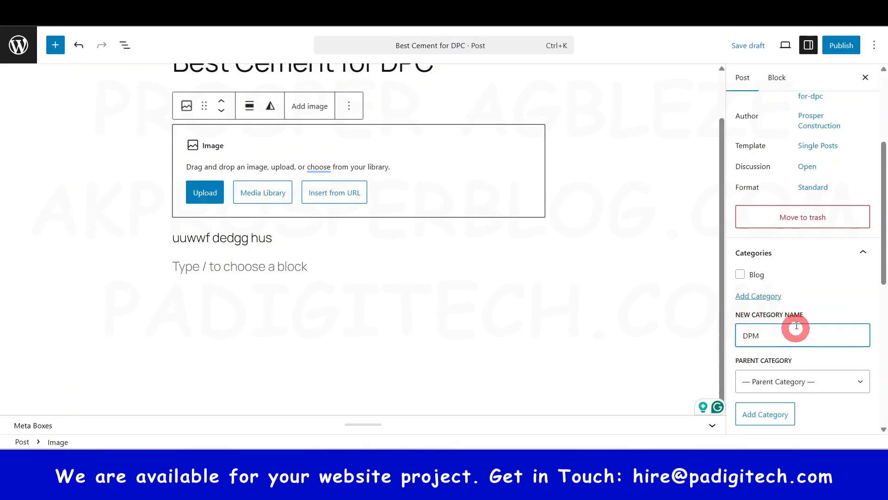
pyautogui.click(767, 414)
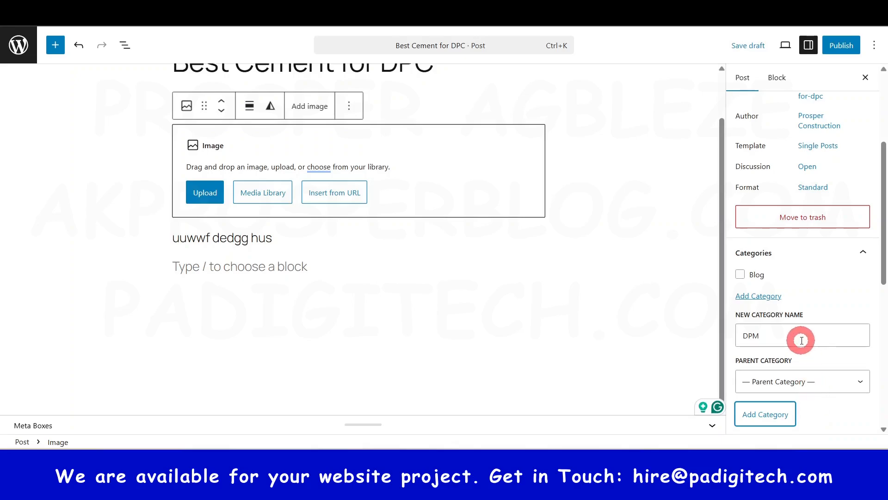
pyautogui.scroll(-1, 795, 382)
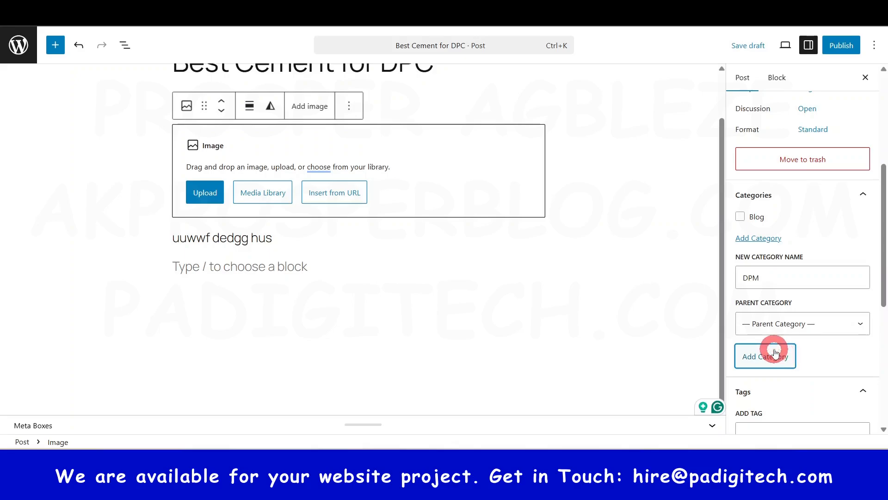
pyautogui.click(775, 353)
pyautogui.scroll(-5, 780, 342)
pyautogui.scroll(6, 781, 344)
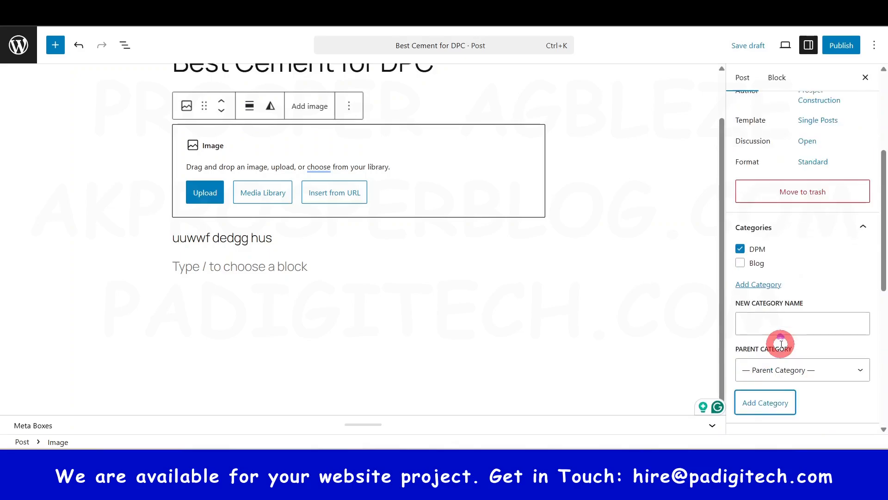
# Step: Publish the "Best Cement for DPC" post and confirm the publication
pyautogui.scroll(5, 781, 344)
pyautogui.click(841, 45)
pyautogui.click(841, 45)
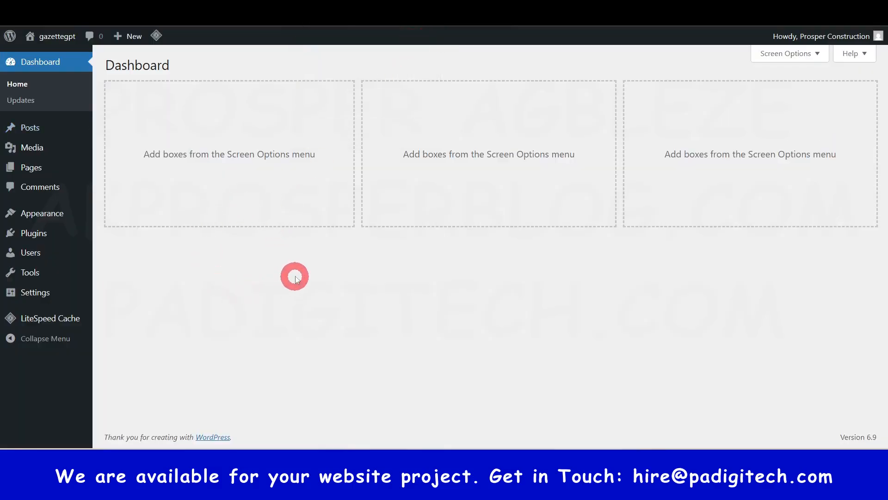
# Step: Open the media library in a new browser tab, view it, and return to the dashboard's tab
pyautogui.rightClick(36, 148)
pyautogui.click(64, 159)
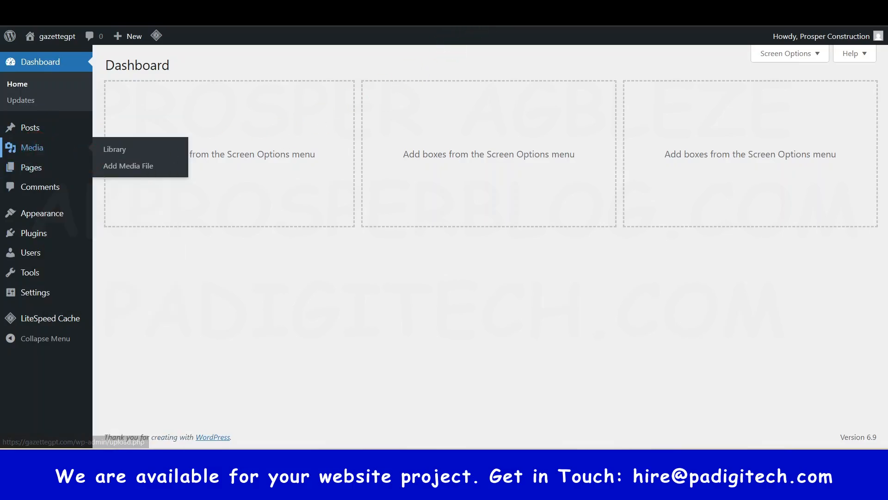
pyautogui.hotkey('ctrl', 'Tab')
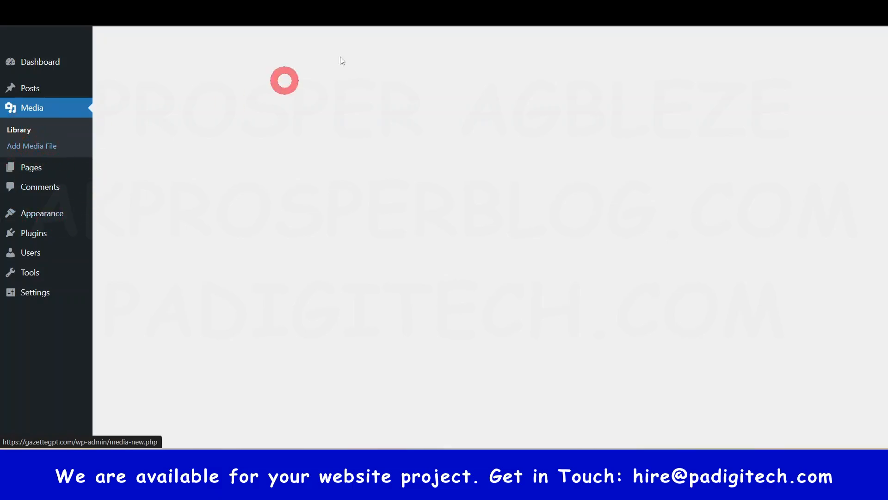
pyautogui.hotkey('ctrl', 'shift', 'Tab')
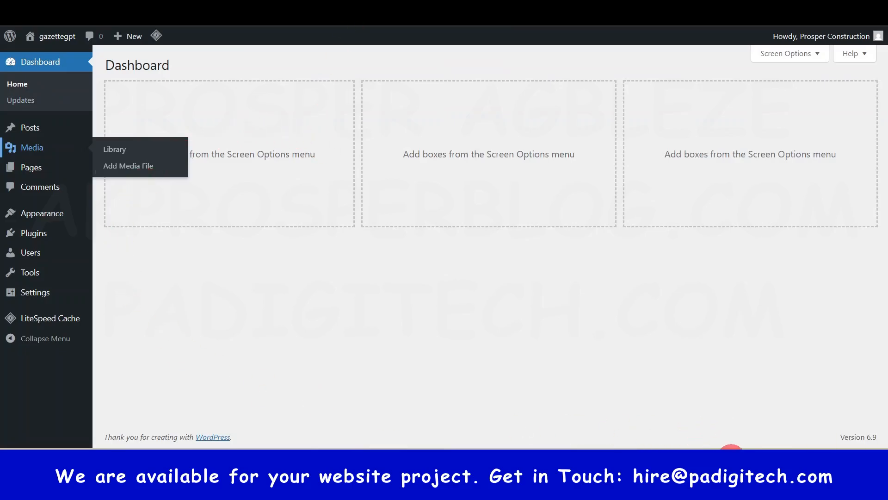
# Step: View the list of all pages and look over the Appearance, Plugins and Users sections' options
pyautogui.click(31, 169)
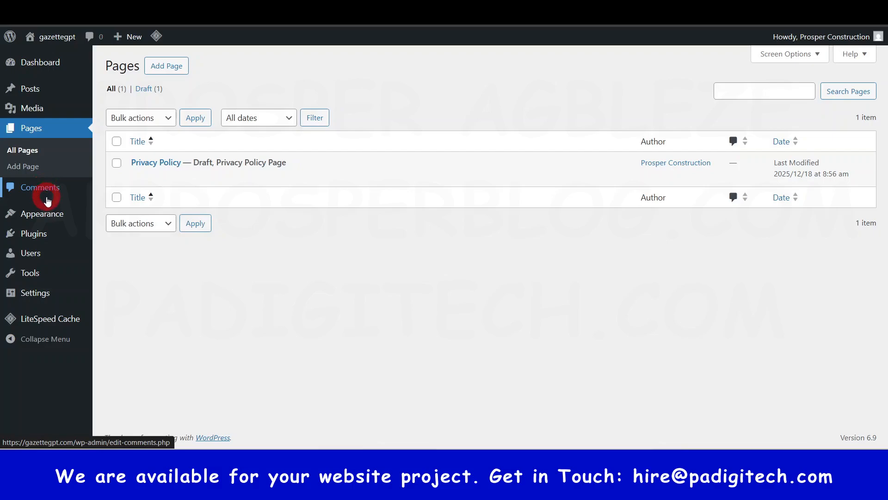
pyautogui.moveTo(49, 211)
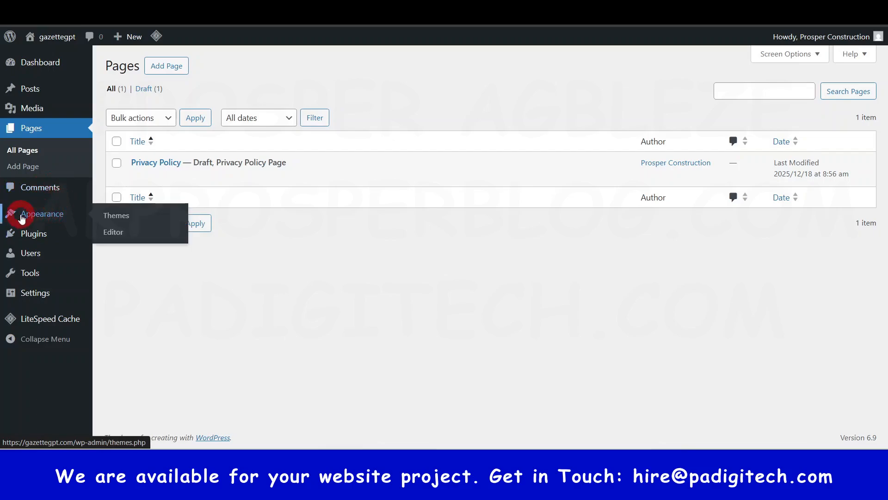
pyautogui.click(111, 233)
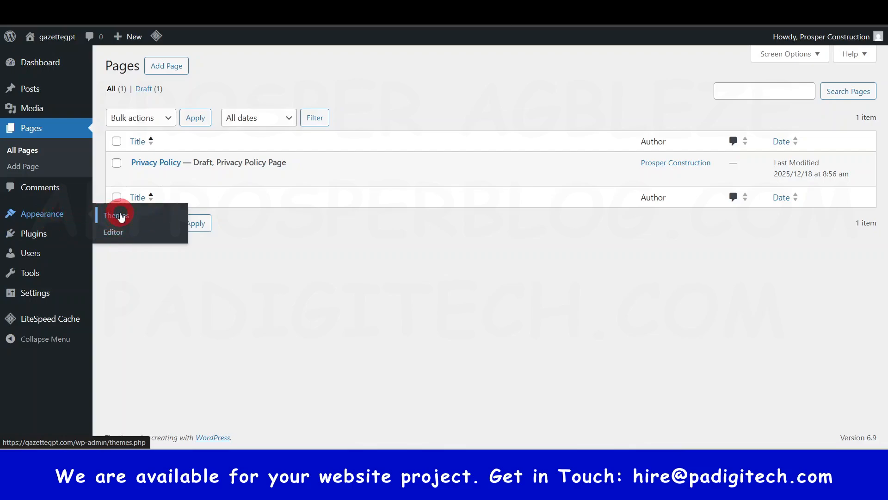
pyautogui.moveTo(36, 239)
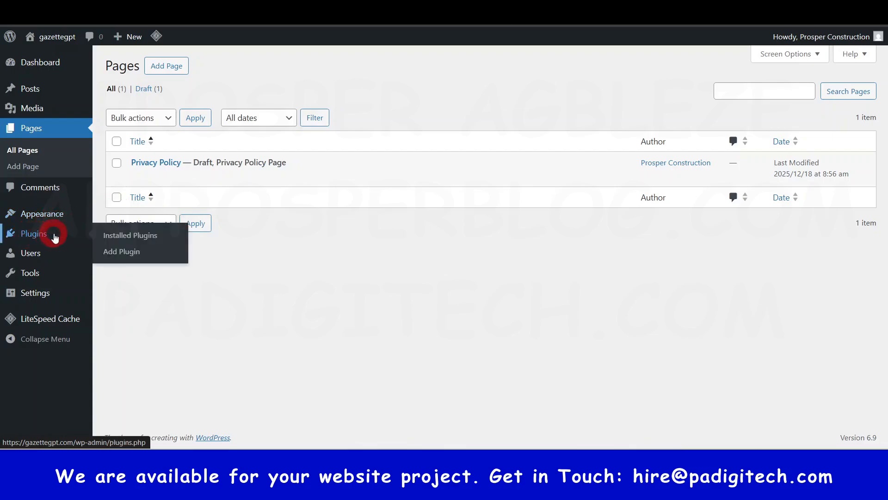
pyautogui.moveTo(23, 258)
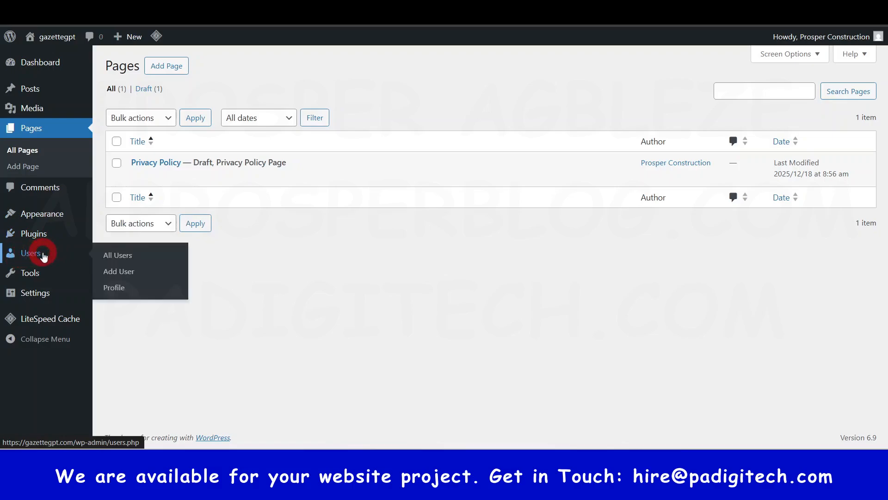
# Step: Open the new-user form from the list of users and examine its fields and available roles
pyautogui.click(44, 256)
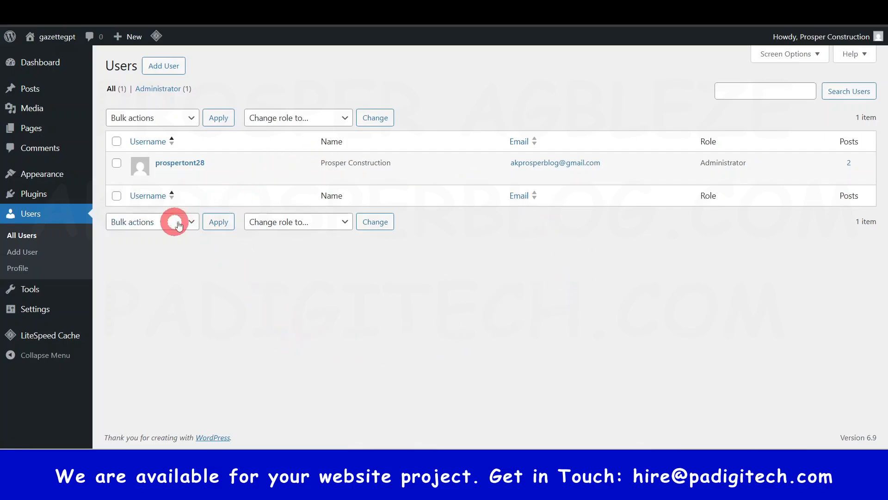
pyautogui.click(166, 66)
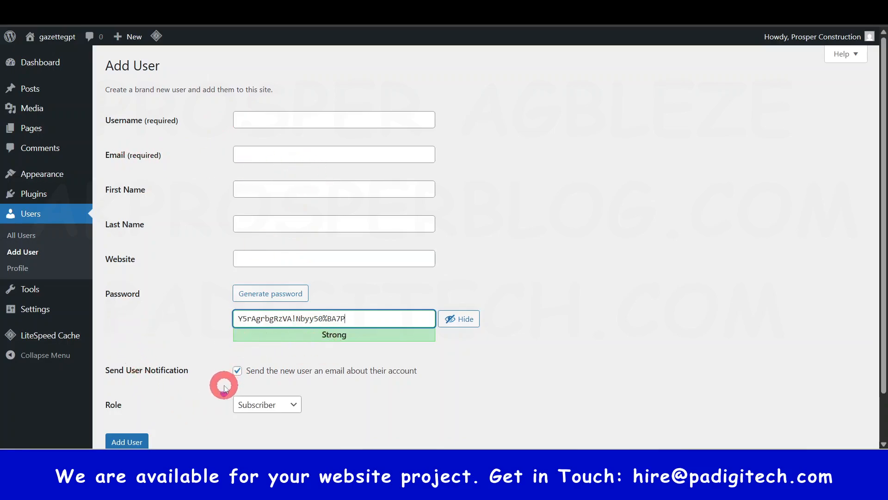
pyautogui.scroll(-1, 222, 383)
pyautogui.click(260, 351)
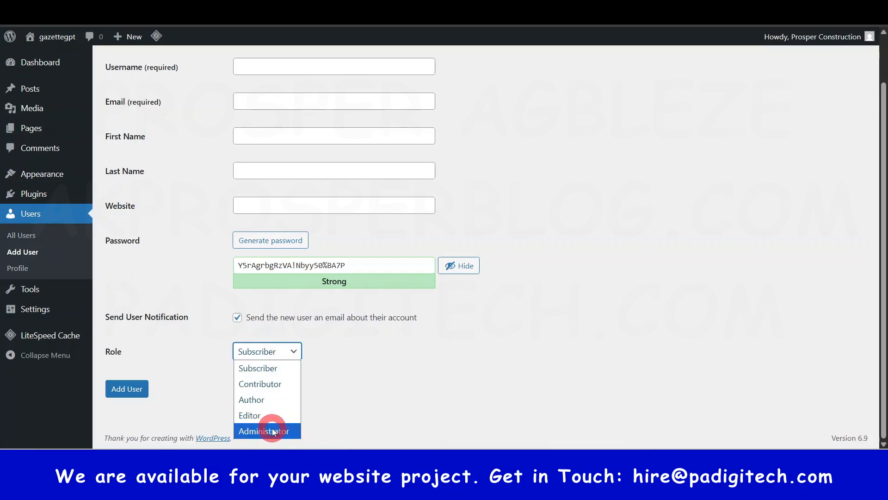
pyautogui.click(385, 390)
pyautogui.scroll(1, 568, 247)
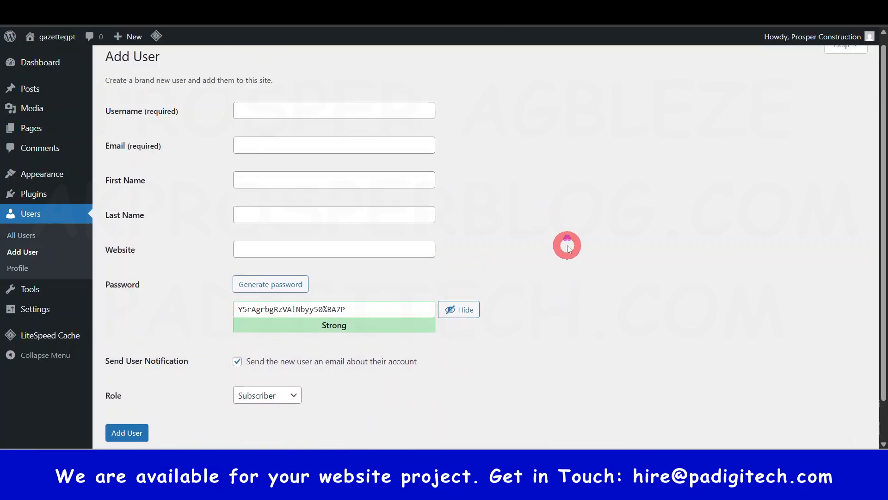
pyautogui.scroll(-1, 149, 364)
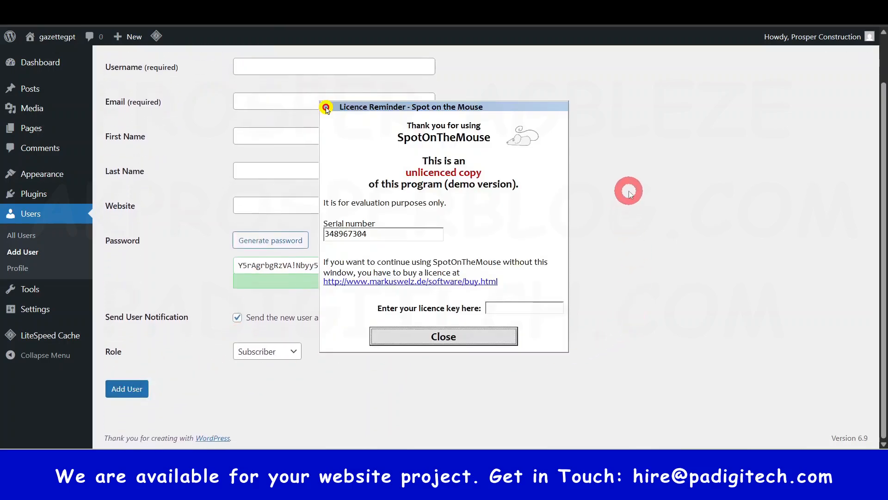
pyautogui.click(477, 337)
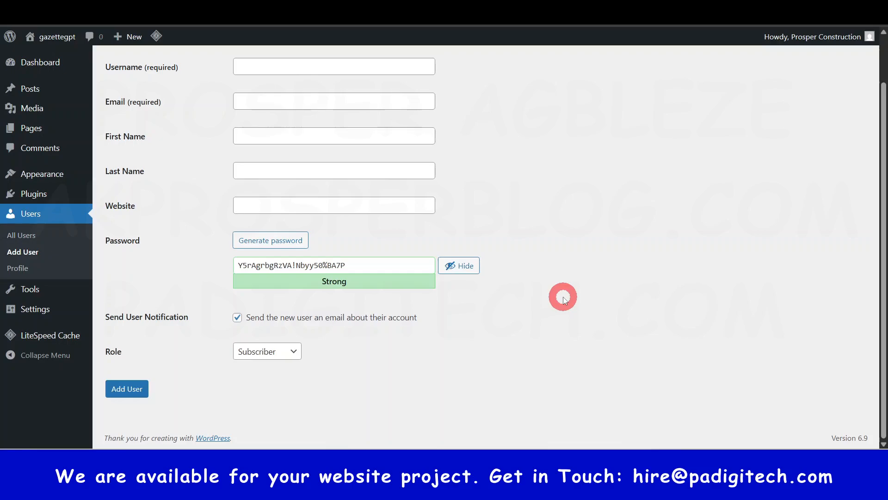
pyautogui.scroll(2, 563, 300)
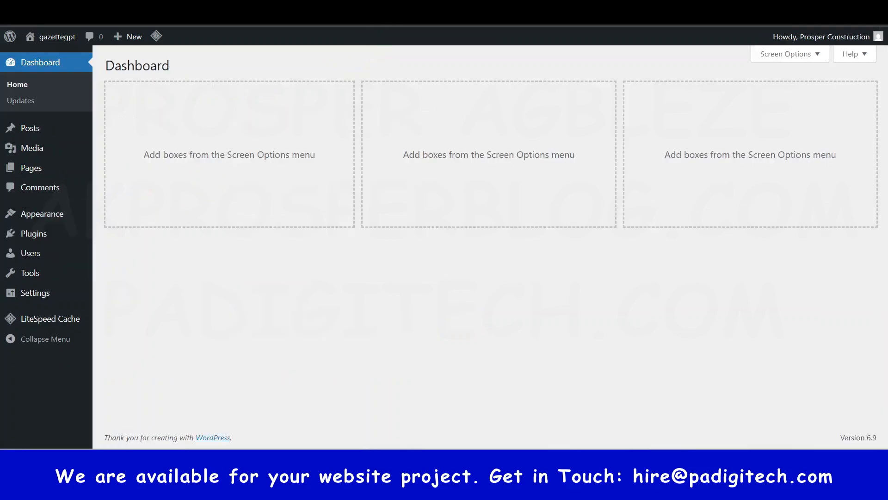
# Step: Open the site's general settings
pyautogui.moveTo(36, 277)
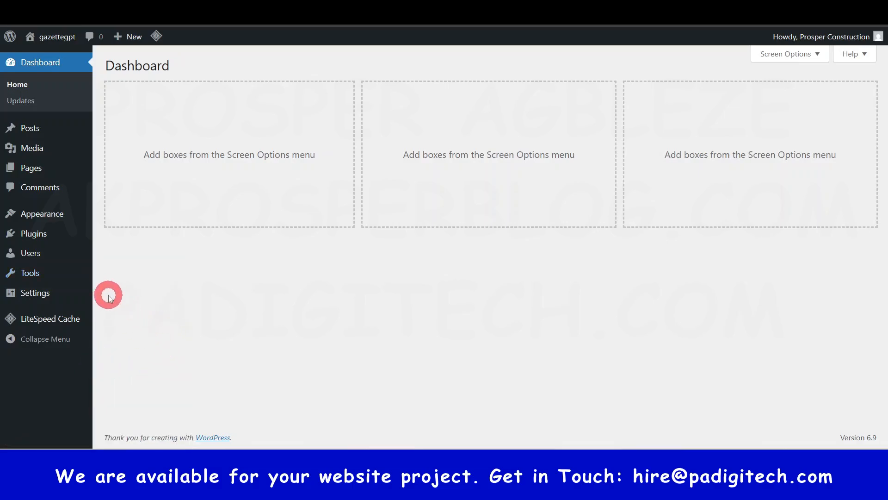
pyautogui.moveTo(29, 294)
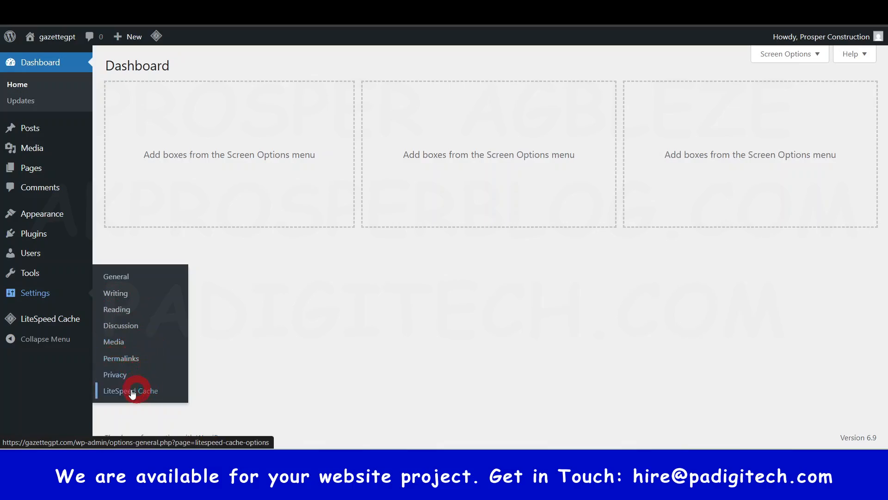
pyautogui.click(132, 279)
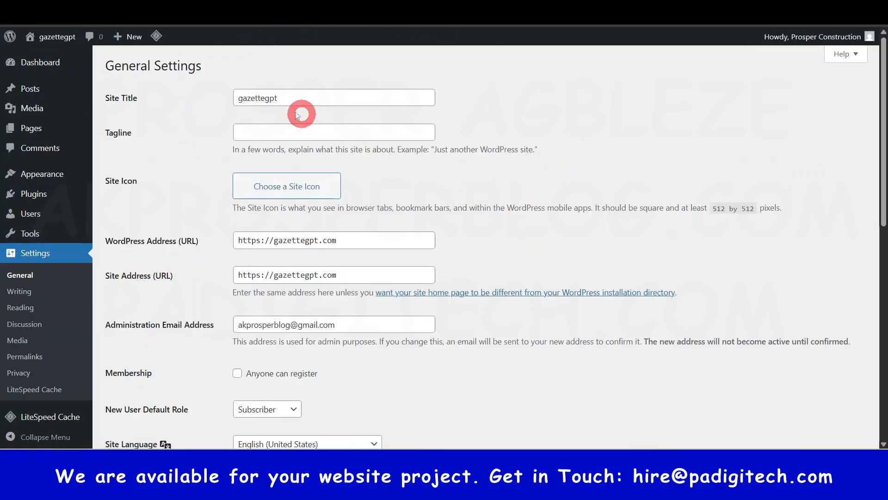
# Step: Replace the site title with "Prosper Construction | Best Building Company in Lagos"
pyautogui.click(307, 102)
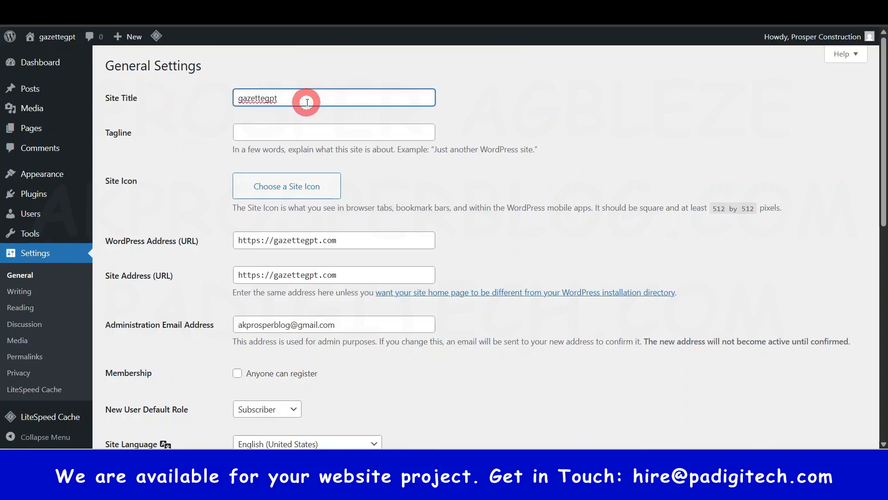
pyautogui.press('ctrl')
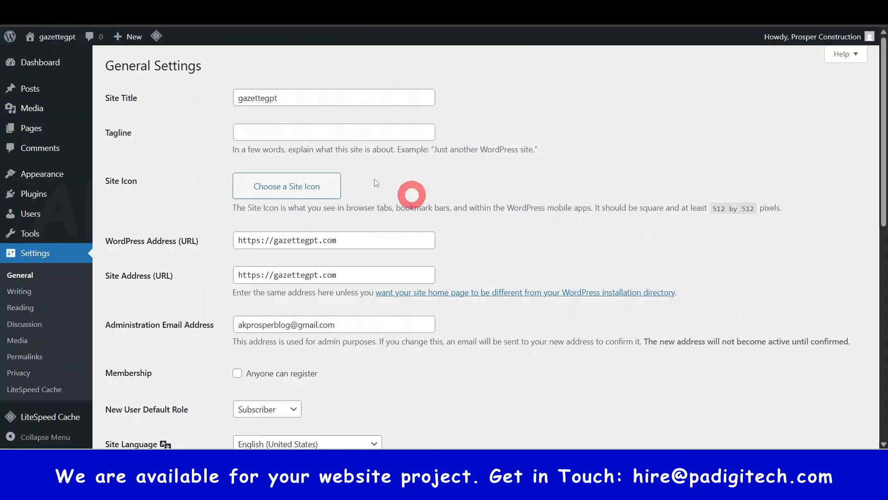
pyautogui.hotkey('ctrl', 's')
pyautogui.press('Escape')
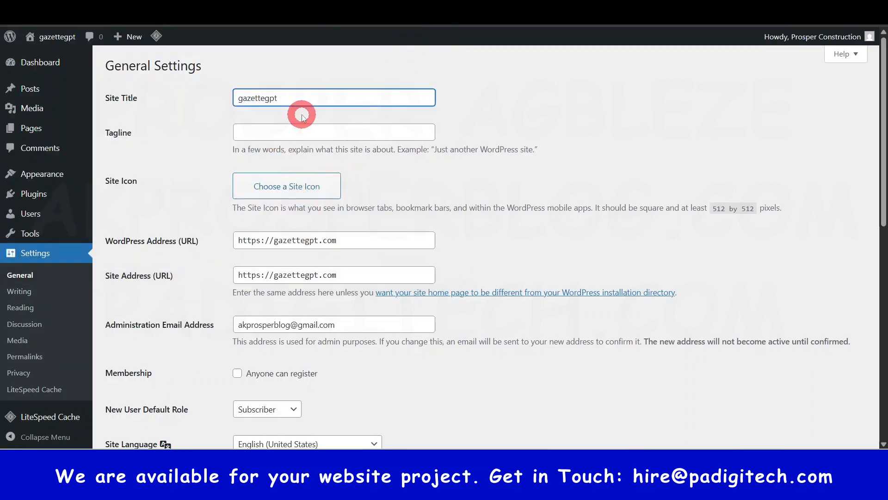
pyautogui.hotkey('ctrl', 'a')
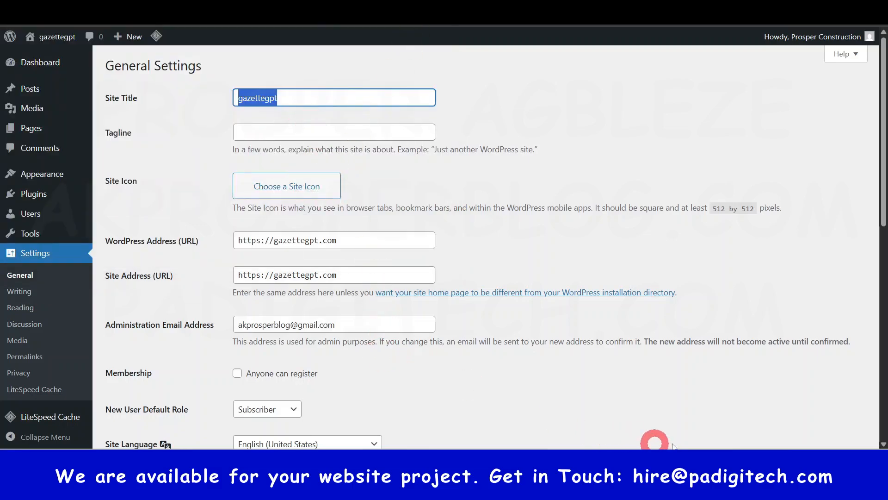
pyautogui.write('prospe')
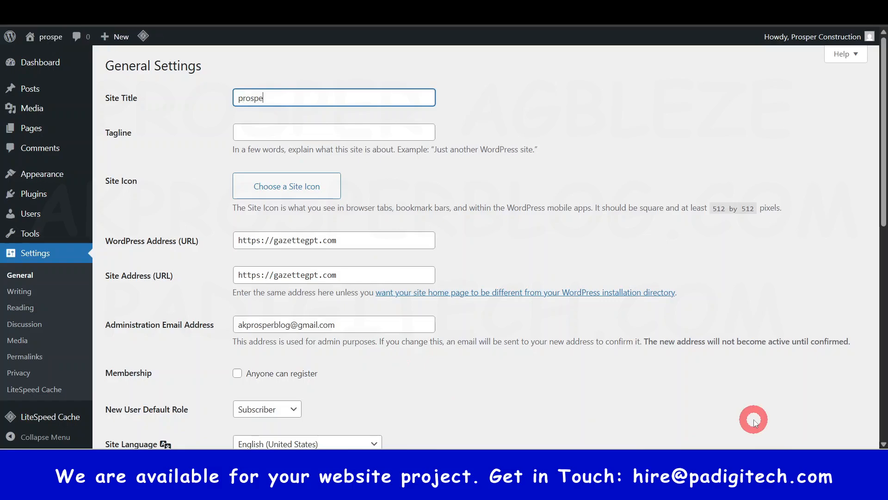
pyautogui.write('r')
pyautogui.hotkey('ctrl', 'a')
pyautogui.write('Pros')
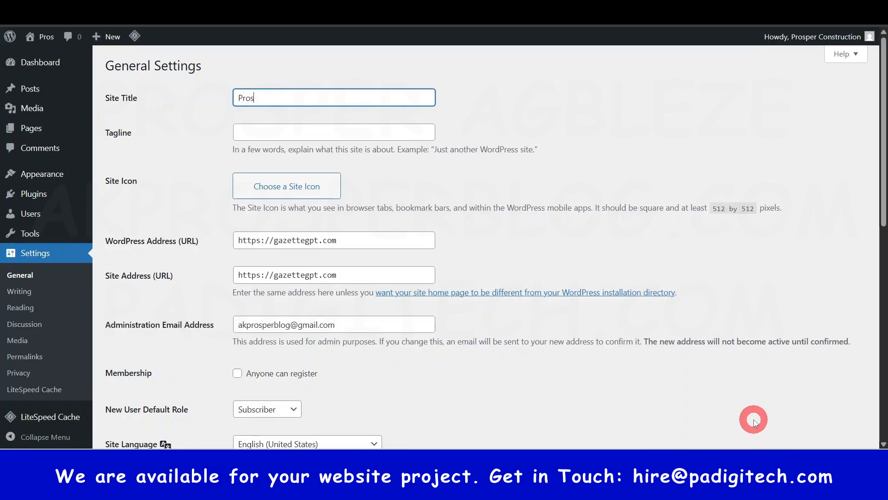
pyautogui.write('per Constr')
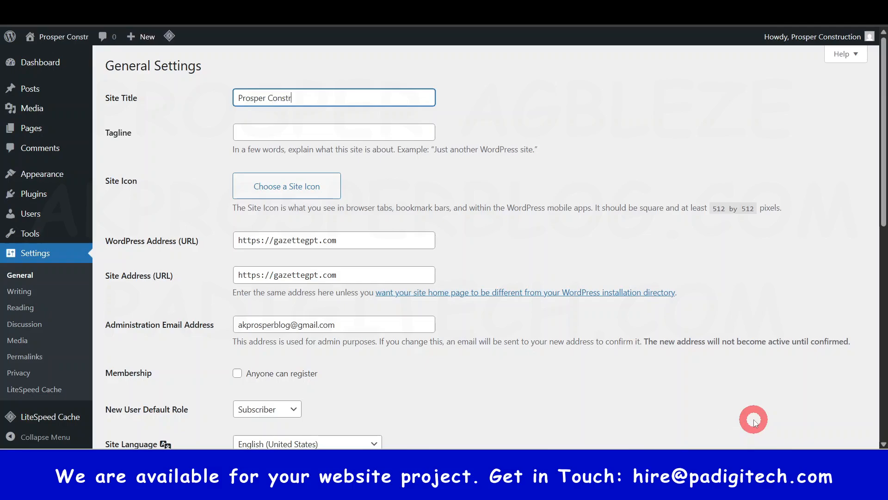
pyautogui.write('uction')
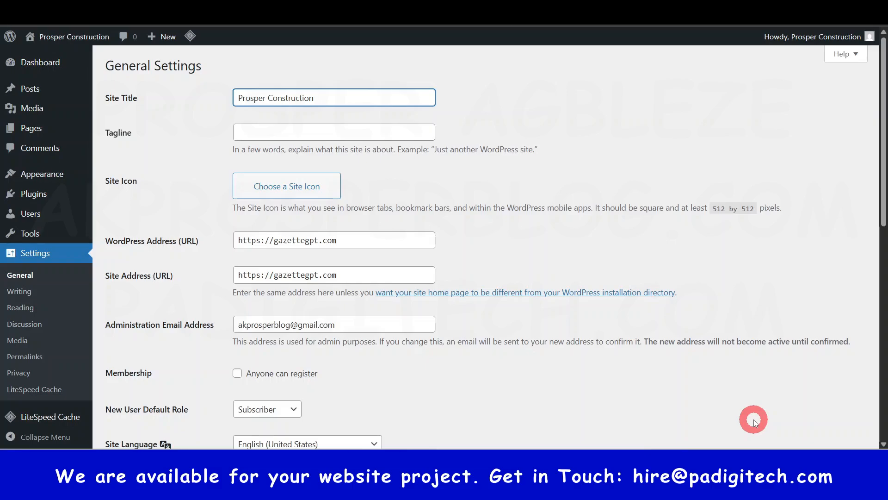
pyautogui.write(' | Best')
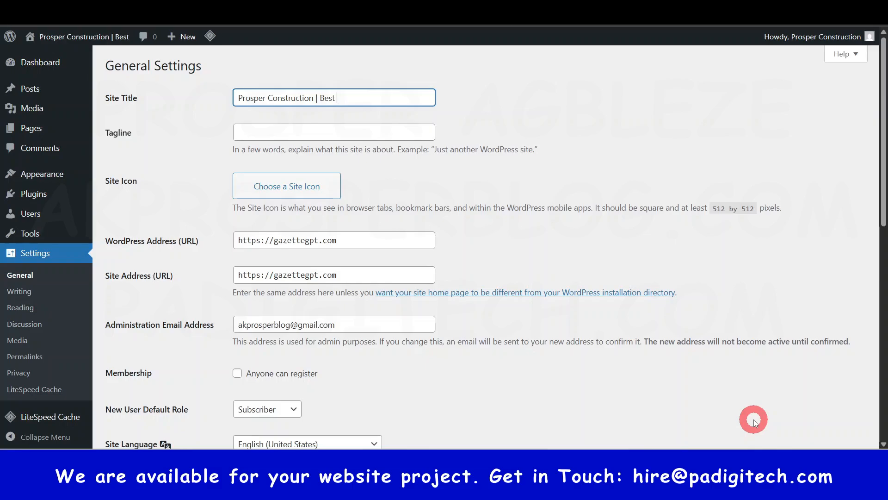
pyautogui.write(' Bui')
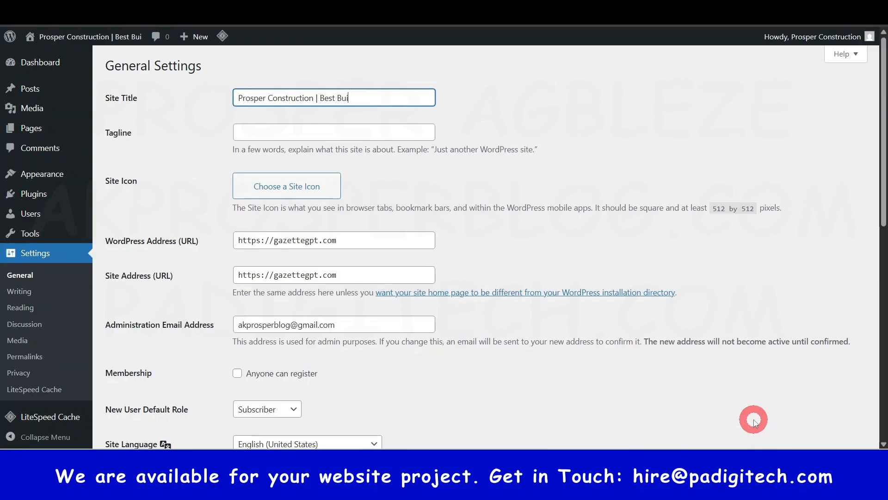
pyautogui.write('lding Serv')
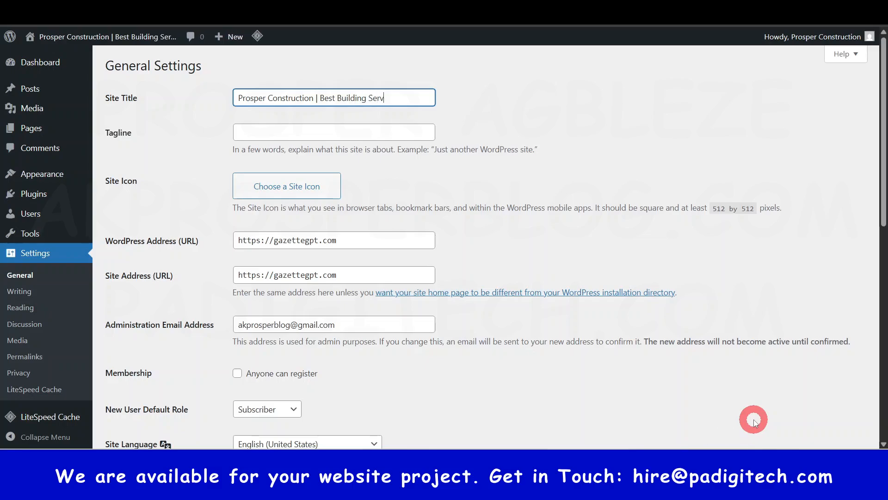
pyautogui.write('ic')
pyautogui.press('BackSpace')
pyautogui.press('BackSpace')
pyautogui.press('BackSpace')
pyautogui.press('BackSpace')
pyautogui.press('BackSpace')
pyautogui.press('BackSpace')
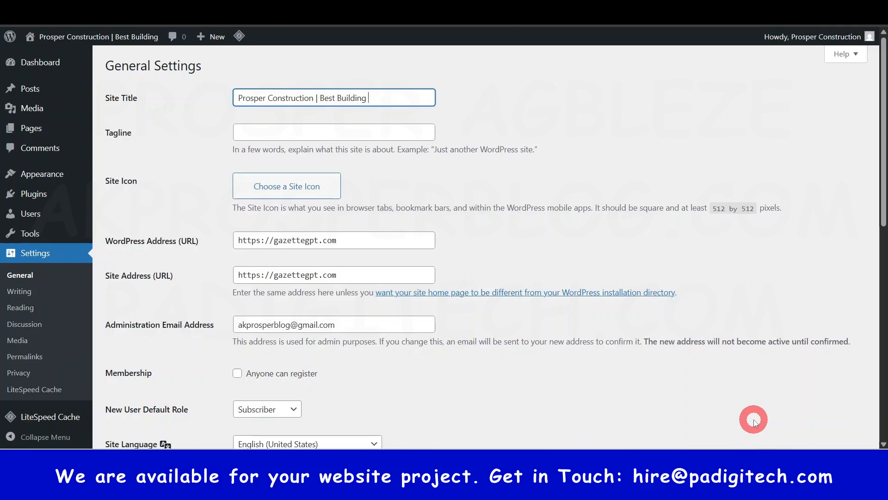
pyautogui.write('Company')
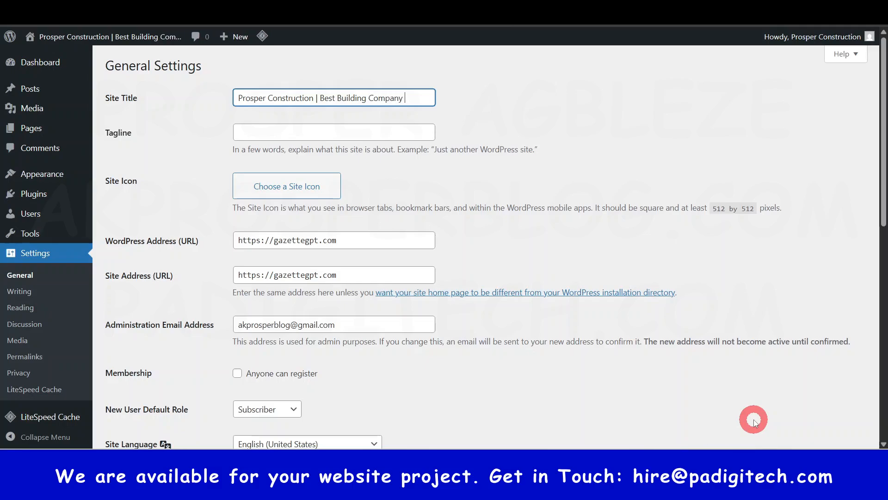
pyautogui.write(' in Lagos')
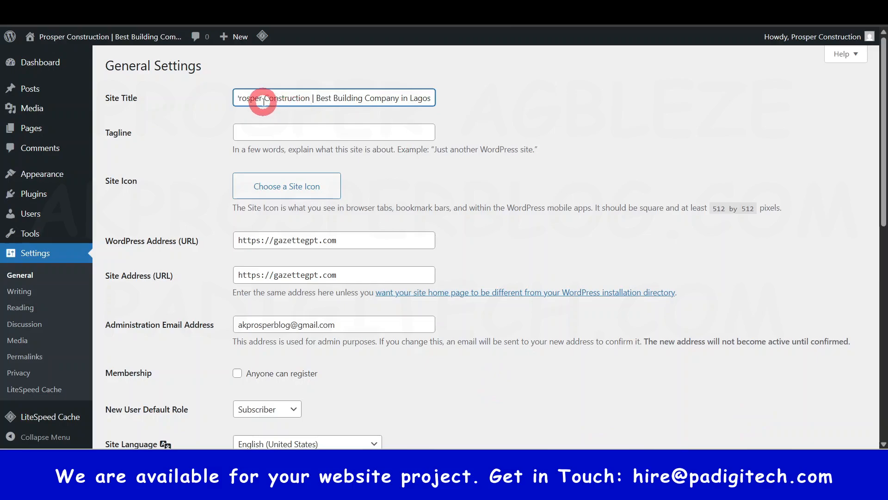
# Step: Examine the remaining general settings, including membership, default role, language, timezone, date and time formats, and the week-start options
pyautogui.moveTo(77, 35)
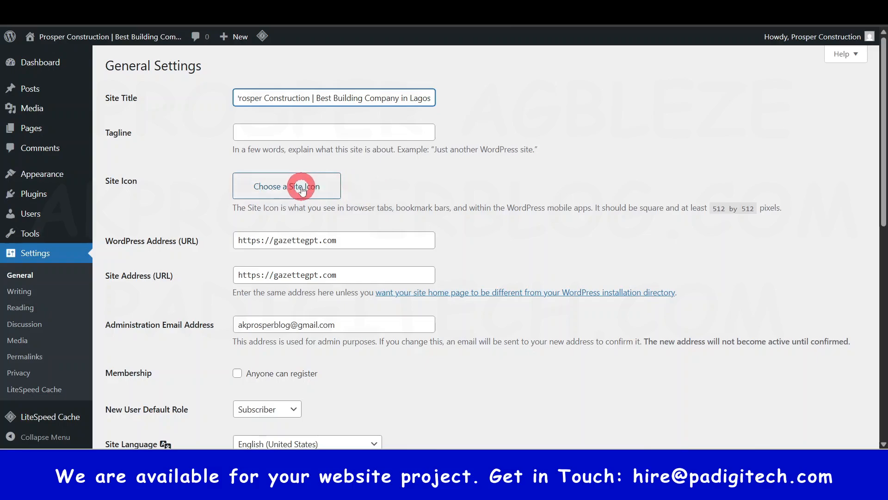
pyautogui.scroll(-3, 324, 282)
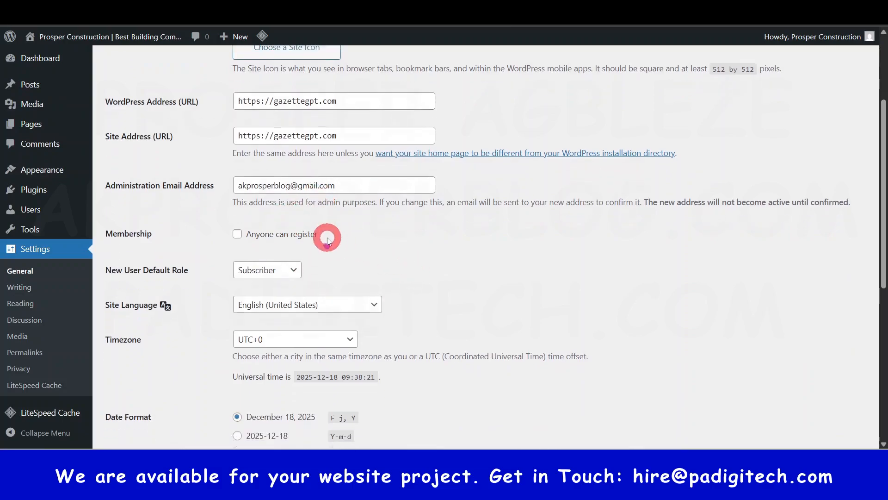
pyautogui.scroll(-2, 327, 238)
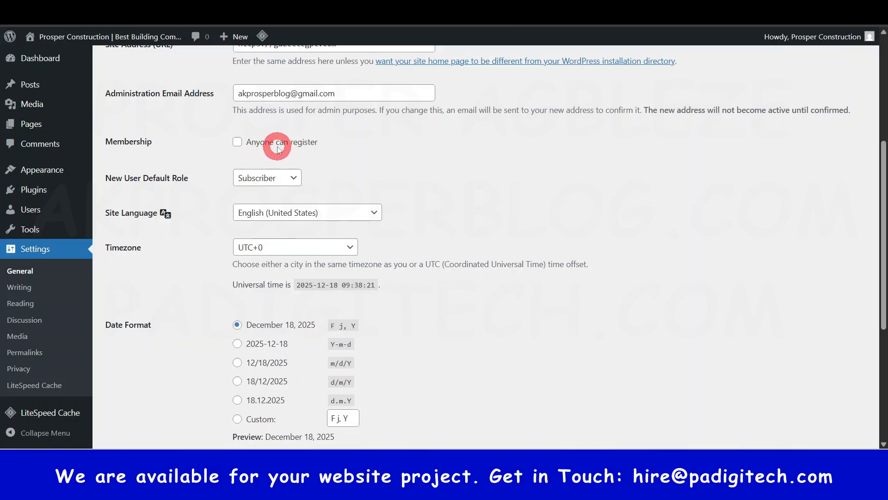
pyautogui.scroll(-2, 301, 259)
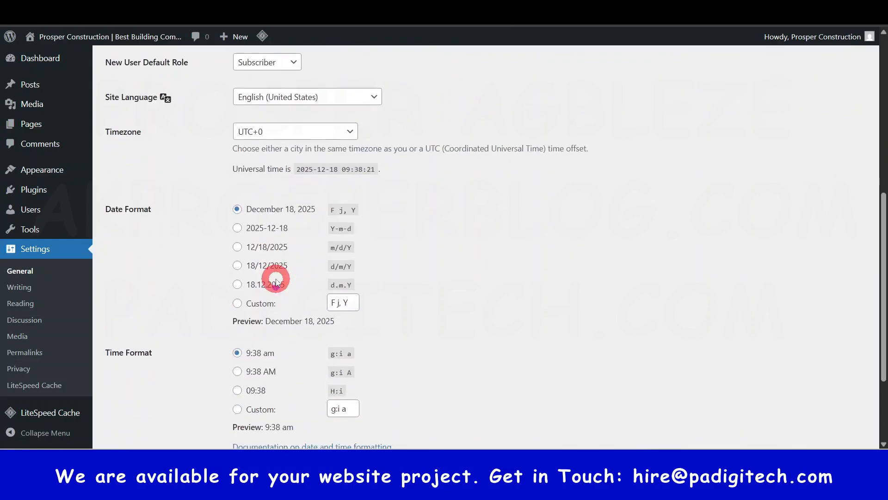
pyautogui.scroll(-2, 324, 370)
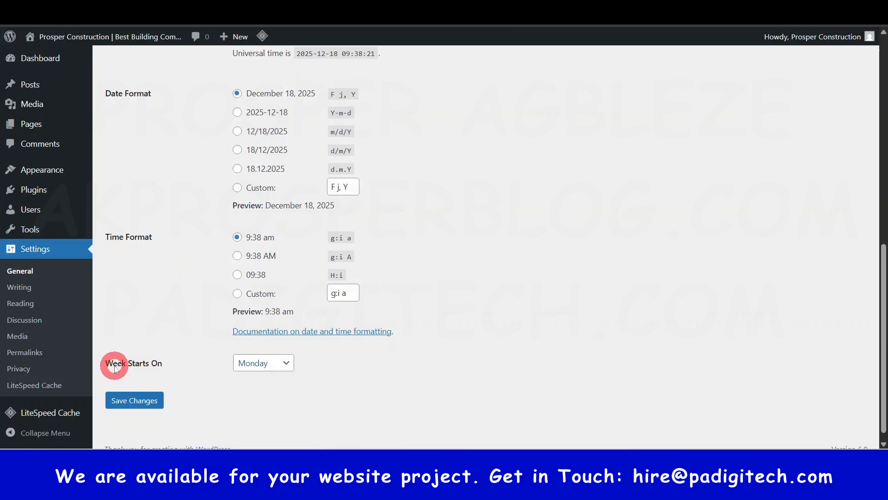
pyautogui.moveTo(113, 363); pyautogui.dragTo(150, 372)
pyautogui.click(273, 365)
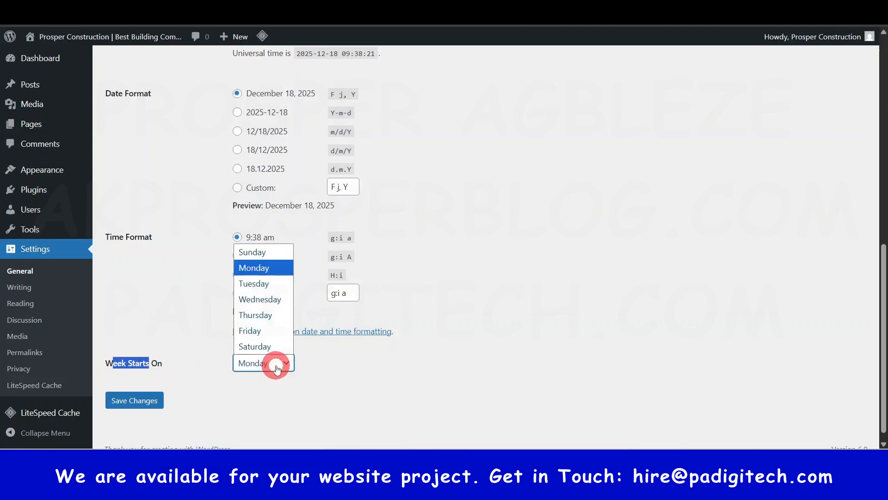
pyautogui.click(340, 382)
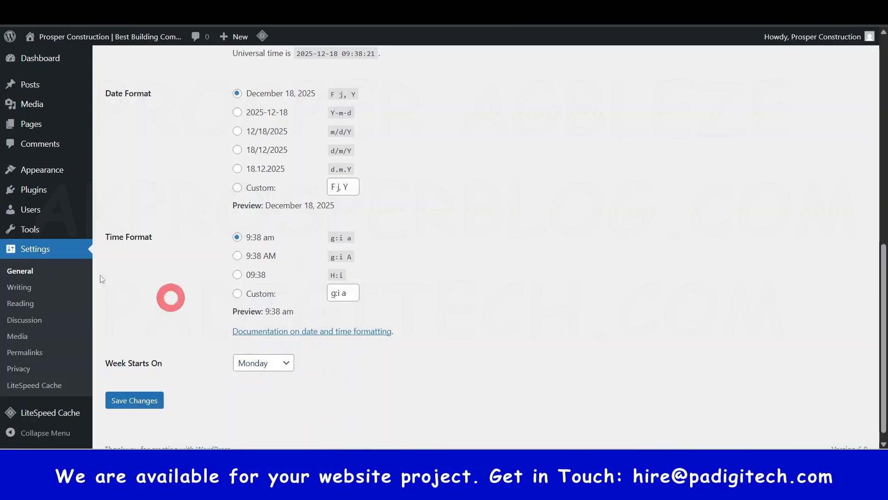
# Step: Save the general settings and open the list of installed themes
pyautogui.scroll(-1, 313, 393)
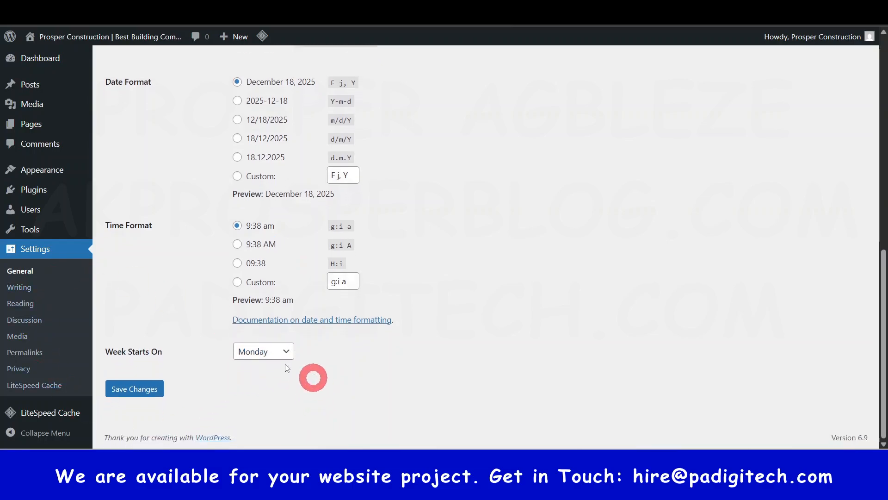
pyautogui.click(135, 391)
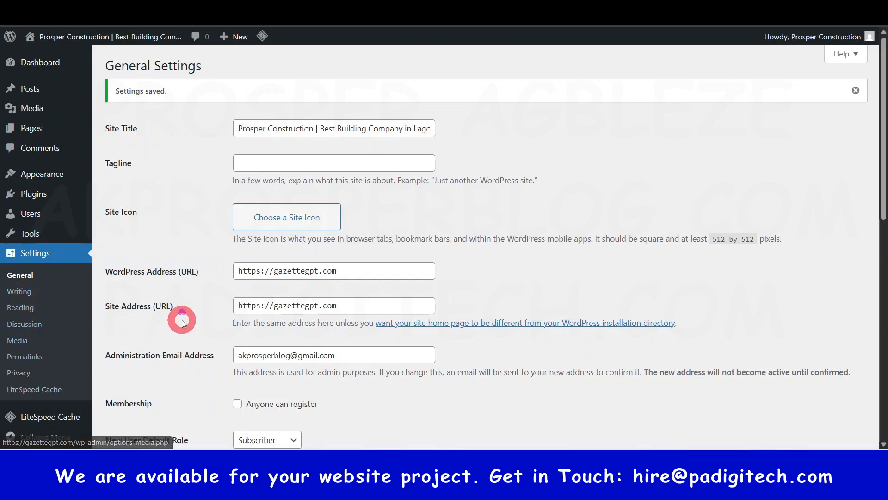
pyautogui.click(53, 65)
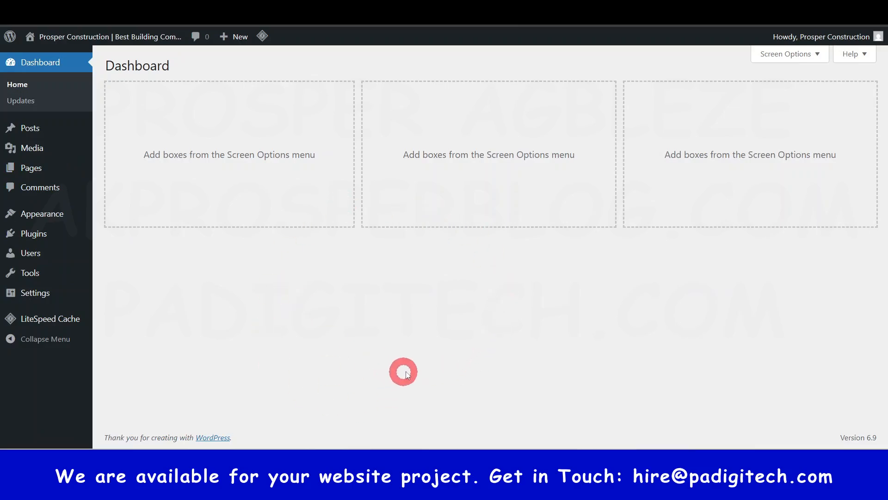
pyautogui.click(44, 216)
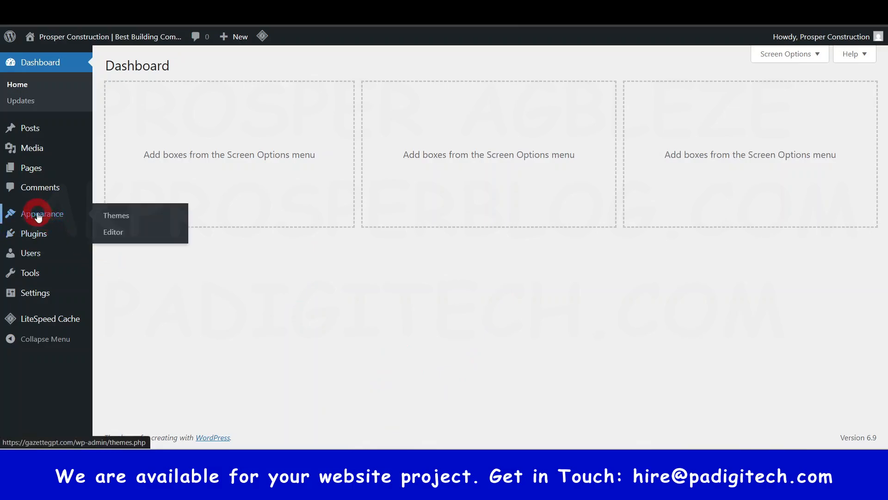
pyautogui.click(115, 216)
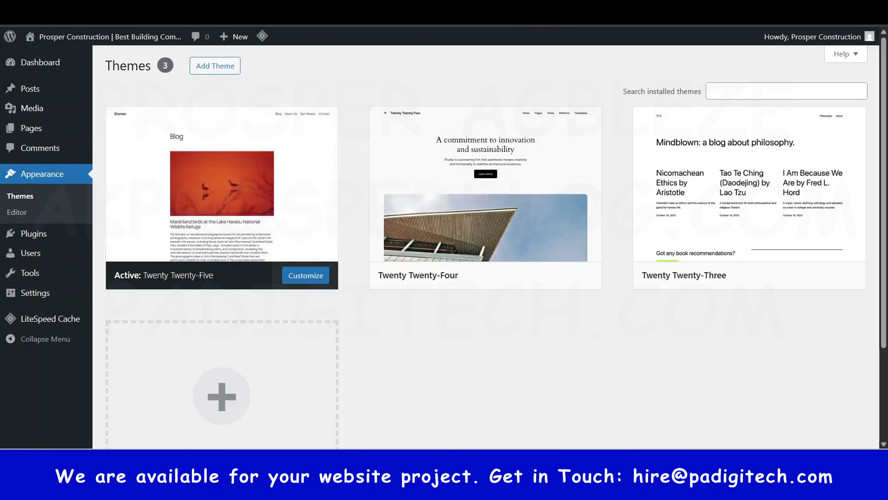
# Step: Open the live site in a new browser tab and look over its homepage from header to footer
pyautogui.moveTo(75, 36)
pyautogui.rightClick(46, 57)
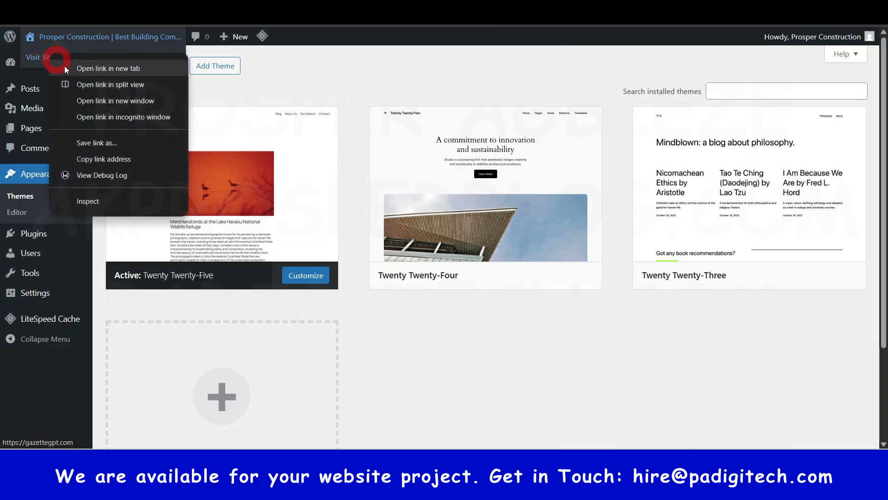
pyautogui.click(124, 70)
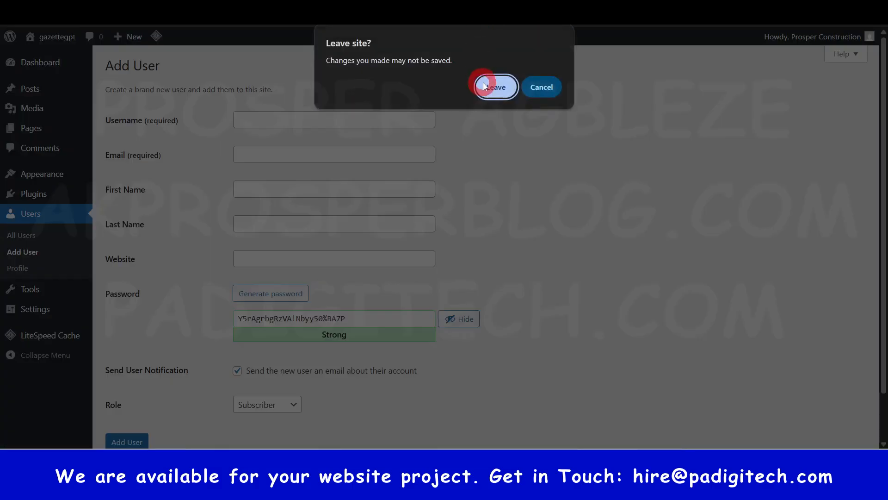
pyautogui.click(484, 86)
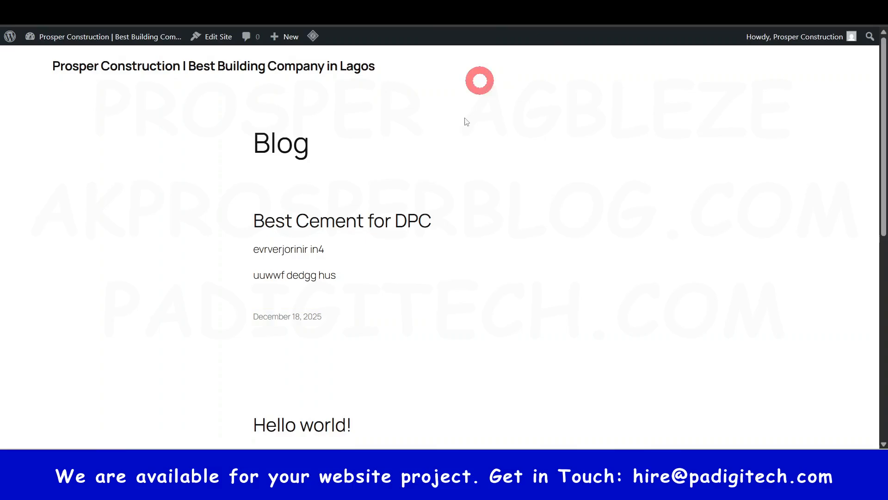
pyautogui.scroll(-9, 374, 307)
pyautogui.scroll(10, 385, 289)
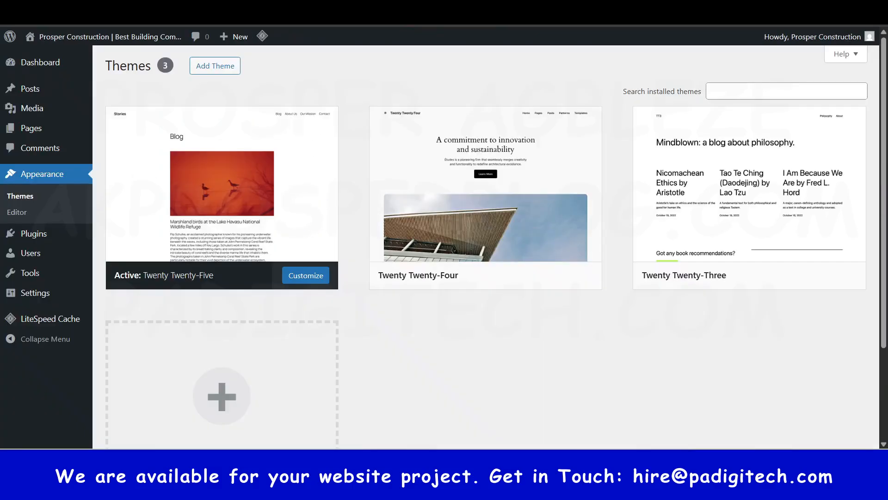
# Step: Activate the Twenty Twenty-Four theme and switch to the browser tab with the live site
pyautogui.moveTo(517, 248)
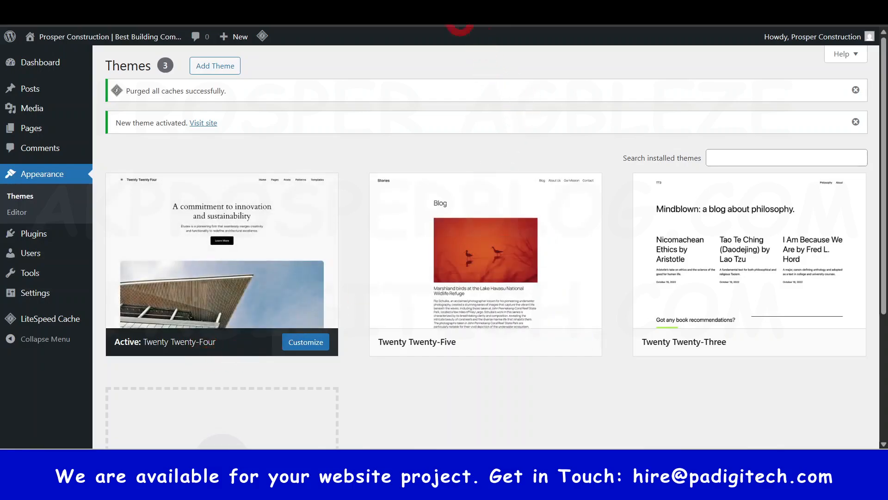
pyautogui.click(451, 8)
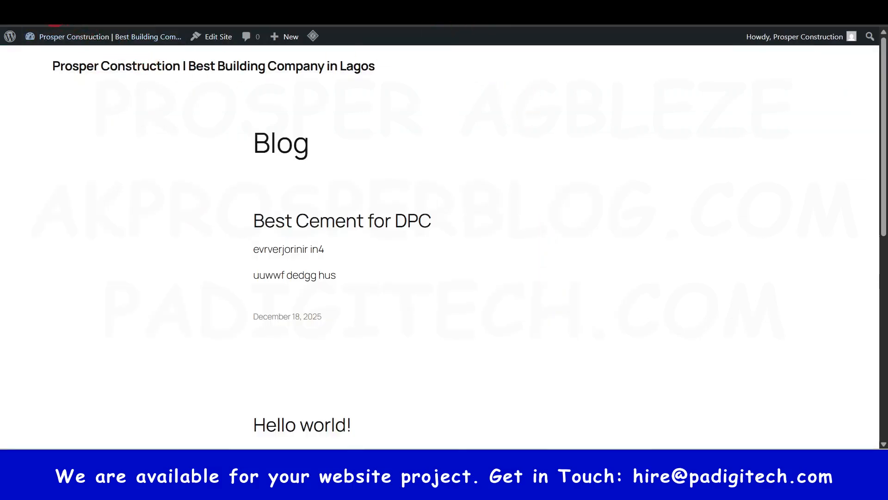
# Step: Look over the live homepage under the Twenty Twenty-Four and Twenty Twenty-Three themes, and return to the installed themes
pyautogui.scroll(-10, 540, 251)
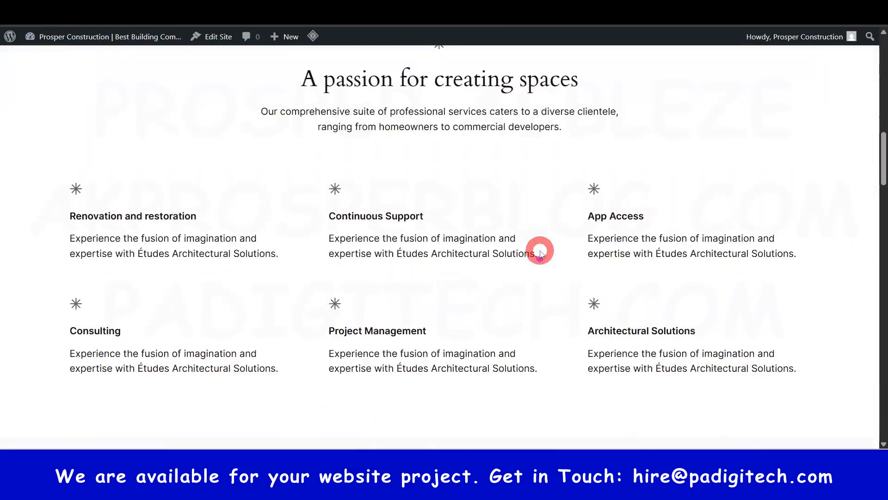
pyautogui.scroll(-10, 537, 250)
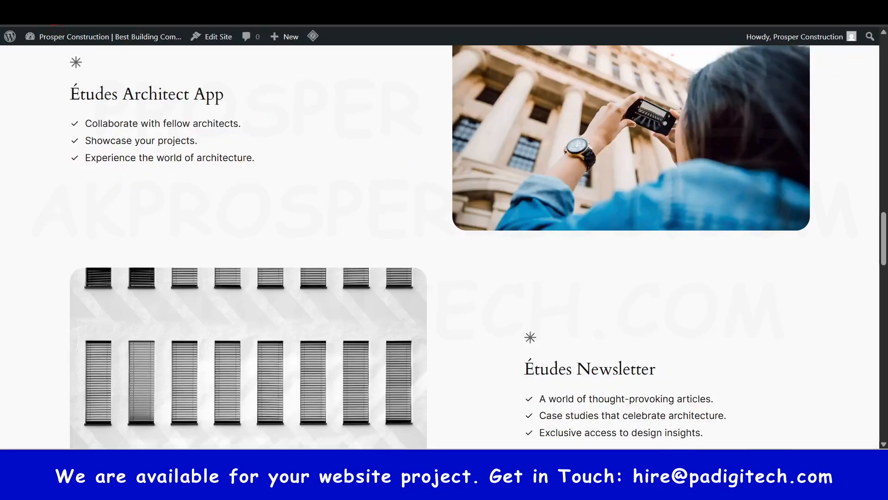
pyautogui.click(55, 11)
pyautogui.scroll(6, 282, 241)
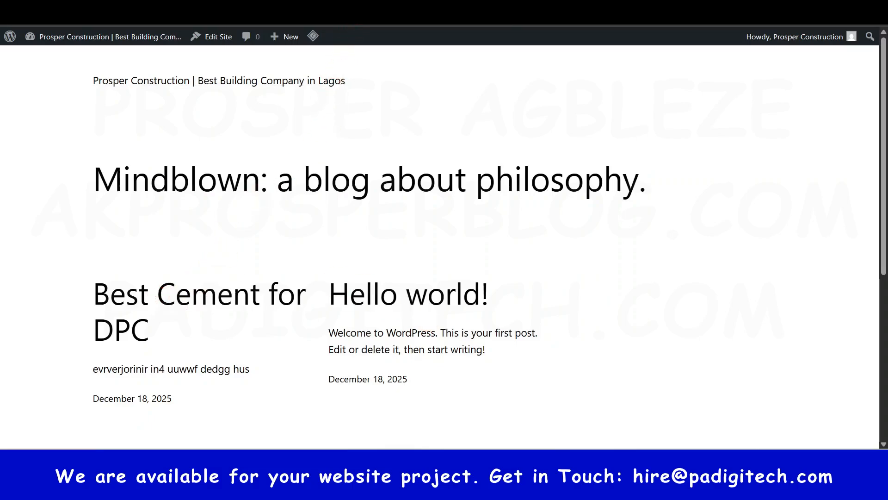
pyautogui.click(287, 11)
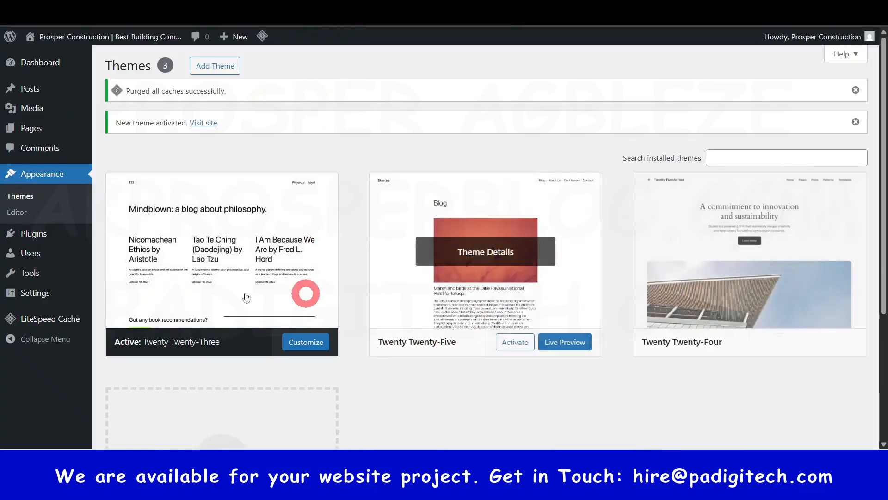
# Step: Open the Add Themes catalogue and browse the popular themes available for installation
pyautogui.click(215, 65)
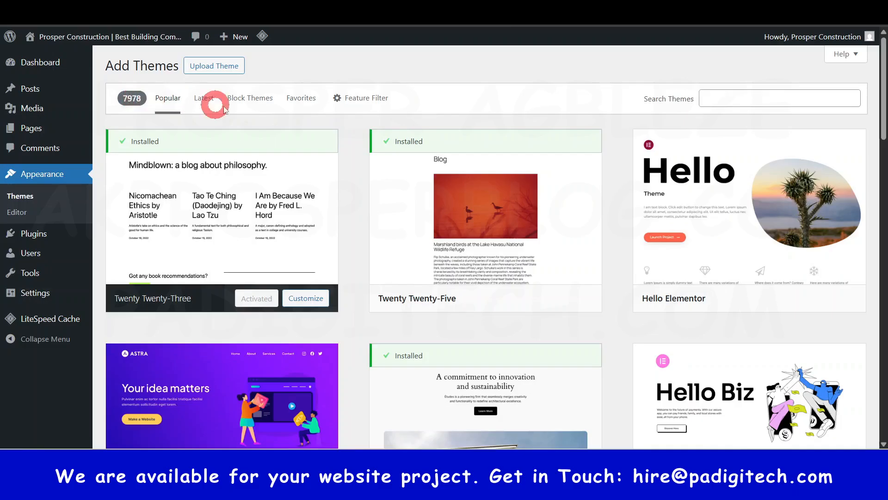
pyautogui.scroll(-7, 357, 279)
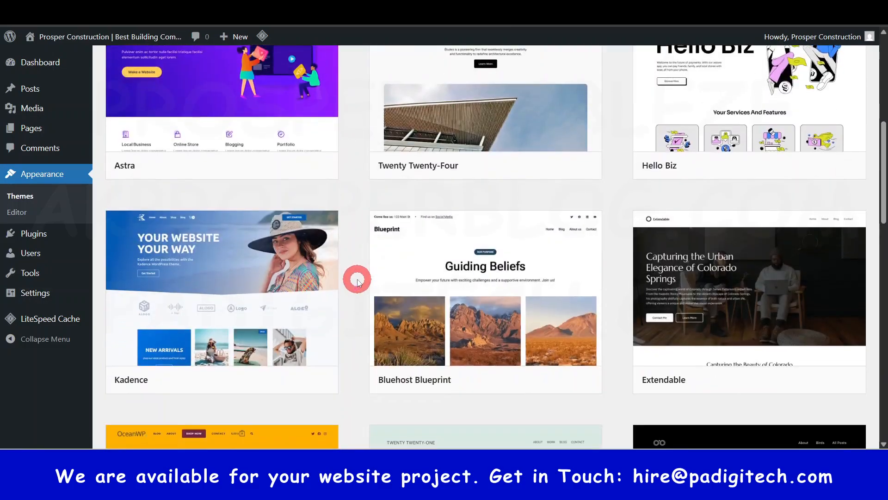
pyautogui.scroll(-20, 357, 279)
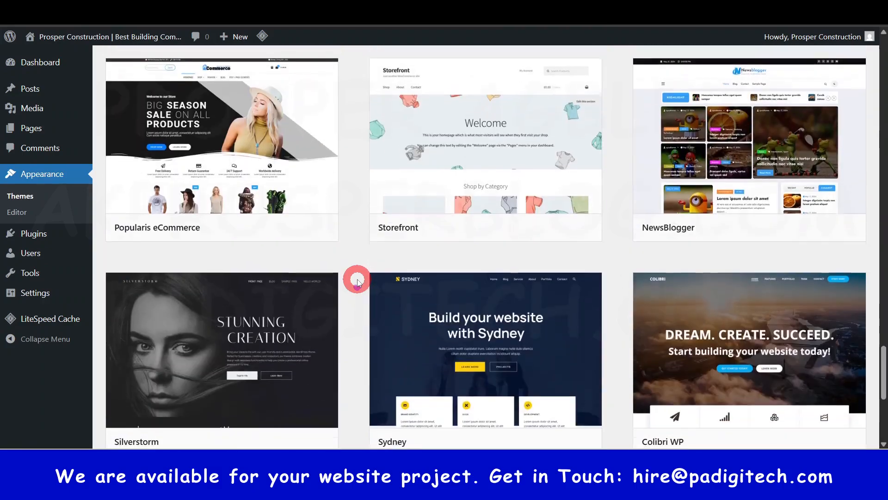
pyautogui.moveTo(884, 279); pyautogui.dragTo(882, 51)
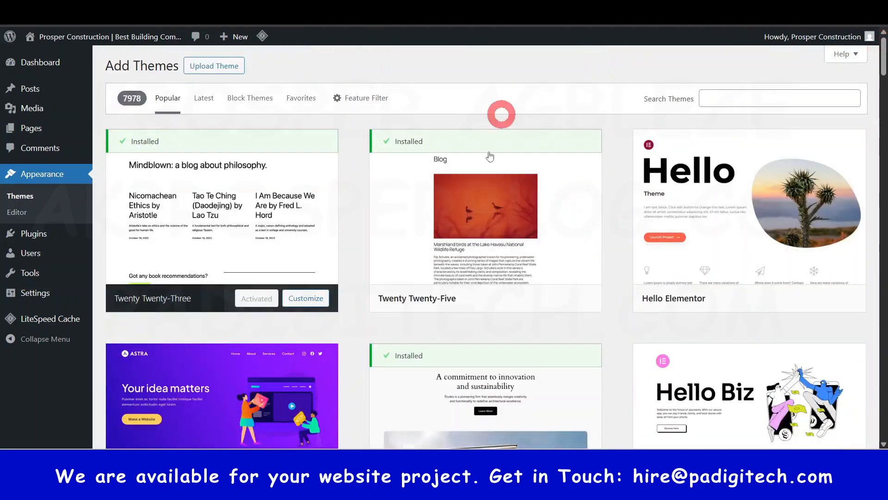
# Step: Search the theme catalogue for zakra, and install and activate the Zakra theme
pyautogui.click(725, 97)
pyautogui.moveTo(822, 312)
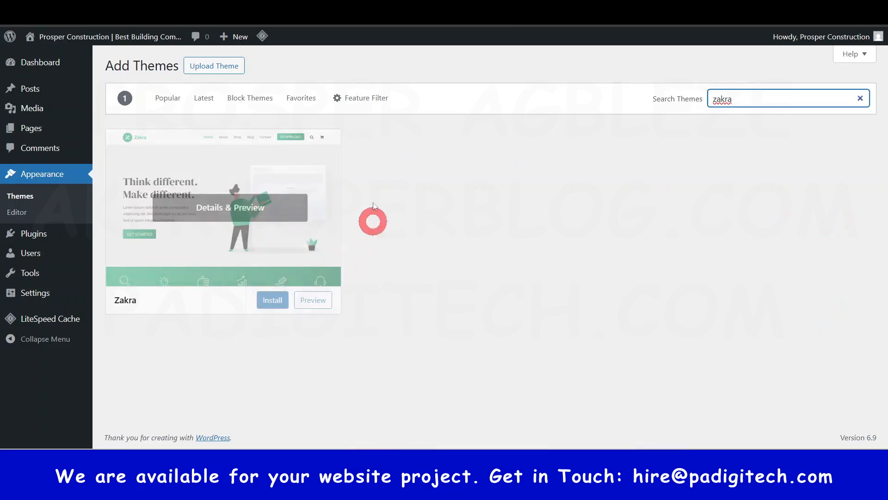
pyautogui.moveTo(270, 310)
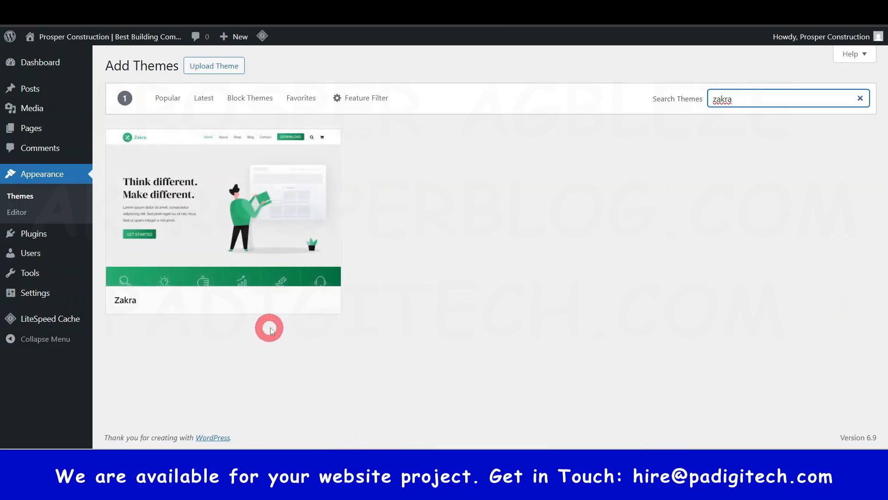
pyautogui.click(270, 300)
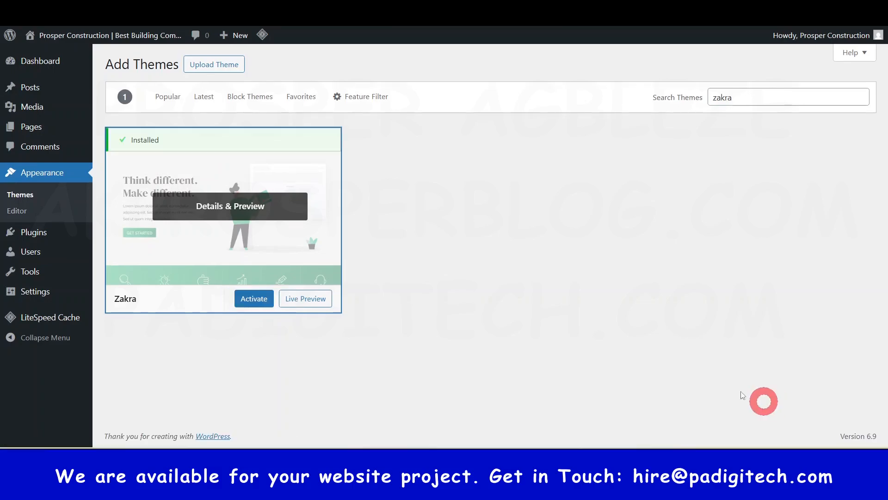
pyautogui.click(257, 299)
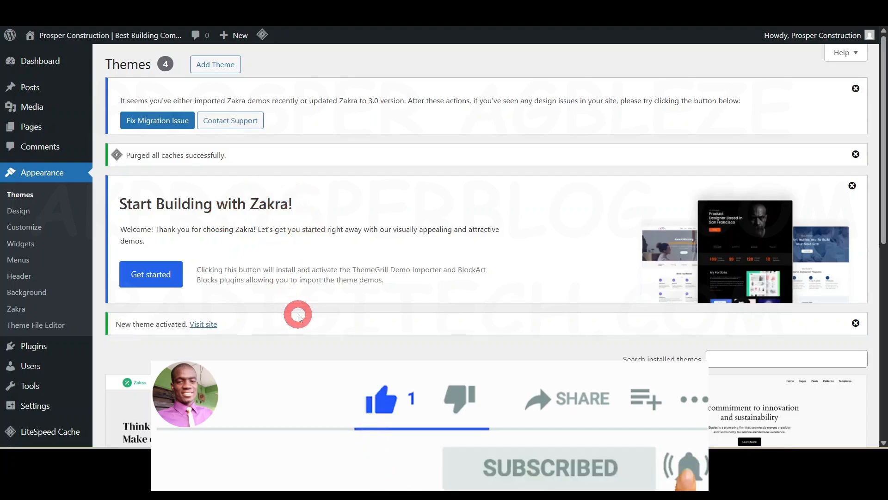
# Step: Delete the unused Twenty Twenty-Five theme from the installed themes
pyautogui.scroll(-6, 298, 316)
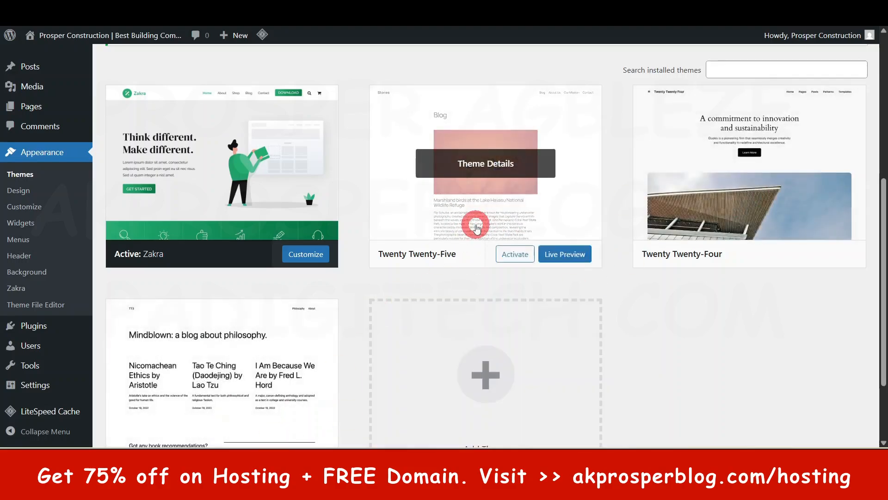
pyautogui.click(477, 229)
pyautogui.click(538, 420)
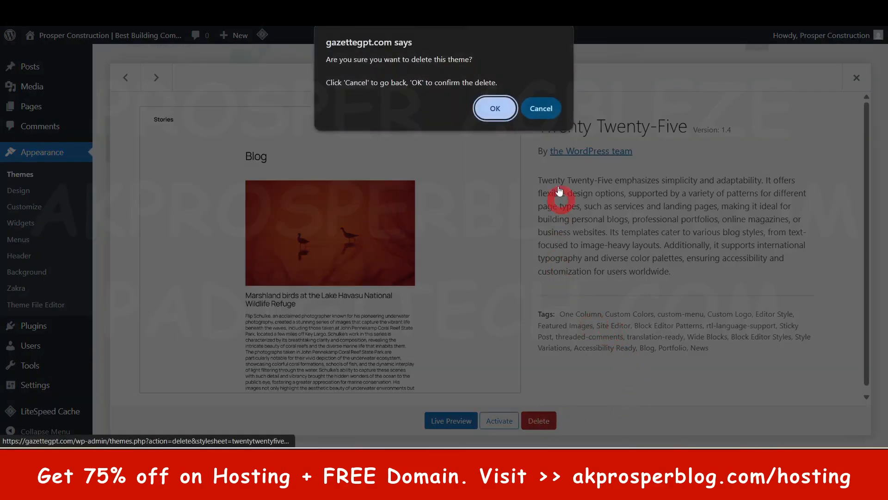
pyautogui.click(496, 108)
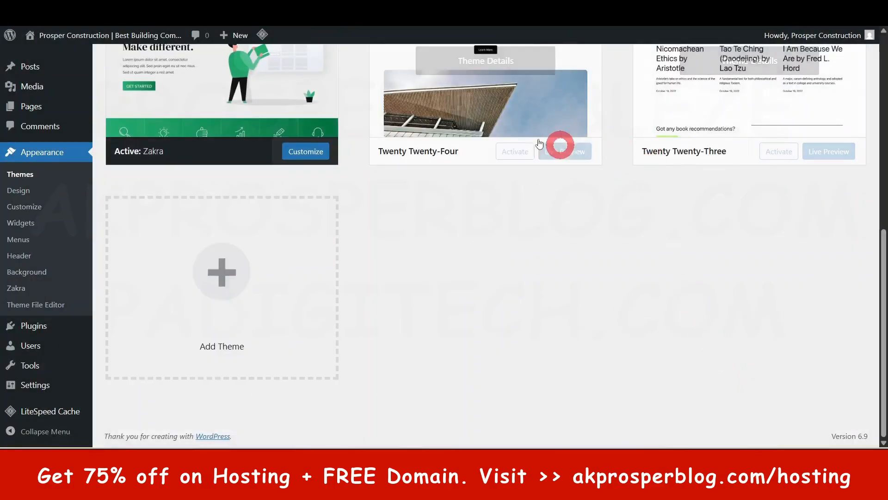
# Step: Delete the unused Twenty Twenty-Four theme from the installed themes
pyautogui.click(565, 162)
pyautogui.click(539, 420)
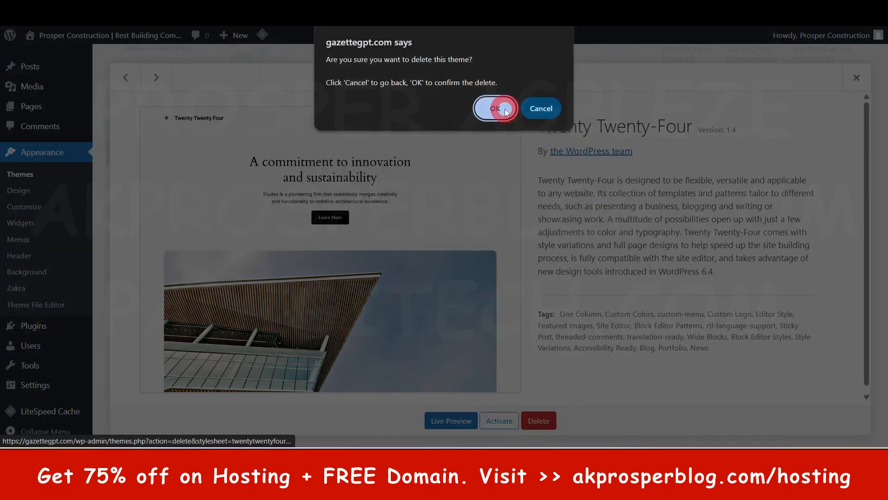
pyautogui.click(506, 111)
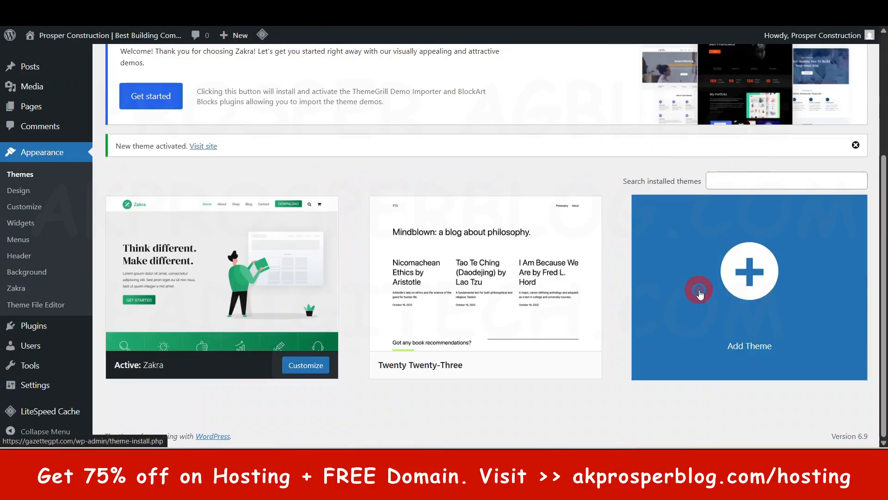
# Step: Delete the Twenty Twenty-Three theme so that only Zakra remains installed
pyautogui.click(695, 315)
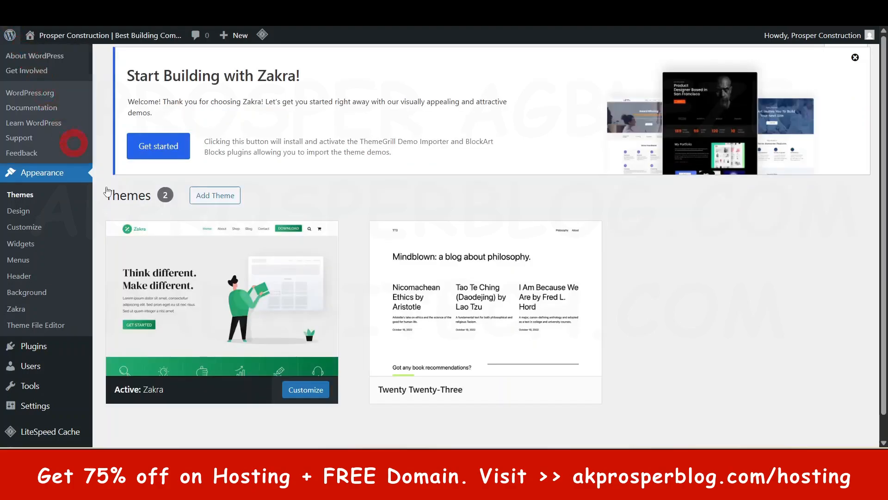
pyautogui.click(496, 302)
pyautogui.click(558, 415)
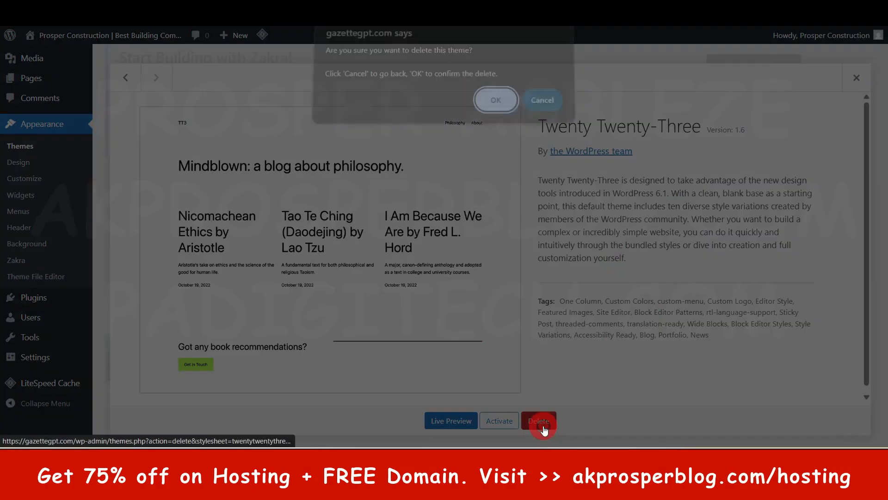
pyautogui.click(491, 107)
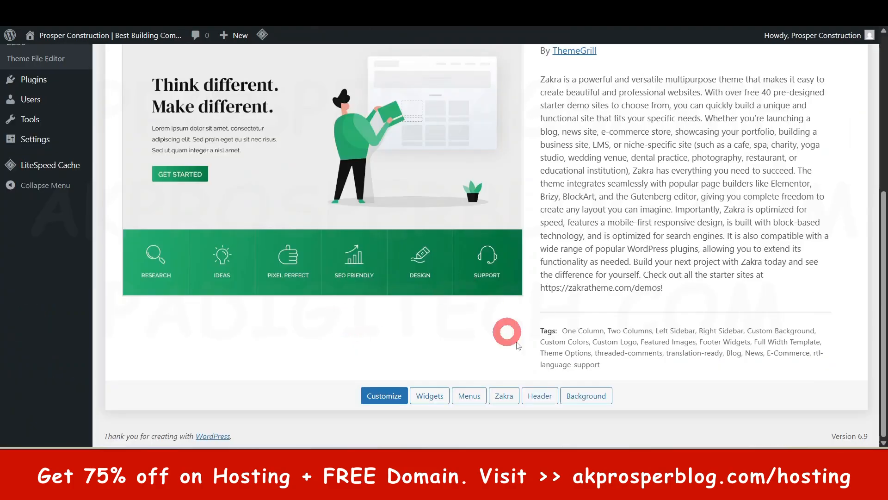
pyautogui.scroll(6, 533, 329)
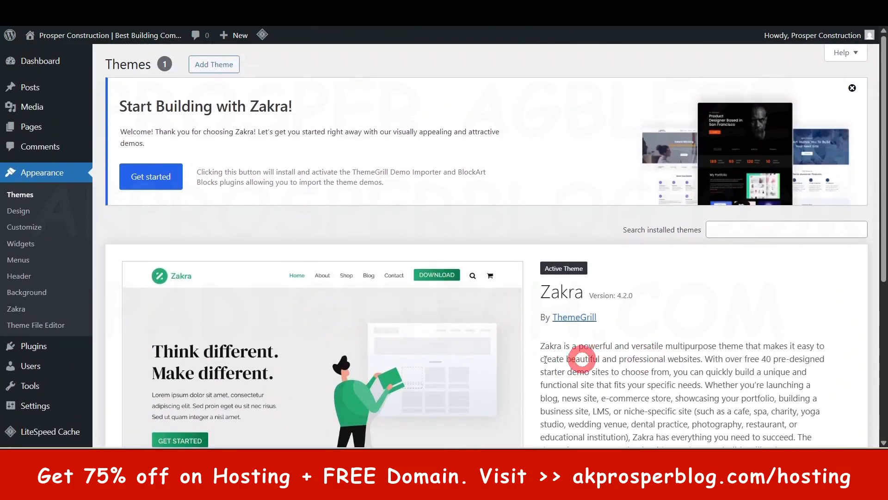
# Step: Start the Zakra demo setup, choose Elementor as the builder and browse its starter templates
pyautogui.click(154, 175)
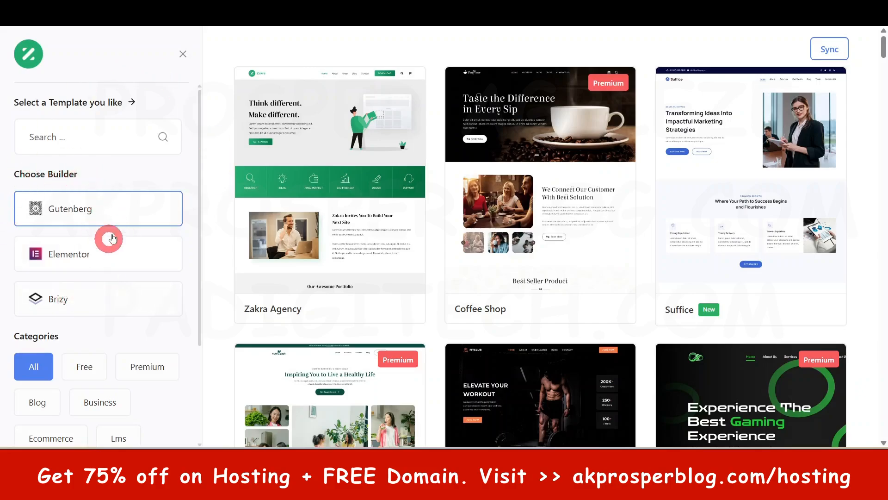
pyautogui.click(62, 252)
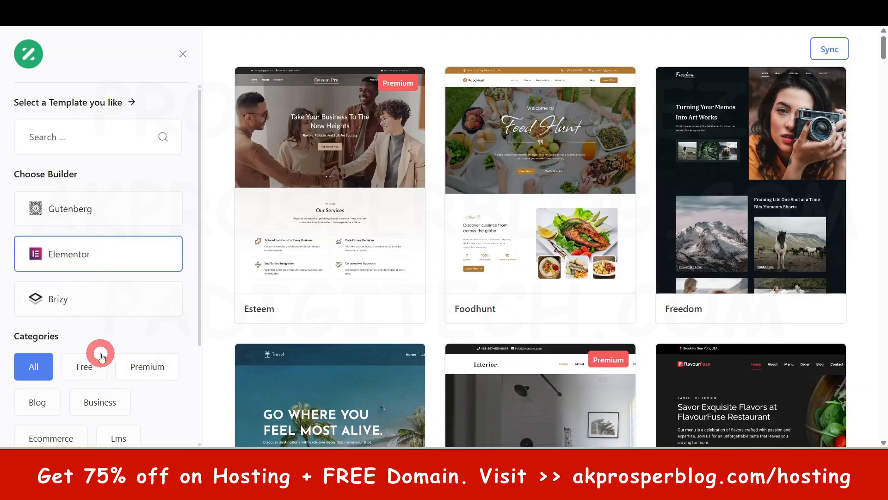
pyautogui.scroll(-5, 405, 48)
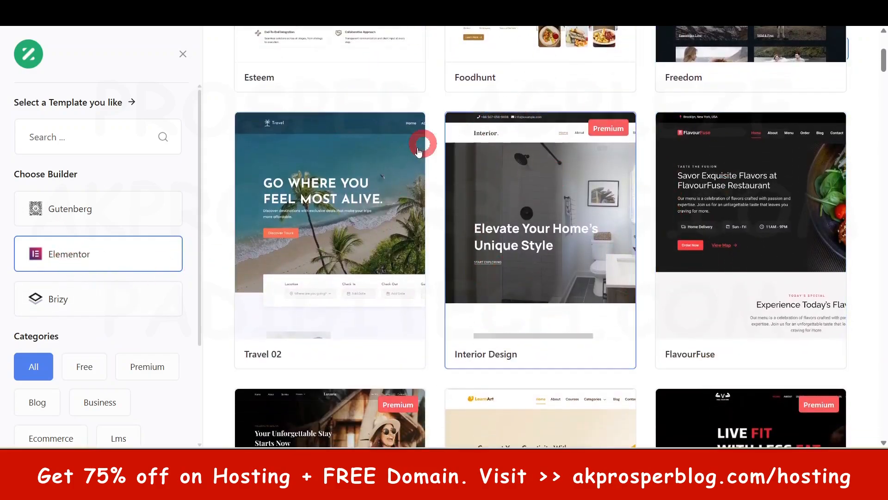
pyautogui.scroll(-6, 565, 204)
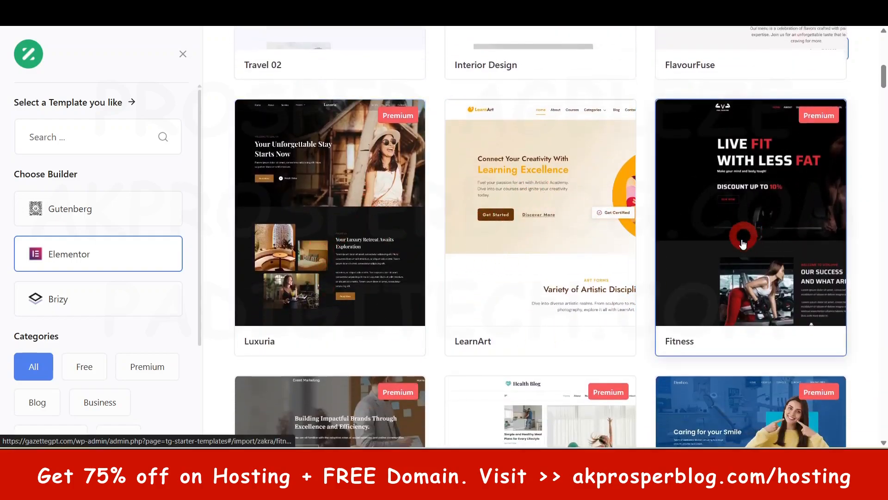
pyautogui.scroll(-5, 743, 250)
pyautogui.scroll(-20, 744, 265)
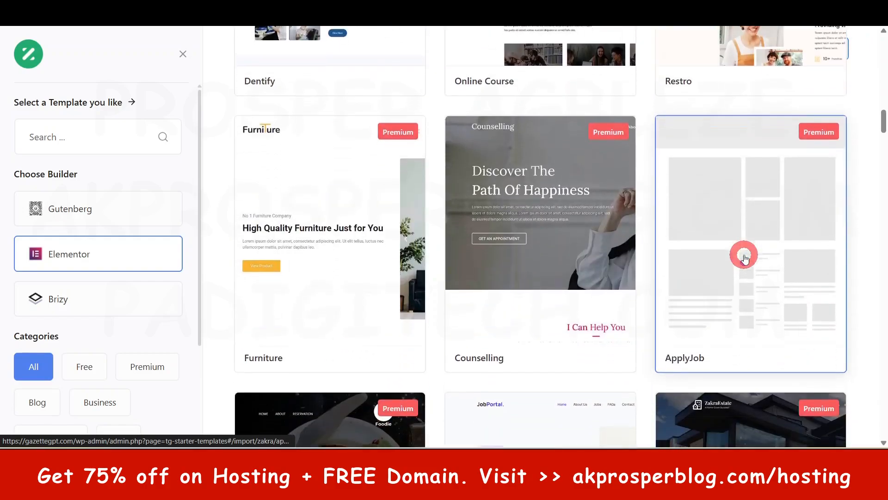
pyautogui.scroll(-8, 745, 257)
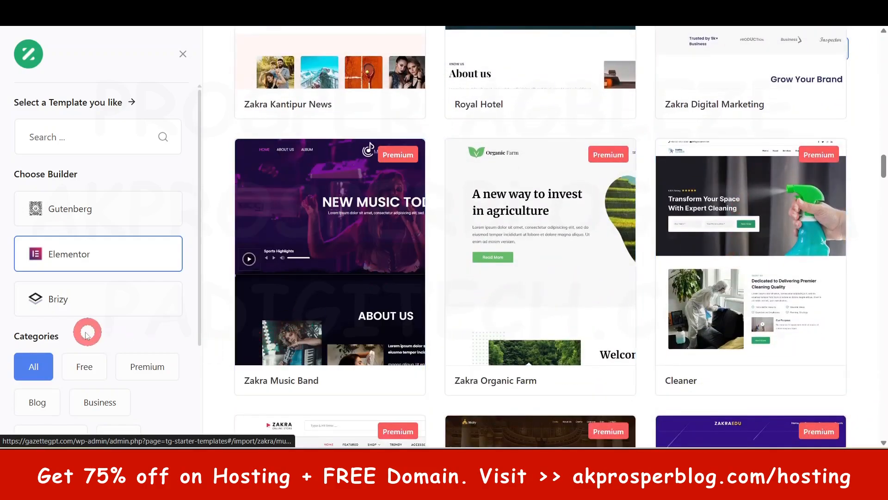
# Step: Filter the Elementor starter templates to the free ones and look through the designs on offer
pyautogui.click(84, 366)
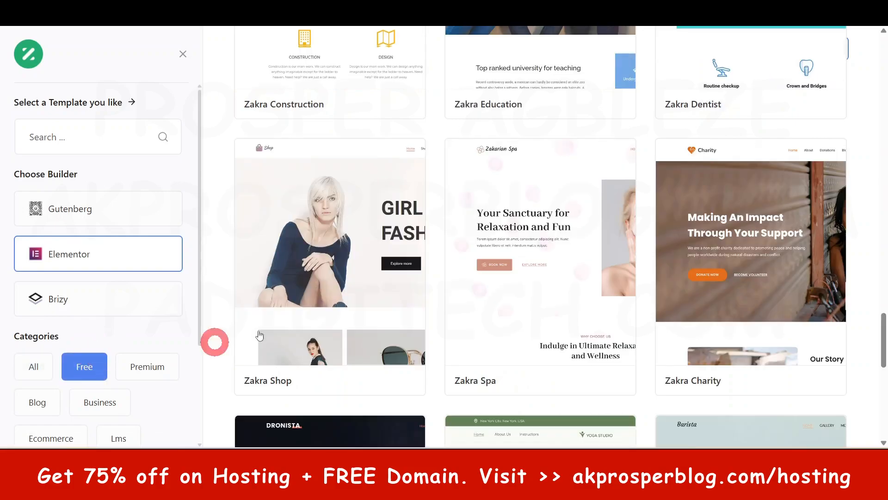
pyautogui.scroll(10, 599, 145)
pyautogui.scroll(-5, 600, 145)
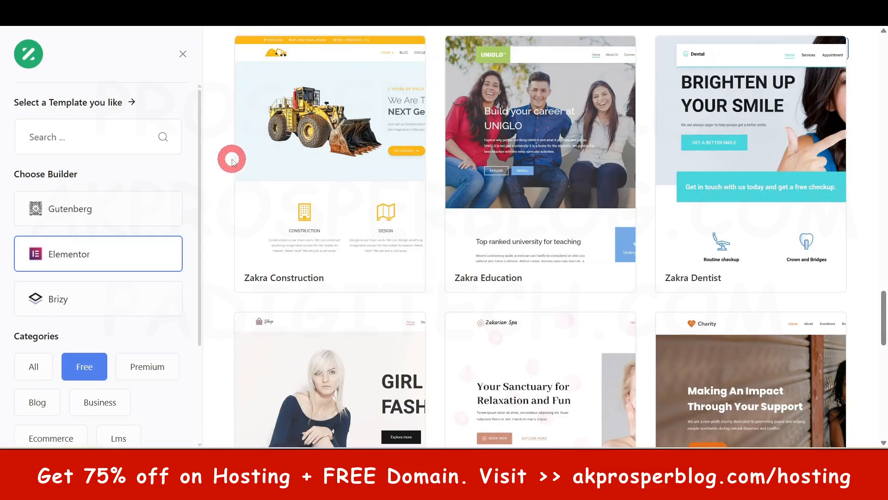
pyautogui.scroll(9, 374, 145)
pyautogui.scroll(-11, 370, 153)
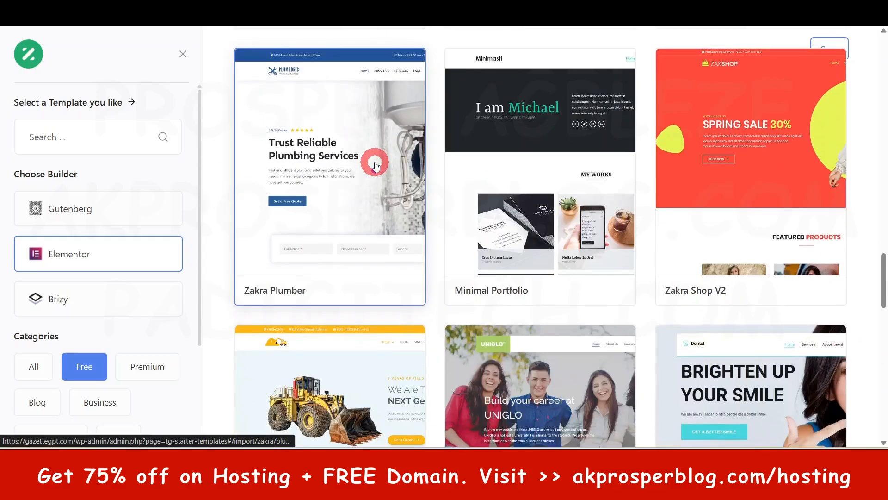
pyautogui.scroll(12, 344, 116)
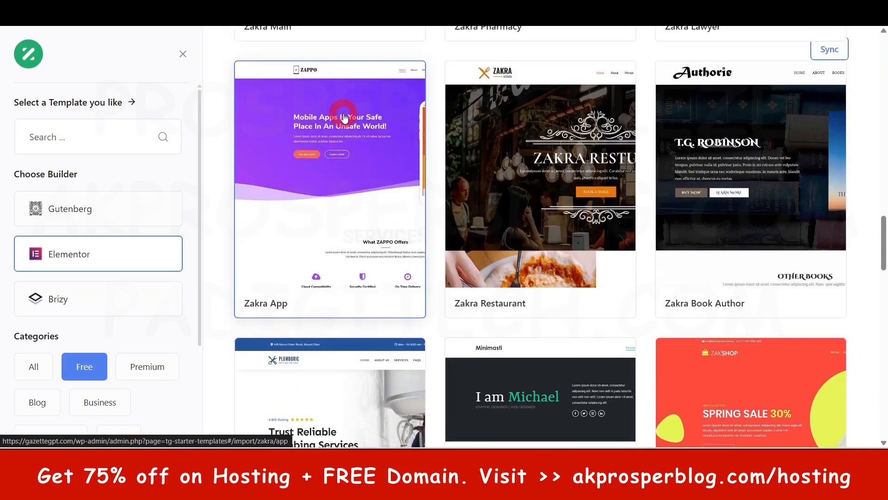
pyautogui.scroll(2, 361, 151)
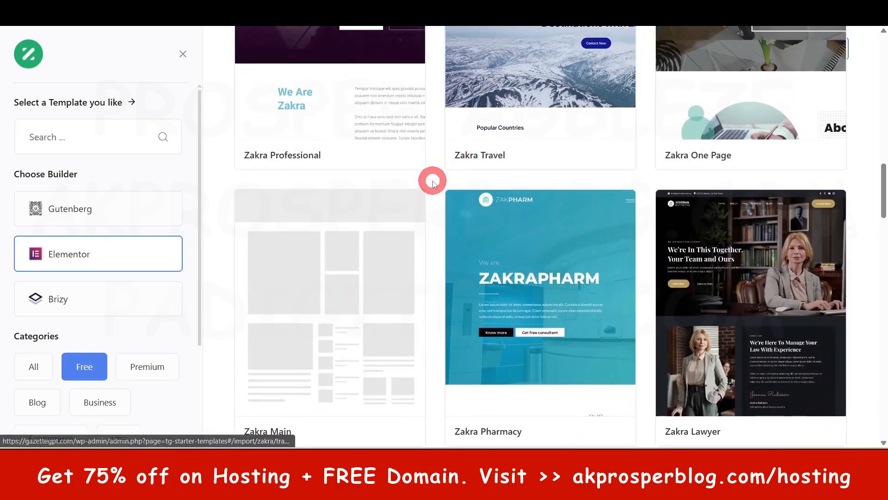
pyautogui.scroll(10, 436, 178)
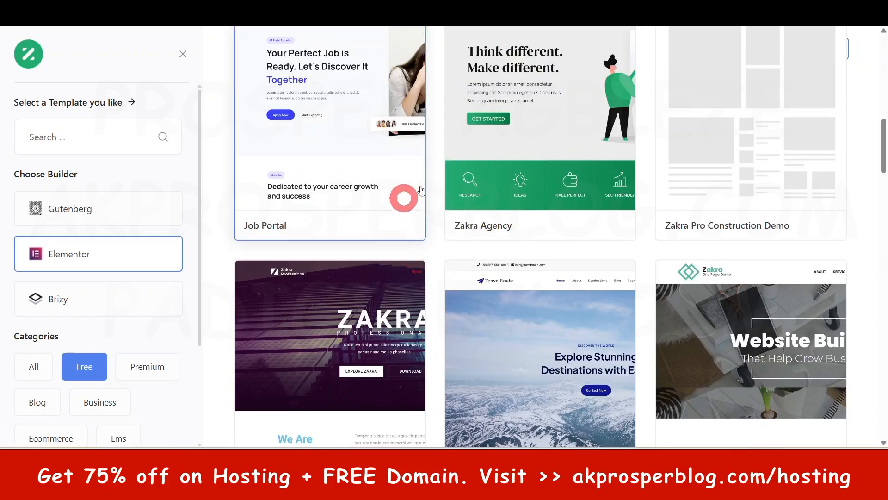
pyautogui.scroll(12, 463, 213)
pyautogui.scroll(5, 438, 203)
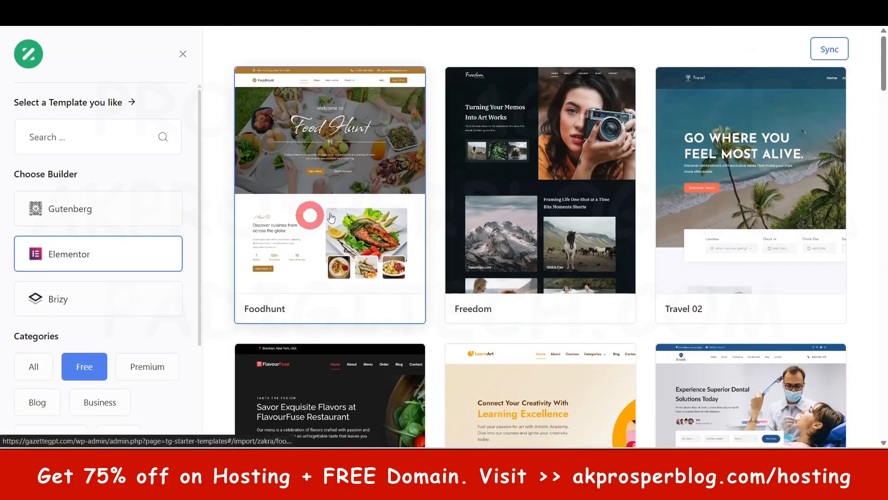
pyautogui.click(286, 277)
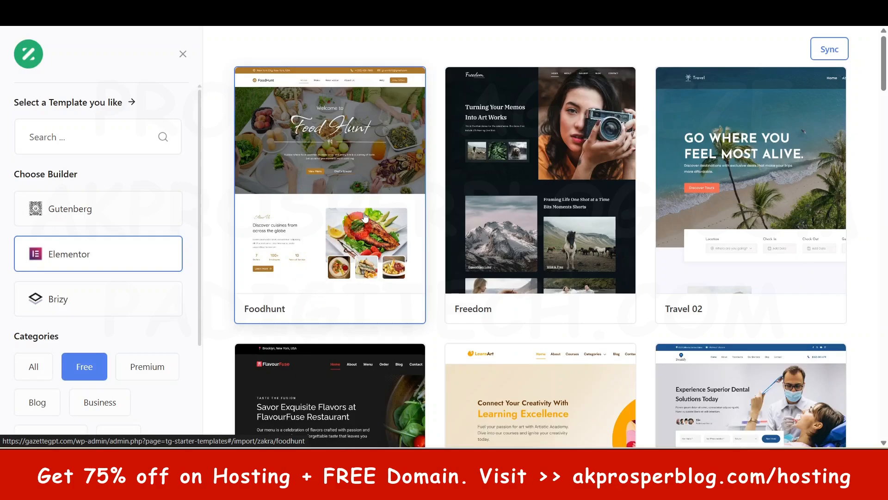
# Step: Browse the free Elementor starter templates from Foodhunt down to Zakra Construction to choose a design
pyautogui.click(330, 144)
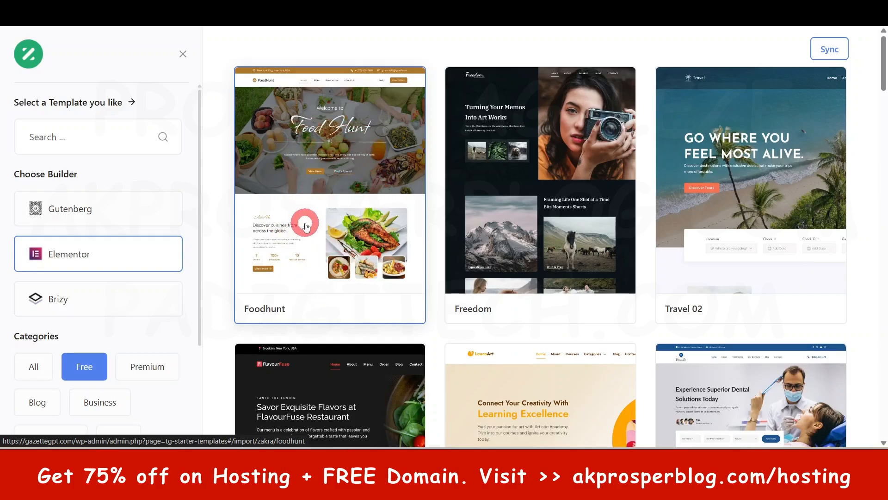
pyautogui.click(533, 224)
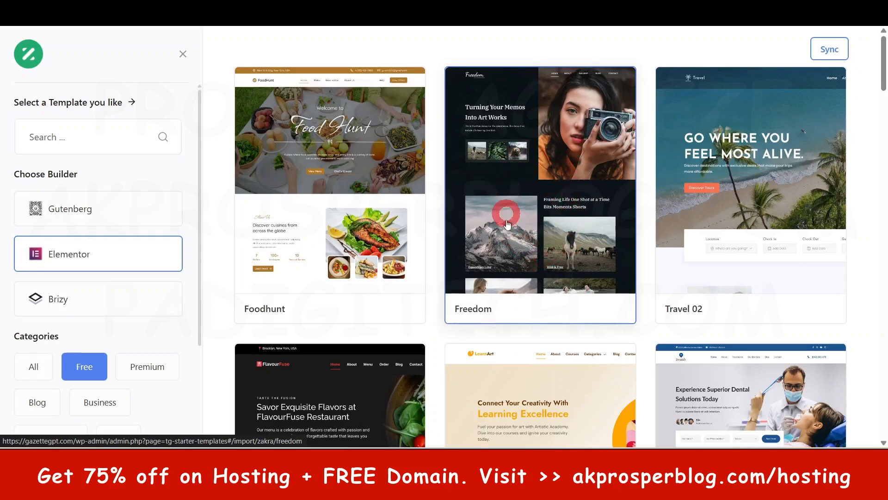
pyautogui.scroll(-6, 740, 194)
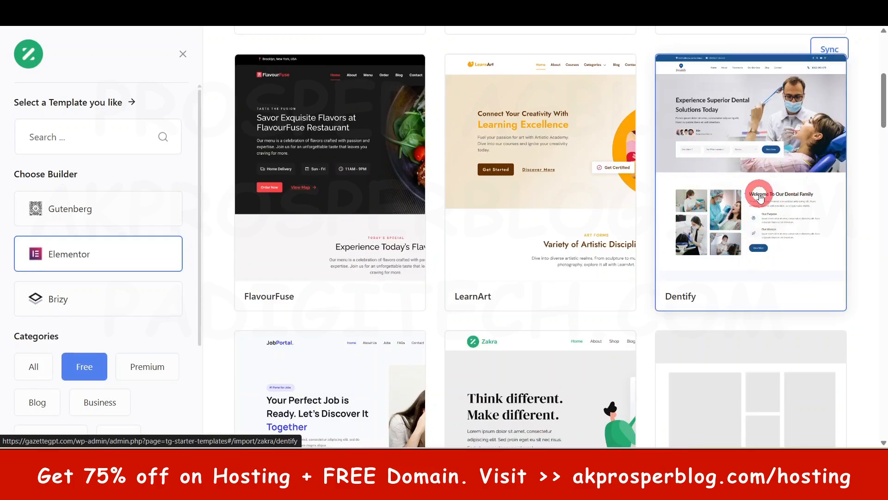
pyautogui.scroll(-5, 761, 197)
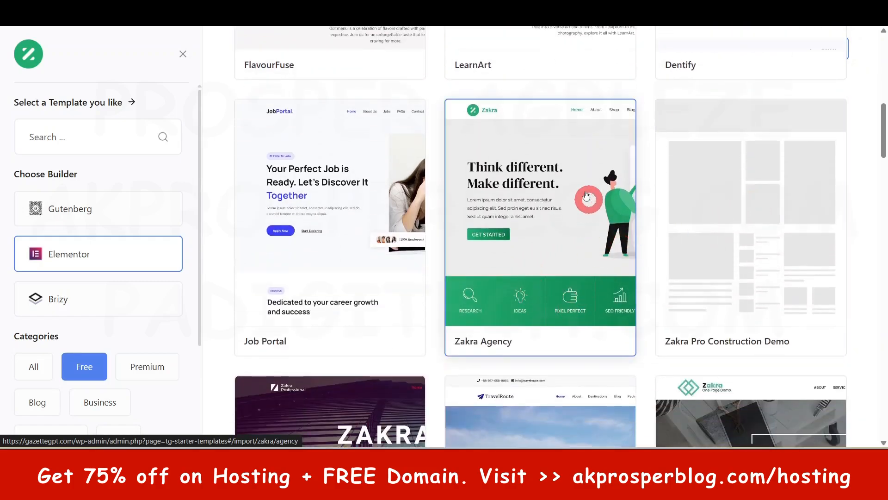
pyautogui.scroll(-5, 523, 301)
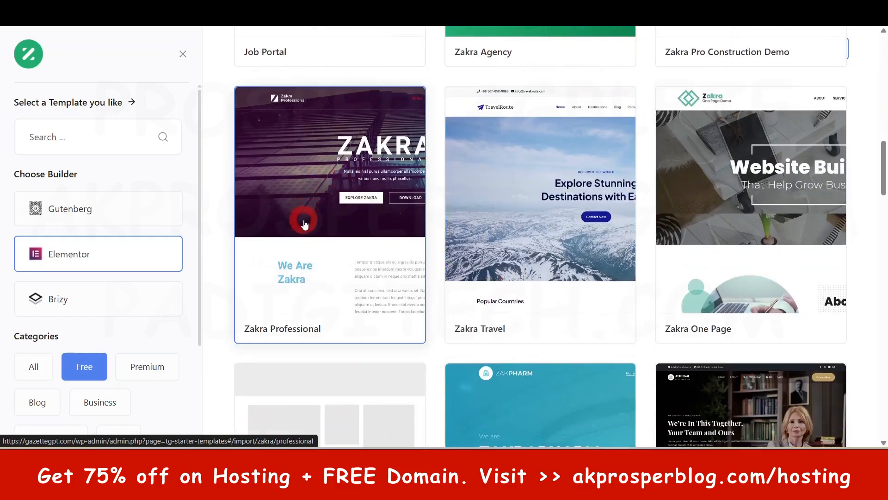
pyautogui.scroll(-9, 586, 277)
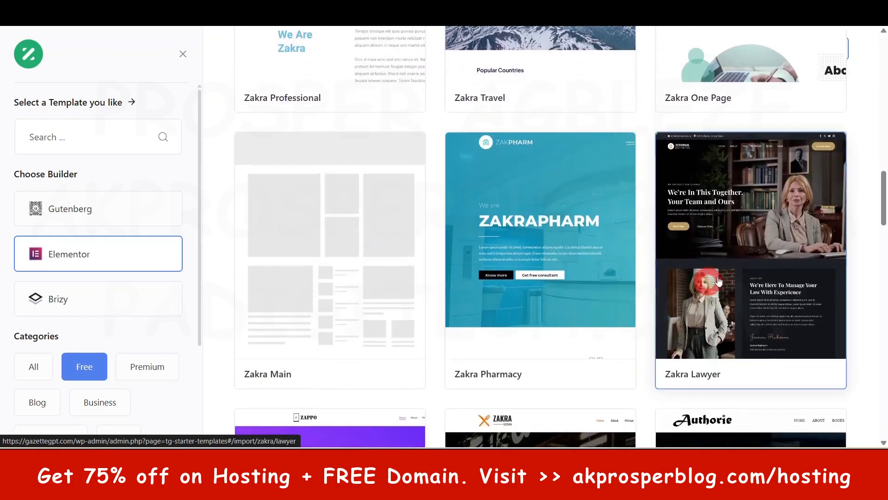
pyautogui.scroll(-9, 688, 268)
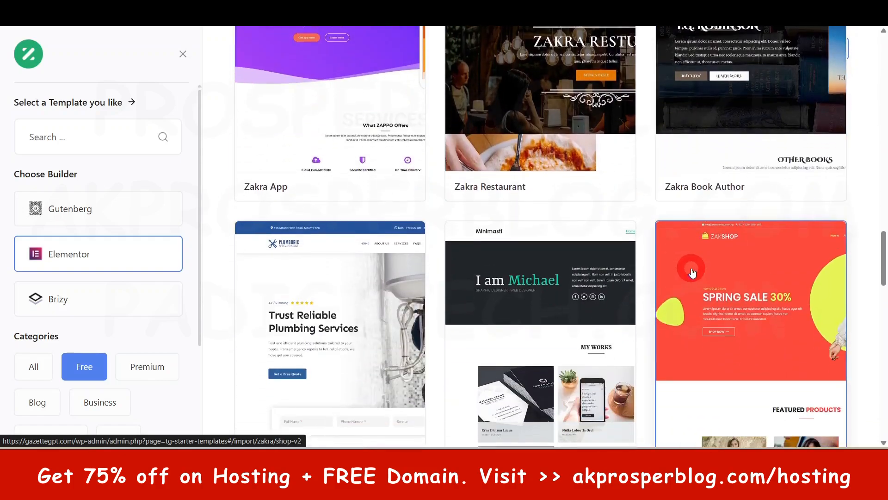
pyautogui.scroll(3, 341, 191)
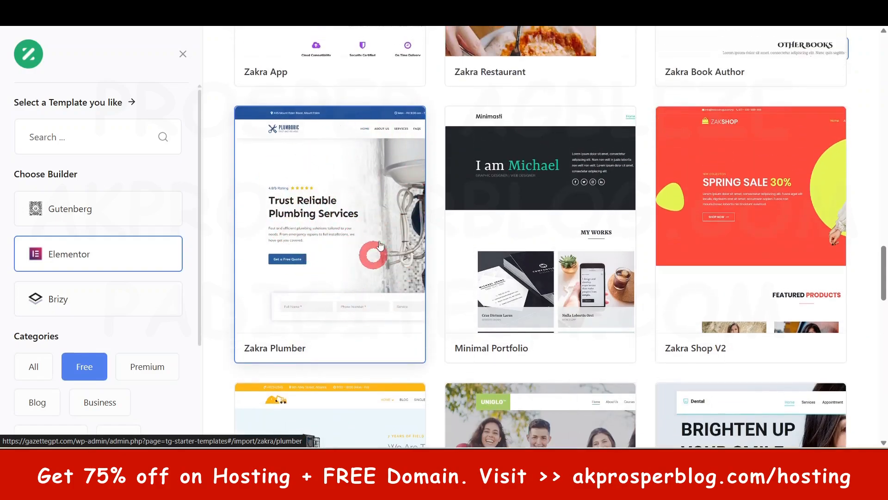
pyautogui.scroll(-3, 361, 243)
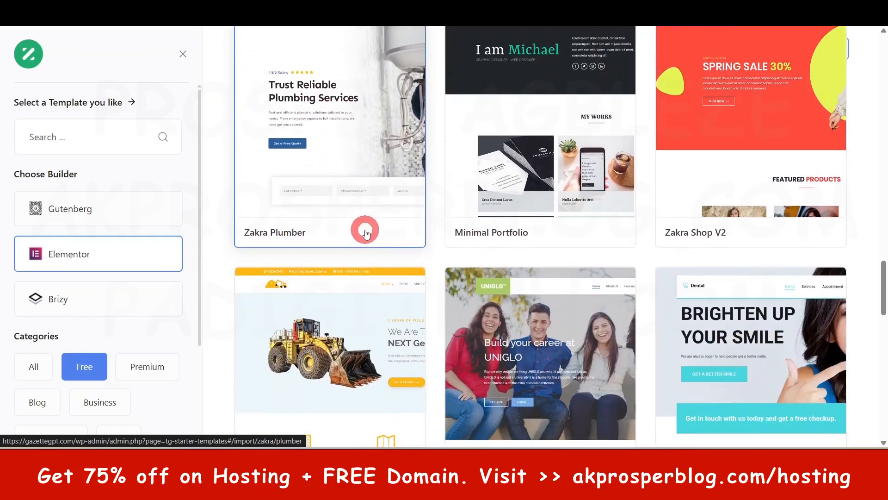
pyautogui.scroll(-3, 365, 233)
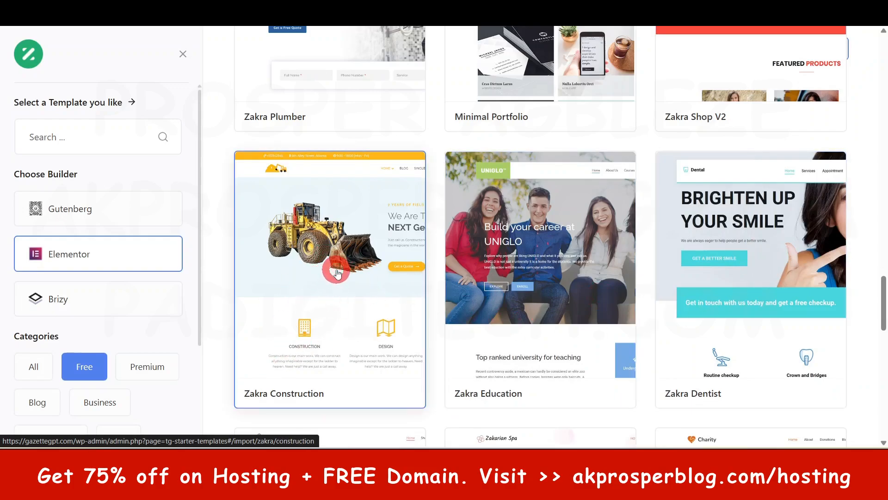
# Step: Import the Zakra Construction starter template without a custom logo, with the Elementor and Everest Forms features included
pyautogui.click(337, 273)
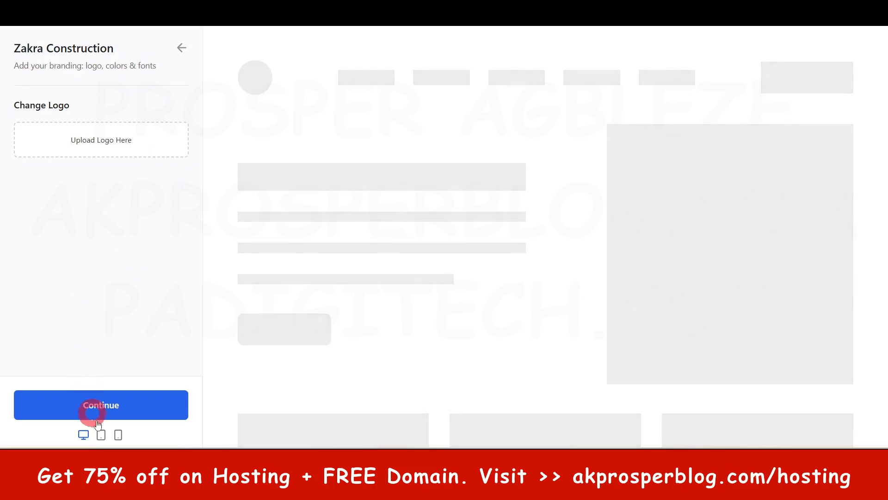
pyautogui.click(102, 405)
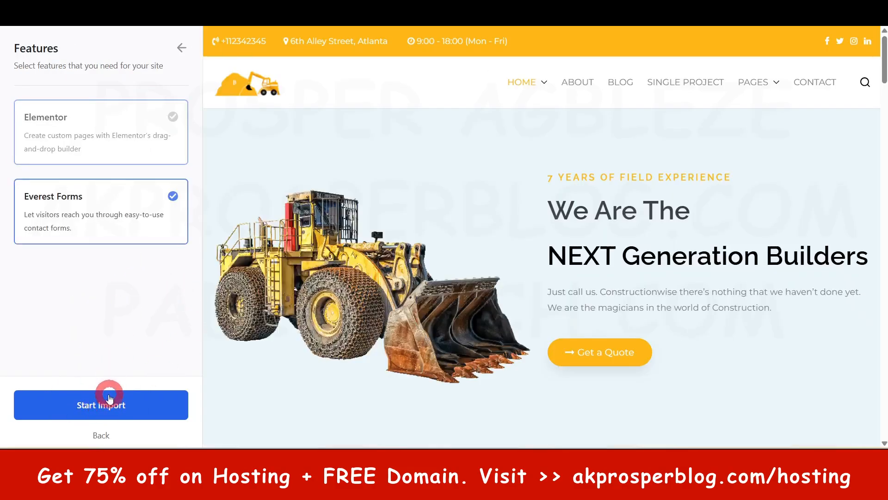
pyautogui.click(102, 405)
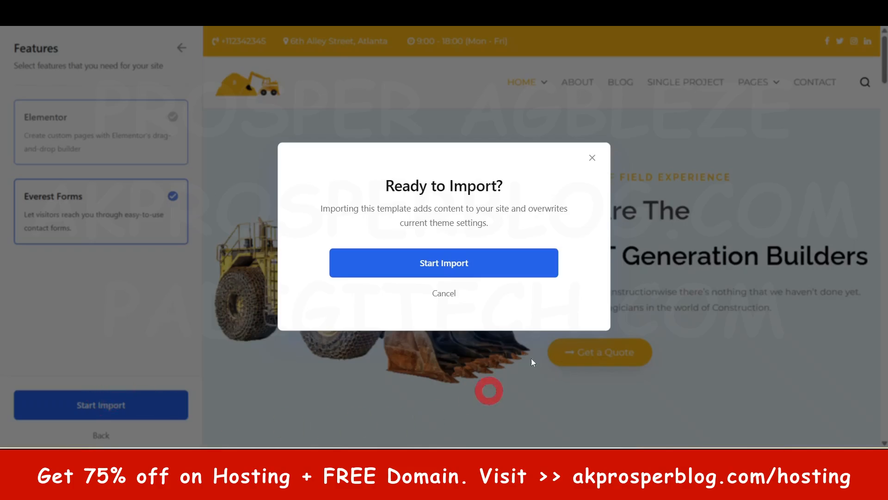
pyautogui.click(447, 264)
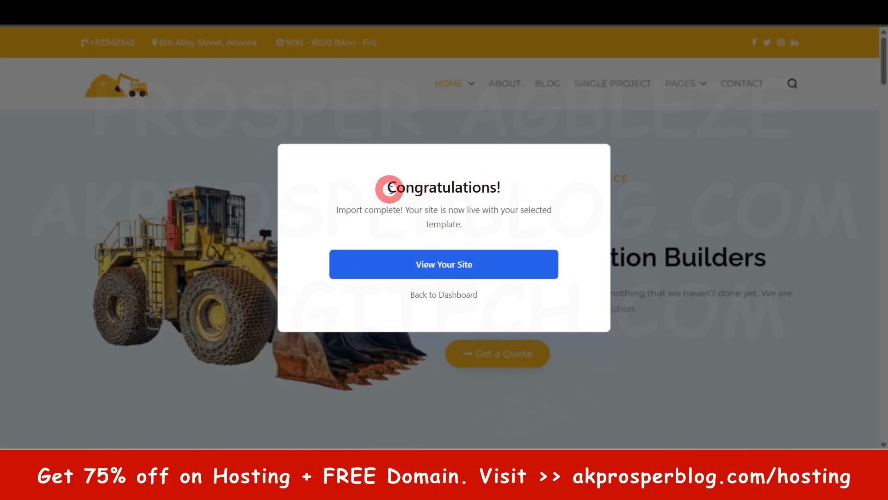
# Step: Leave the import completion message and look through the imported home page on the live site from start to end
pyautogui.moveTo(389, 186); pyautogui.dragTo(515, 194)
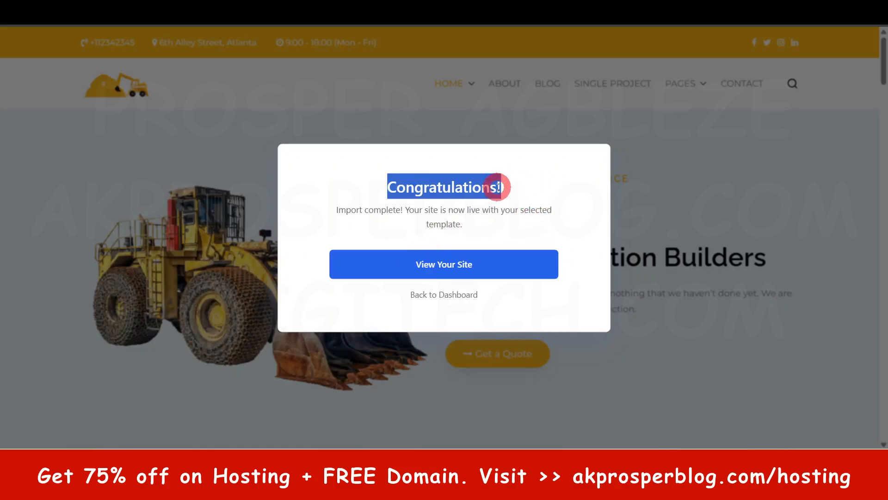
pyautogui.rightClick(445, 263)
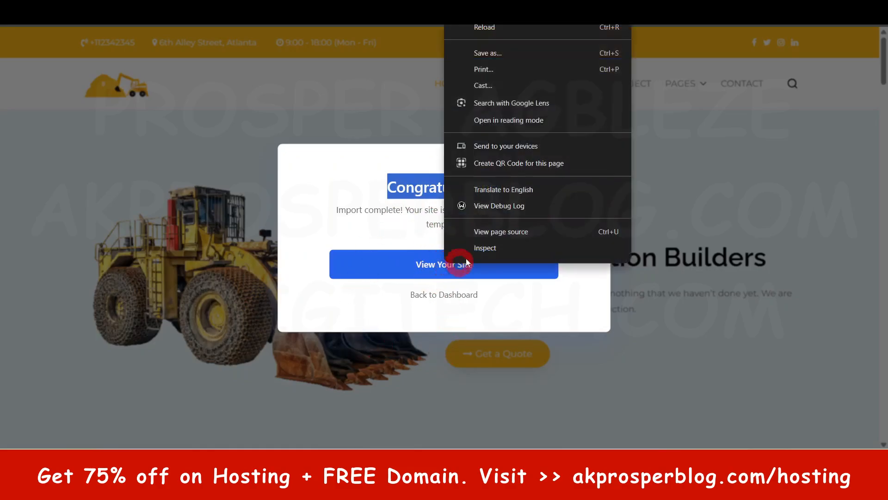
pyautogui.click(419, 263)
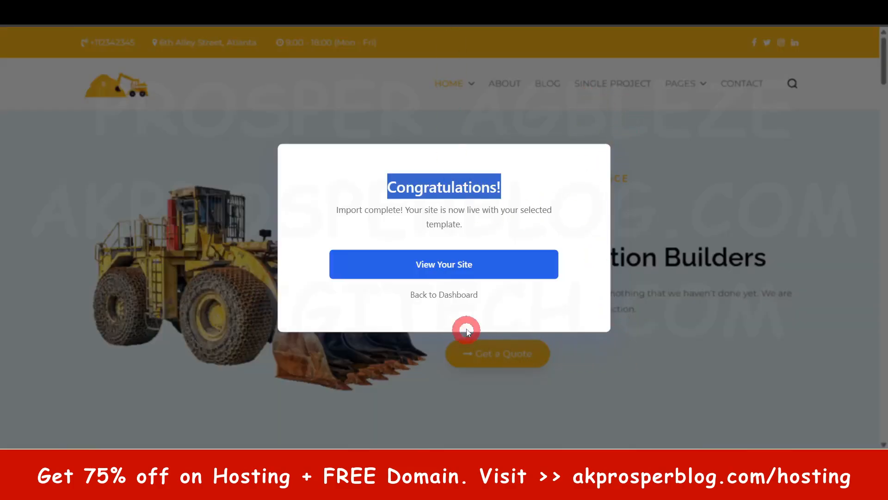
pyautogui.click(461, 297)
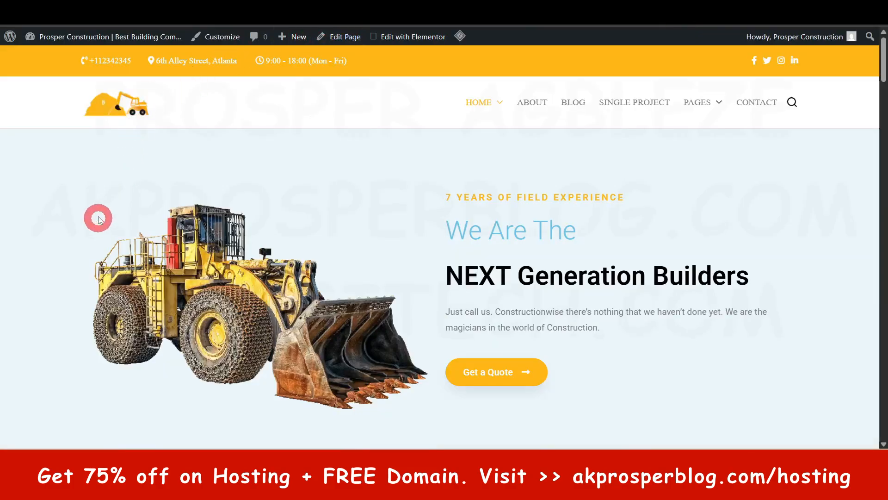
pyautogui.scroll(-6, 770, 198)
pyautogui.scroll(-5, 881, 133)
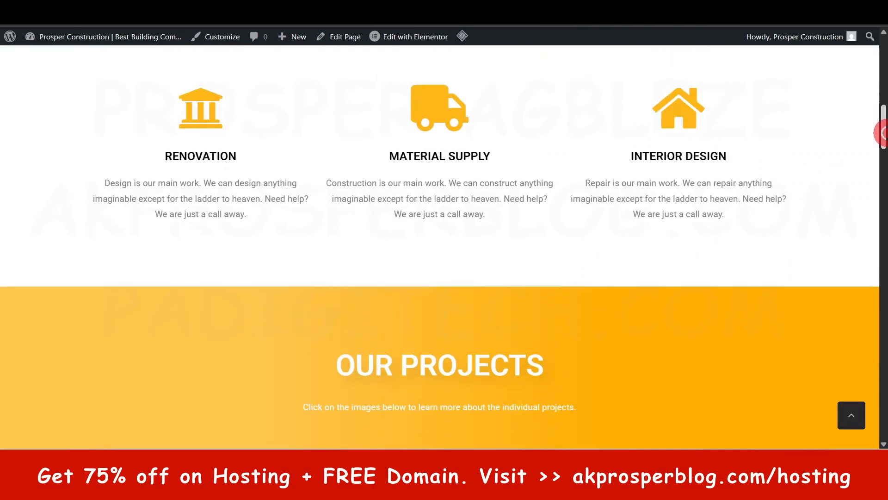
pyautogui.moveTo(882, 133); pyautogui.dragTo(879, 419)
pyautogui.click(851, 415)
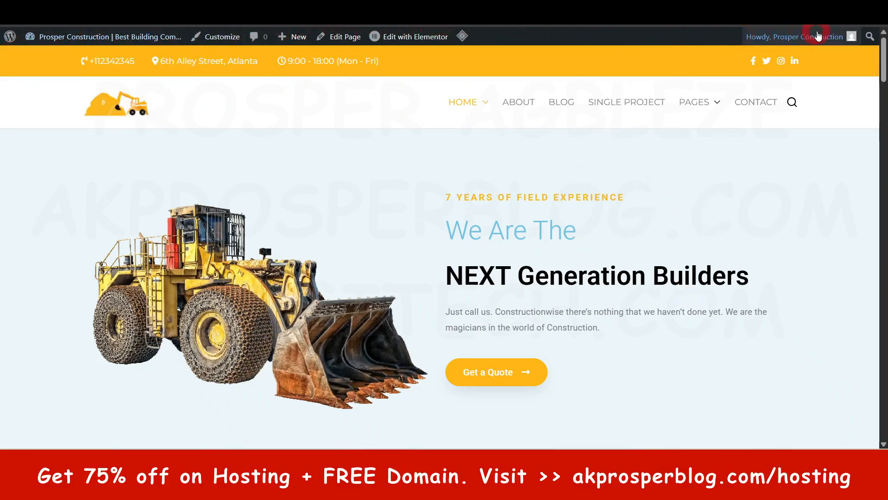
# Step: Examine the WordPress dashboard's admin entries after the template import and open the list of installed plugins
pyautogui.moveTo(828, 31)
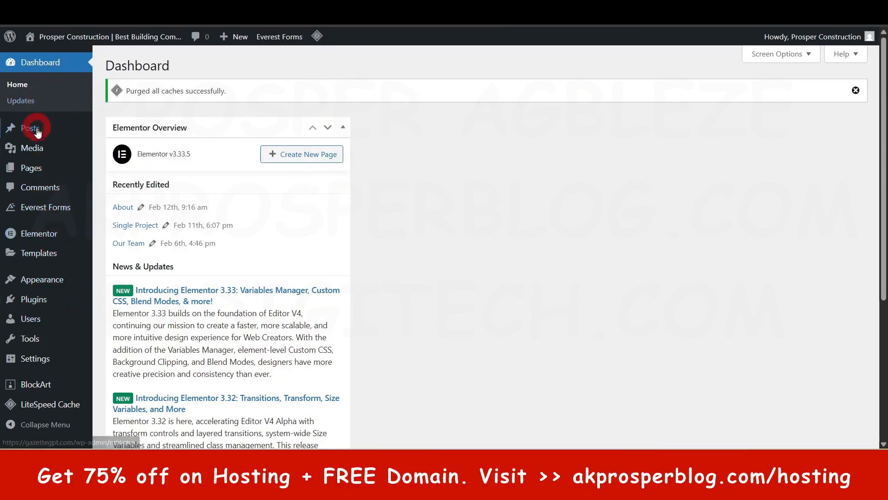
pyautogui.scroll(-5, 37, 290)
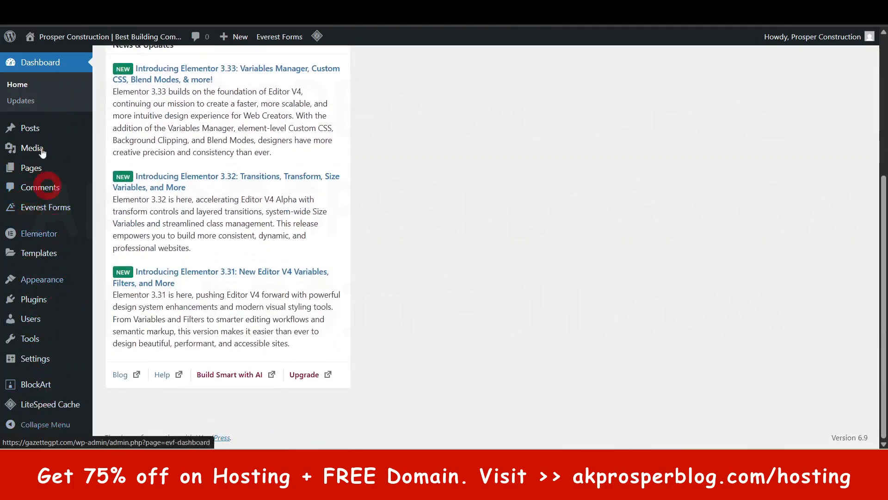
pyautogui.scroll(5, 37, 139)
pyautogui.moveTo(37, 206)
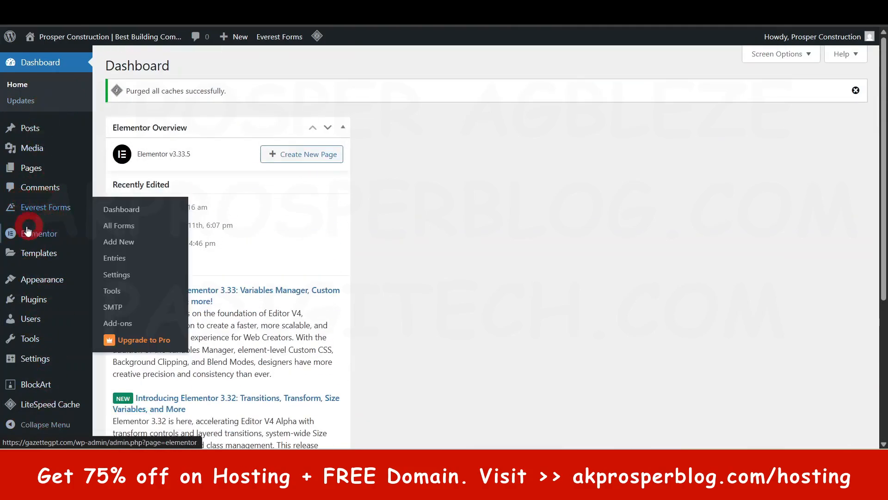
pyautogui.moveTo(52, 259)
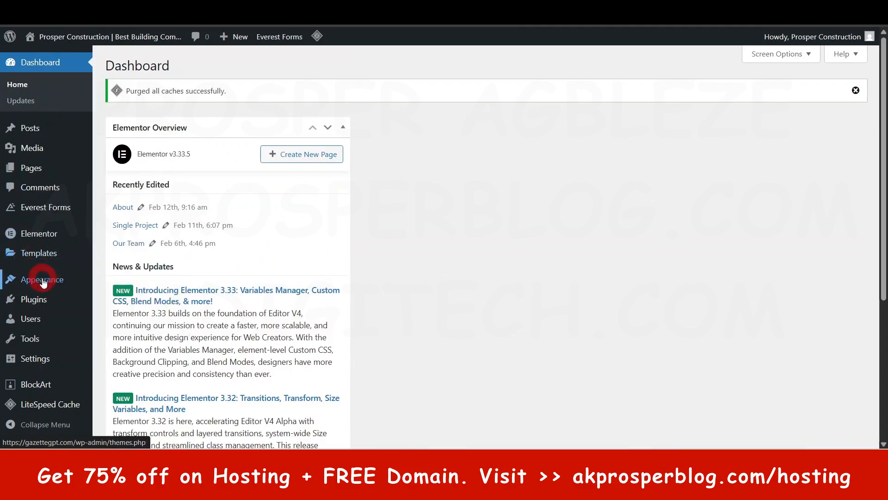
pyautogui.moveTo(43, 284)
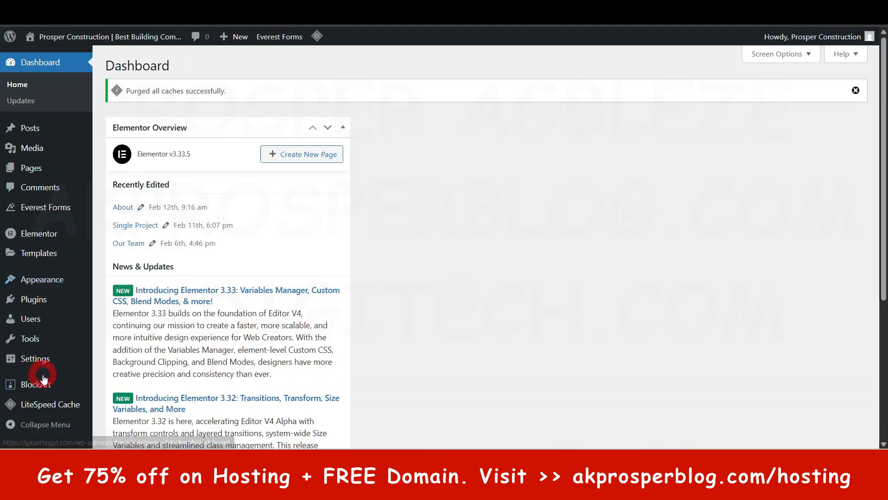
pyautogui.moveTo(43, 300)
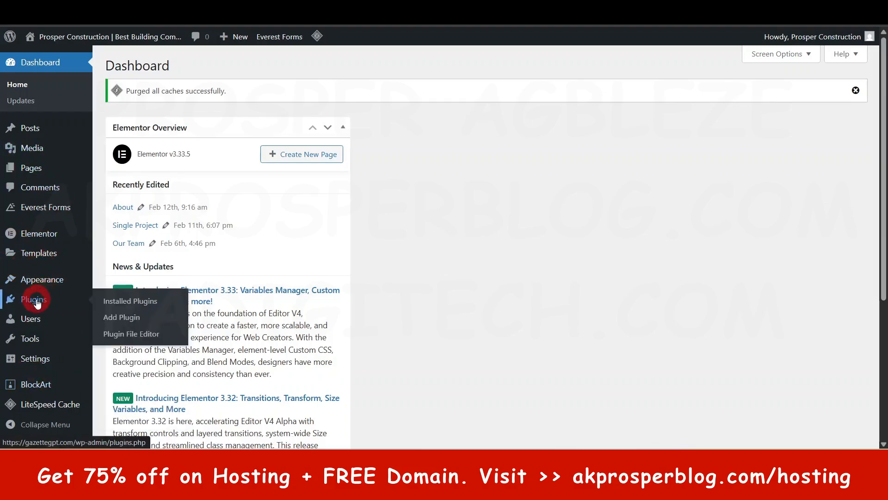
pyautogui.click(36, 302)
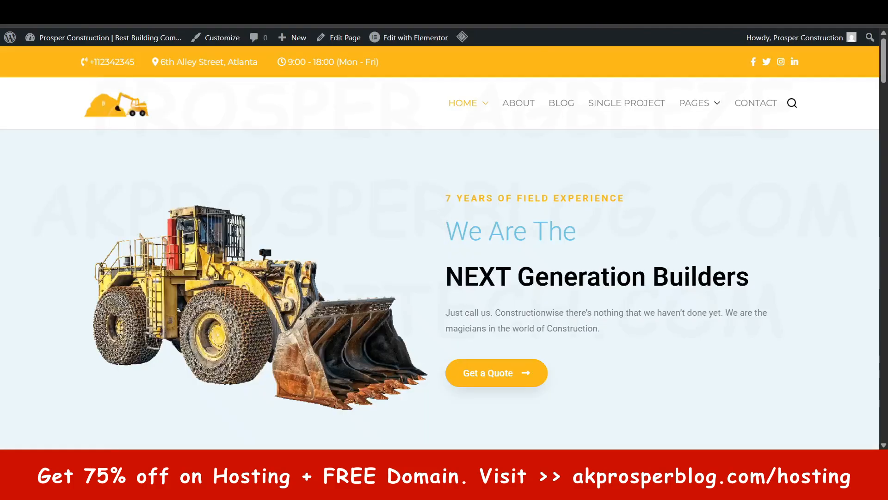
# Step: View the live site's Contact page with its Everest Forms contact form
pyautogui.click(767, 107)
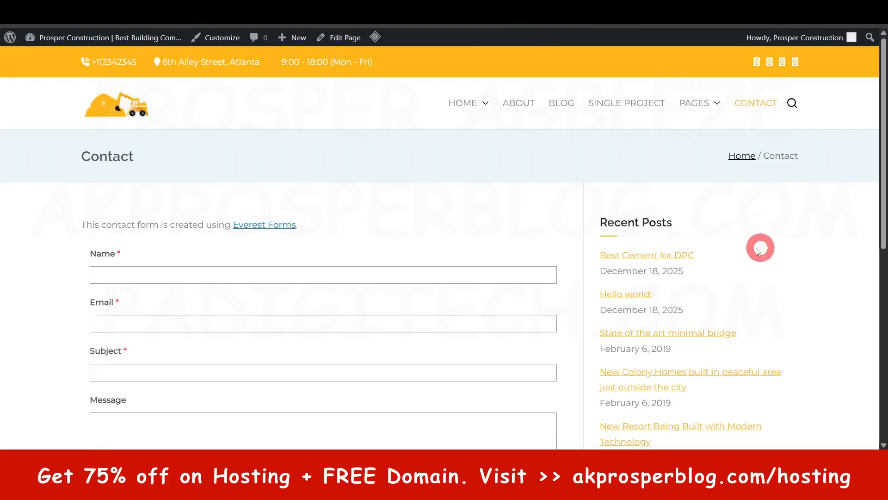
pyautogui.scroll(-6, 308, 259)
pyautogui.scroll(4, 305, 230)
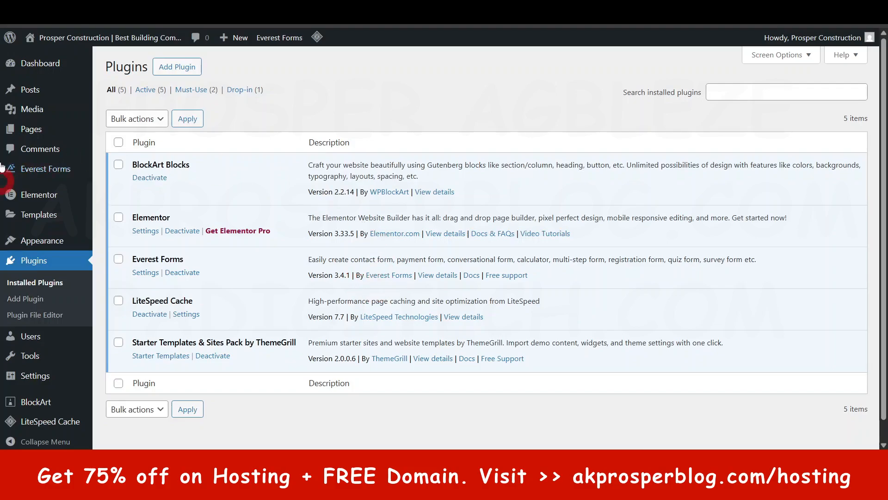
# Step: Return to the dashboard home and hide the Elementor Overview box from its screen elements
pyautogui.click(52, 71)
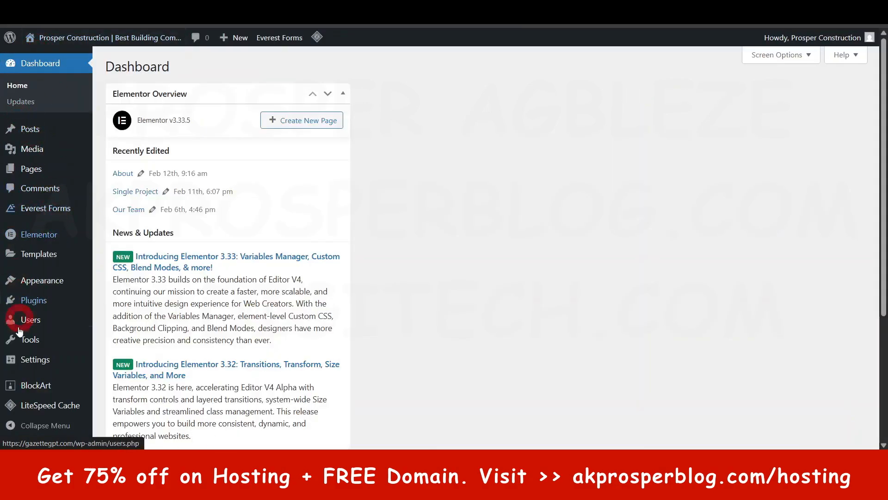
pyautogui.scroll(-4, 249, 267)
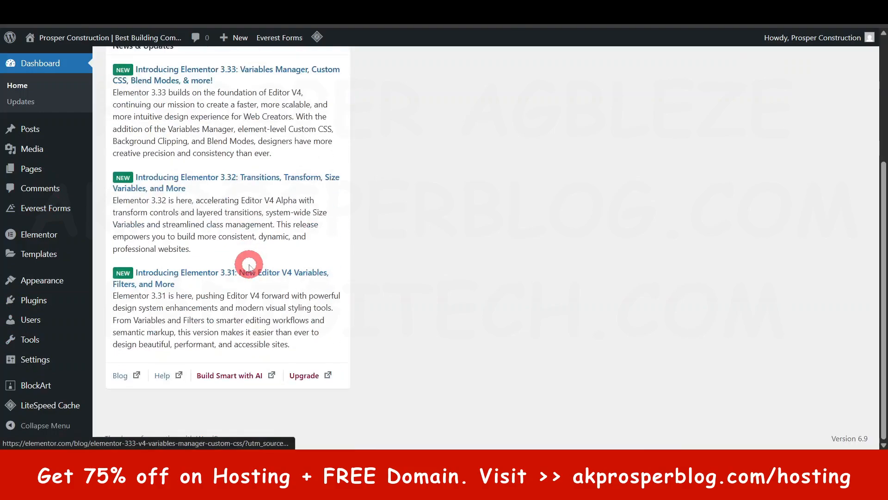
pyautogui.scroll(4, 249, 268)
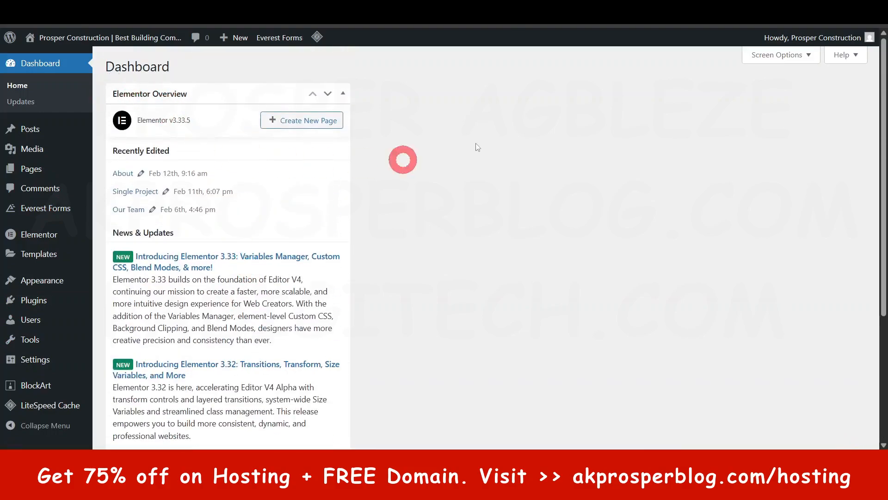
pyautogui.click(786, 55)
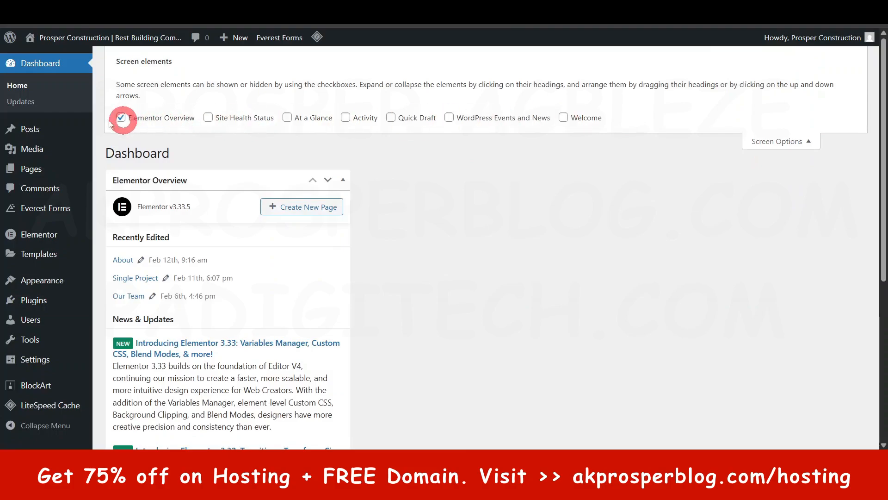
pyautogui.click(120, 118)
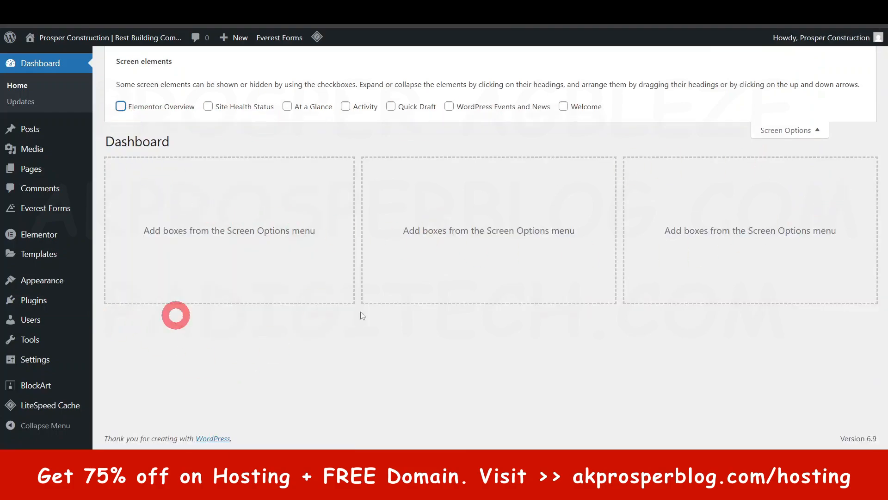
pyautogui.click(817, 130)
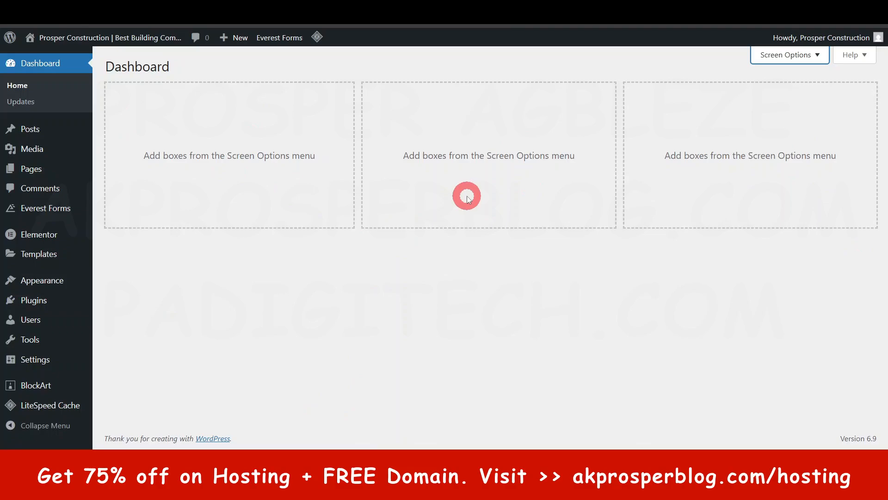
# Step: Review the screen elements available for the dashboard home and close the options again
pyautogui.click(818, 56)
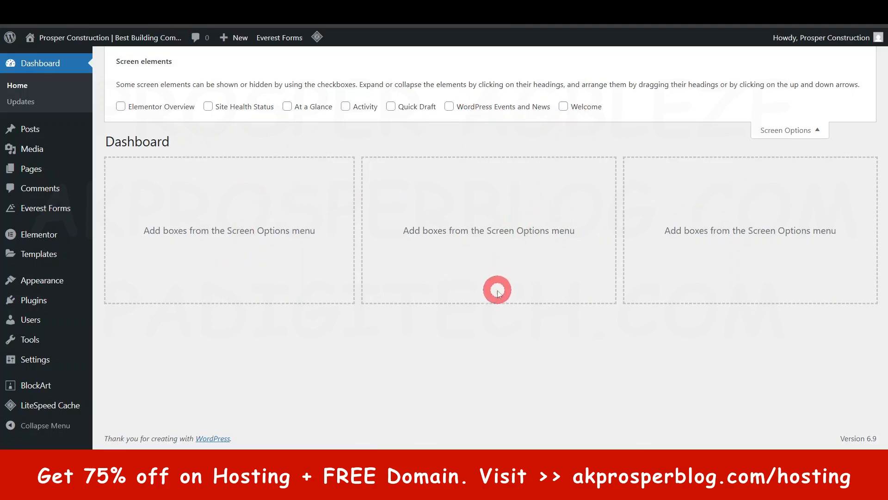
pyautogui.click(822, 130)
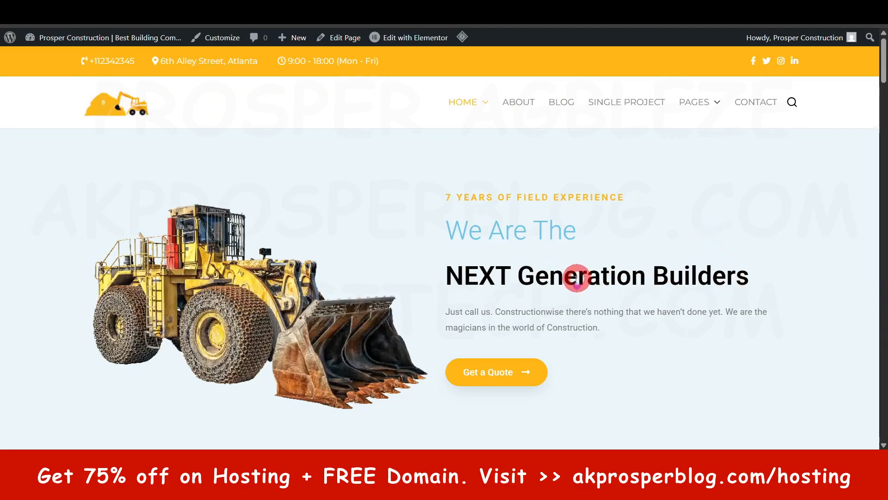
# Step: Look through the live home page from the hero banner through the services and Our Projects sections
pyautogui.scroll(-1, 342, 233)
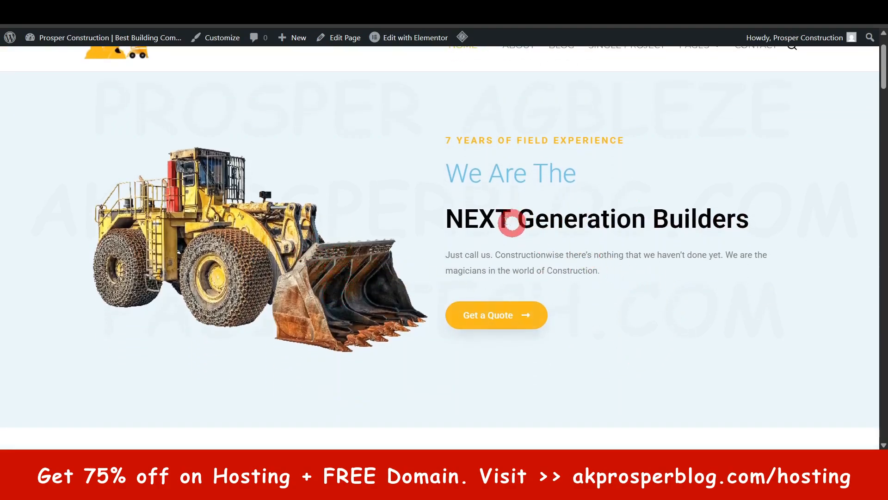
pyautogui.scroll(1, 467, 238)
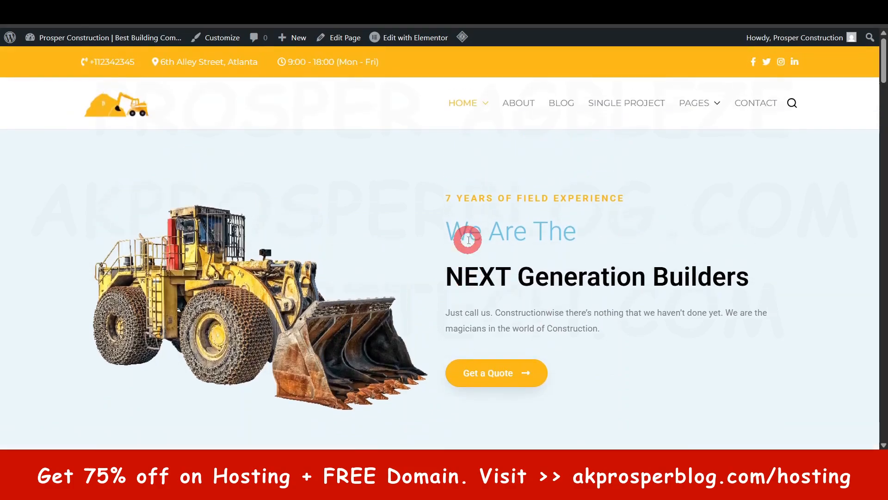
pyautogui.scroll(-7, 467, 239)
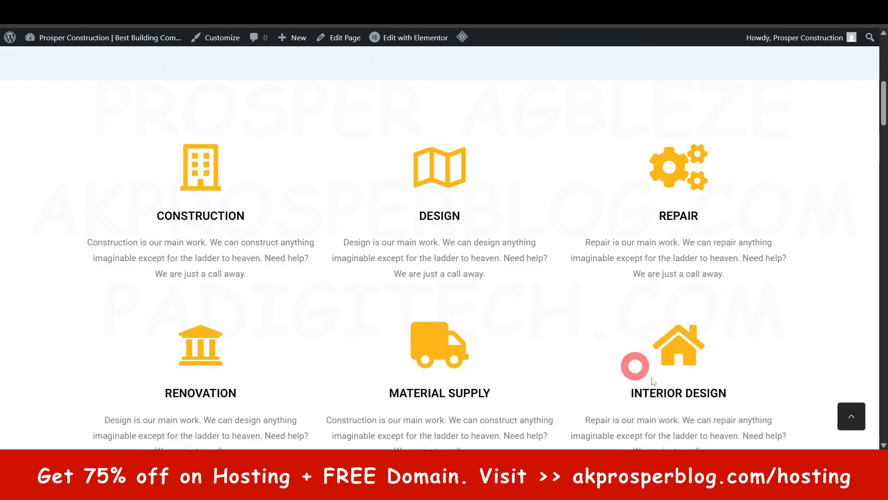
pyautogui.scroll(-3, 599, 404)
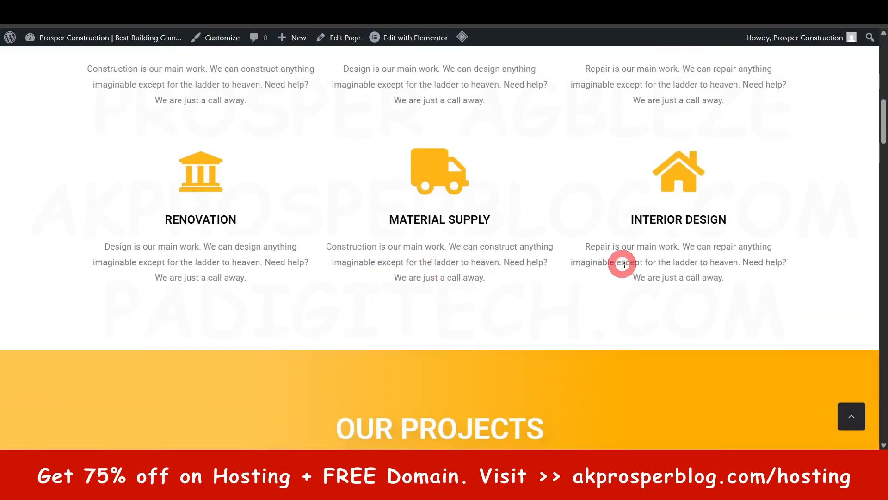
pyautogui.scroll(-2, 634, 273)
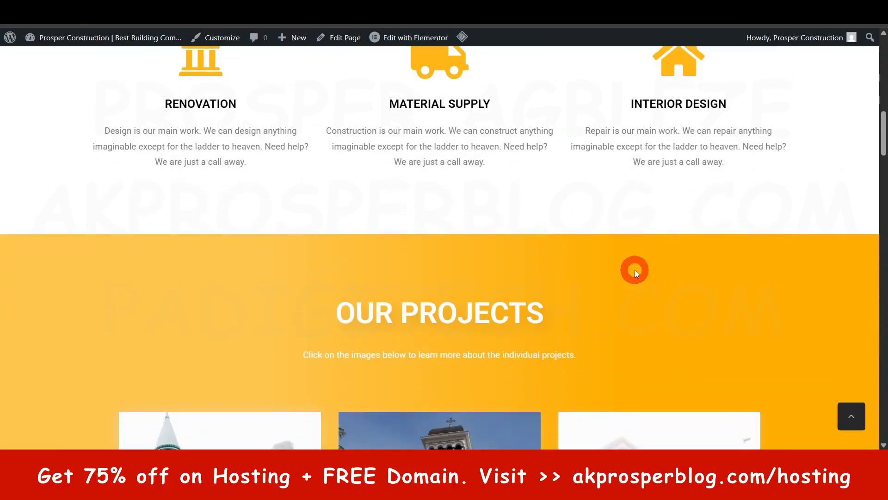
pyautogui.scroll(-6, 634, 274)
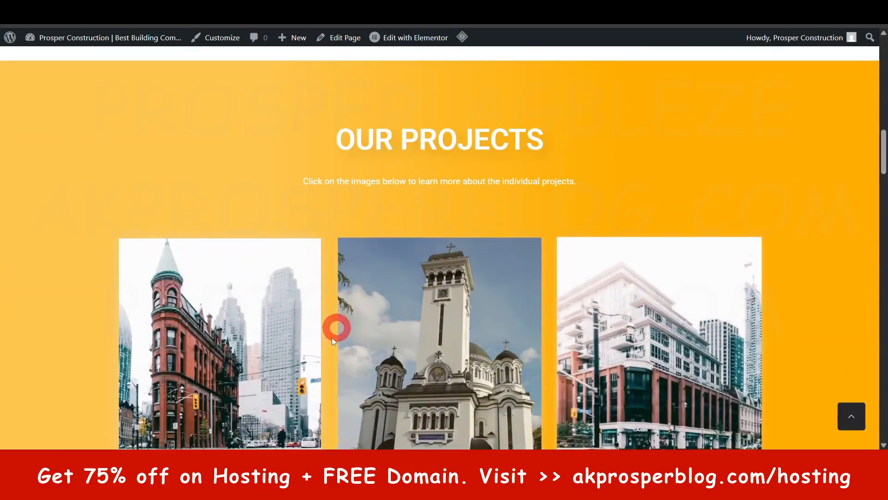
pyautogui.scroll(-7, 531, 207)
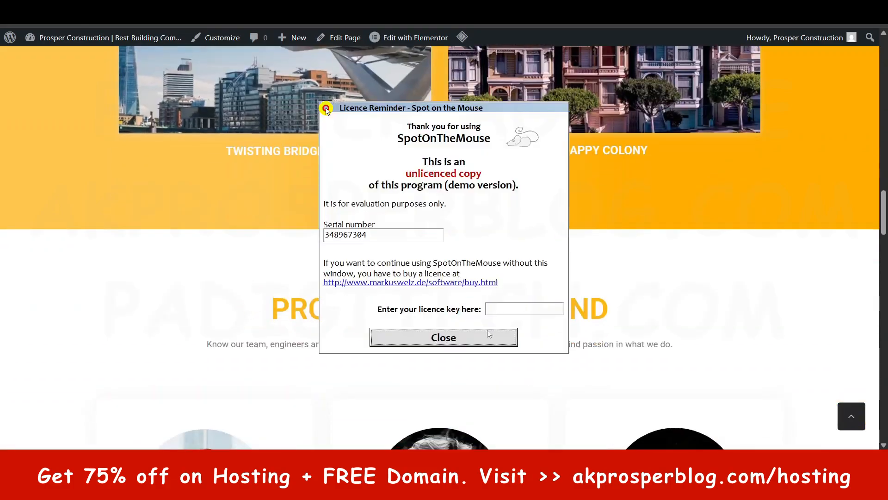
# Step: Examine the live home page's Professionals Behind, What Our Clients Say and Our Pricing sections and return to its start
pyautogui.click(489, 335)
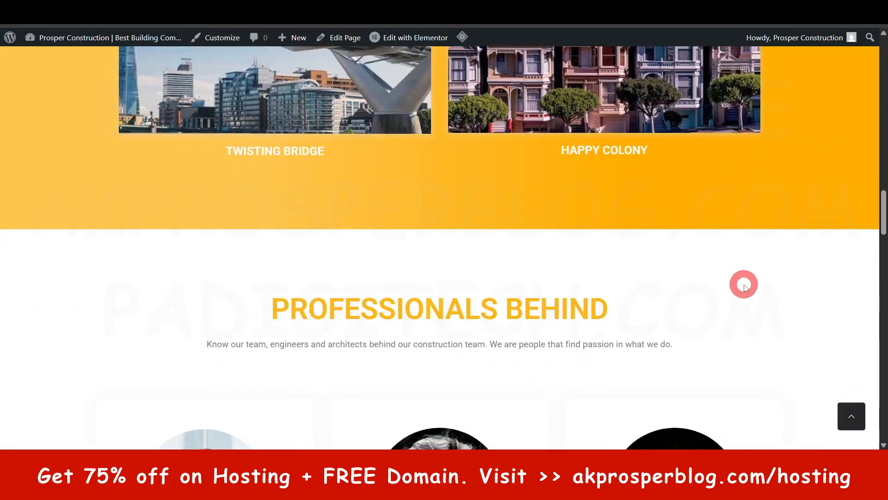
pyautogui.scroll(-3, 742, 283)
pyautogui.scroll(-1, 743, 286)
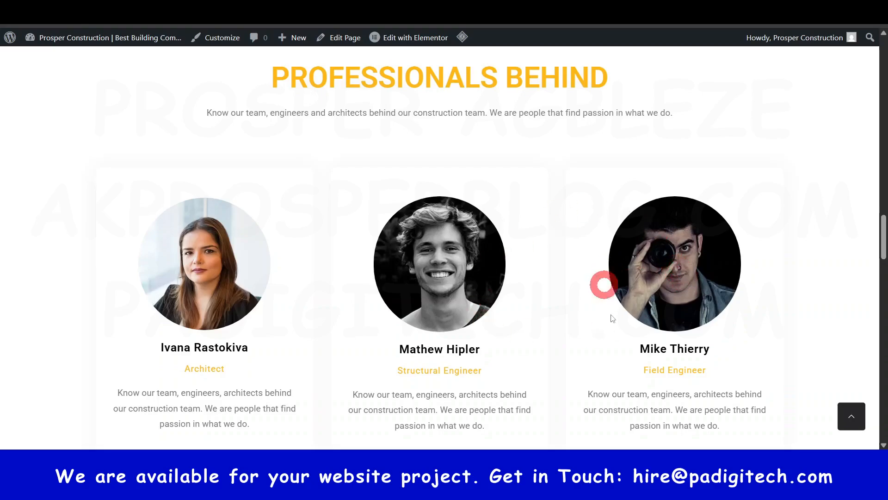
pyautogui.scroll(-6, 684, 338)
pyautogui.scroll(-3, 683, 326)
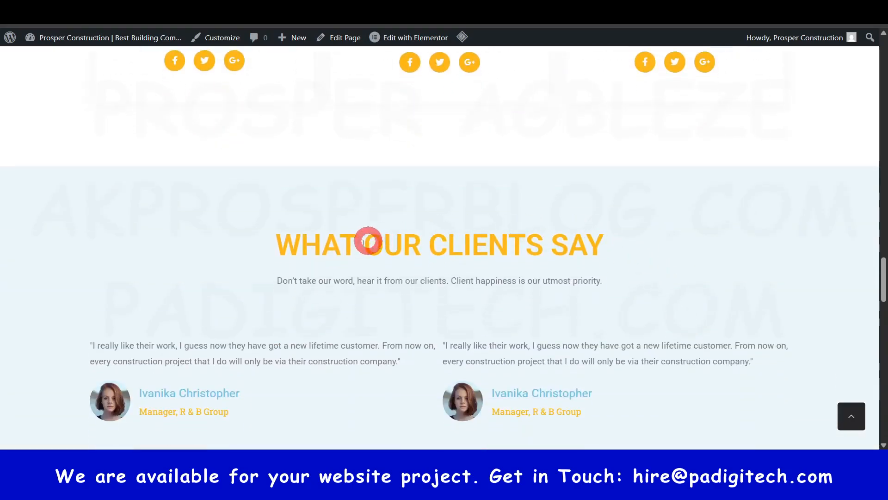
pyautogui.scroll(-4, 333, 293)
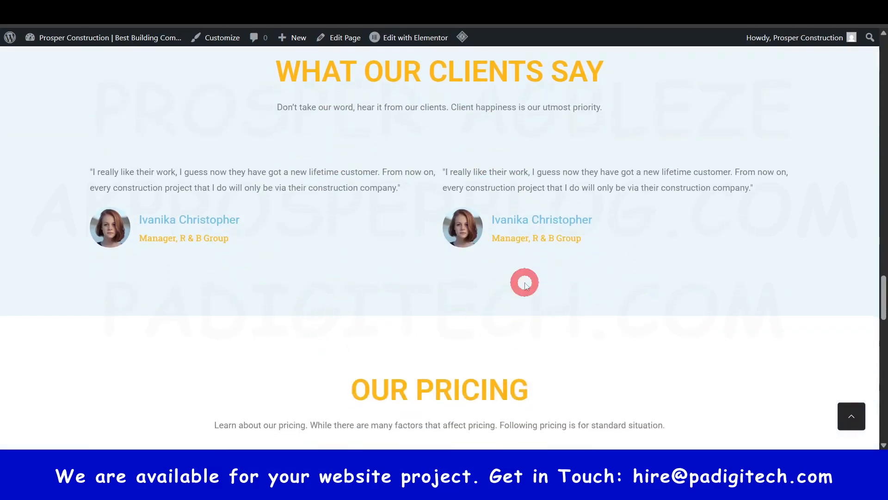
pyautogui.scroll(-5, 530, 296)
pyautogui.moveTo(883, 321); pyautogui.dragTo(881, 49)
pyautogui.scroll(-2, 577, 278)
pyautogui.click(468, 202)
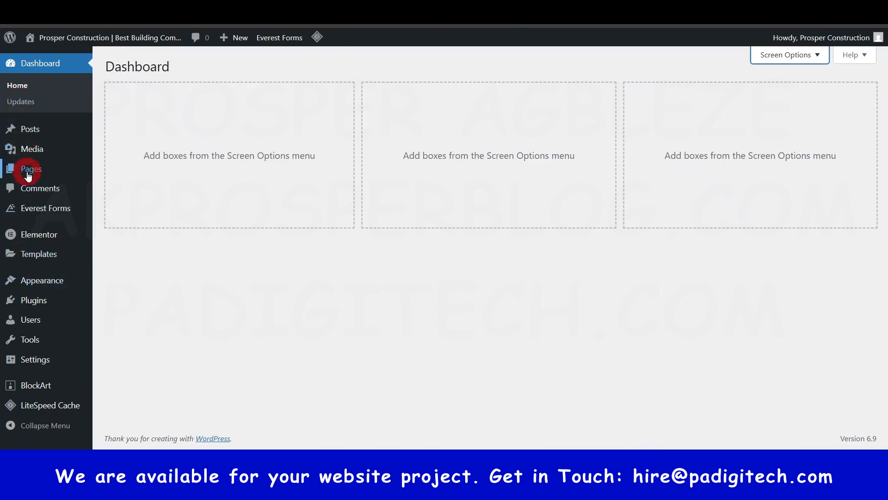
# Step: Open the Home page from the site's pages list in the Elementor editor and dismiss the notifications pop-up
pyautogui.click(28, 174)
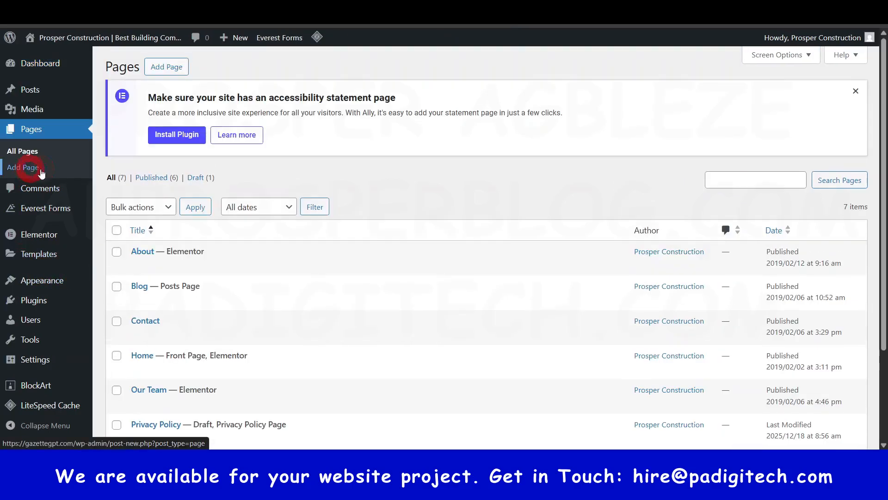
pyautogui.scroll(-3, 388, 311)
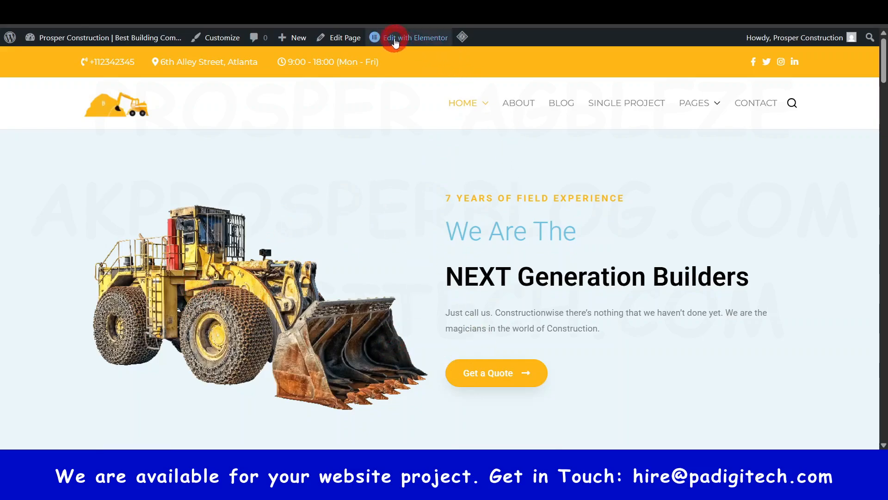
pyautogui.moveTo(411, 41)
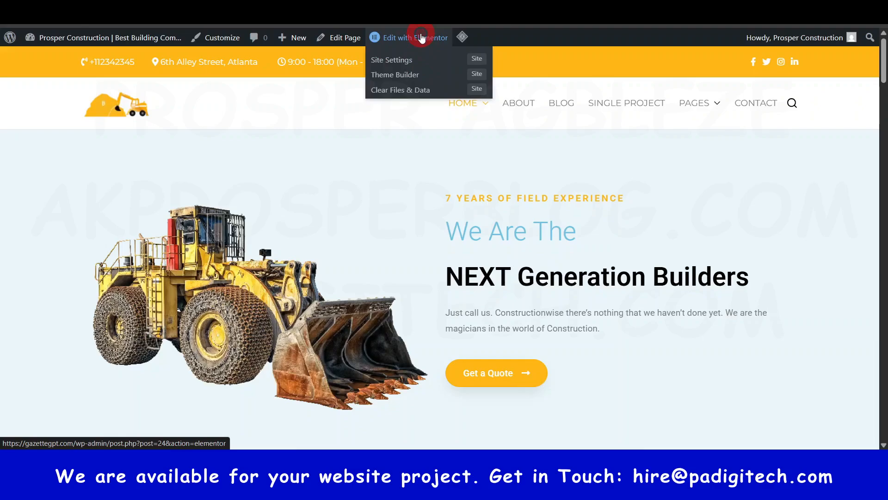
pyautogui.scroll(-10, 438, 206)
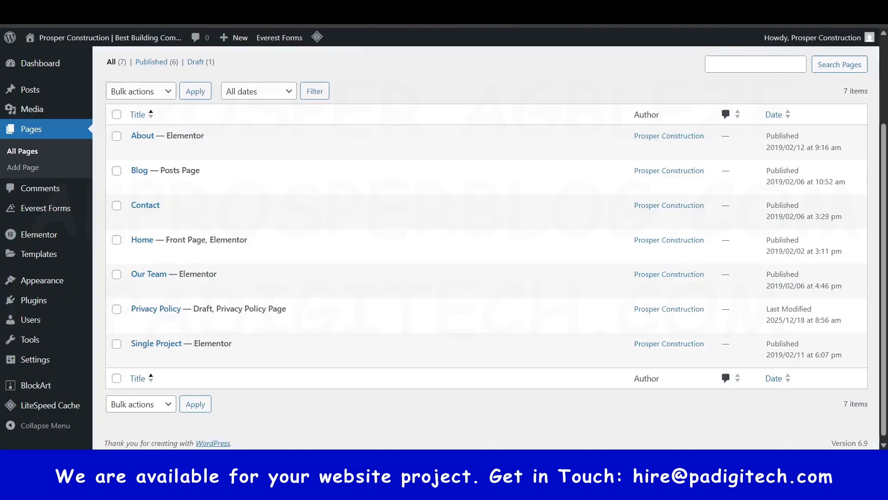
pyautogui.moveTo(135, 148)
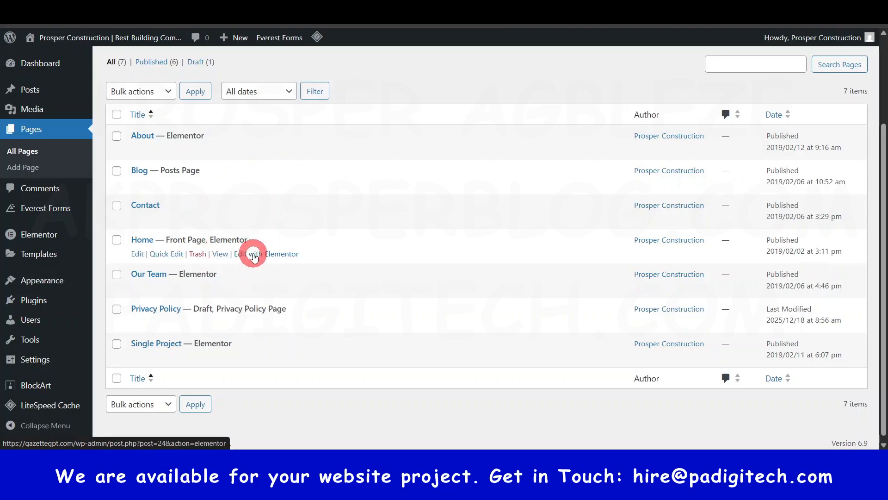
pyautogui.click(254, 255)
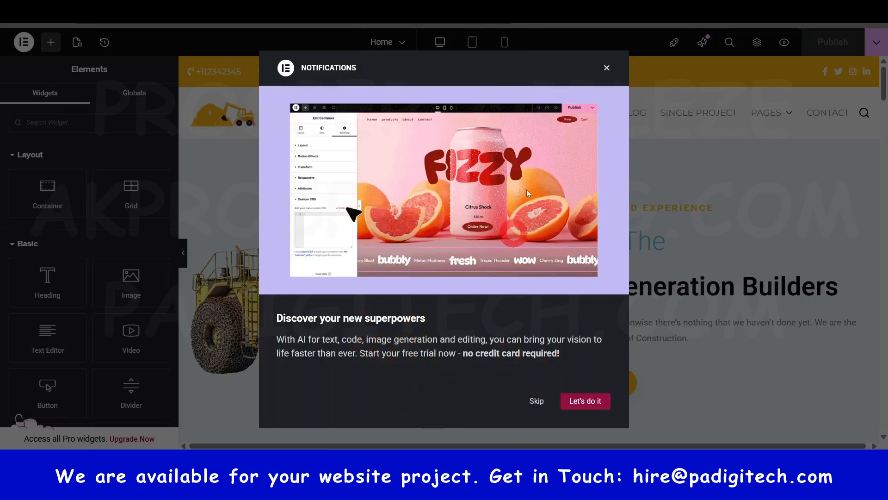
pyautogui.click(606, 66)
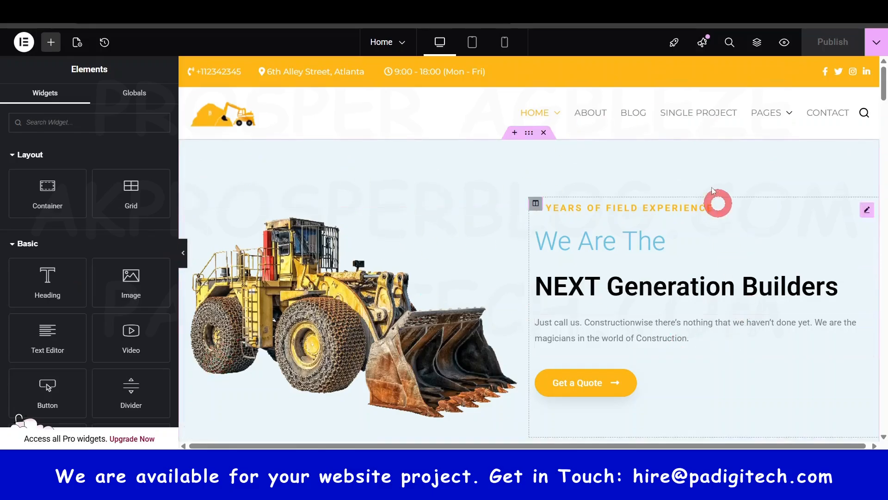
# Step: Look through the Home page on the Elementor canvas down to the footer, and preview it before returning to the editor
pyautogui.scroll(-20, 653, 208)
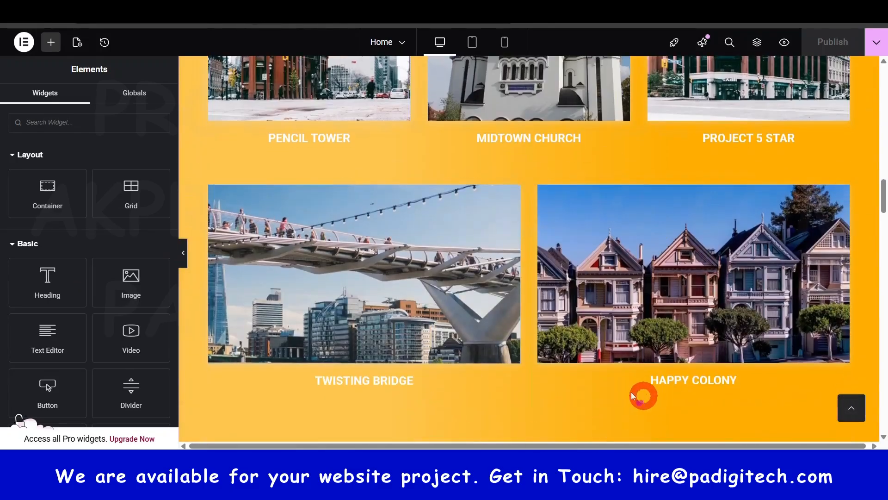
pyautogui.scroll(-20, 633, 396)
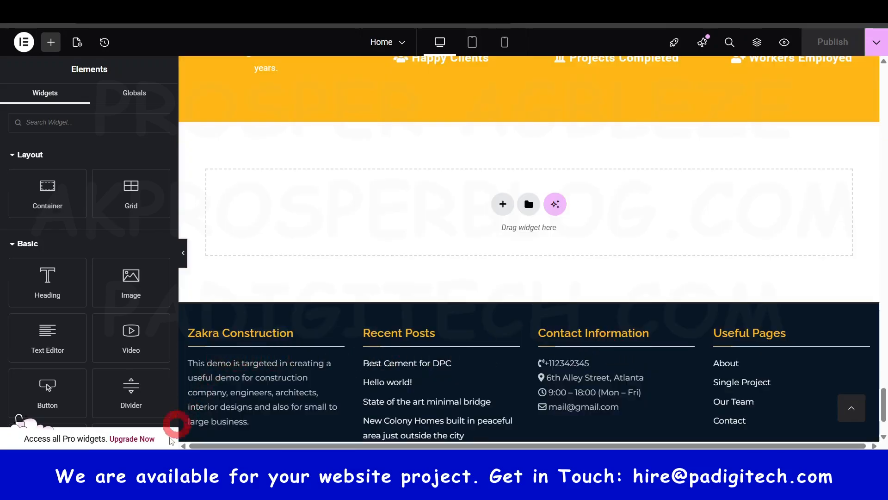
pyautogui.moveTo(112, 212); pyautogui.dragTo(112, 212)
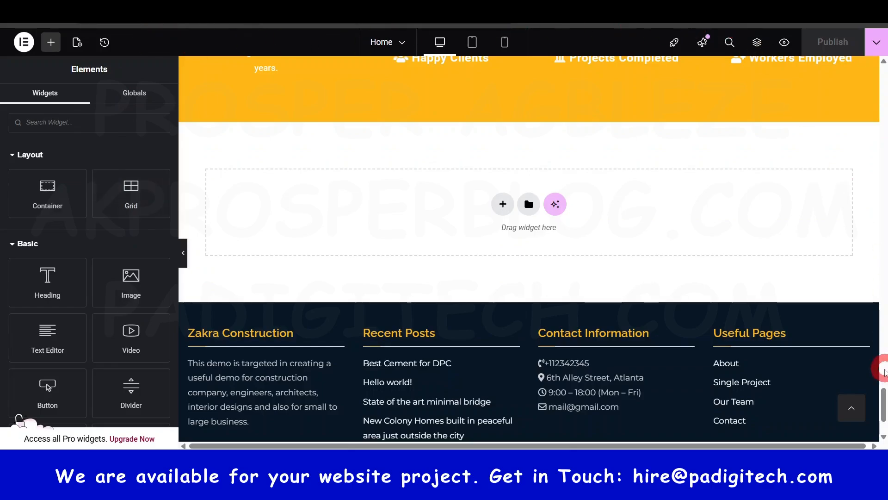
pyautogui.moveTo(884, 400); pyautogui.dragTo(883, 67)
pyautogui.click(786, 45)
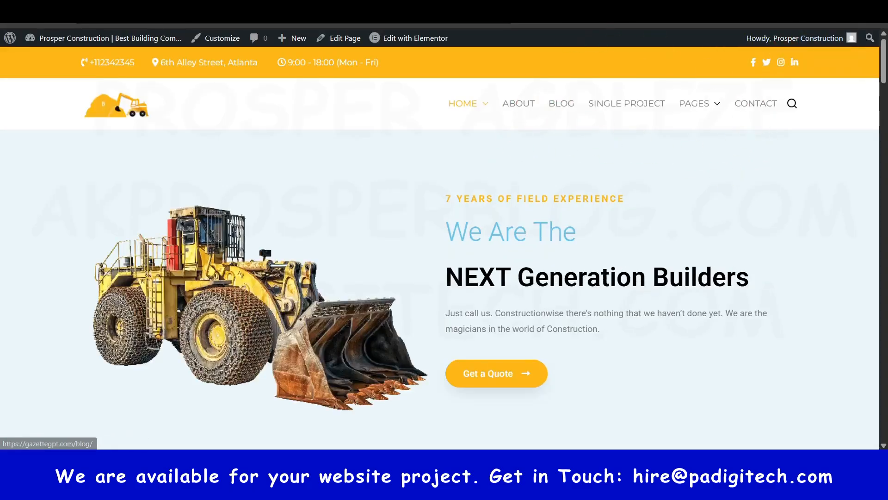
pyautogui.hotkey('ctrl', 'w')
# Step: Show the Home page's Structure and detach it as a floating window over the hero section
pyautogui.scroll(-3, 470, 228)
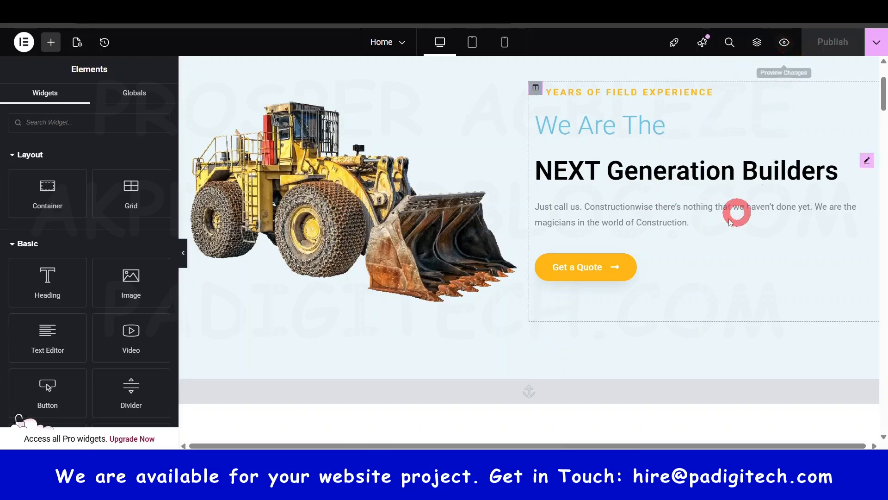
pyautogui.scroll(3, 770, 133)
pyautogui.click(757, 43)
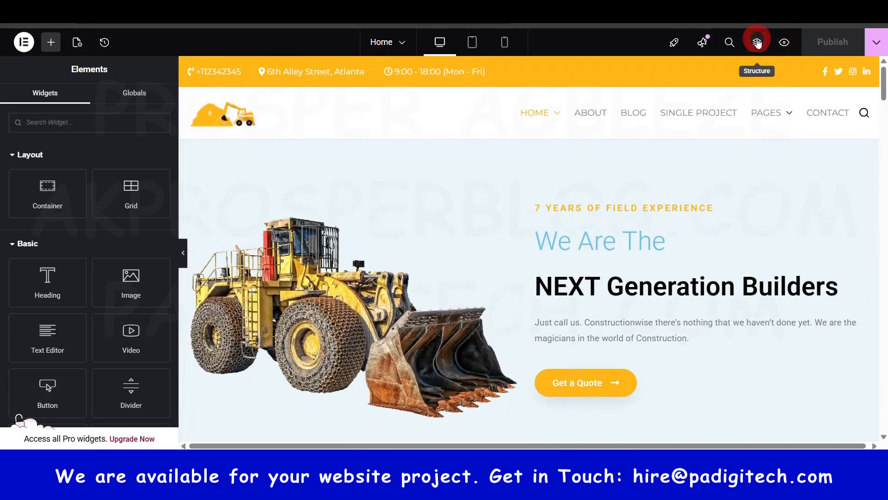
pyautogui.moveTo(789, 101); pyautogui.dragTo(884, 222)
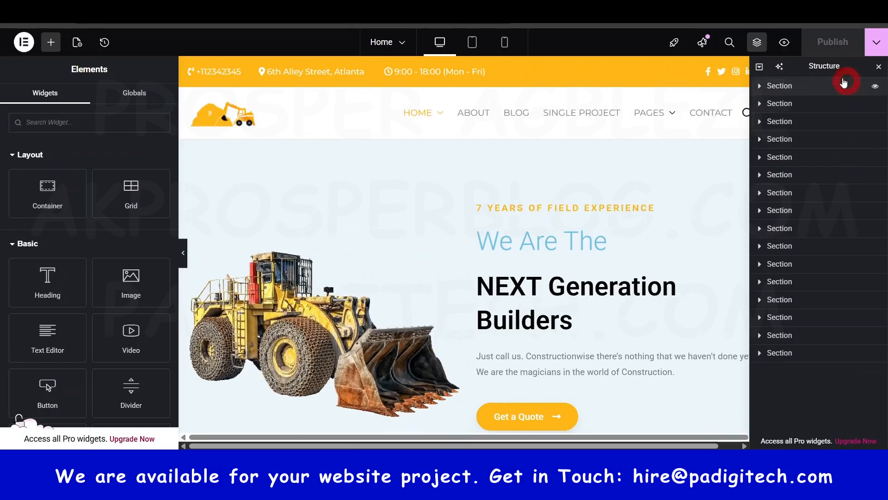
pyautogui.moveTo(827, 68); pyautogui.dragTo(677, 179)
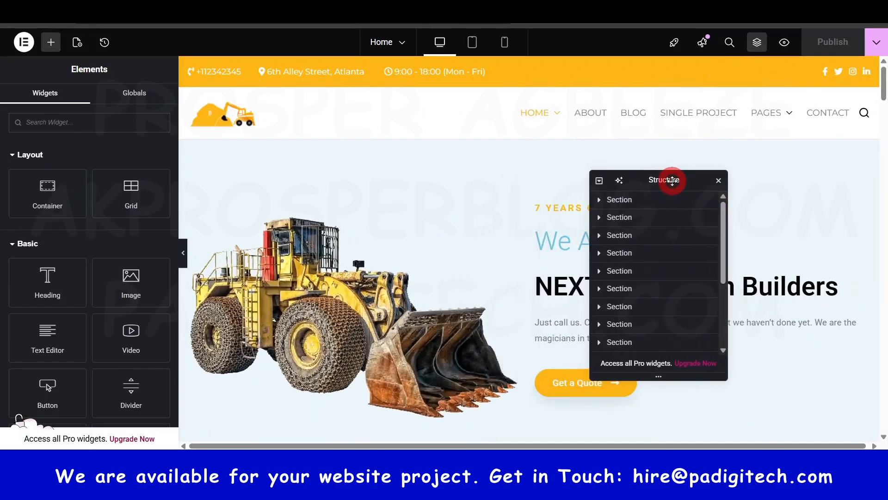
# Step: Select the hero section, the services section and the anchor strip between them to compare each with its Structure entry
pyautogui.scroll(-4, 532, 303)
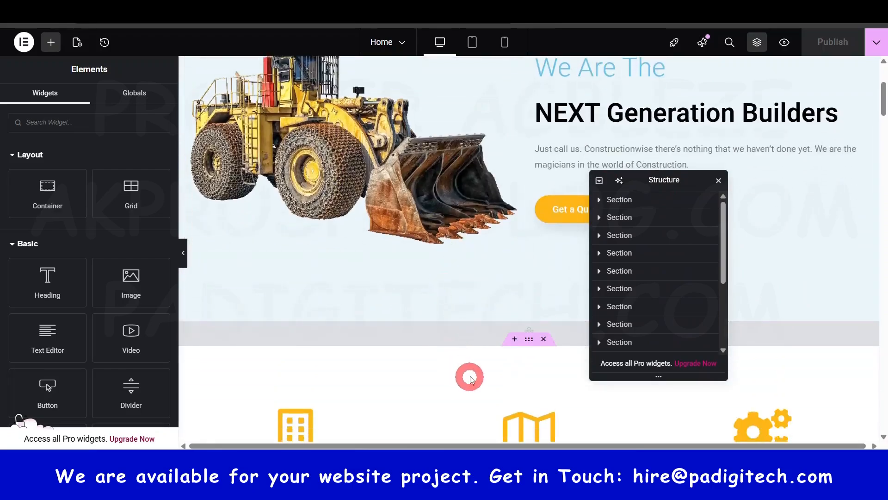
pyautogui.scroll(4, 535, 161)
pyautogui.click(529, 133)
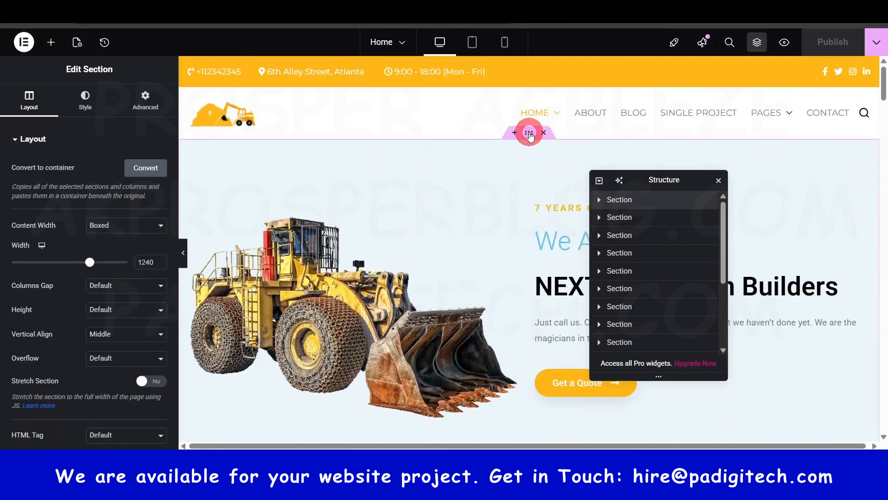
pyautogui.scroll(-7, 519, 185)
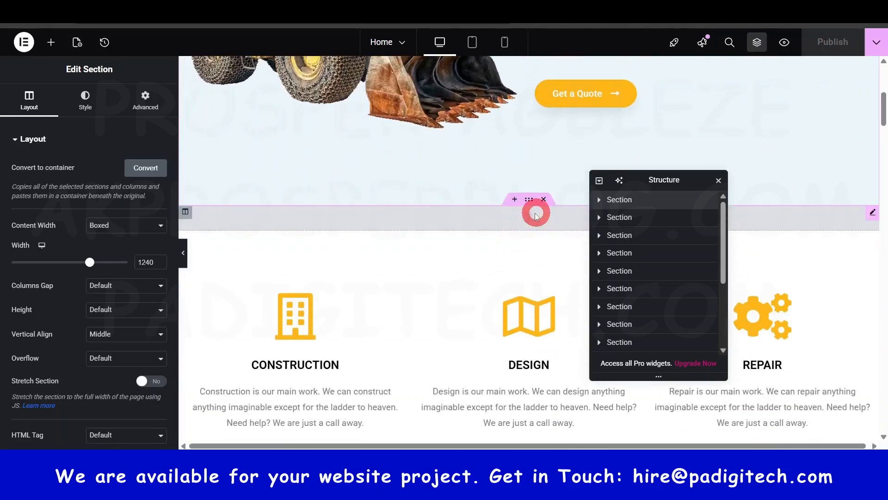
pyautogui.click(530, 226)
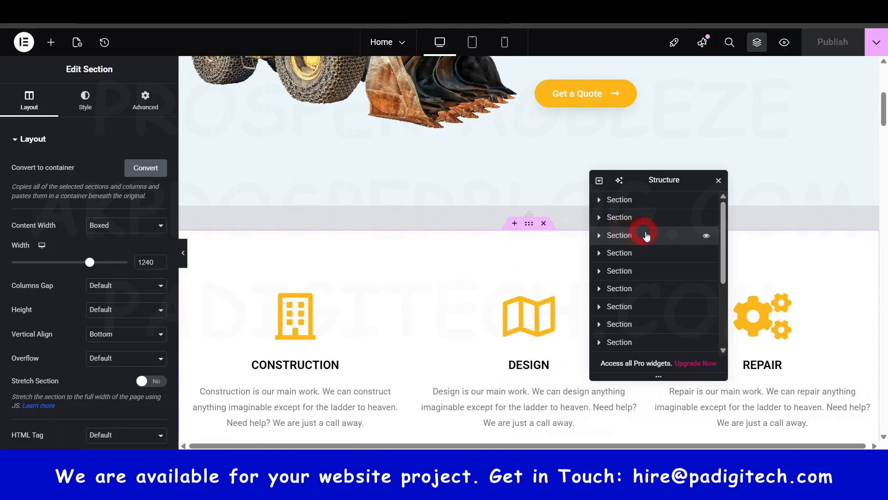
pyautogui.click(531, 202)
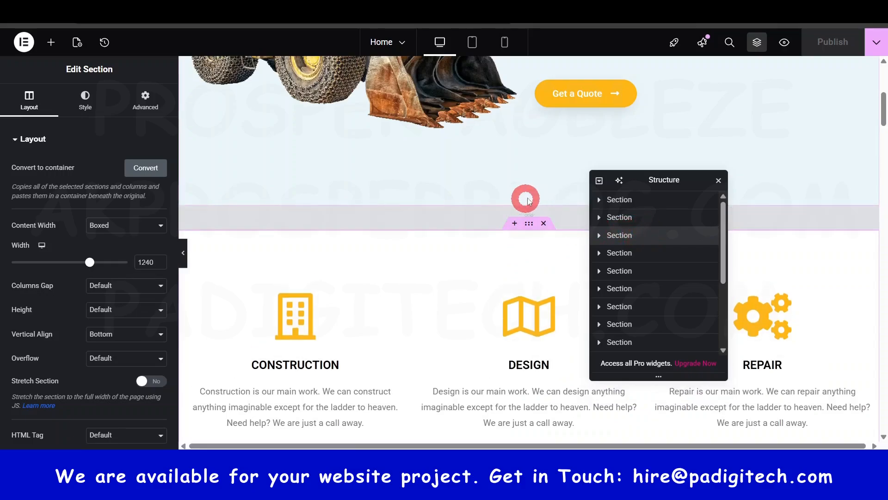
pyautogui.click(530, 200)
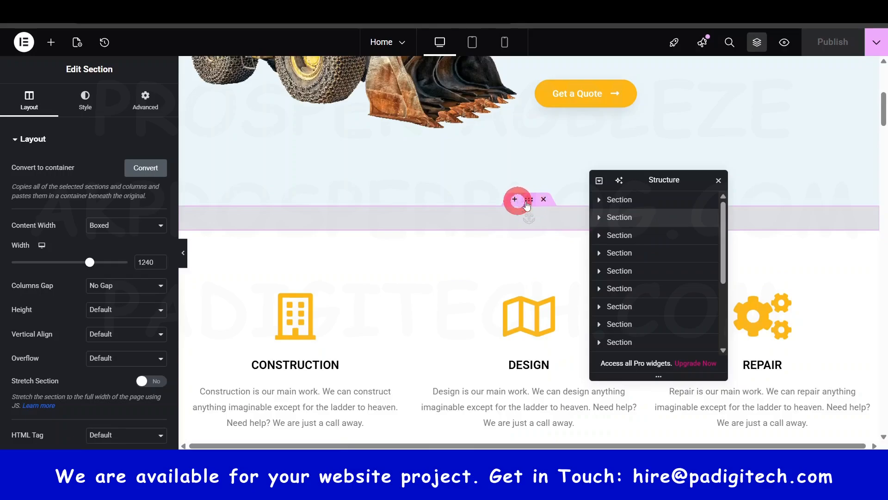
# Step: Select the Our Projects section on the canvas and expand its entry in the Structure window
pyautogui.click(627, 222)
pyautogui.scroll(-15, 498, 298)
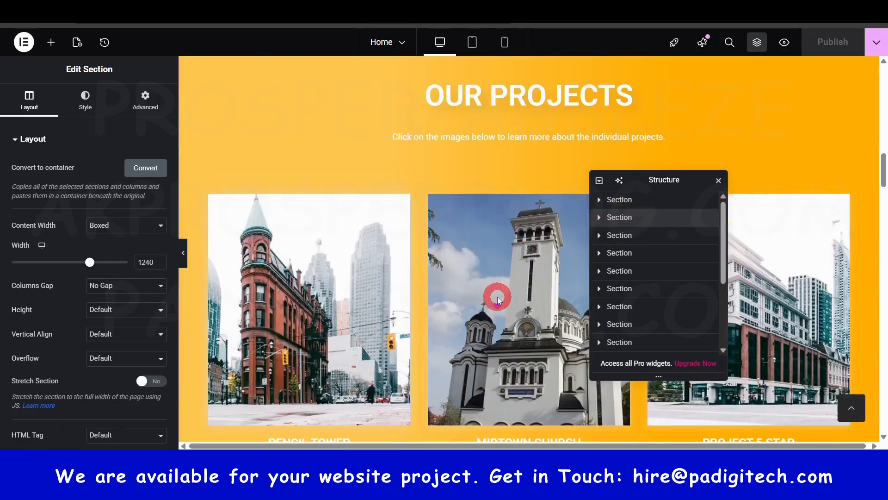
pyautogui.scroll(6, 513, 196)
pyautogui.click(536, 286)
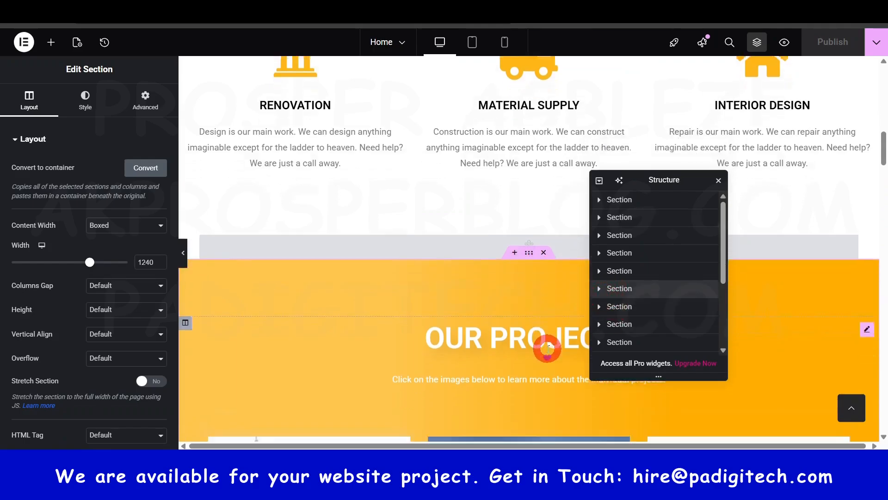
pyautogui.click(601, 289)
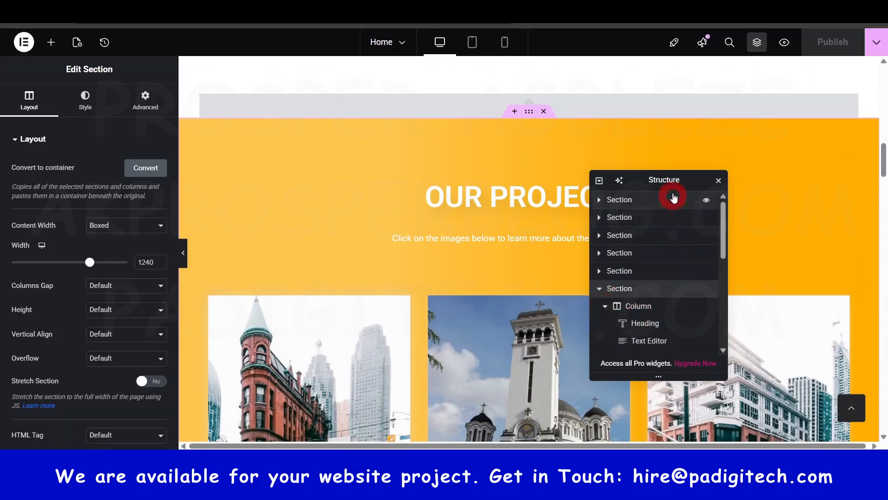
# Step: Move the Structure window clear of the Our Projects heading and look through the section's nested elements
pyautogui.moveTo(673, 179); pyautogui.dragTo(734, 132)
pyautogui.scroll(-3, 710, 260)
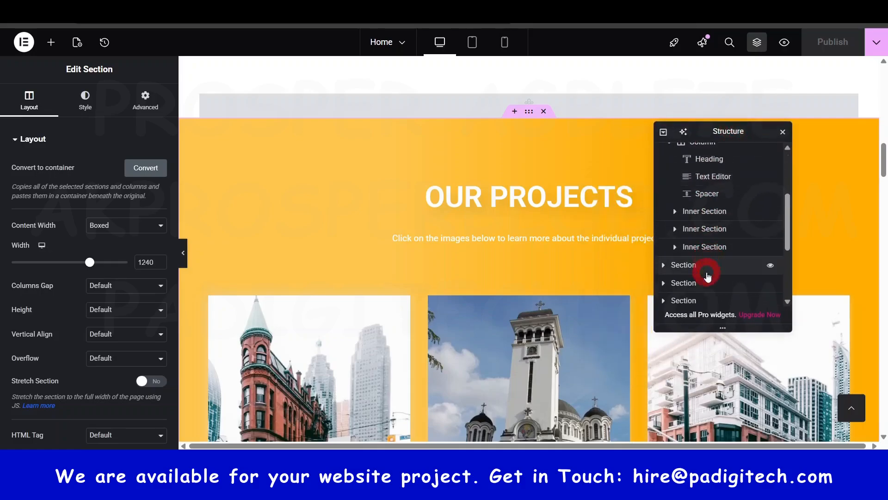
pyautogui.scroll(3, 565, 301)
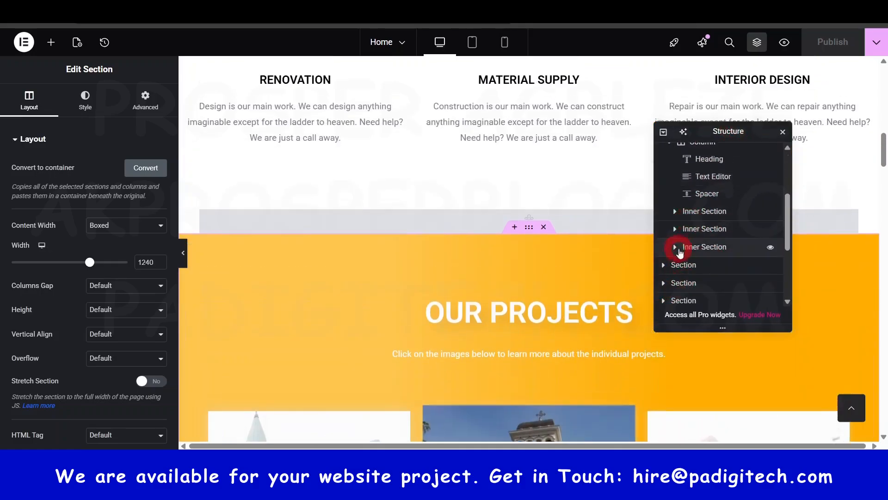
pyautogui.scroll(2, 703, 203)
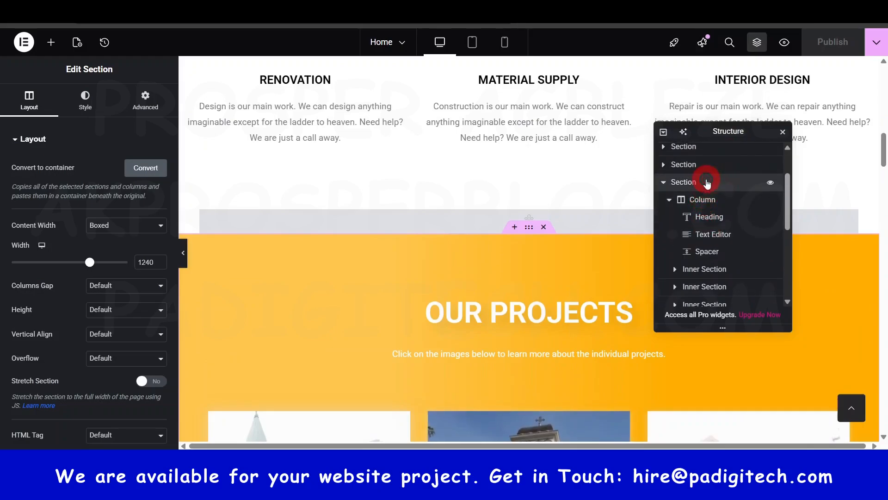
pyautogui.scroll(-2, 432, 349)
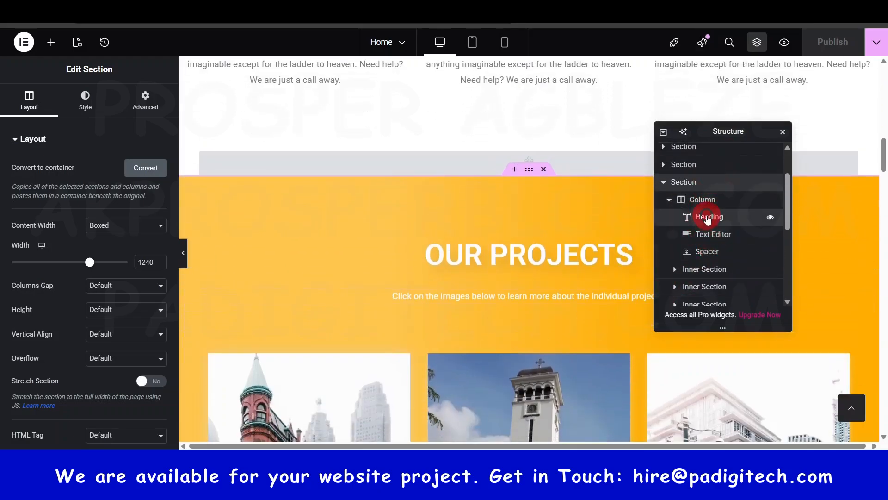
# Step: Select the Our Projects heading, description text and spacer in turn to match each with its Structure entry
pyautogui.click(707, 218)
pyautogui.click(549, 262)
pyautogui.click(712, 218)
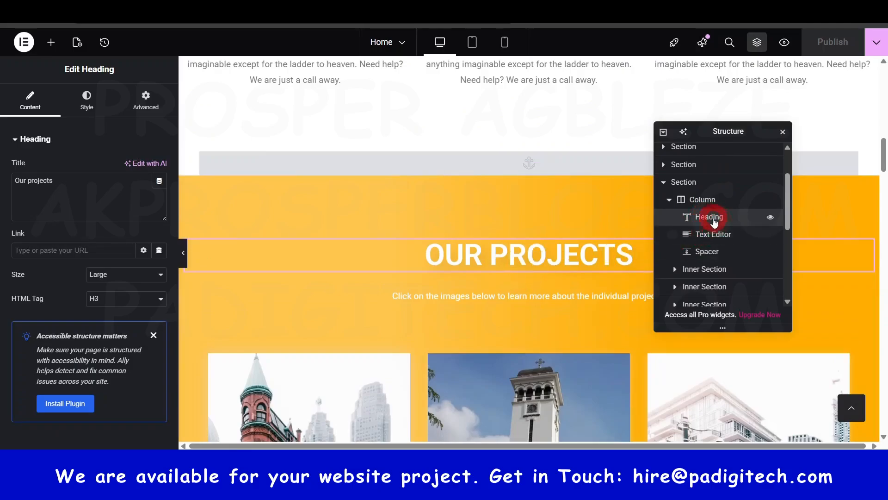
pyautogui.click(500, 253)
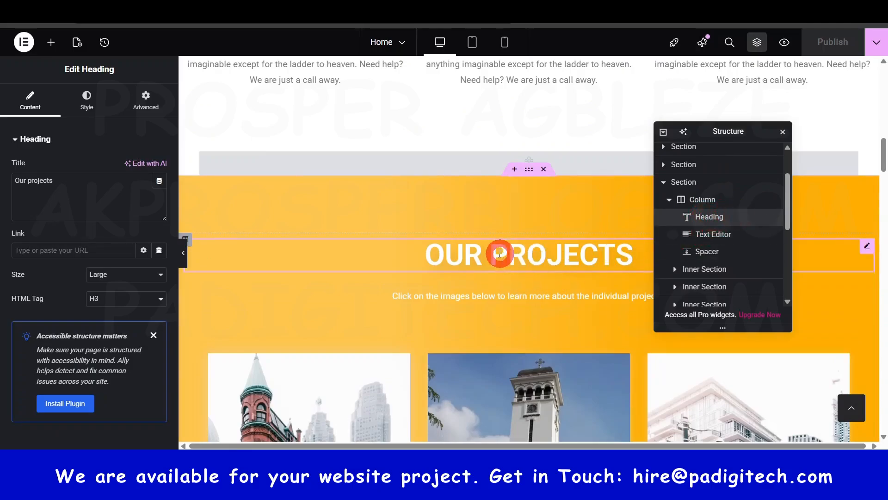
pyautogui.click(498, 301)
pyautogui.click(713, 235)
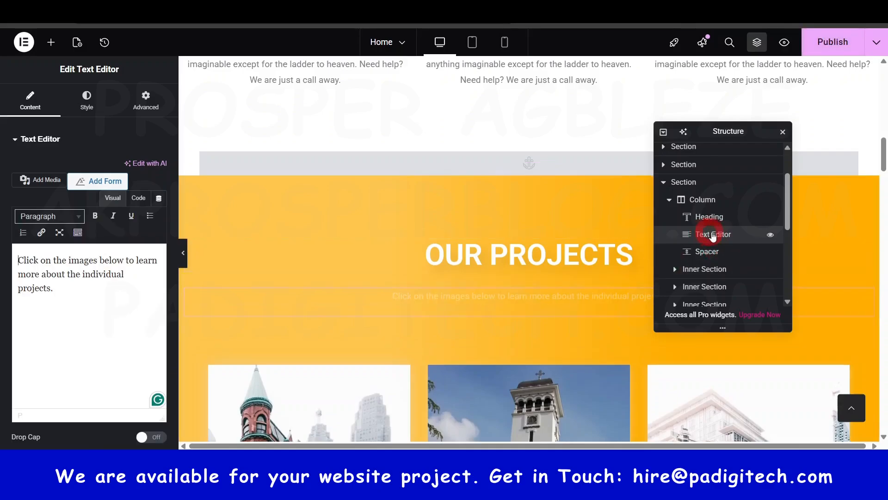
pyautogui.click(706, 252)
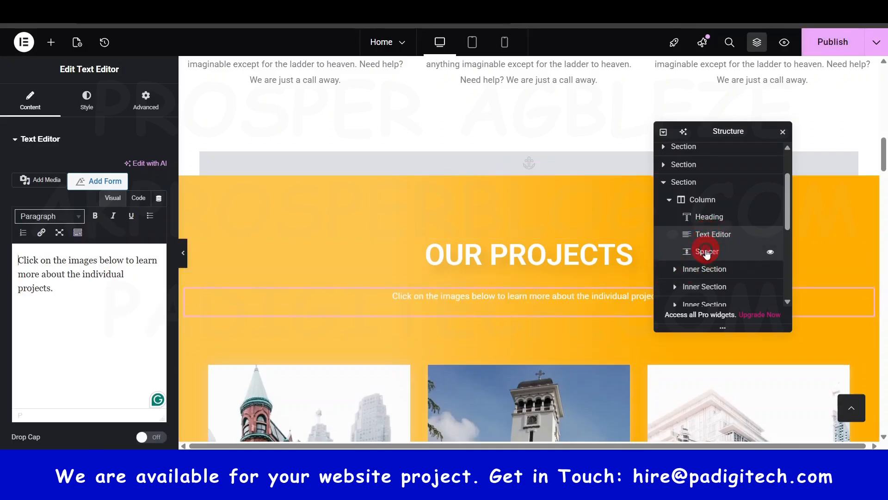
pyautogui.click(521, 334)
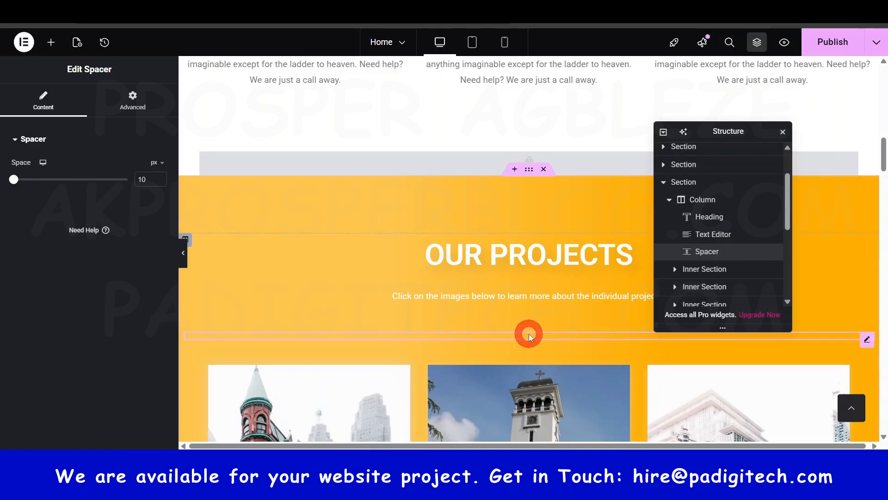
# Step: Expand the first inner section of Our Projects and its first column in Structure, and select the Midtown Church column
pyautogui.scroll(-5, 534, 349)
pyautogui.click(689, 273)
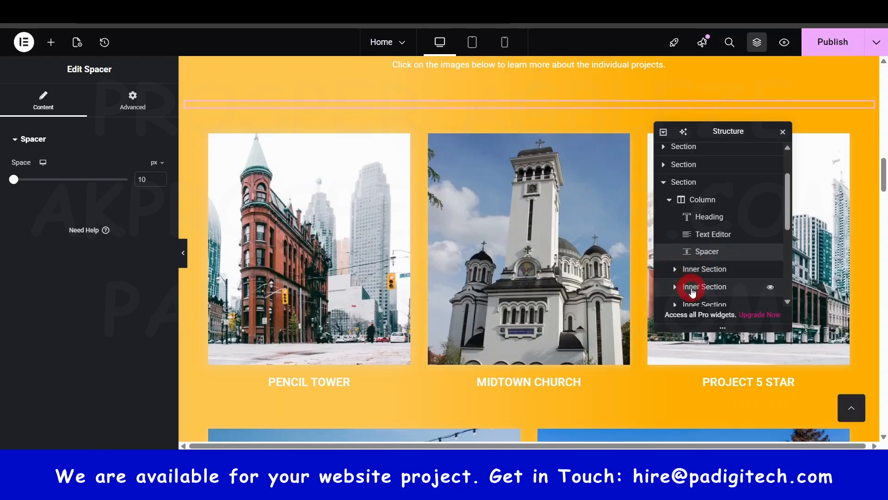
pyautogui.scroll(-2, 690, 278)
pyautogui.click(352, 192)
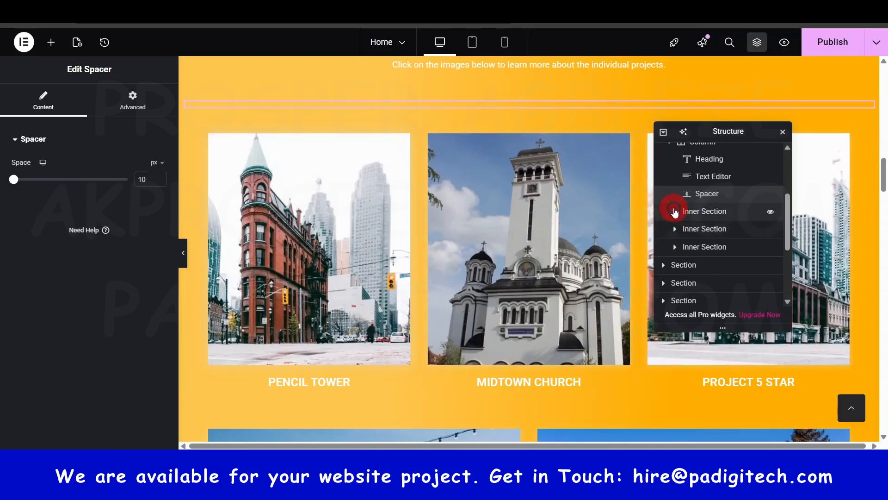
pyautogui.click(674, 211)
pyautogui.click(698, 230)
pyautogui.click(680, 229)
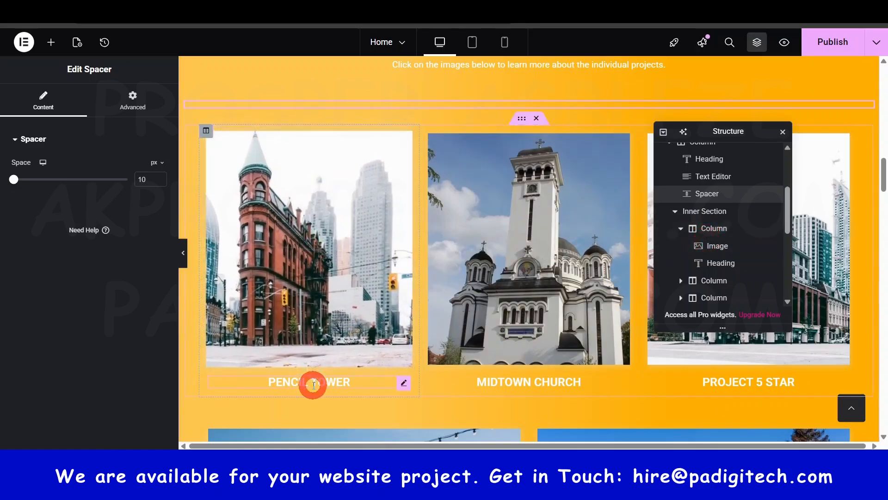
pyautogui.click(708, 283)
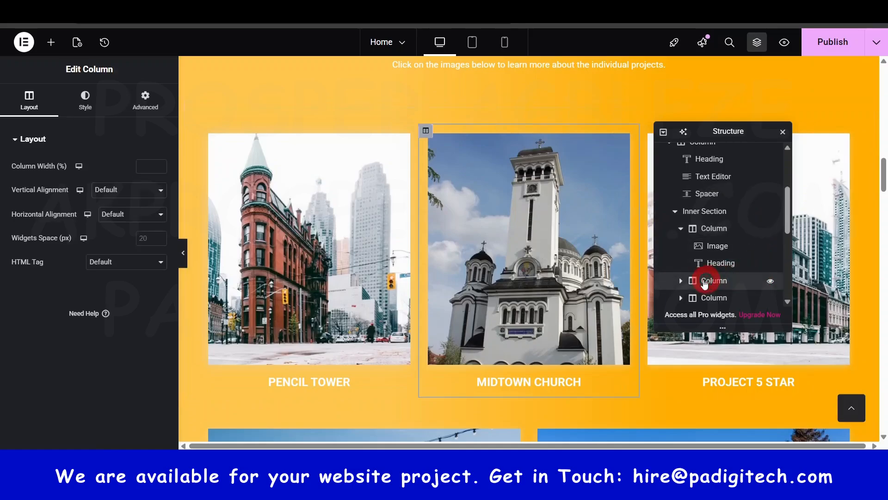
# Step: Look down the page to the Professionals Behind section, and close the Structure window and the licence reminder
pyautogui.scroll(-2, 668, 283)
pyautogui.scroll(-4, 490, 341)
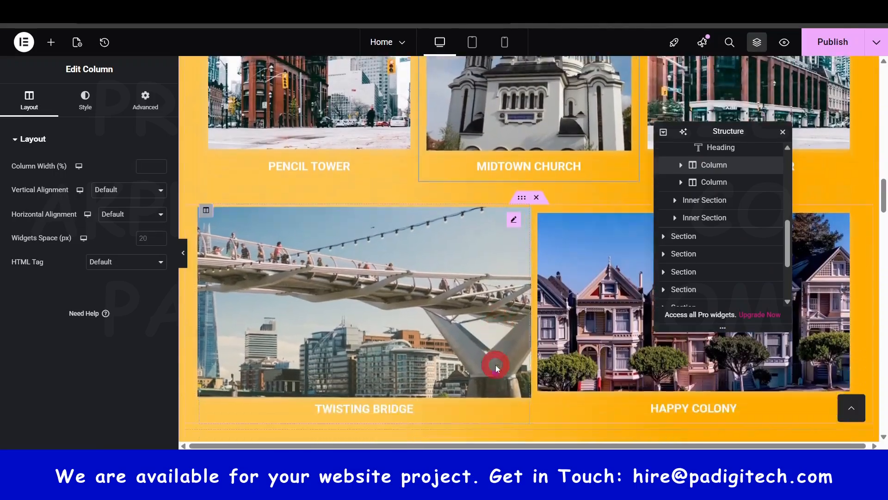
pyautogui.scroll(-3, 495, 368)
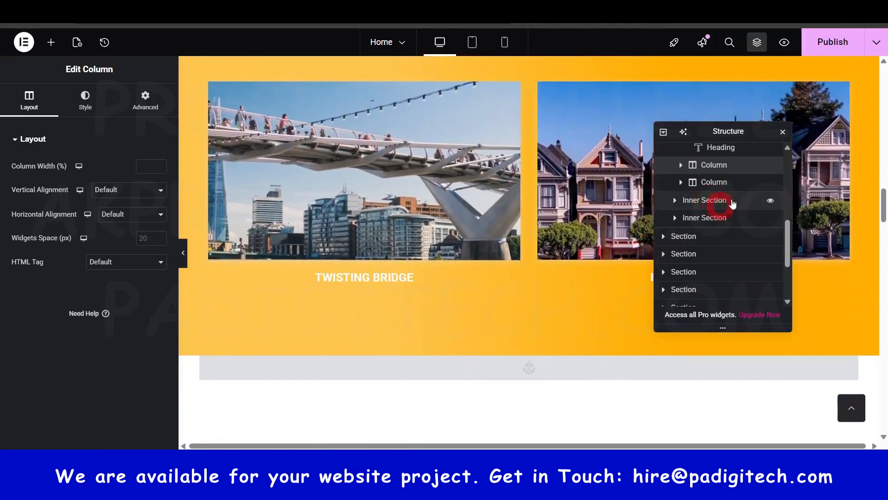
pyautogui.moveTo(729, 130); pyautogui.dragTo(730, 206)
pyautogui.scroll(-6, 484, 317)
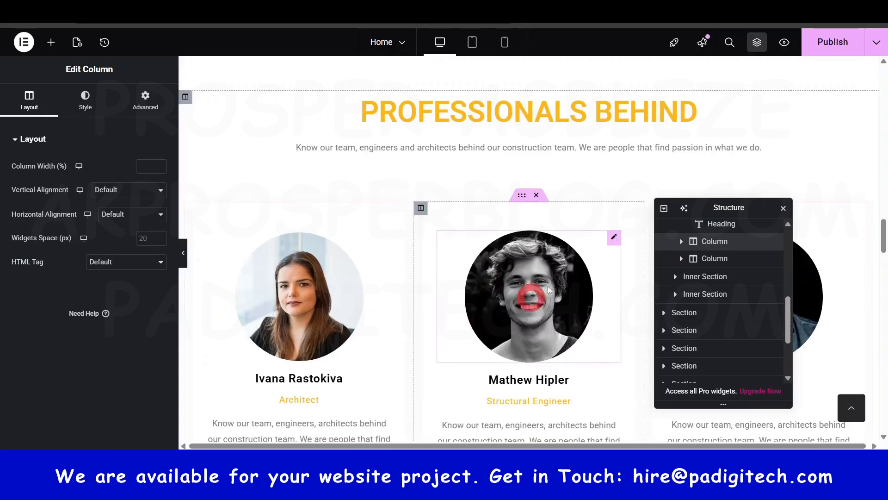
pyautogui.click(784, 209)
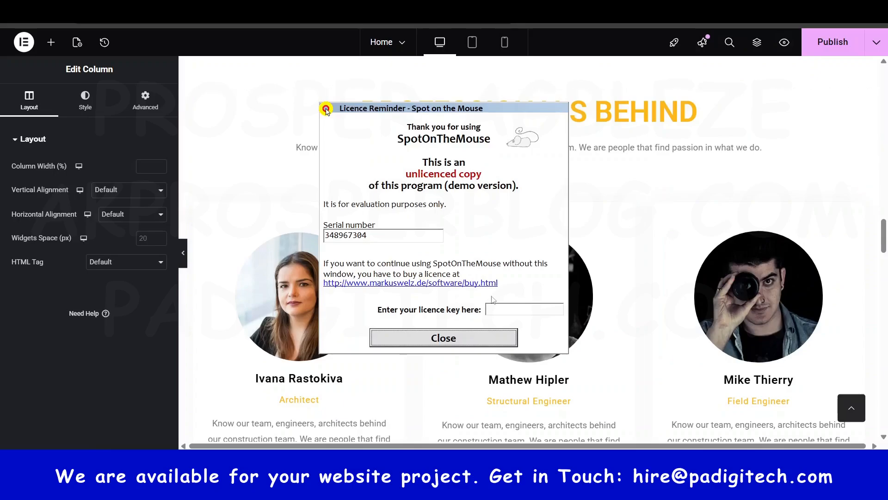
pyautogui.click(457, 339)
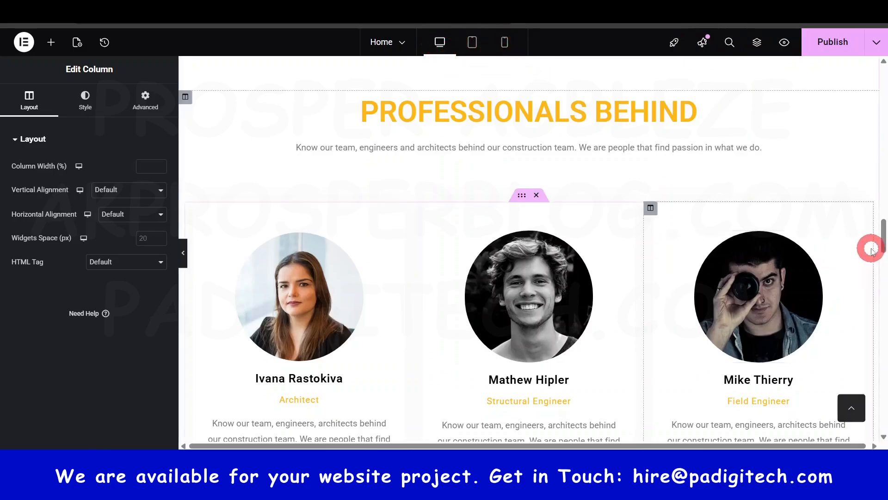
# Step: Return to the top of the Home page, switch to the Mobile Portrait view and examine how the hero section is laid out
pyautogui.moveTo(881, 234); pyautogui.dragTo(873, 70)
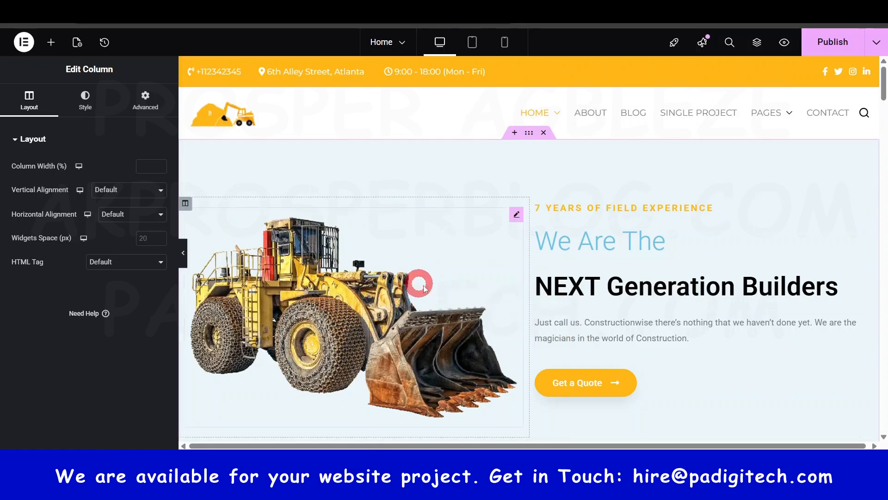
pyautogui.scroll(-2, 523, 324)
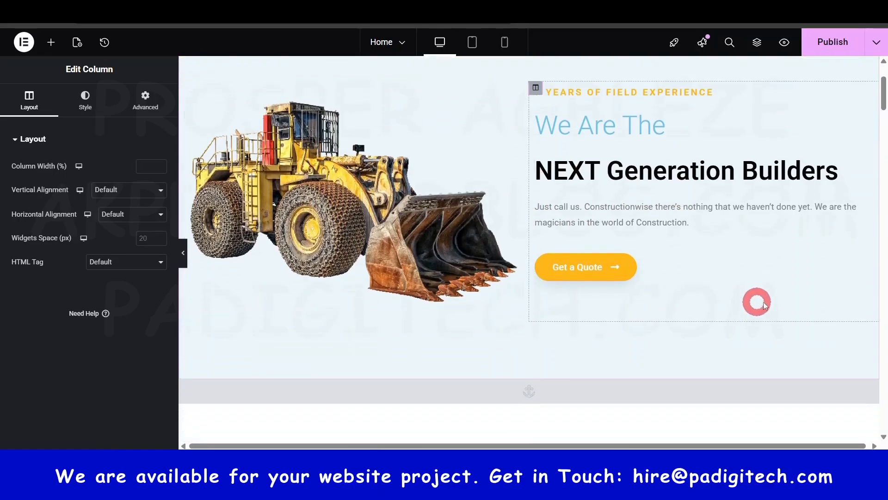
pyautogui.click(505, 44)
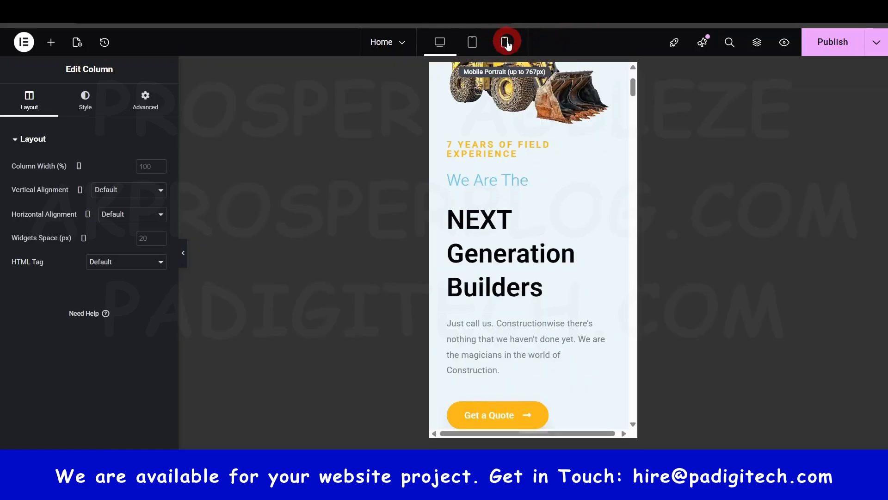
pyautogui.click(629, 124)
pyautogui.moveTo(631, 102)
pyautogui.mouseDown()
pyautogui.moveTo(635, 178)
pyautogui.moveTo(632, 86)
pyautogui.mouseUp()
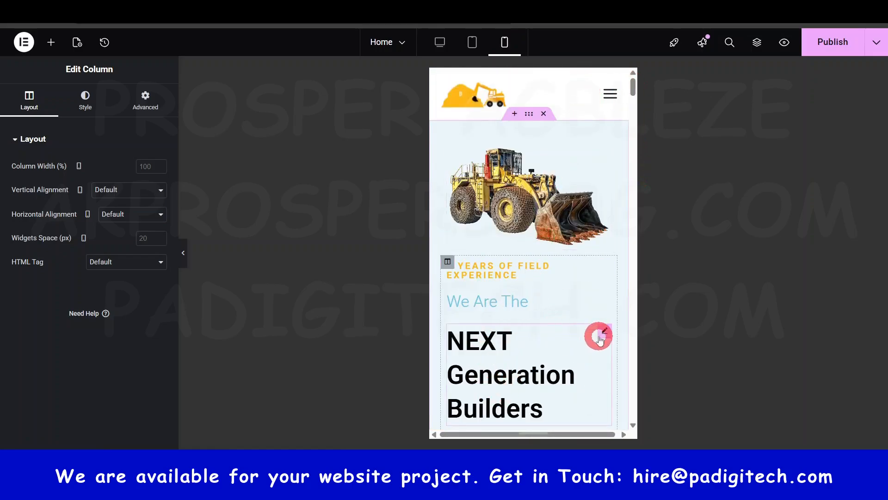
pyautogui.scroll(-6, 576, 359)
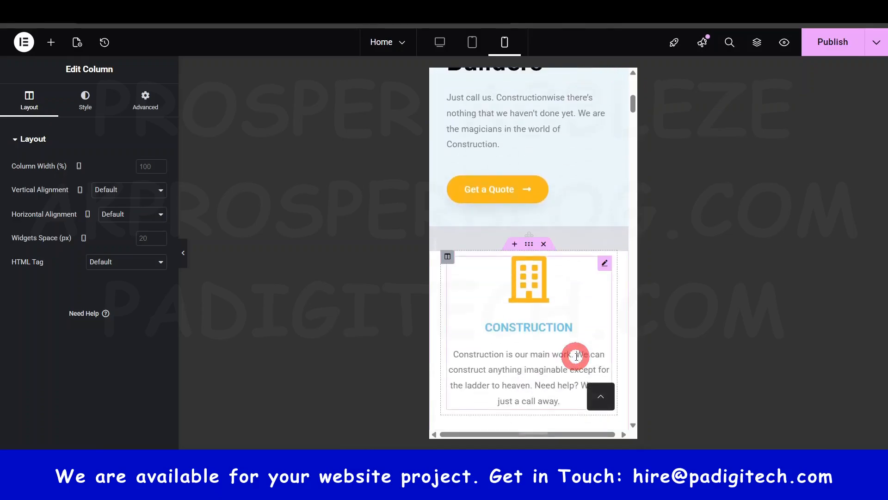
pyautogui.scroll(8, 576, 355)
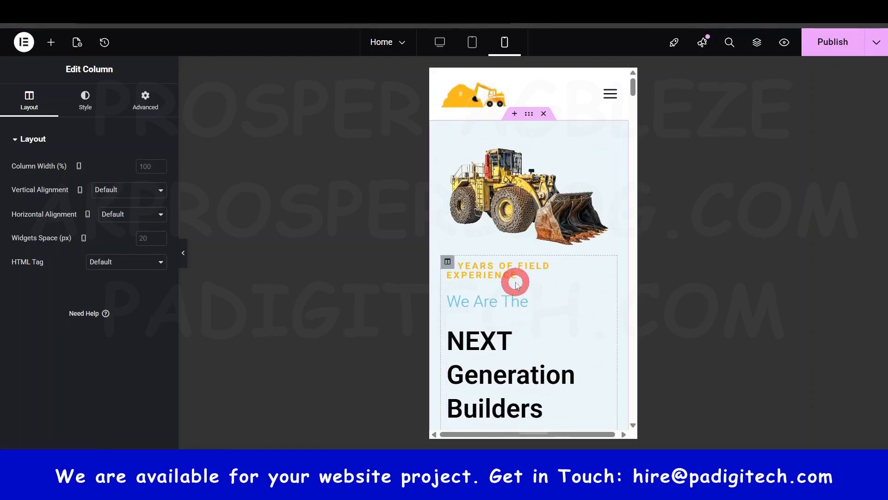
pyautogui.scroll(-3, 548, 306)
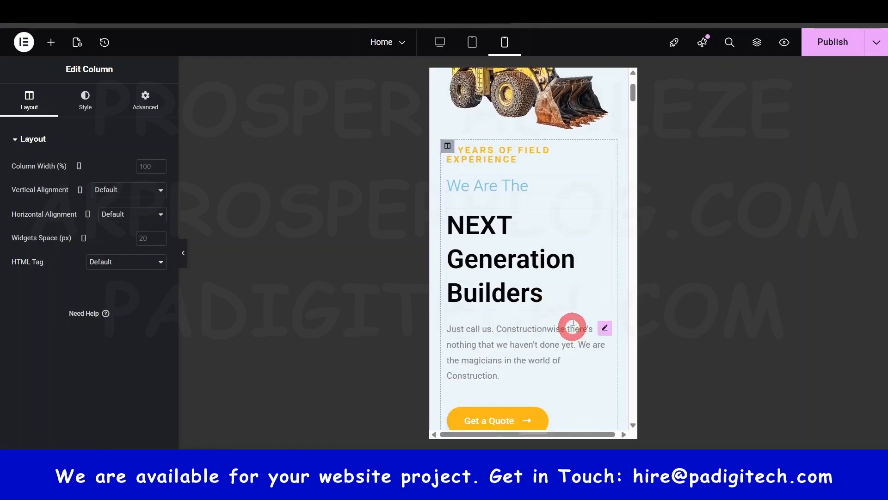
pyautogui.scroll(3, 491, 265)
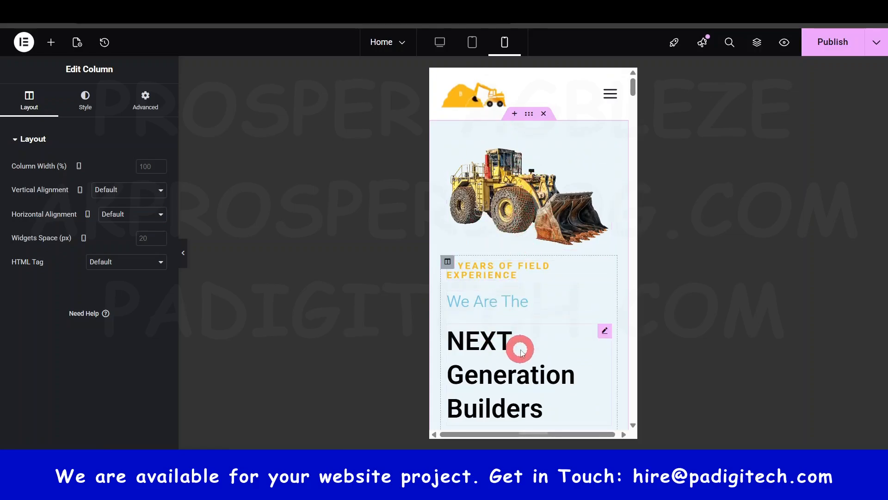
# Step: Open the "NEXT Generation Builders" heading in the hero section for editing in the mobile view
pyautogui.scroll(-1, 522, 342)
pyautogui.click(505, 309)
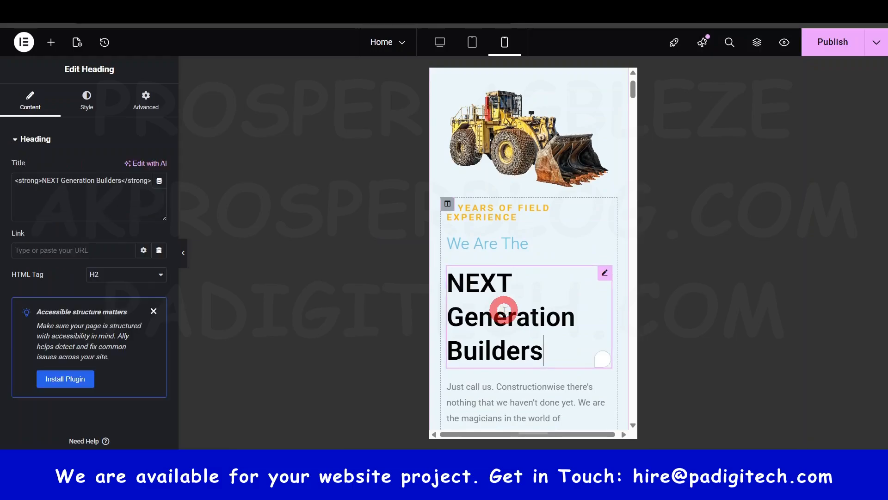
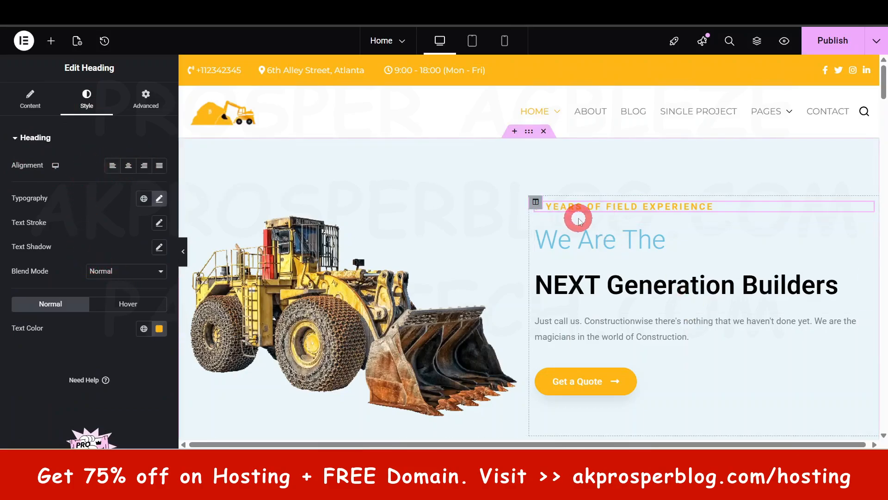
# Step: Try the center, right and justified alignments on the "7 Years of field experience" heading
pyautogui.click(129, 166)
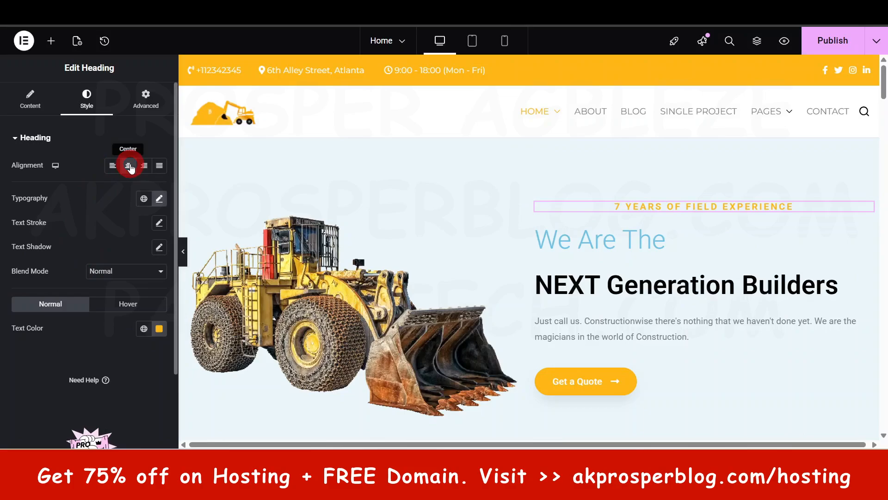
pyautogui.click(145, 165)
pyautogui.click(159, 166)
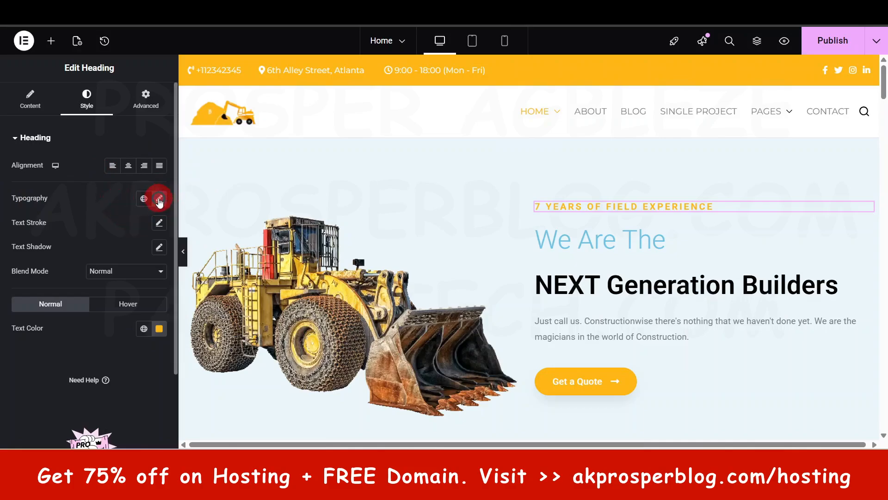
# Step: Try a font size of 45 px on the "7 Years of field experience" heading, and return it to 16 px
pyautogui.click(159, 199)
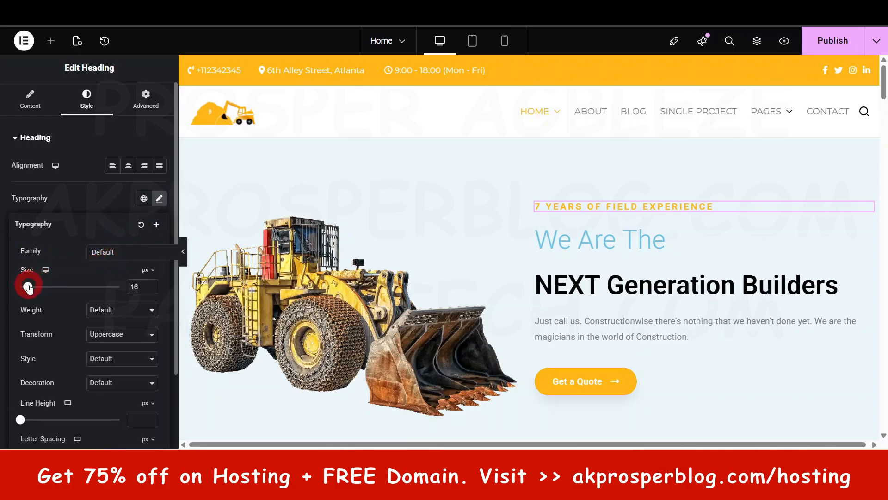
pyautogui.moveTo(28, 287); pyautogui.dragTo(43, 291)
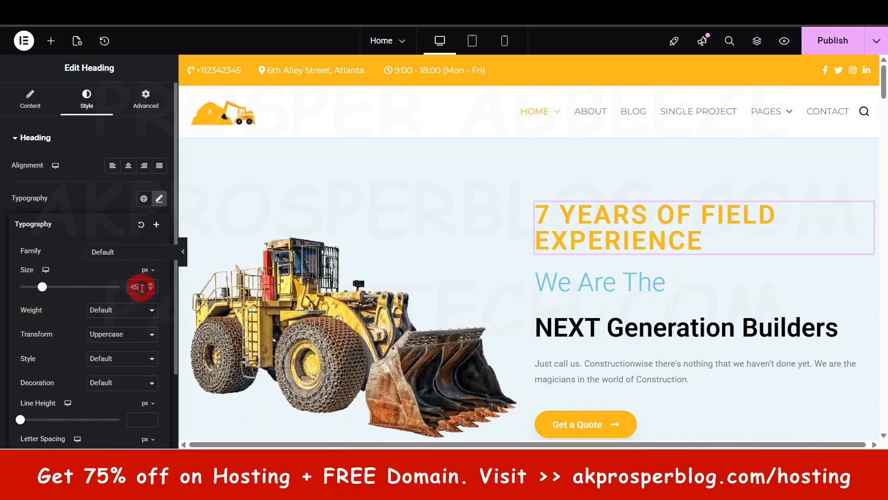
pyautogui.press('BackSpace')
pyautogui.press('BackSpace')
pyautogui.write('16')
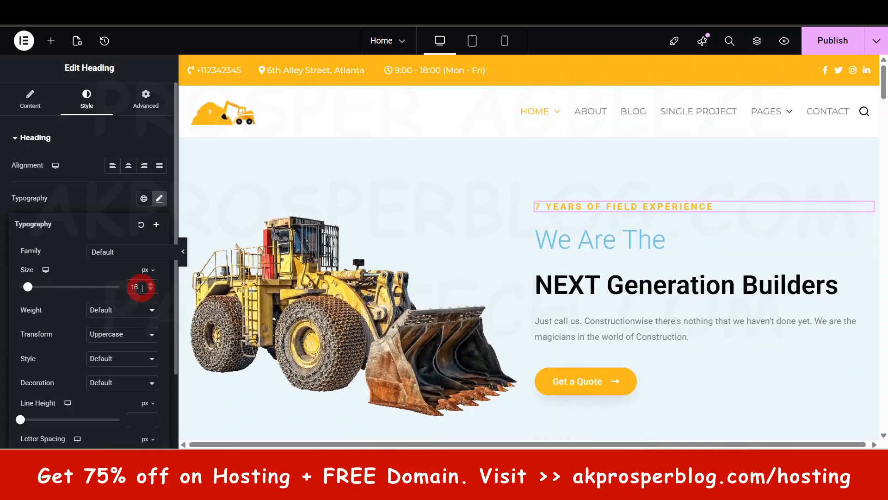
# Step: Try the font weights 800 (Extra Bold) and 400 (Normal) on the heading, and set the weight back to Default
pyautogui.scroll(-2, 85, 359)
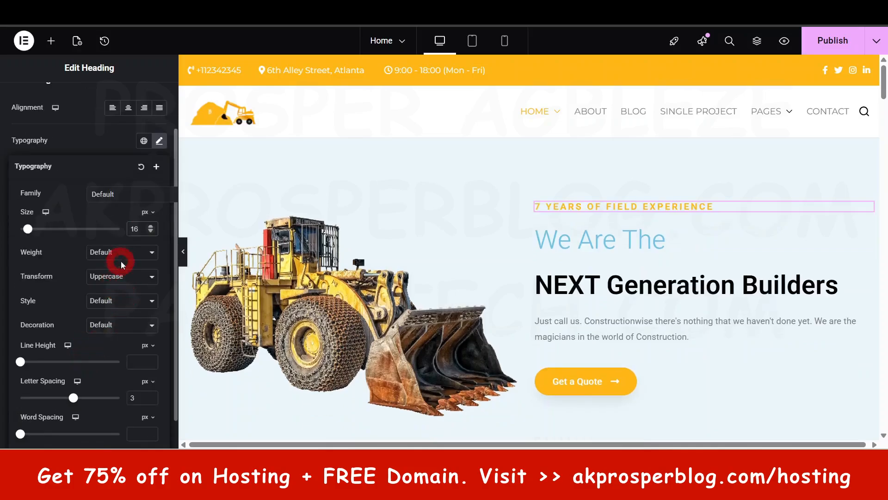
pyautogui.click(153, 252)
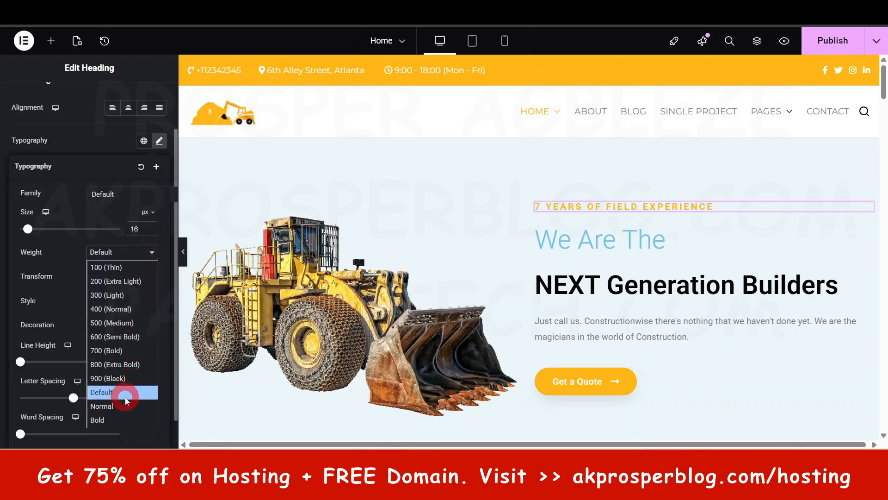
pyautogui.click(121, 363)
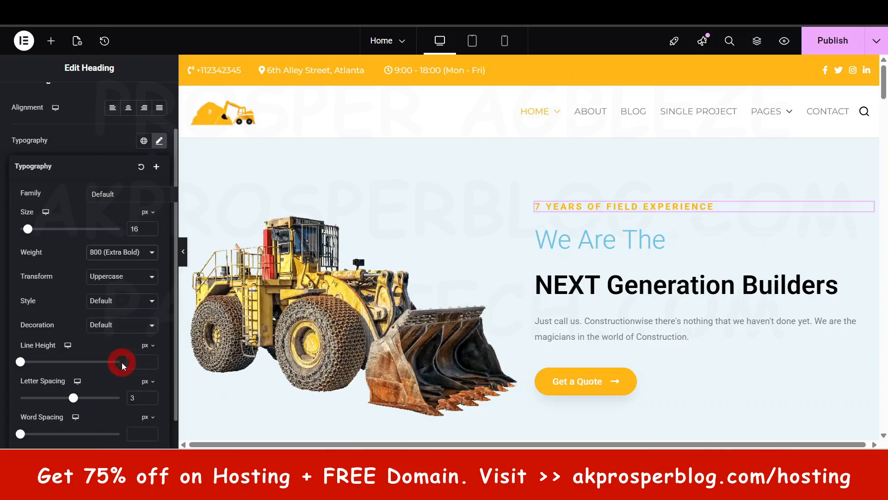
pyautogui.click(139, 251)
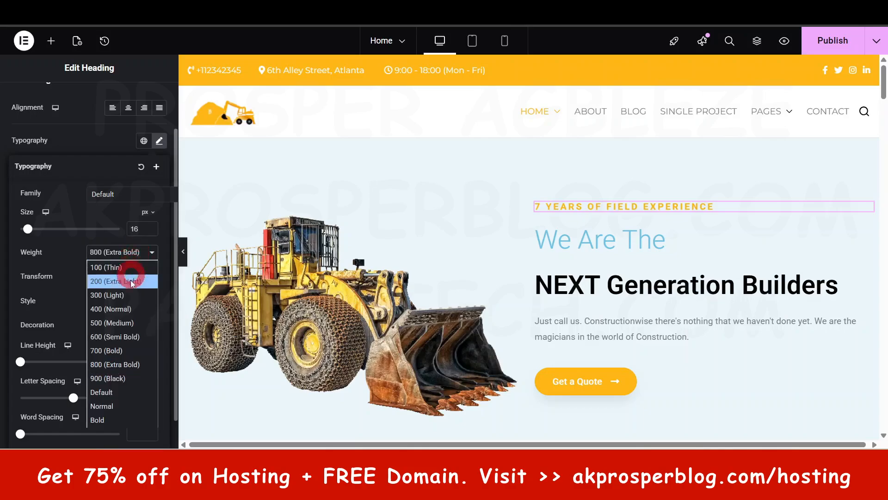
pyautogui.click(128, 310)
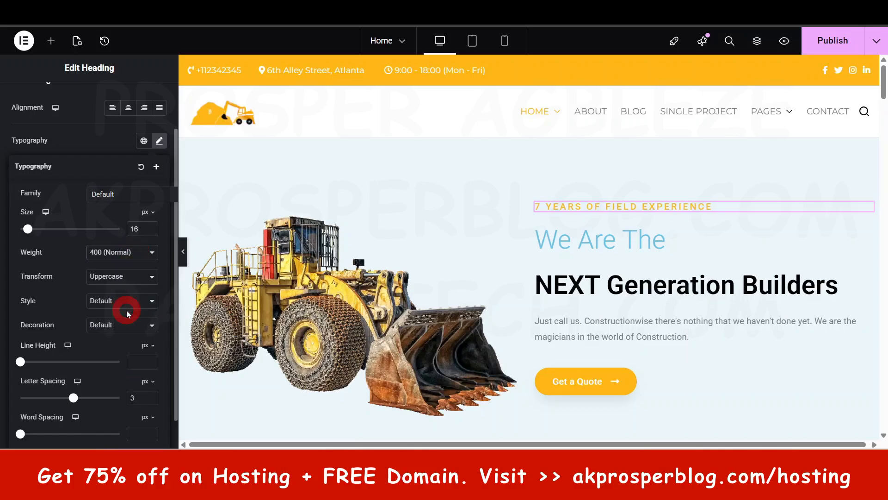
pyautogui.click(134, 252)
pyautogui.click(111, 390)
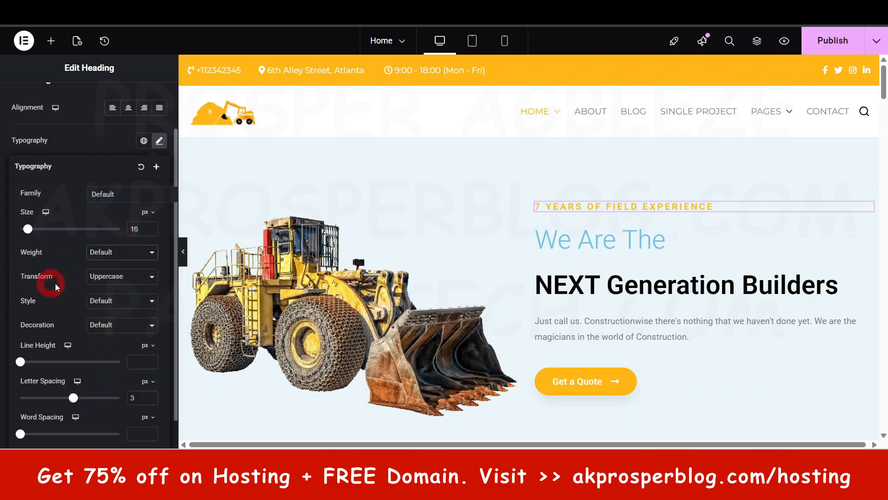
# Step: Try the Lowercase and Default text transforms on the heading, and set it back to Uppercase
pyautogui.click(101, 280)
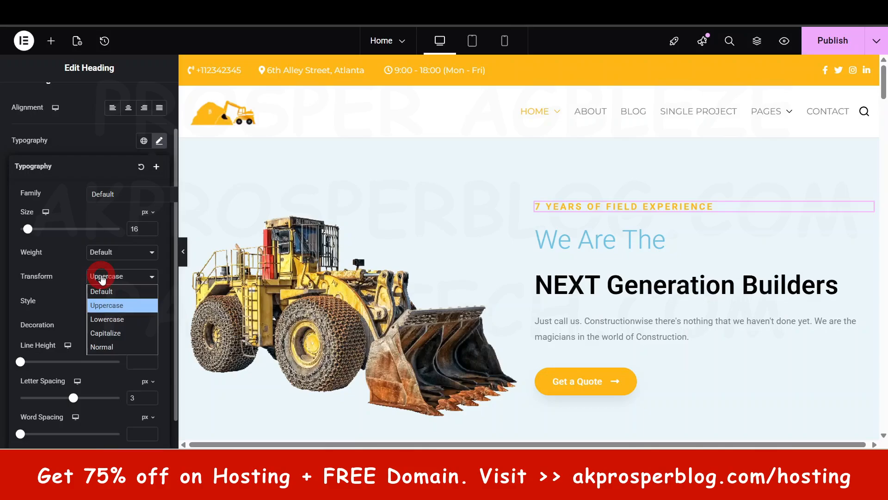
pyautogui.click(111, 320)
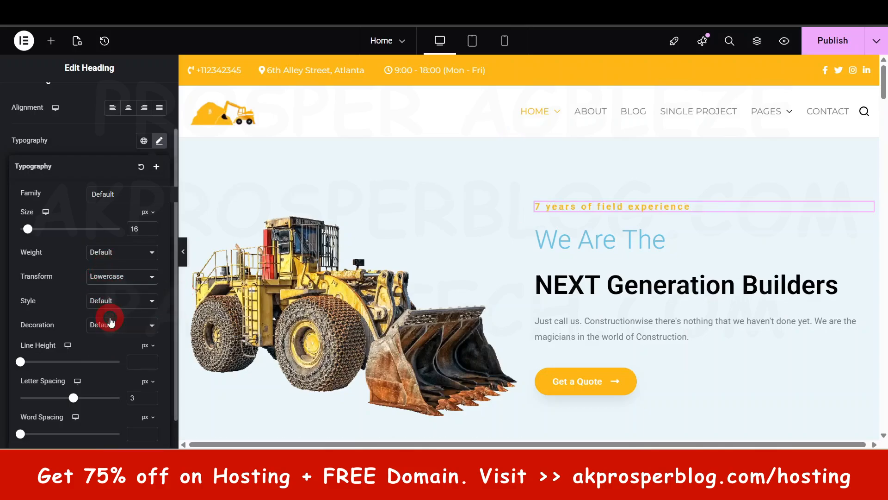
pyautogui.click(125, 276)
pyautogui.click(119, 291)
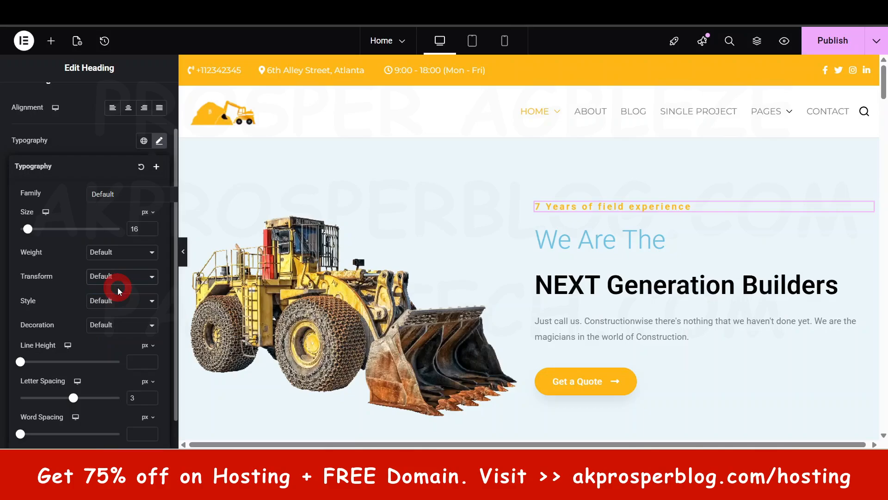
pyautogui.click(118, 277)
pyautogui.click(111, 306)
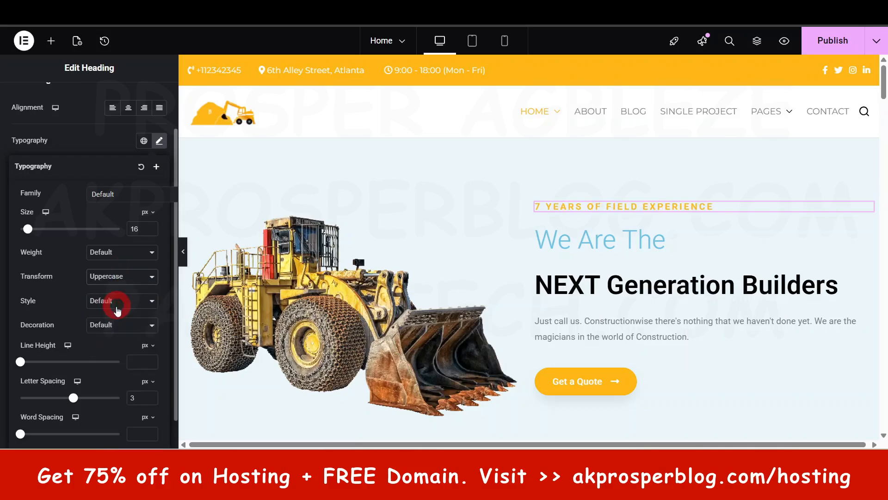
# Step: Try the Oblique font style on the heading, set the style back to Default and close the typography settings
pyautogui.click(147, 301)
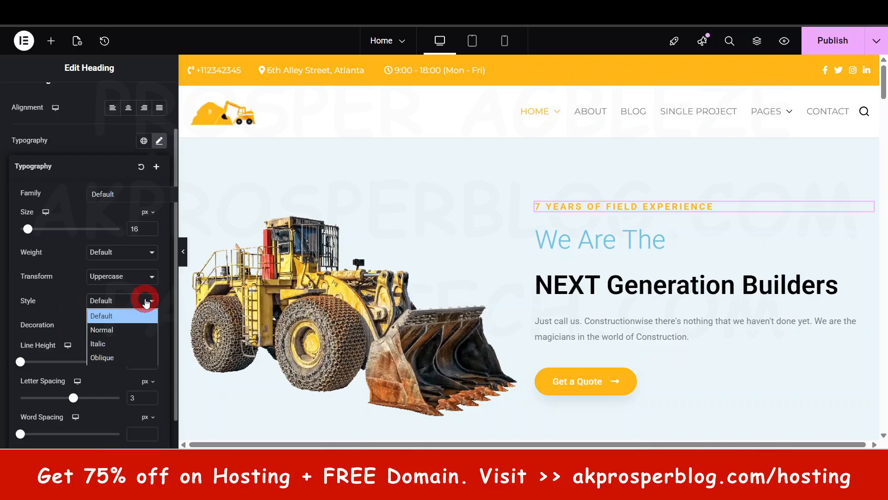
pyautogui.click(116, 356)
pyautogui.click(149, 301)
pyautogui.click(102, 316)
pyautogui.scroll(-1, 52, 366)
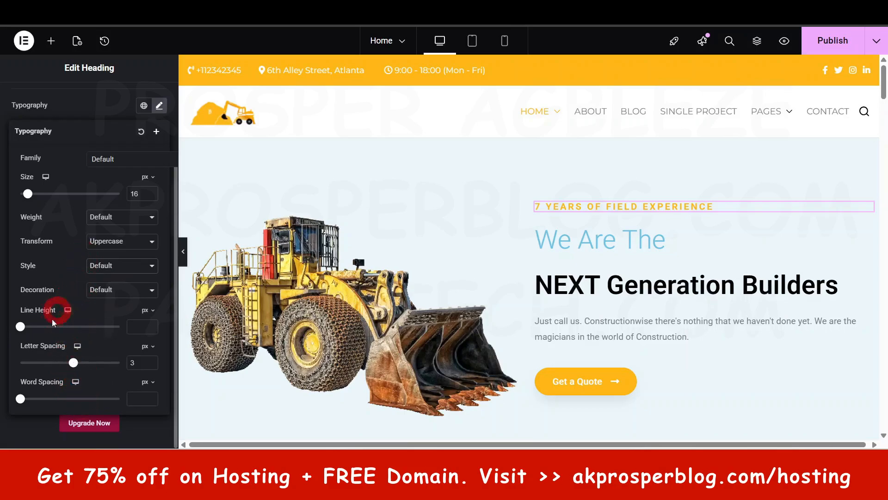
pyautogui.scroll(3, 63, 368)
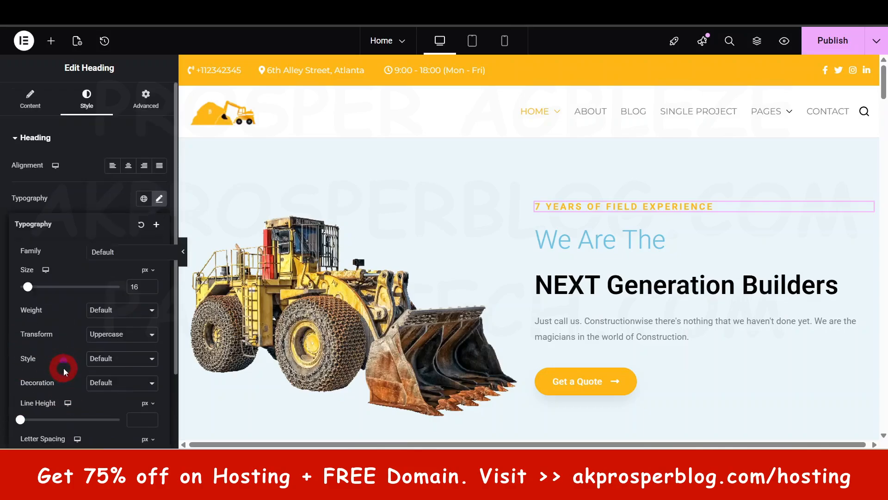
pyautogui.click(159, 199)
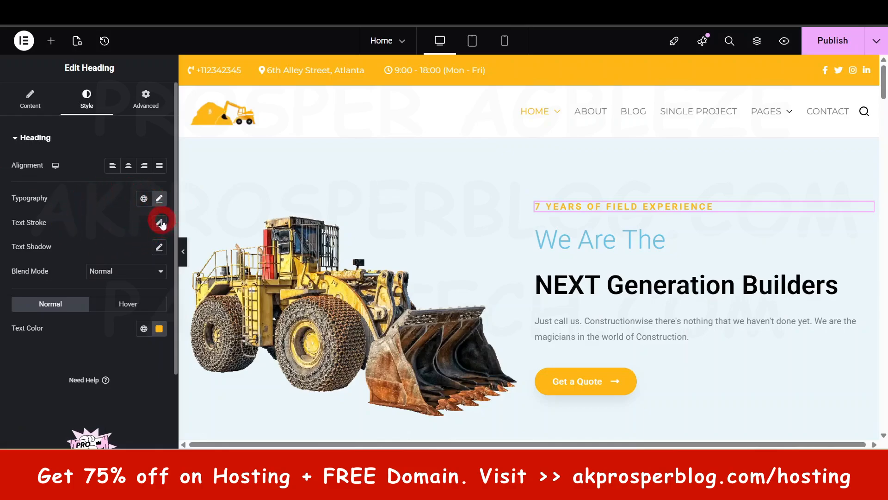
# Step: Try a 4 px text stroke on the heading, and reset the stroke to default
pyautogui.click(161, 222)
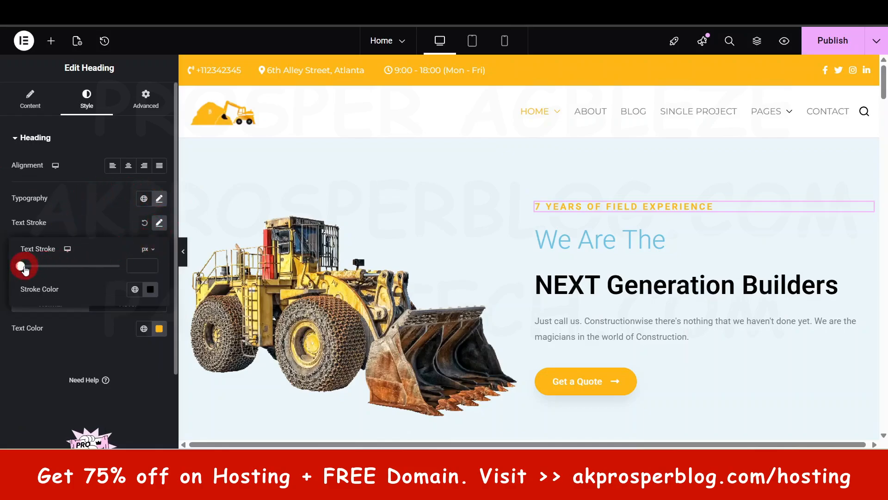
pyautogui.moveTo(21, 266); pyautogui.dragTo(68, 277)
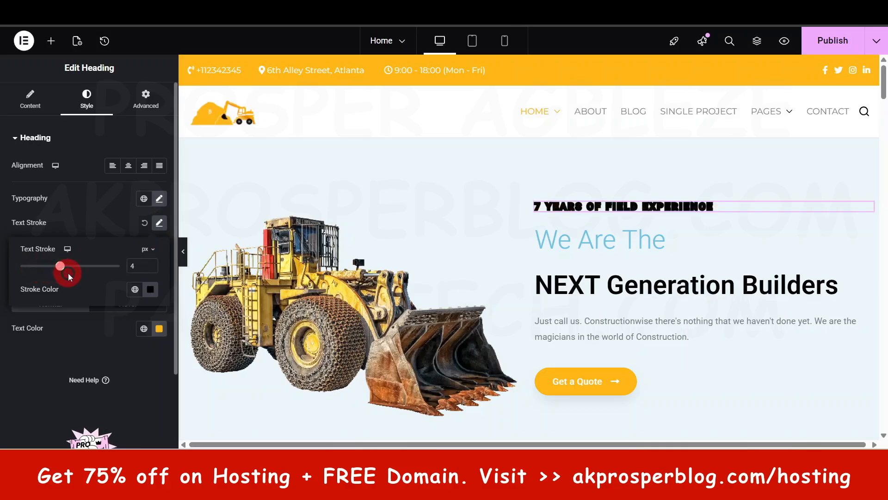
pyautogui.click(145, 224)
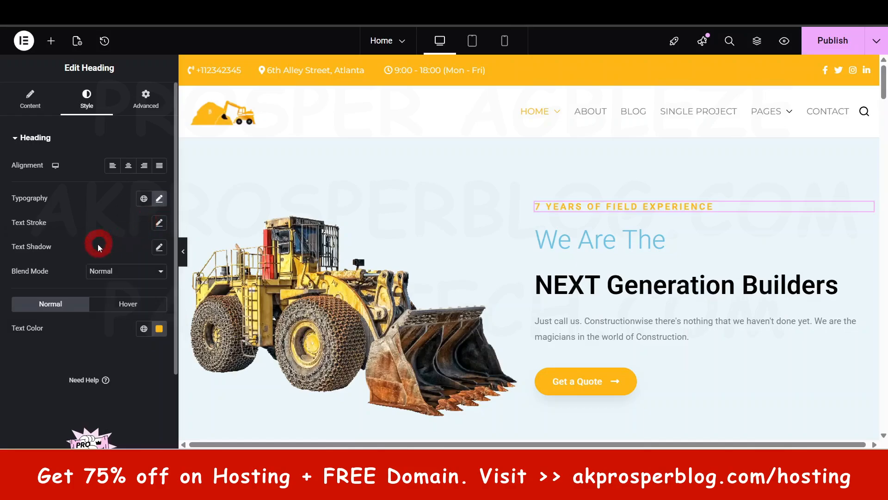
# Step: Look at the heading's text shadow options for blur and color, and reset the shadow to default
pyautogui.click(160, 248)
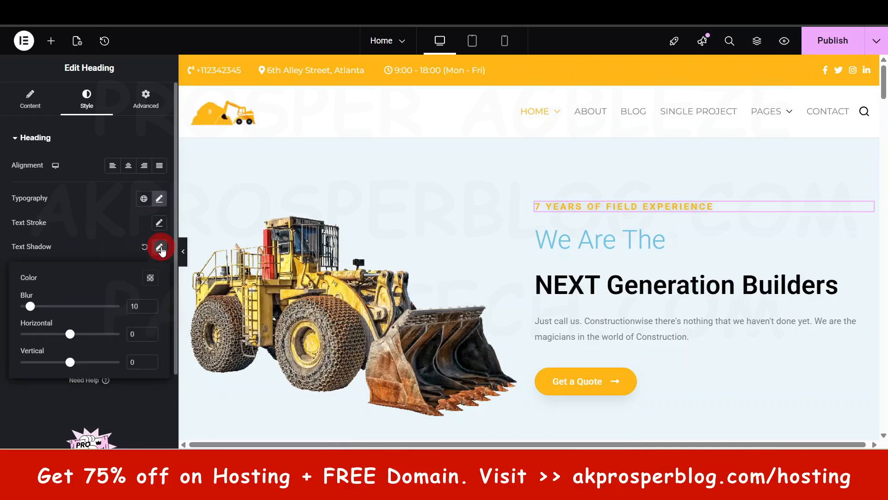
pyautogui.click(35, 307)
pyautogui.click(151, 277)
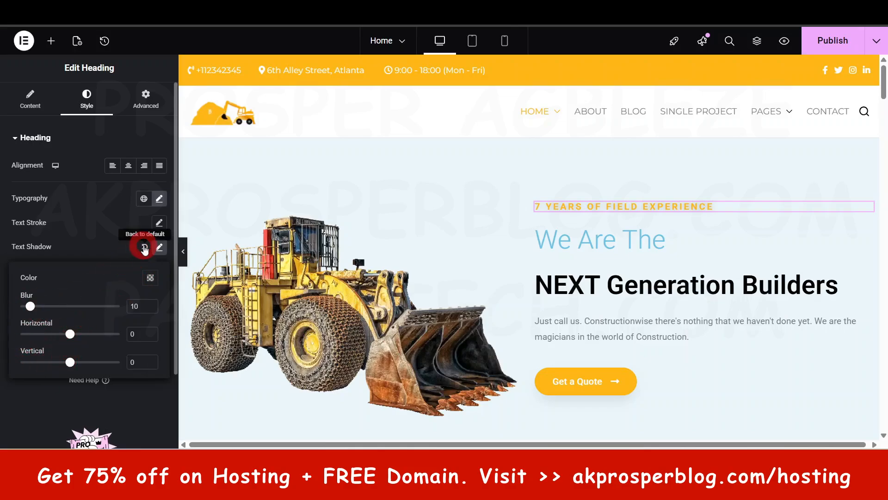
pyautogui.click(144, 247)
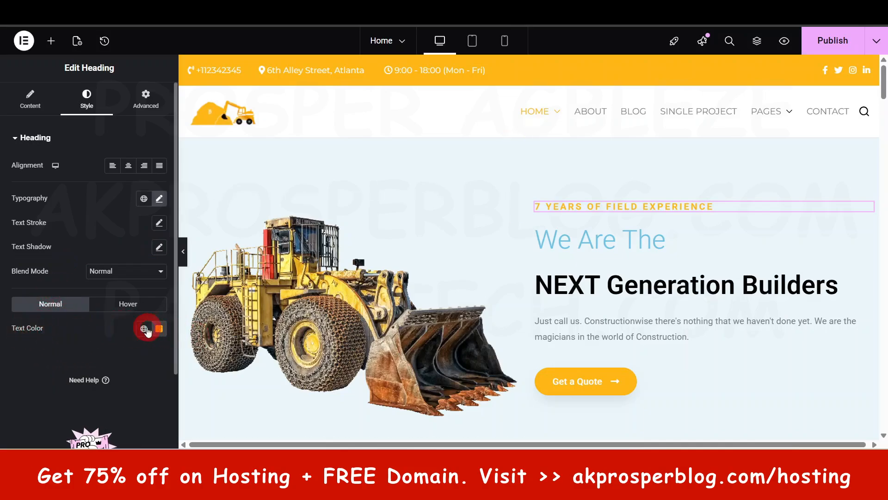
# Step: Look through the global colors, and set the heading's text color to the custom blue #2361FF
pyautogui.click(144, 329)
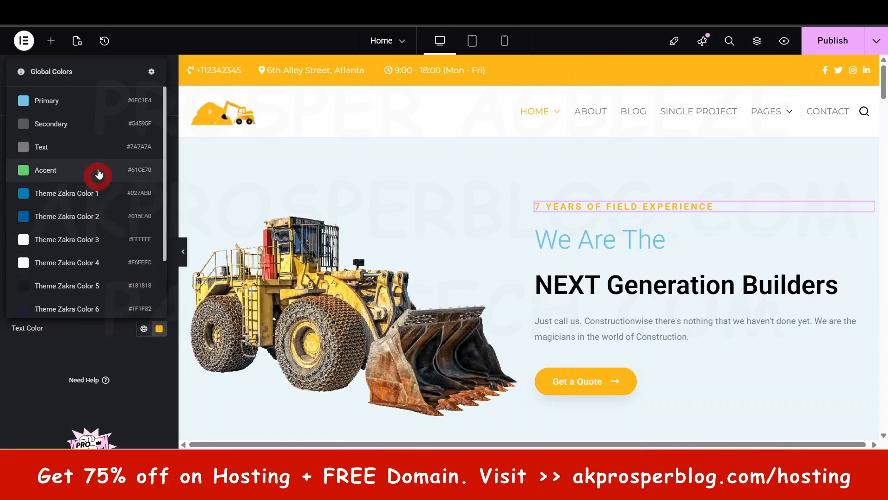
pyautogui.scroll(-2, 99, 174)
pyautogui.scroll(2, 91, 282)
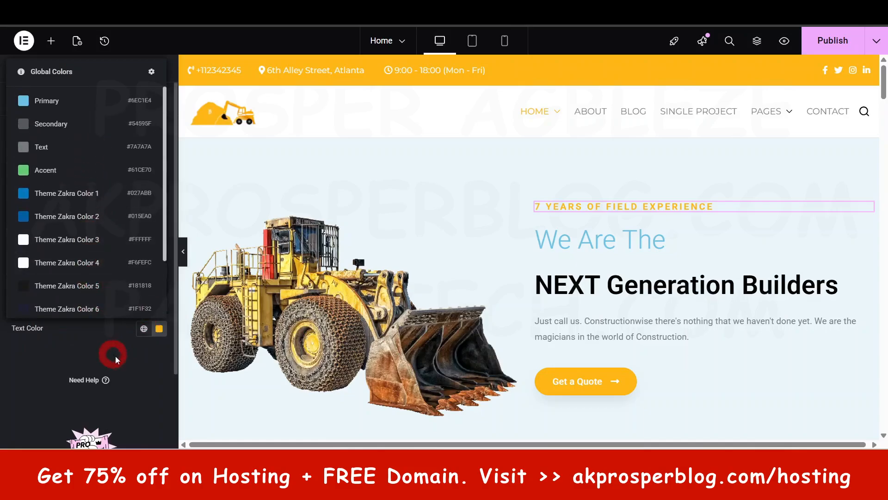
pyautogui.click(139, 370)
pyautogui.click(158, 329)
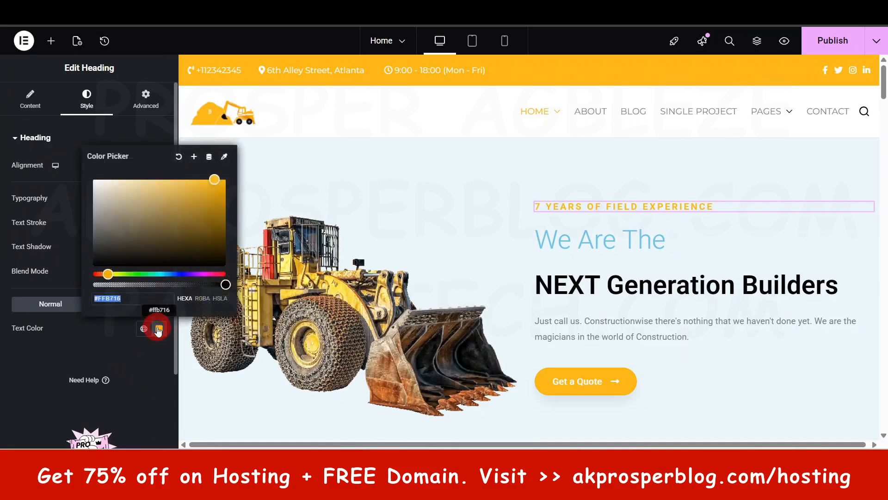
pyautogui.moveTo(214, 181); pyautogui.dragTo(175, 274)
pyautogui.moveTo(155, 221); pyautogui.dragTo(207, 179)
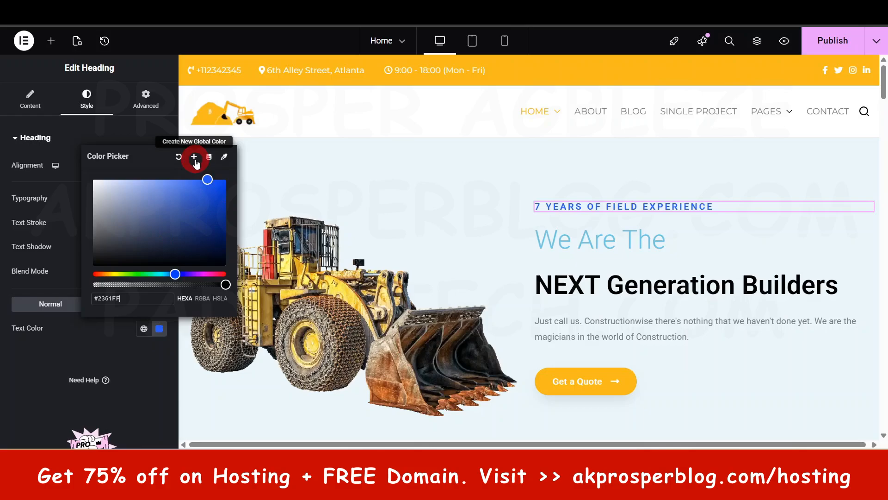
# Step: Save the blue as a new global color named Royal Blue, and check it in the global colors list
pyautogui.click(194, 159)
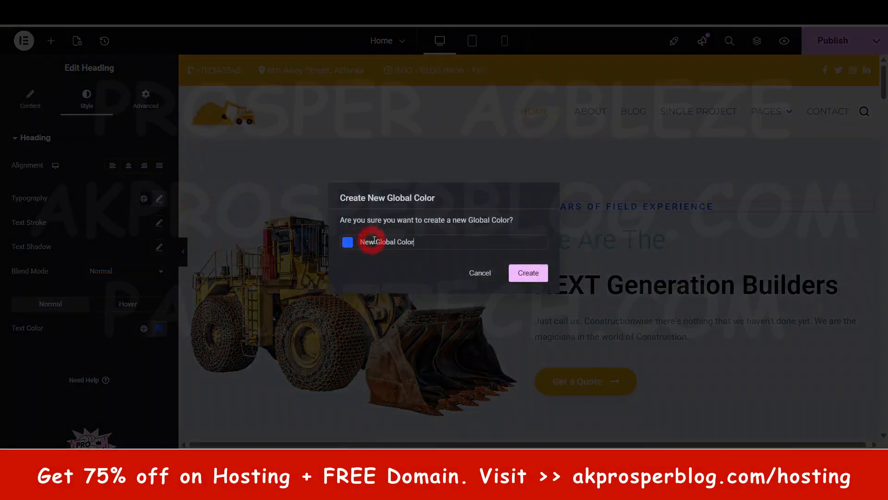
pyautogui.hotkey('ctrl', 'a')
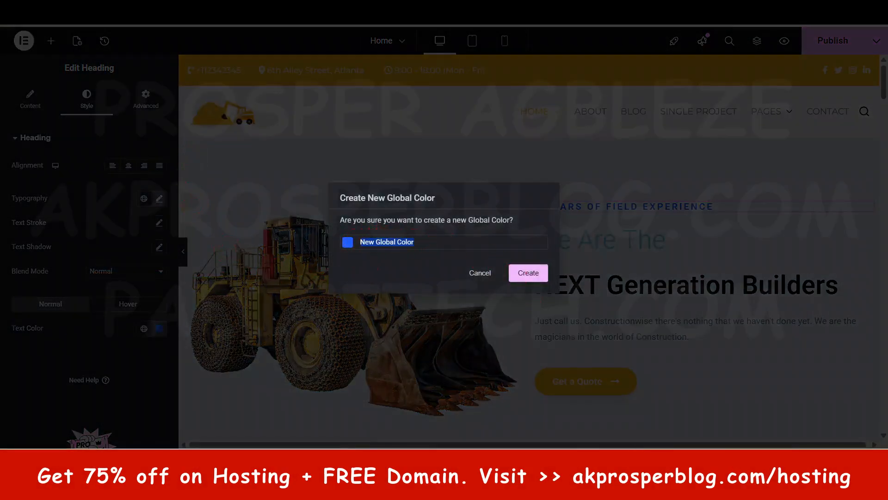
pyautogui.write('Royal Blue')
pyautogui.click(529, 272)
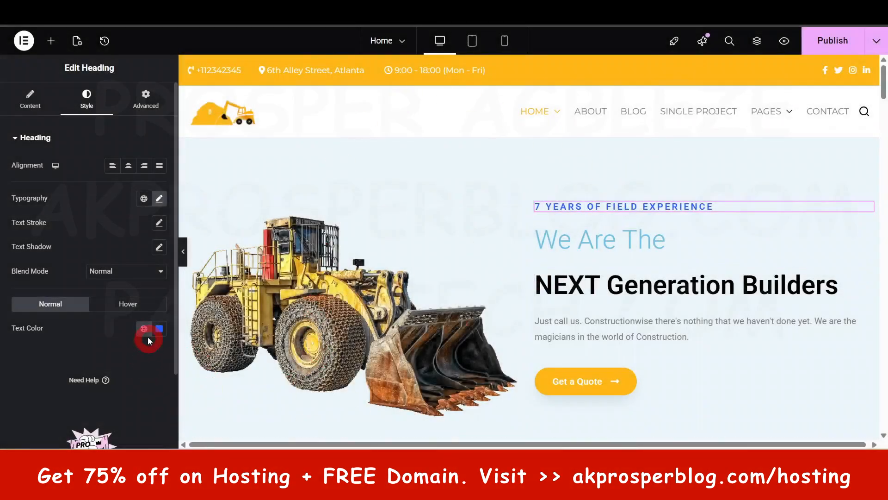
pyautogui.click(144, 329)
pyautogui.scroll(-5, 92, 190)
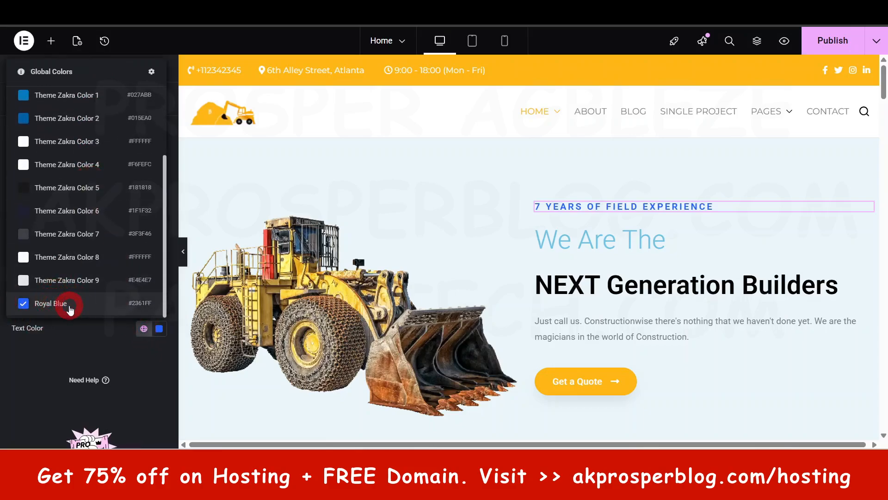
# Step: Try a slightly darker custom blue for the heading's text color
pyautogui.click(160, 332)
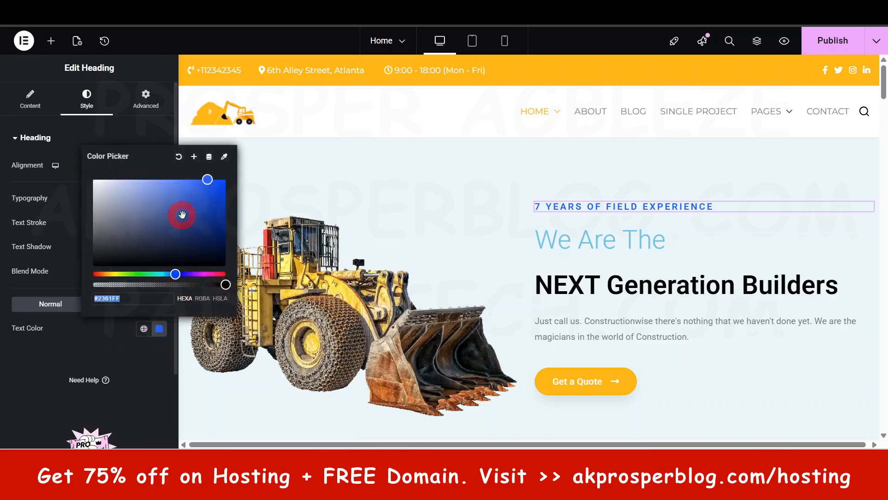
pyautogui.moveTo(182, 212); pyautogui.dragTo(206, 184)
pyautogui.click(113, 300)
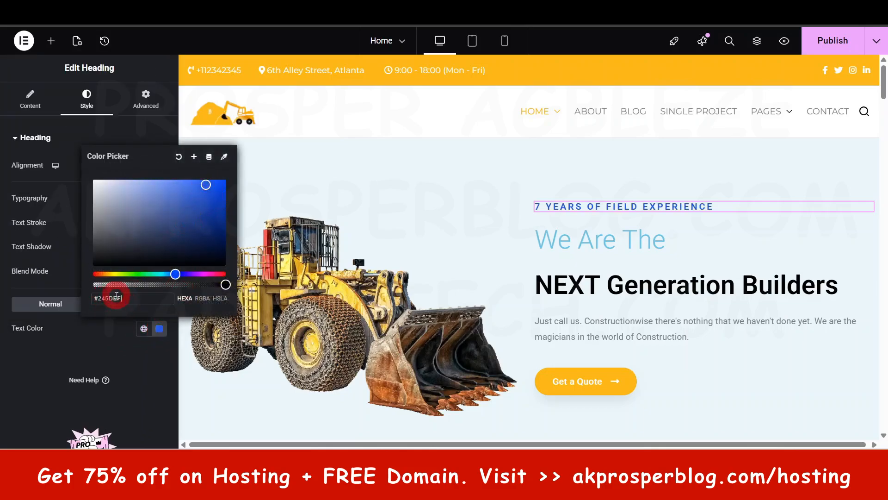
pyautogui.click(131, 376)
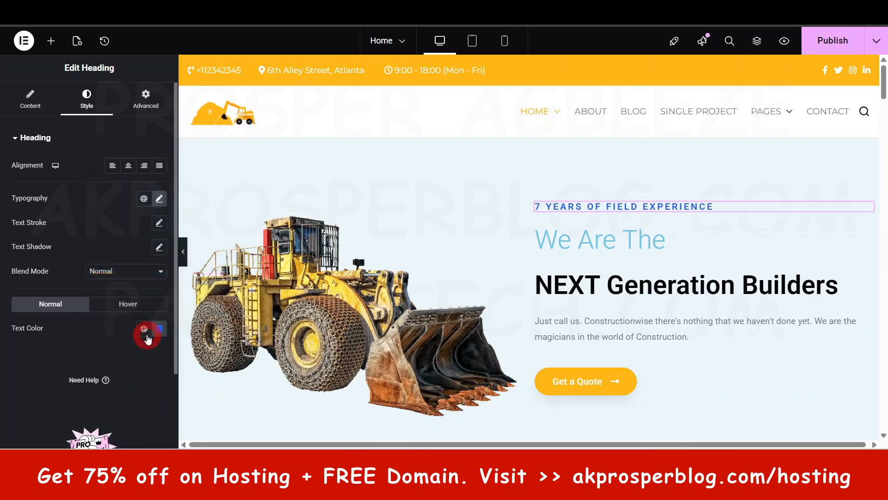
# Step: Apply the Royal Blue global color to the heading's text
pyautogui.click(144, 329)
pyautogui.scroll(-2, 101, 237)
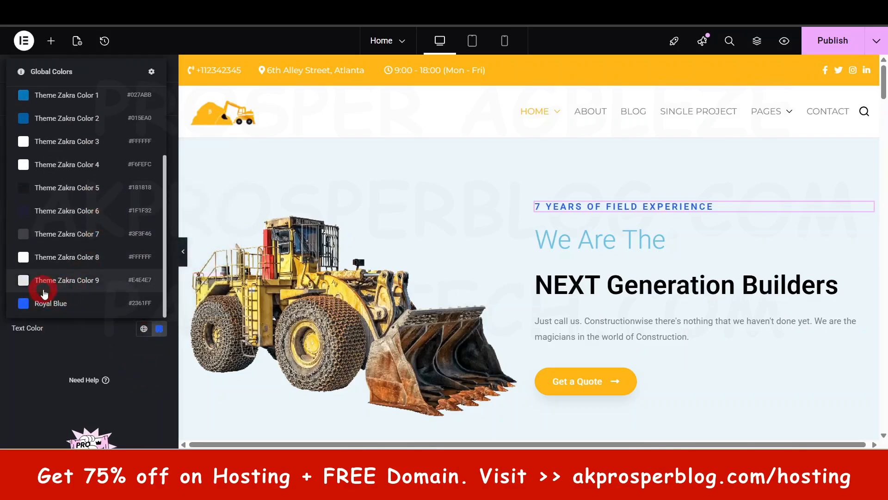
pyautogui.click(73, 303)
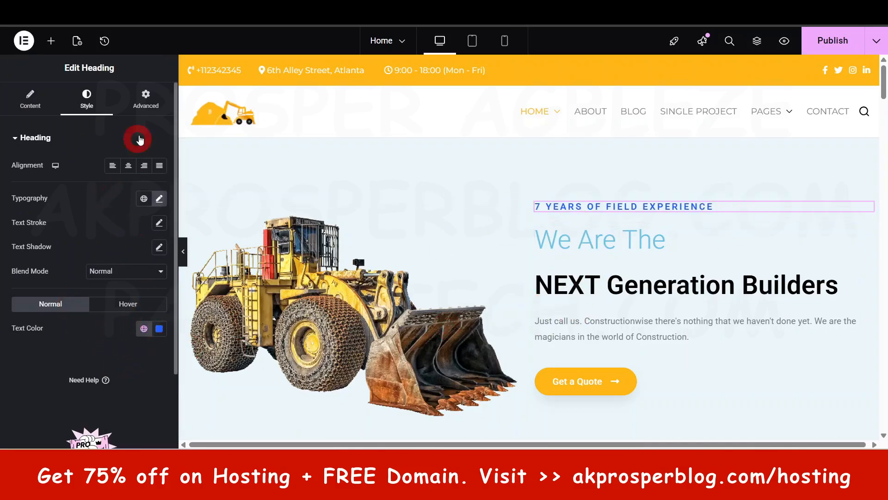
# Step: Look through the heading's advanced layout options, from margin and padding to position and CSS settings
pyautogui.click(144, 98)
pyautogui.click(30, 148)
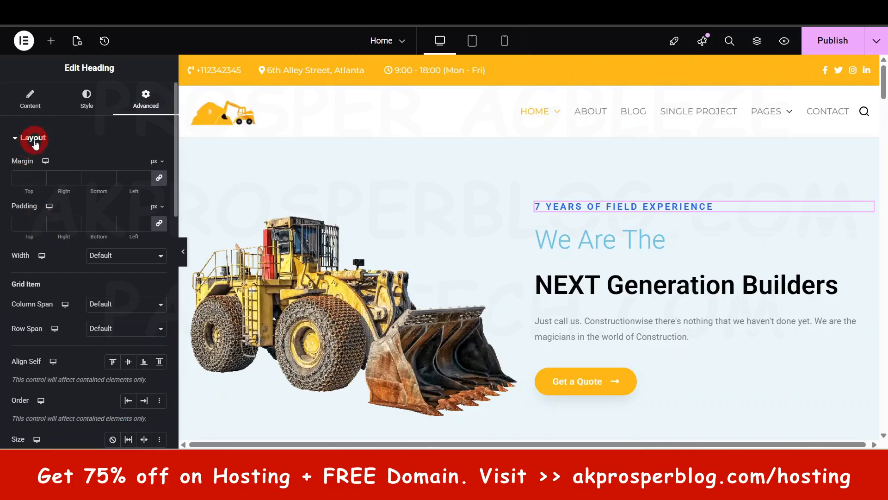
pyautogui.click(32, 137)
pyautogui.click(33, 138)
pyautogui.scroll(-4, 80, 274)
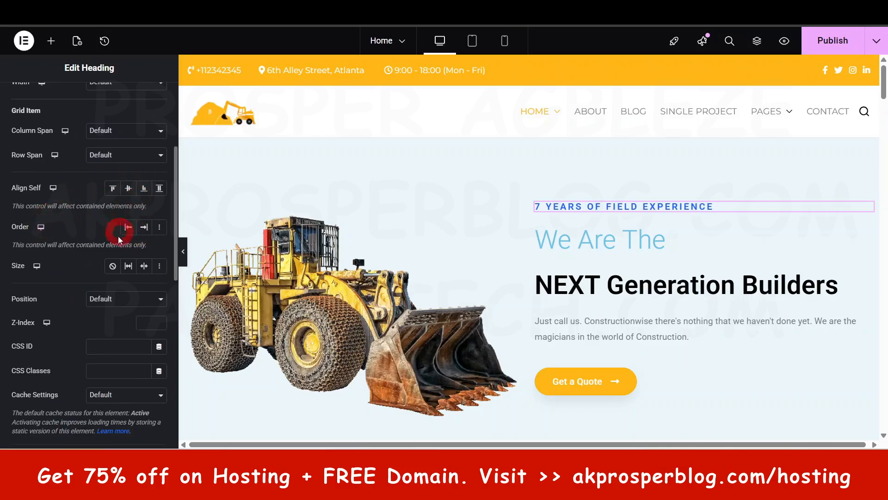
pyautogui.scroll(-6, 119, 238)
# Step: Try the Fade In Down entrance animation on the heading, and set the entrance animation to Rotate In
pyautogui.click(36, 218)
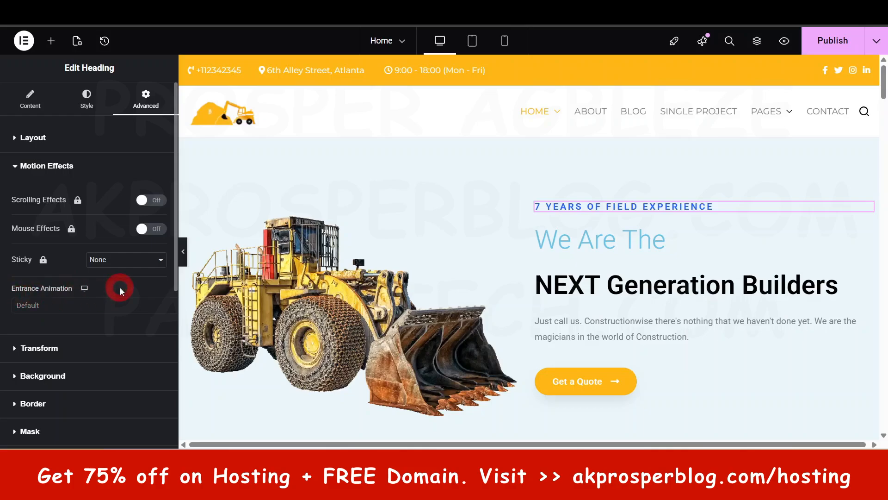
pyautogui.click(53, 309)
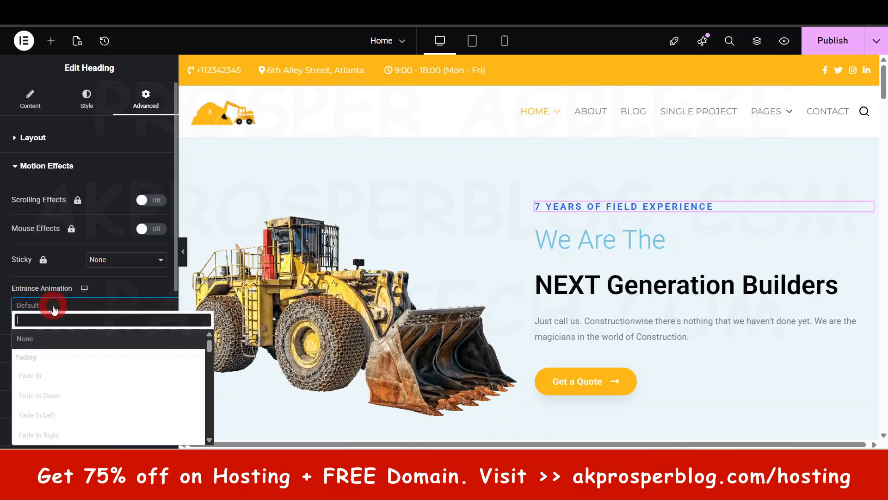
pyautogui.click(50, 396)
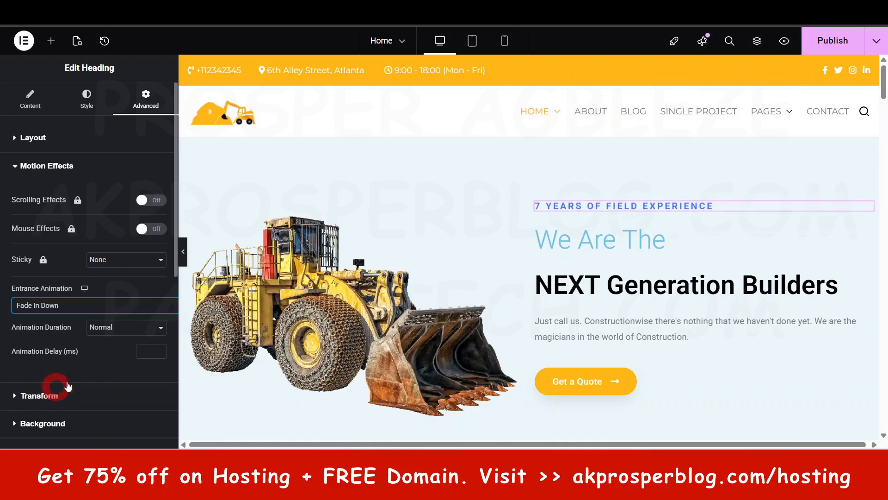
pyautogui.scroll(-3, 69, 379)
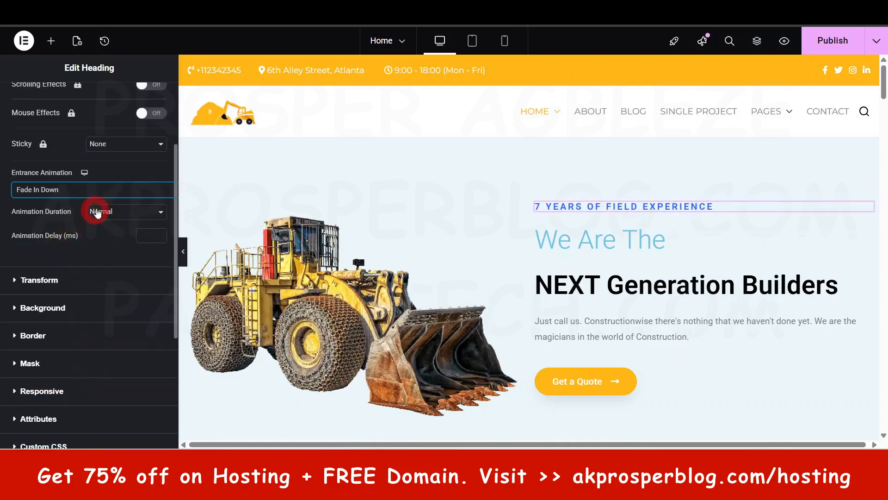
pyautogui.click(76, 191)
pyautogui.scroll(-5, 79, 291)
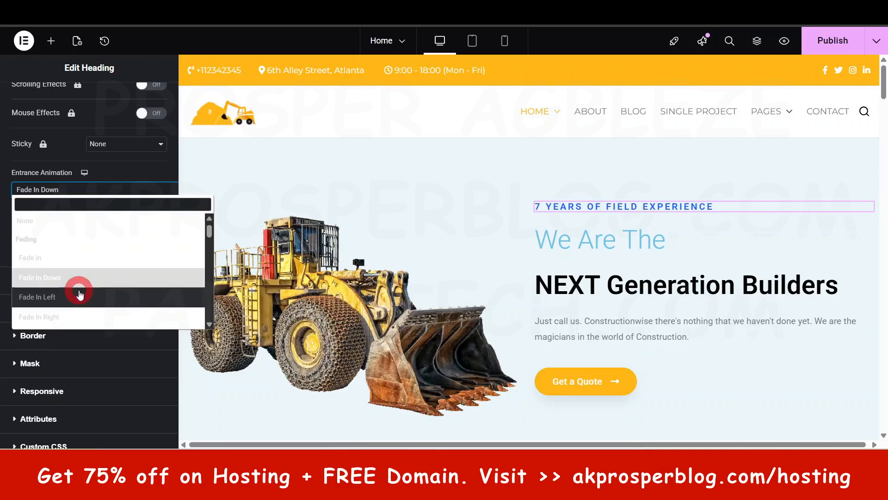
pyautogui.click(80, 298)
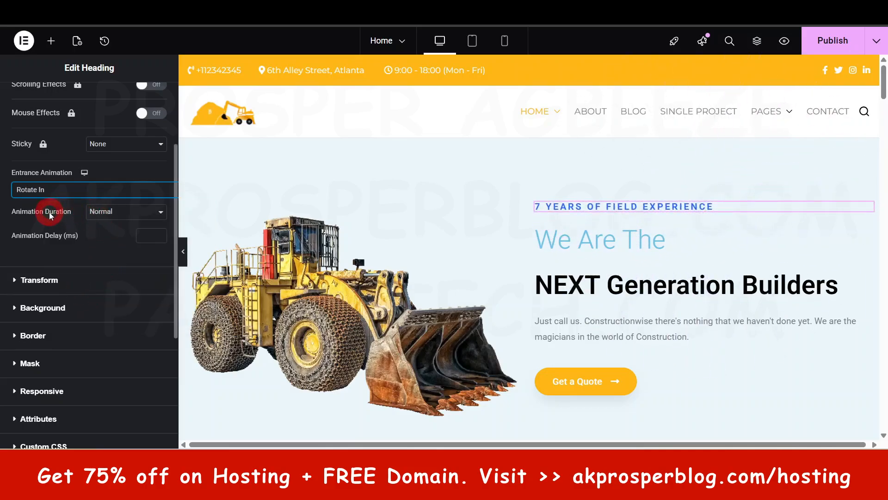
# Step: Try the Slow animation duration for the heading, and set the duration to Fast
pyautogui.click(105, 212)
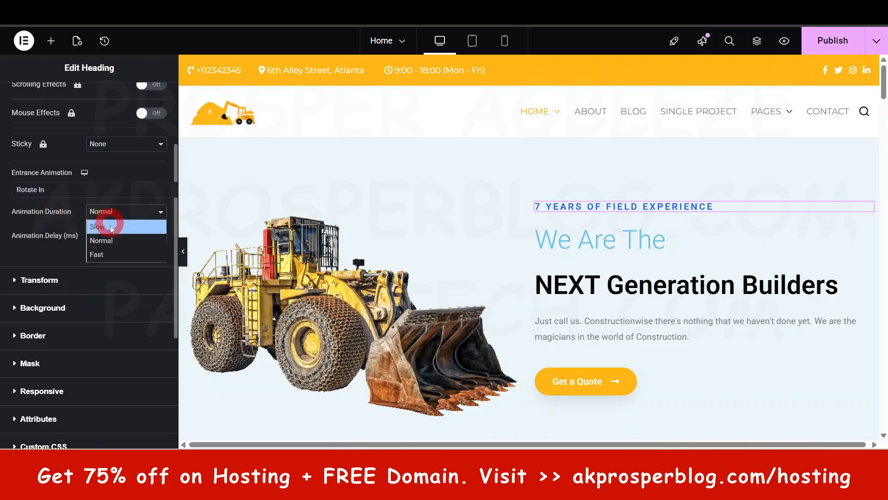
pyautogui.click(110, 226)
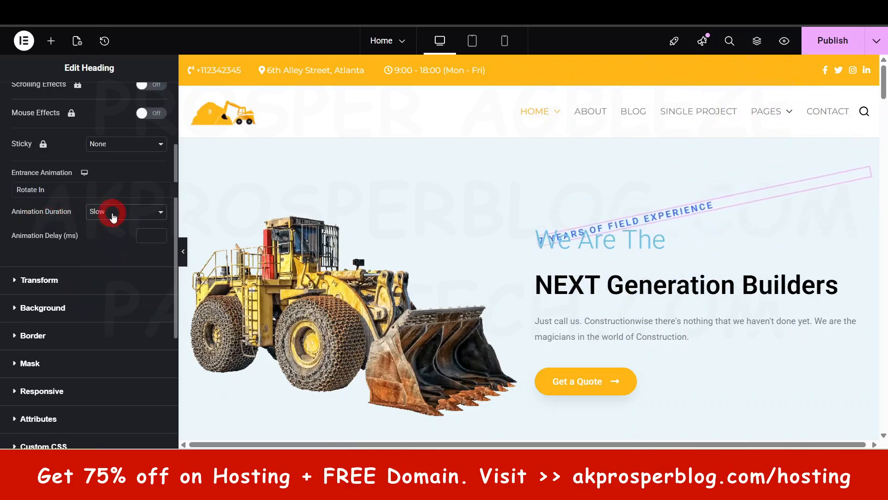
pyautogui.click(109, 213)
pyautogui.click(108, 253)
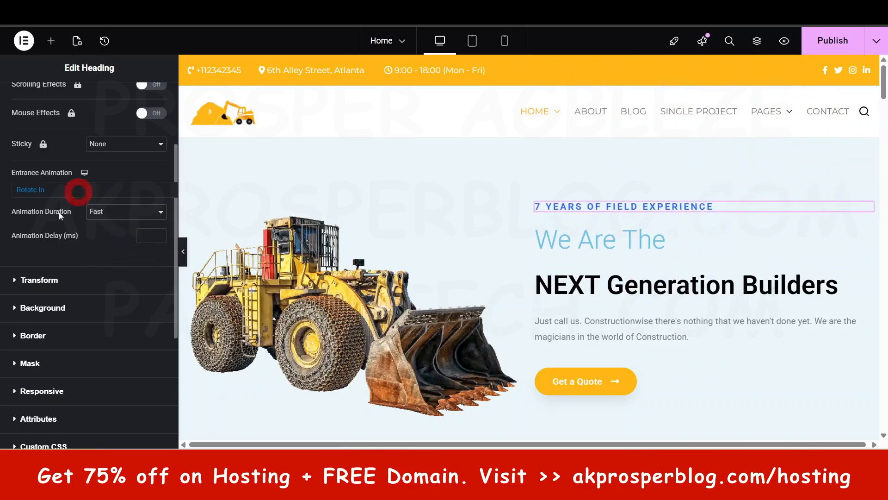
# Step: Look through the heading's remaining advanced settings, including the background and transform options
pyautogui.scroll(-2, 96, 345)
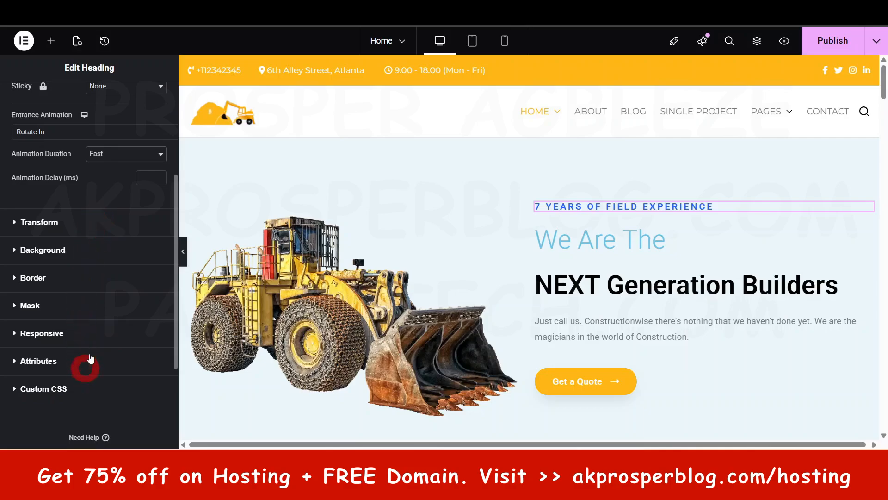
pyautogui.click(73, 254)
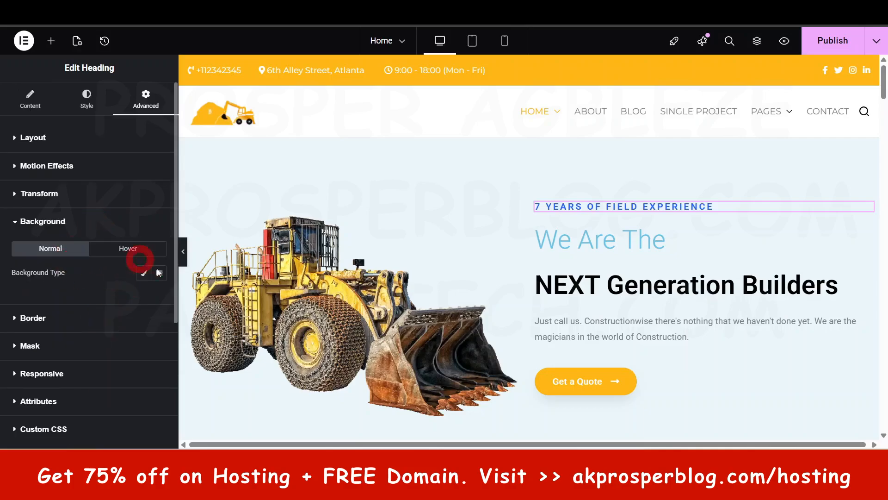
pyautogui.click(57, 195)
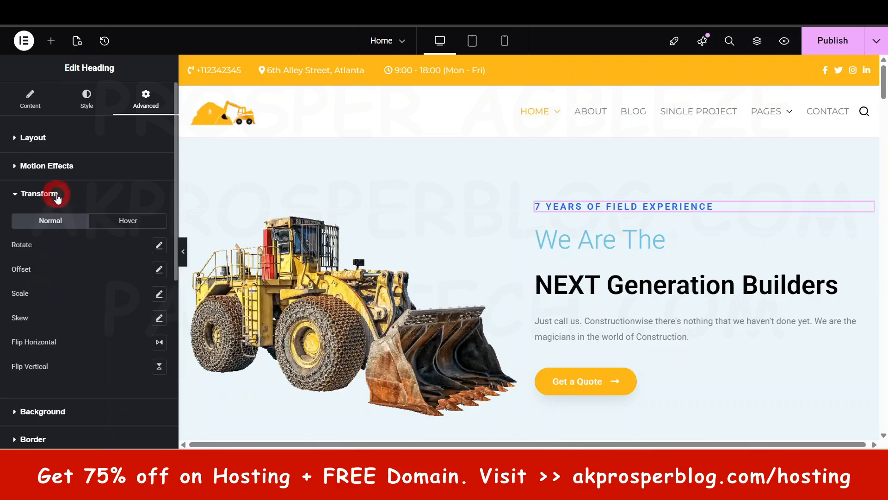
pyautogui.scroll(-5, 90, 343)
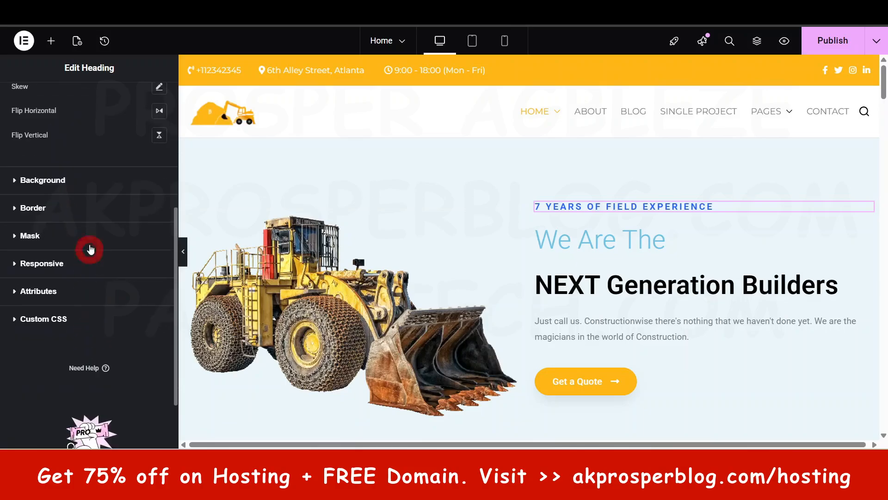
pyautogui.scroll(5, 93, 194)
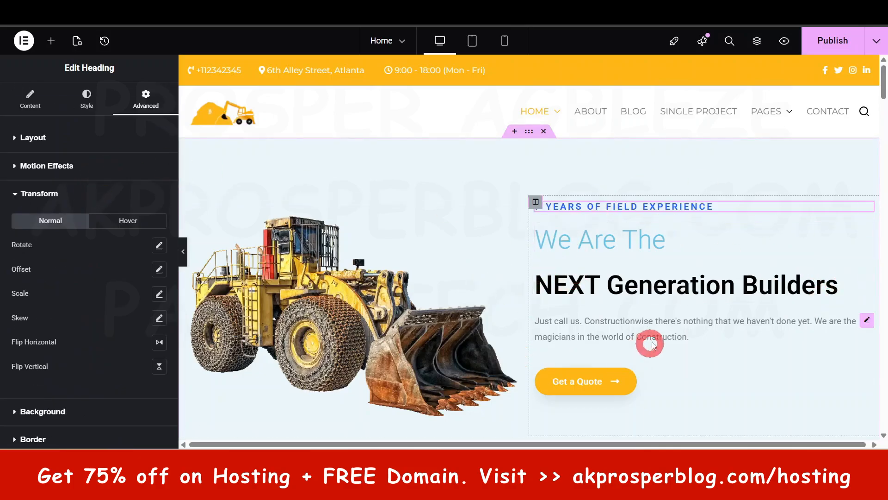
# Step: Try the Info, Success and Warning types on the Get a Quote button, and return its type to Default
pyautogui.scroll(-1, 676, 259)
pyautogui.click(594, 329)
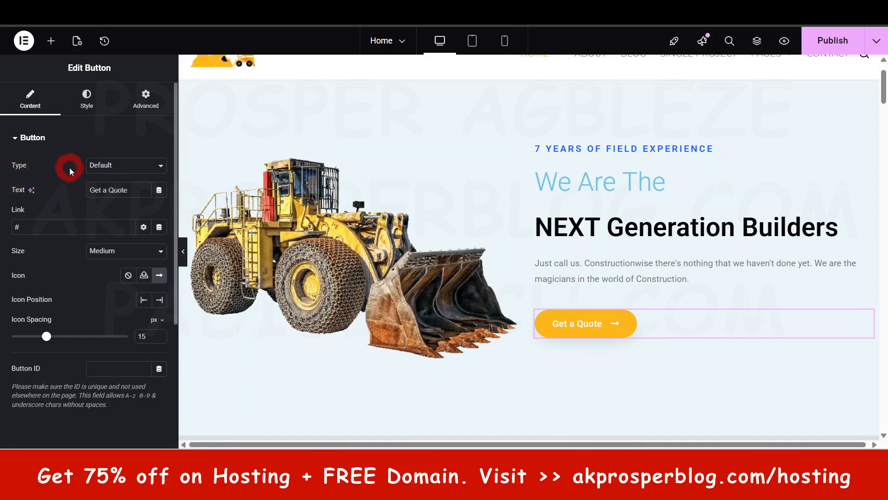
pyautogui.click(97, 165)
pyautogui.click(101, 192)
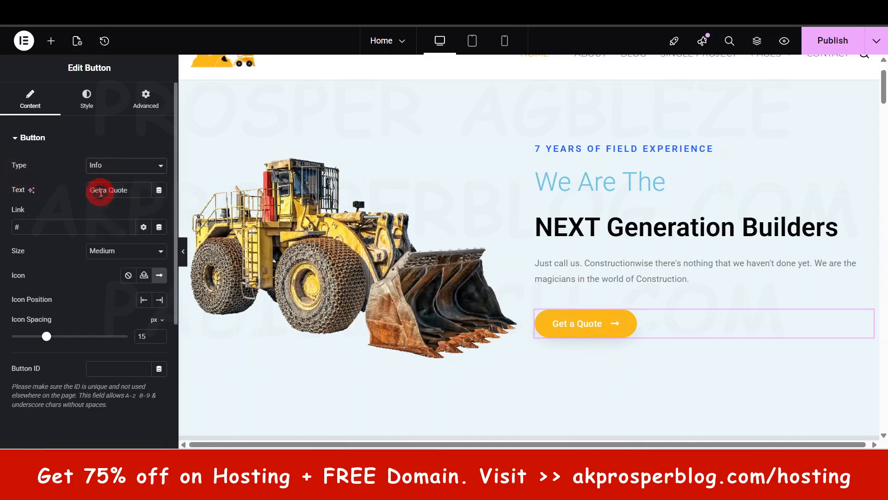
pyautogui.click(108, 167)
pyautogui.click(110, 207)
pyautogui.click(112, 166)
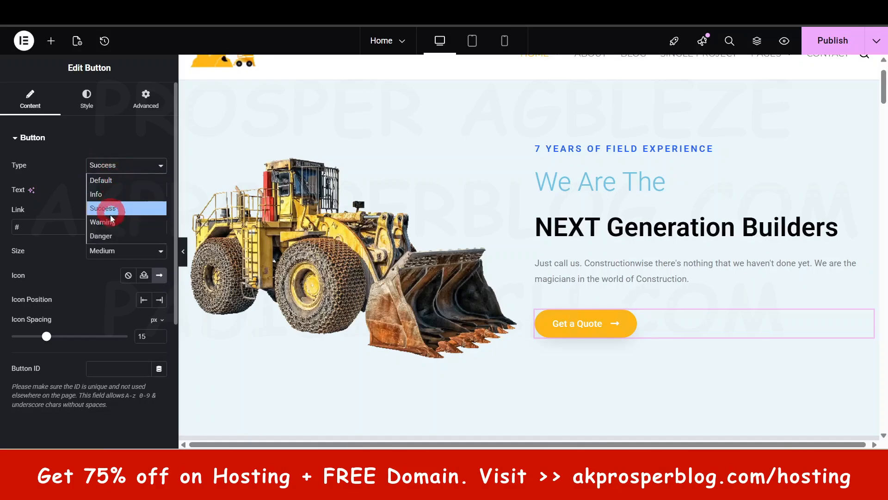
pyautogui.click(111, 219)
pyautogui.click(119, 170)
pyautogui.click(119, 180)
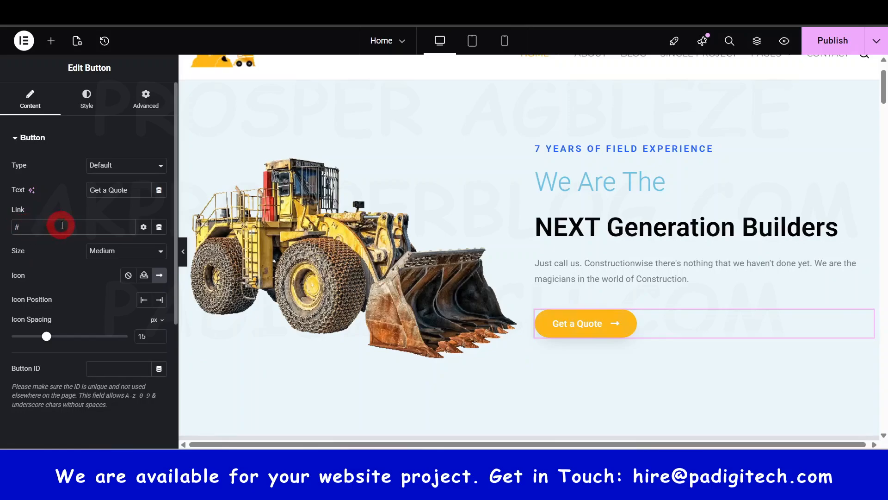
# Step: Look at the dynamic content and link options of the Get a Quote button
pyautogui.click(159, 227)
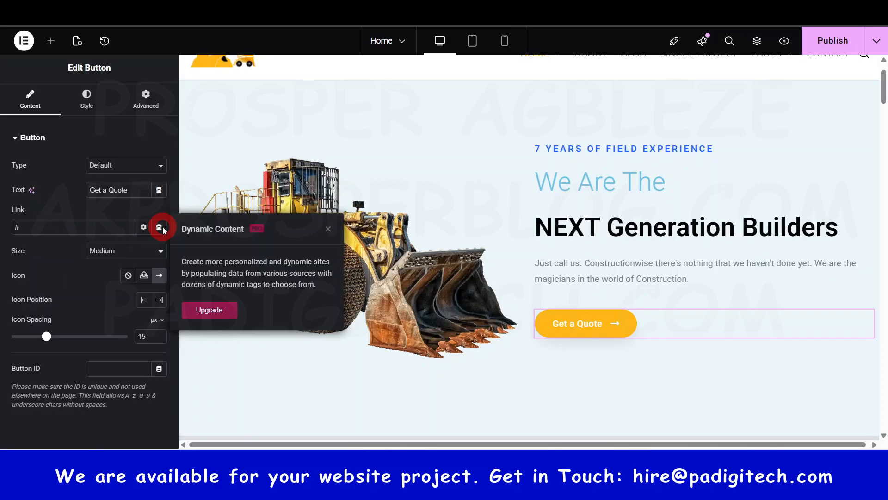
pyautogui.click(144, 227)
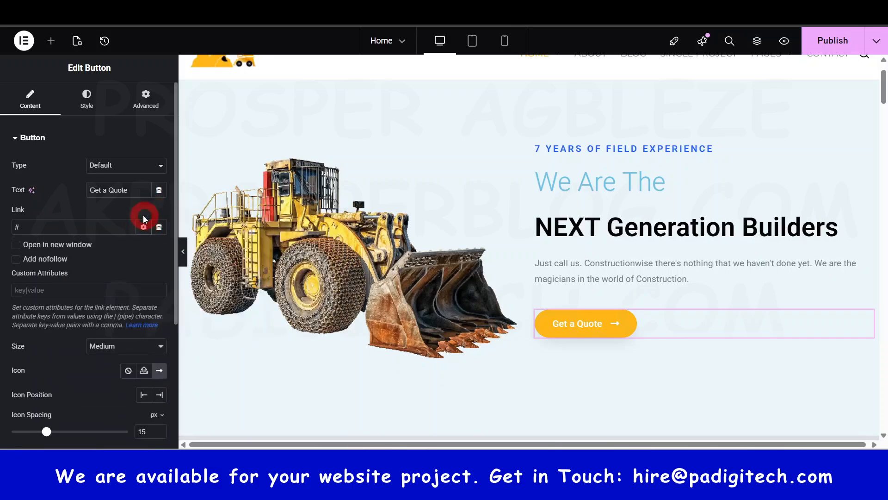
pyautogui.click(58, 223)
pyautogui.click(567, 324)
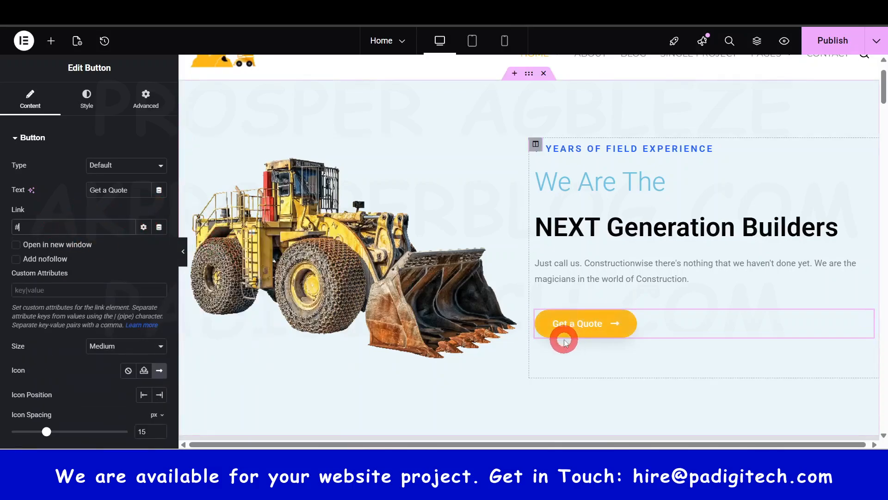
pyautogui.scroll(1, 648, 219)
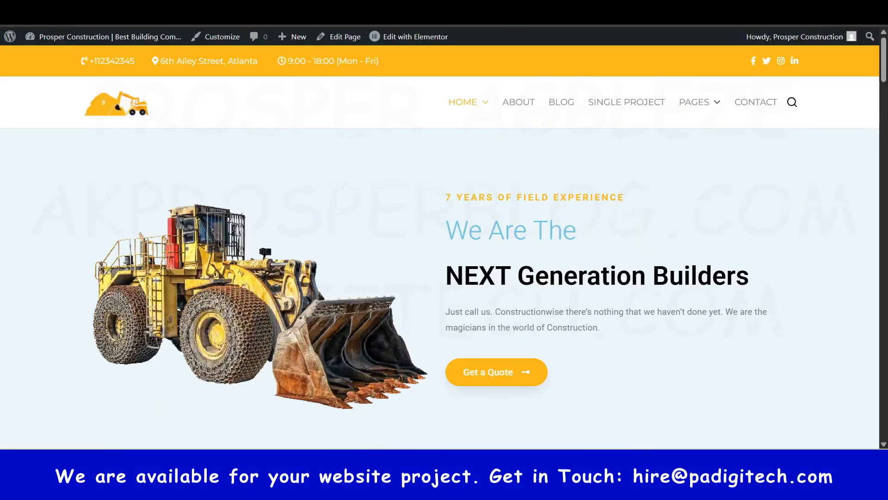
pyautogui.click(750, 102)
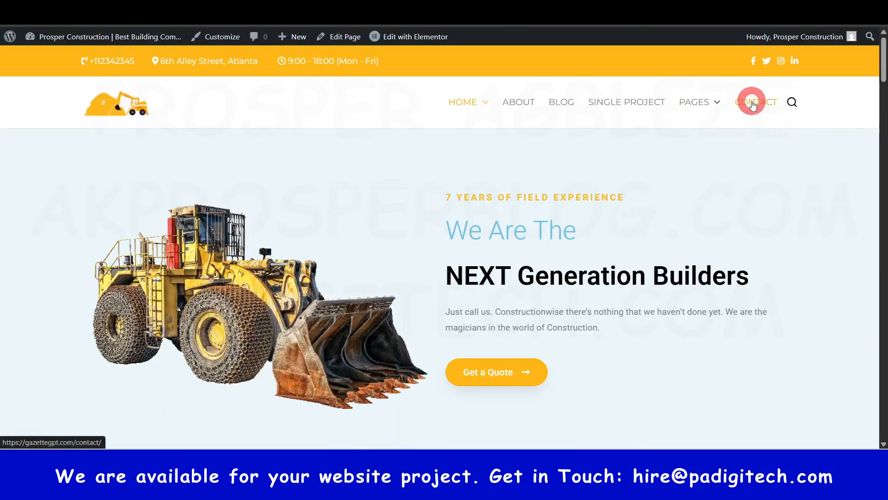
pyautogui.rightClick(752, 104)
pyautogui.click(666, 204)
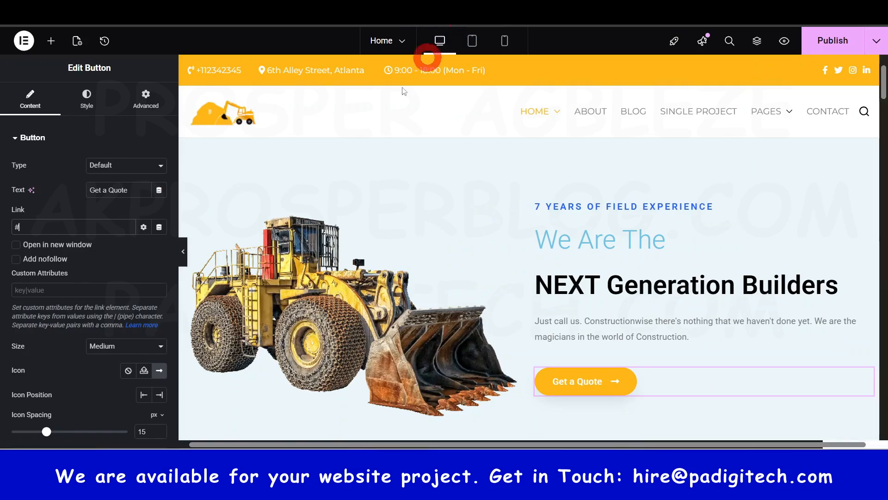
pyautogui.click(87, 228)
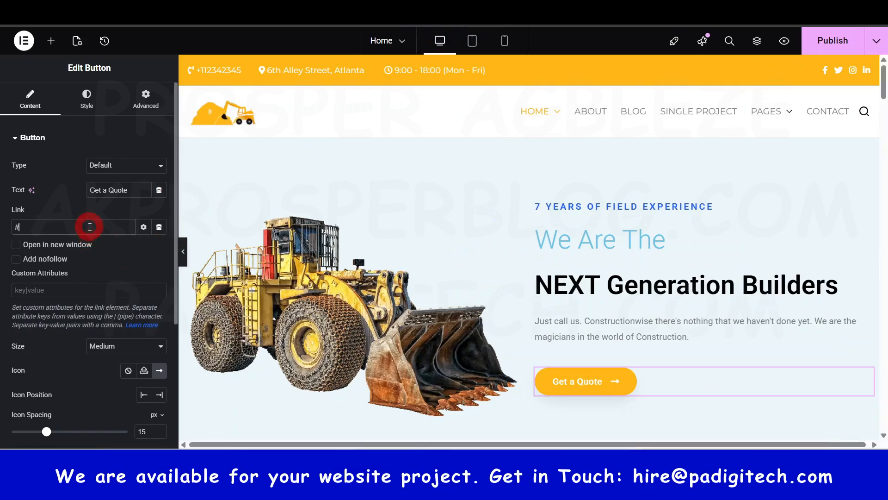
pyautogui.hotkey('ctrl', 'a')
pyautogui.hotkey('ctrl', 'v')
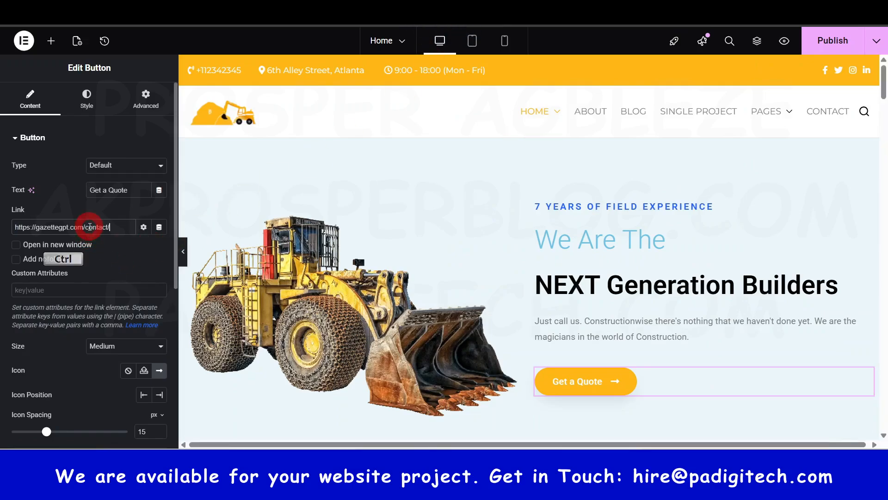
pyautogui.click(144, 227)
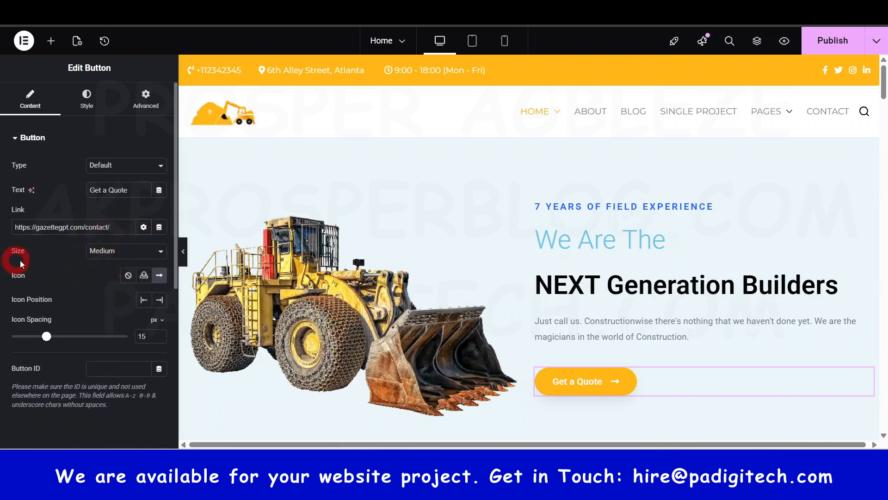
# Step: Set the Get a Quote button's size to Large
pyautogui.click(110, 251)
pyautogui.click(110, 304)
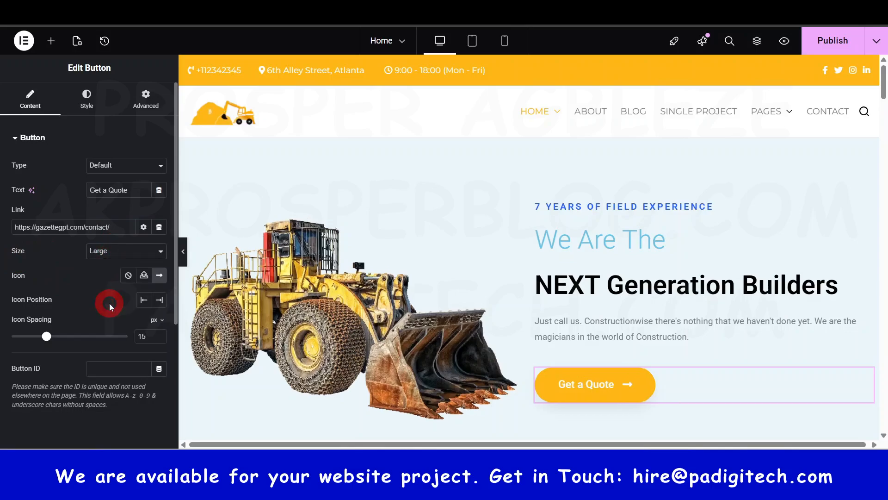
# Step: Set the Get a Quote button's size to Medium, and dismiss the licence reminder
pyautogui.click(650, 397)
pyautogui.click(135, 250)
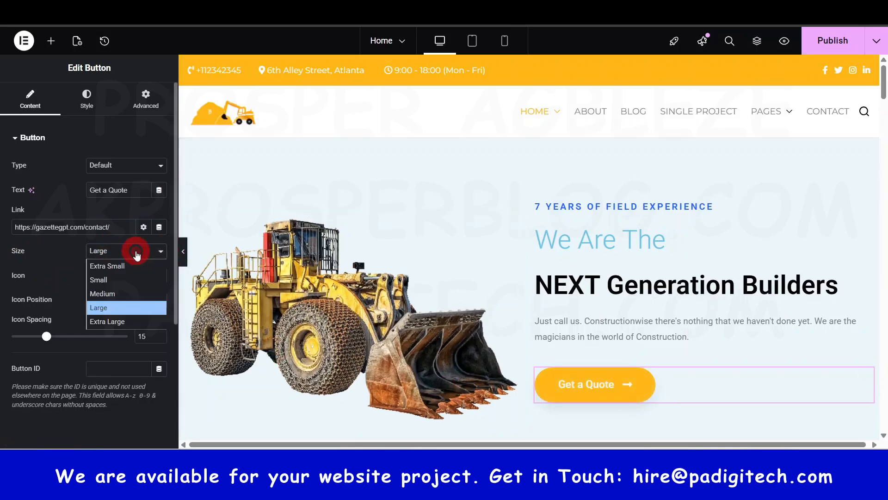
pyautogui.click(122, 293)
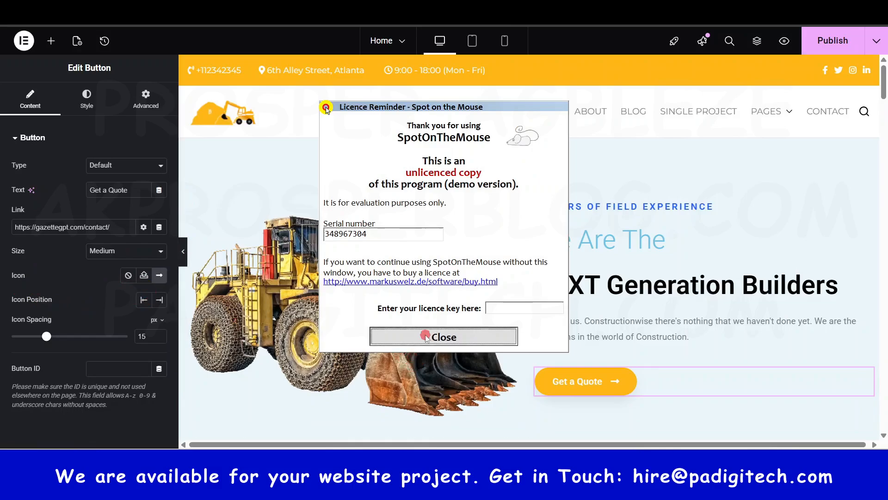
pyautogui.click(444, 335)
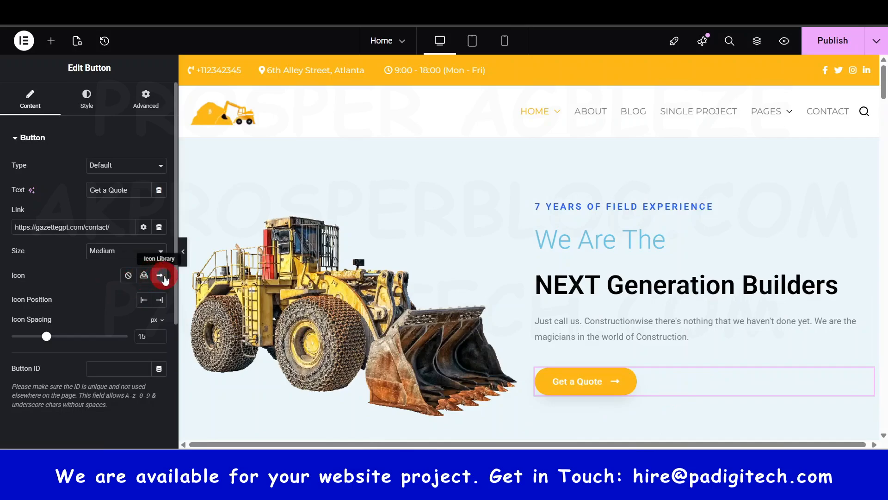
# Step: Remove the arrow icon from the Get a Quote button, and look at the icon library without choosing a replacement
pyautogui.click(129, 276)
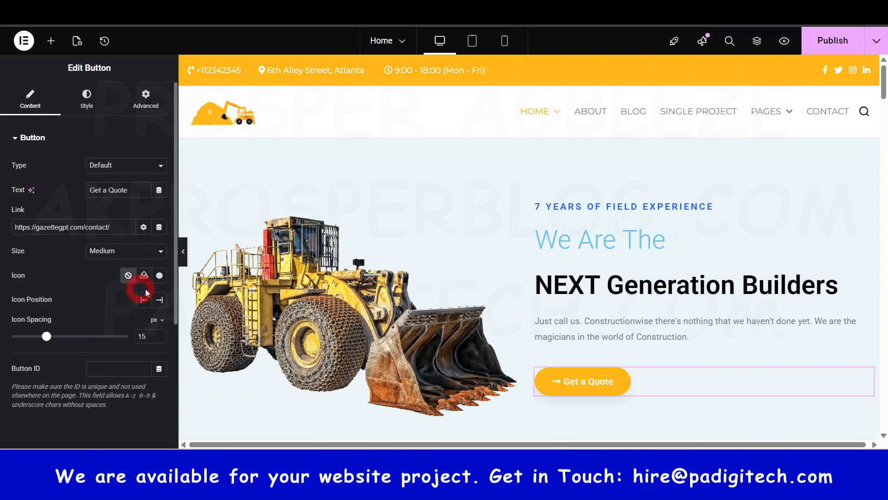
pyautogui.click(158, 275)
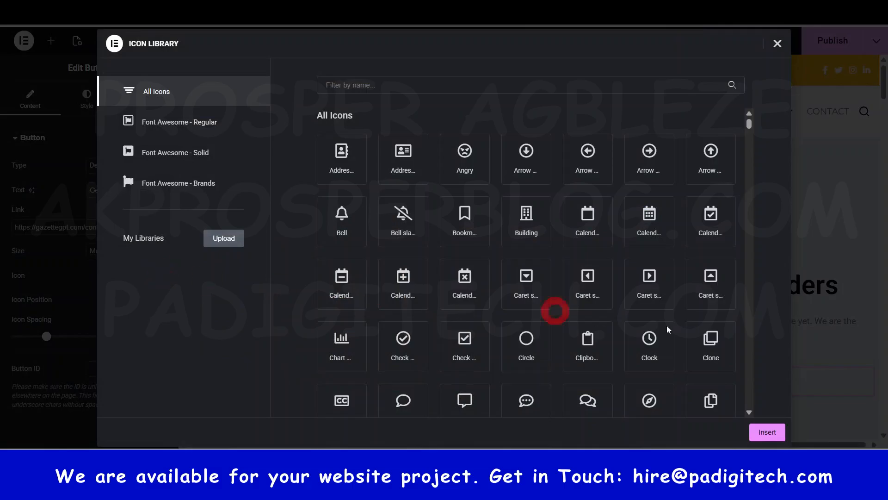
pyautogui.click(777, 431)
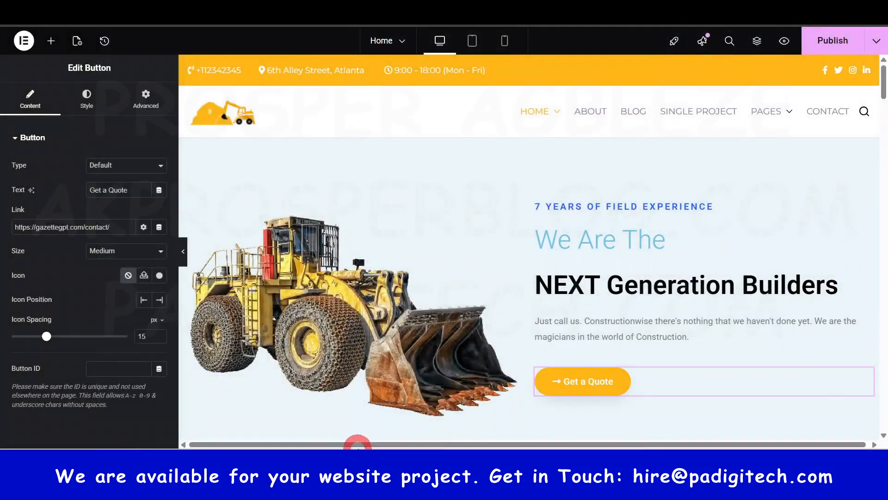
pyautogui.click(159, 300)
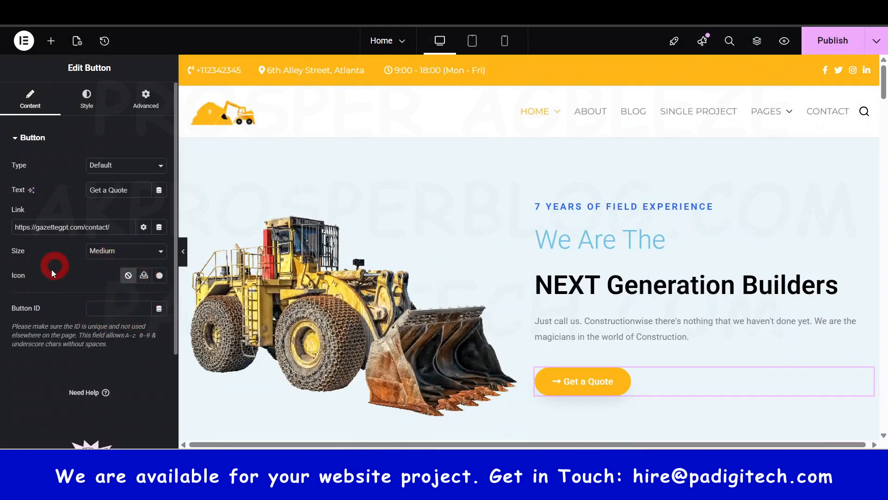
# Step: Try the centre, right and stretch positions for the Get a Quote button, and return it to left
pyautogui.click(98, 97)
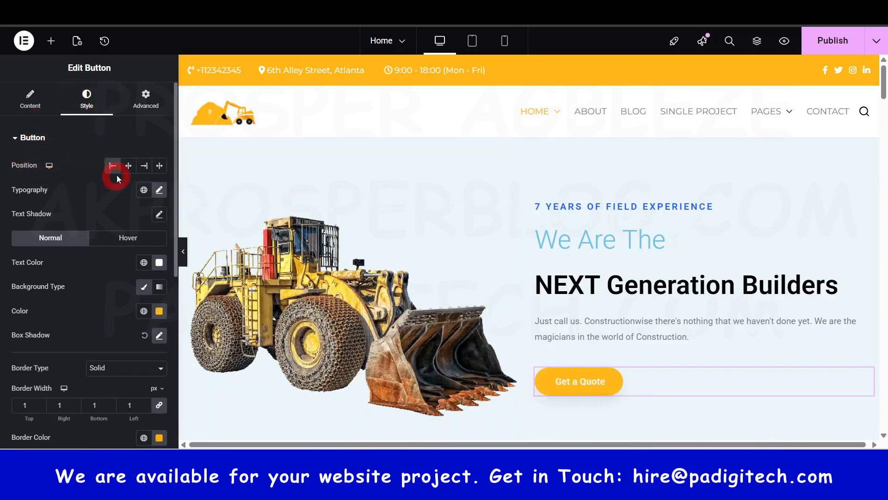
pyautogui.click(127, 165)
pyautogui.click(144, 166)
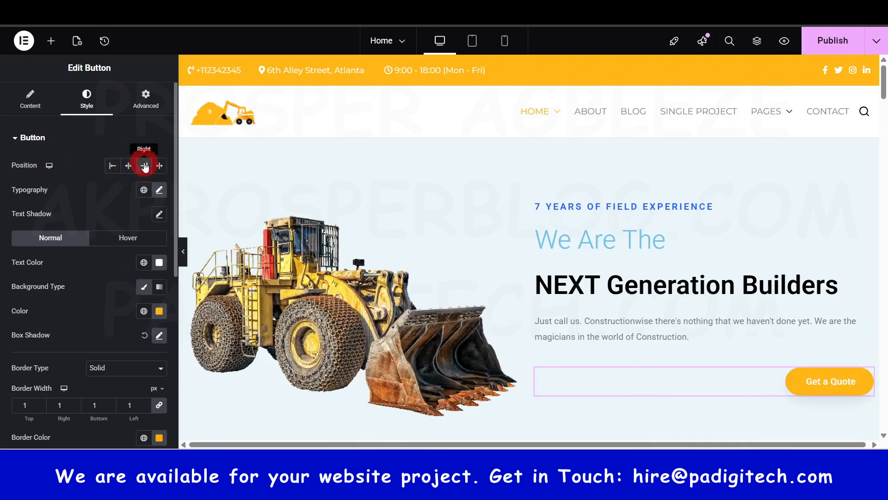
pyautogui.click(160, 165)
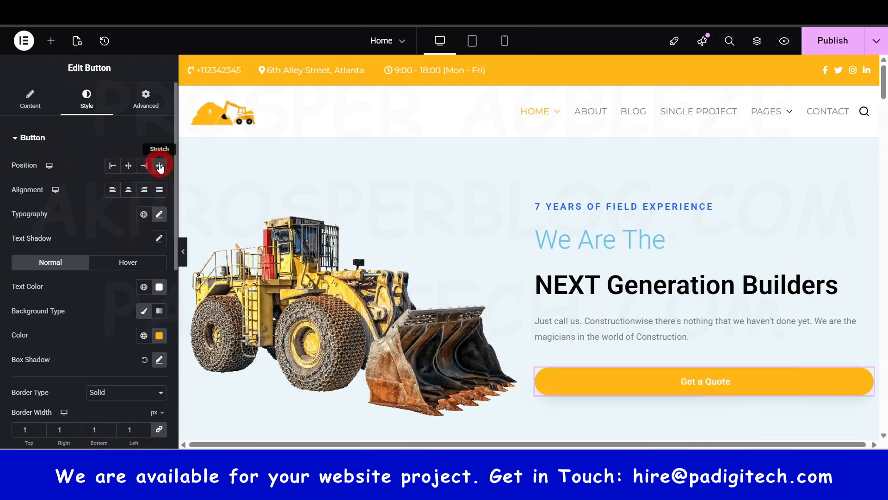
pyautogui.click(115, 167)
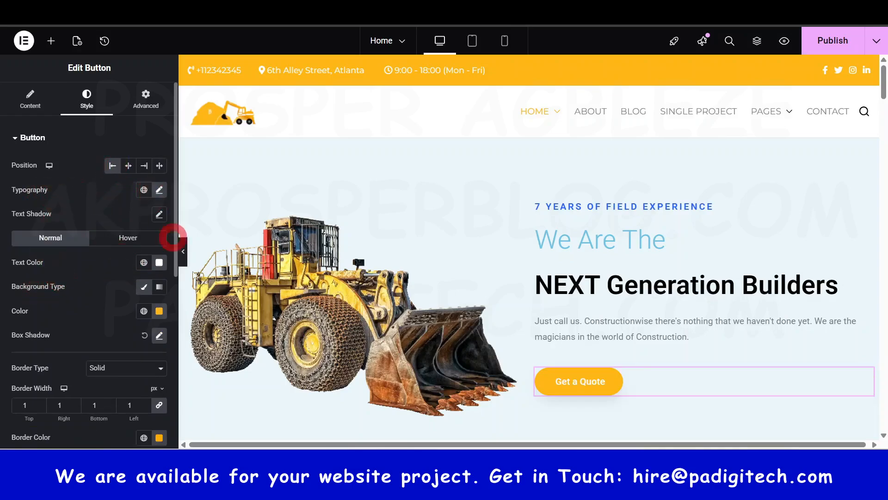
# Step: Look at the typography and text shadow options of the Get a Quote button
pyautogui.click(159, 190)
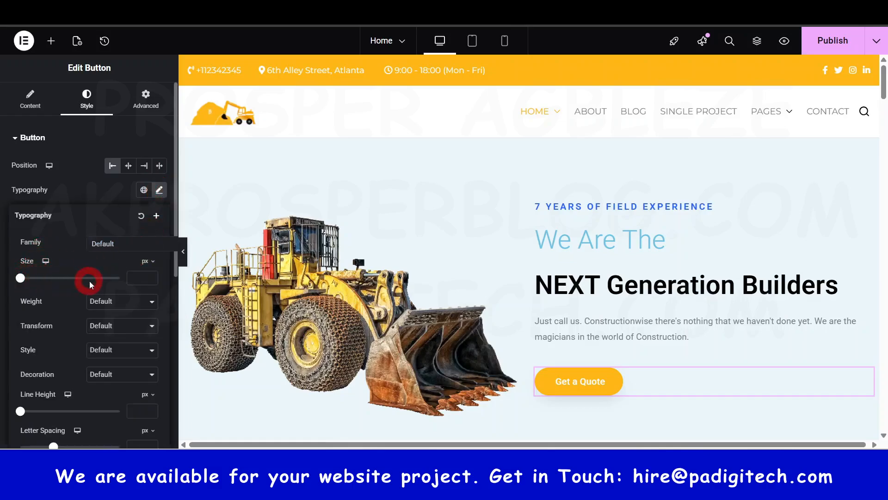
pyautogui.scroll(-3, 105, 361)
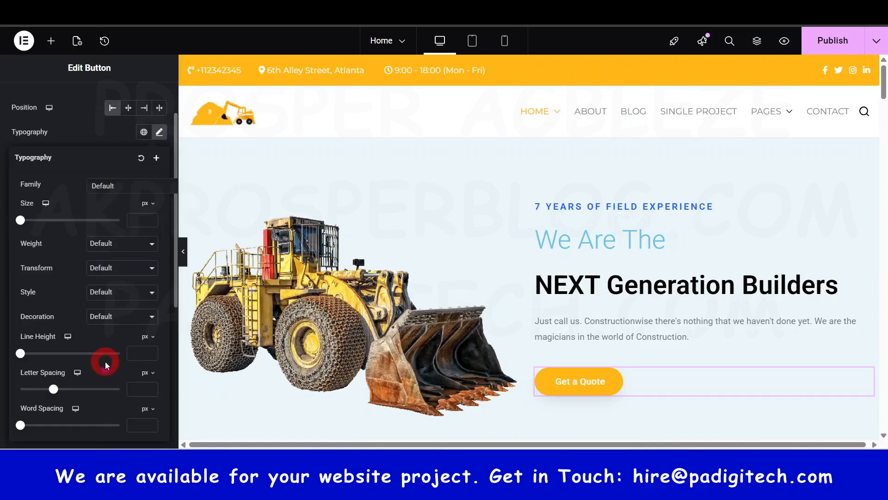
pyautogui.scroll(-3, 69, 341)
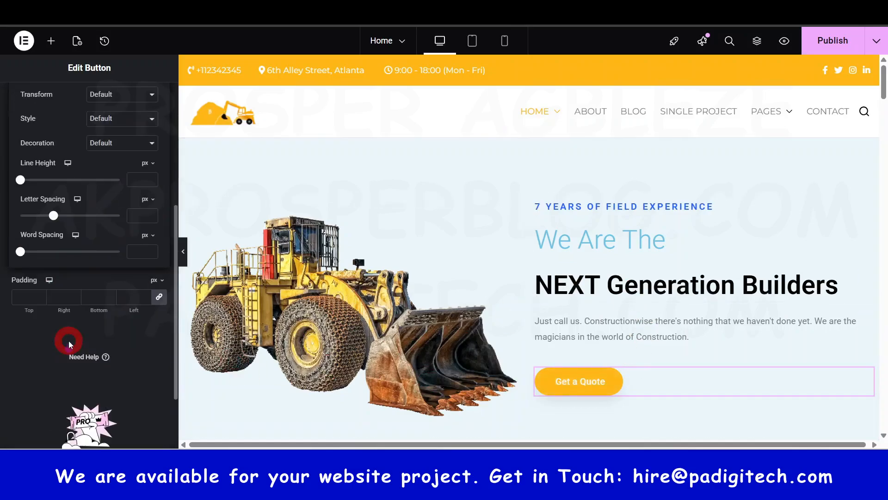
pyautogui.scroll(5, 79, 296)
pyautogui.click(158, 192)
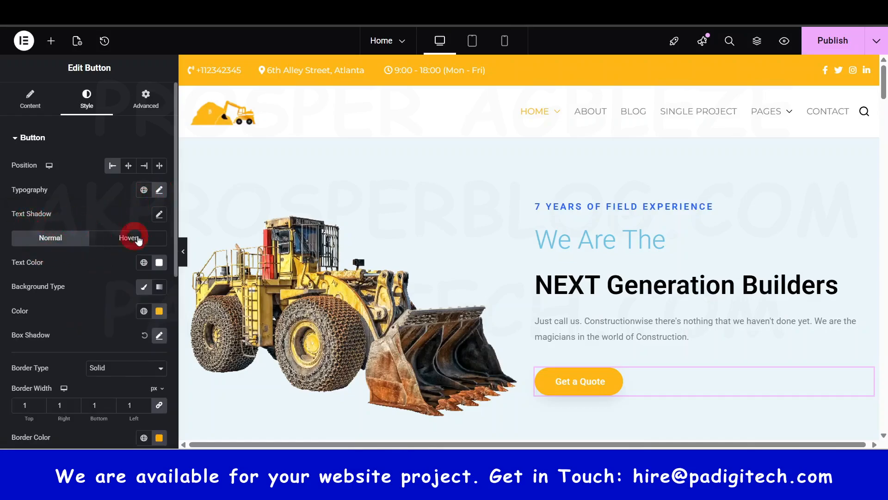
pyautogui.click(159, 214)
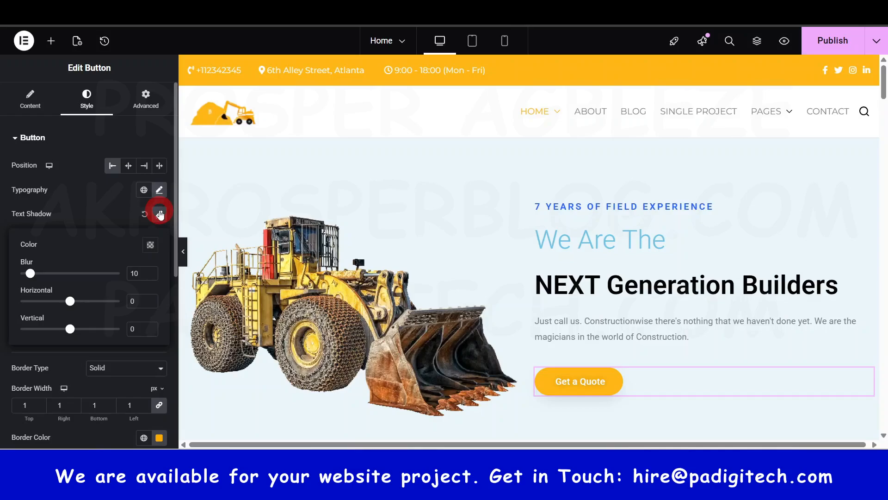
pyautogui.click(159, 213)
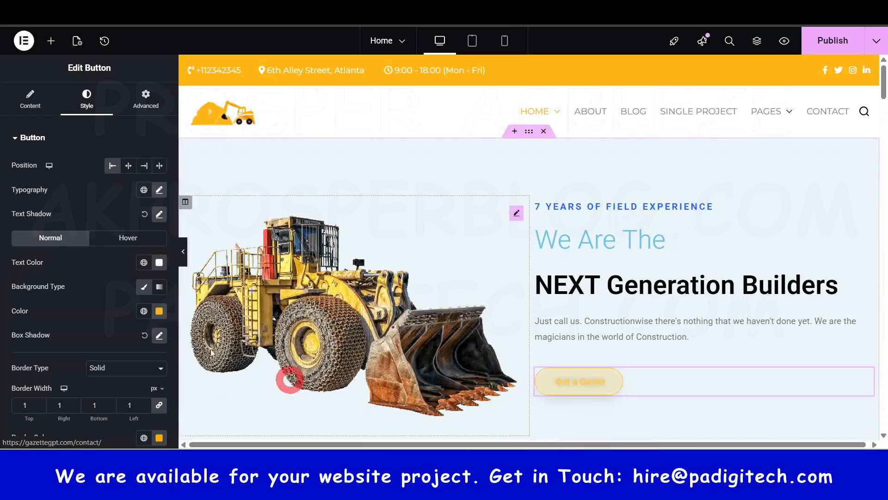
pyautogui.click(57, 242)
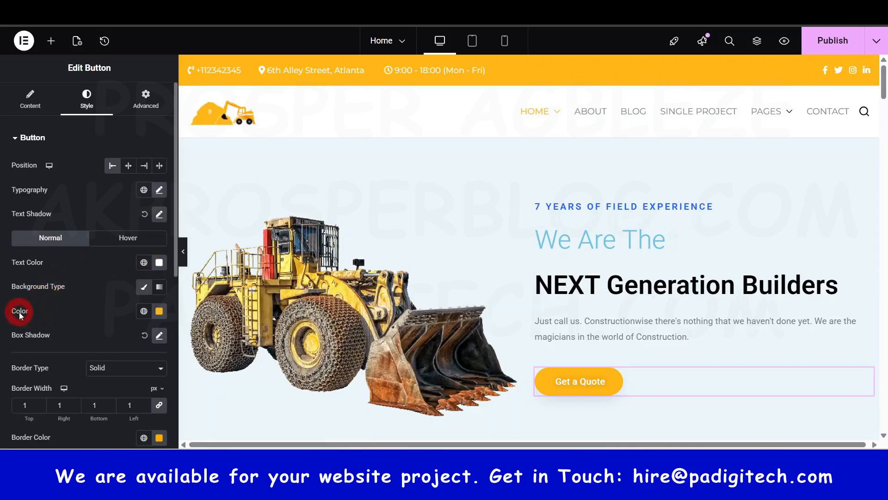
# Step: Change the Get a Quote button's normal background colour to blue, #1684FF
pyautogui.scroll(-1, 167, 314)
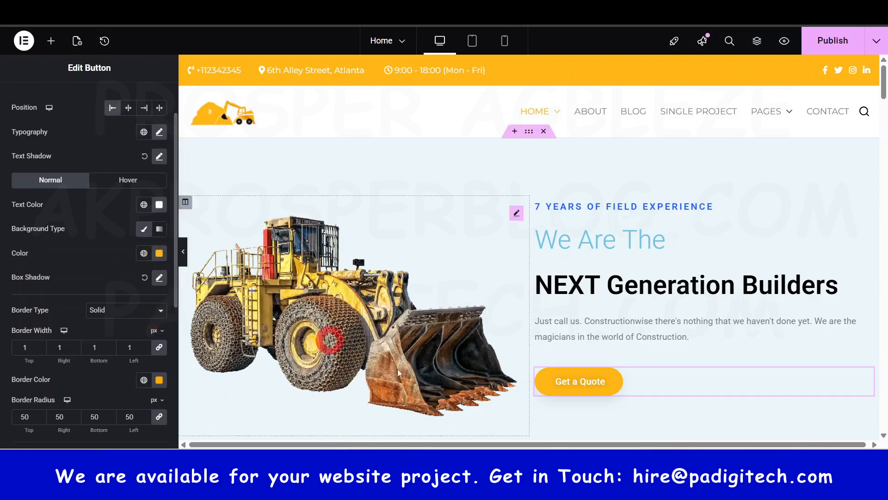
pyautogui.click(159, 253)
pyautogui.moveTo(112, 395); pyautogui.dragTo(176, 404)
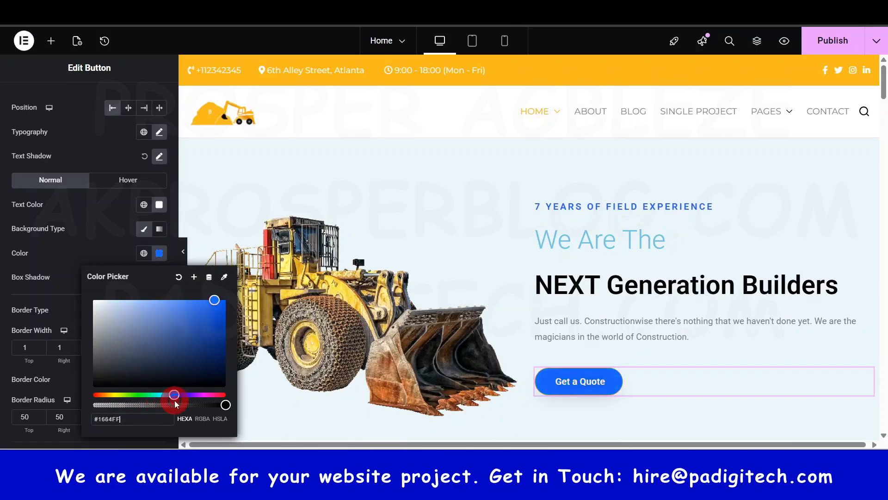
pyautogui.click(111, 240)
pyautogui.click(158, 347)
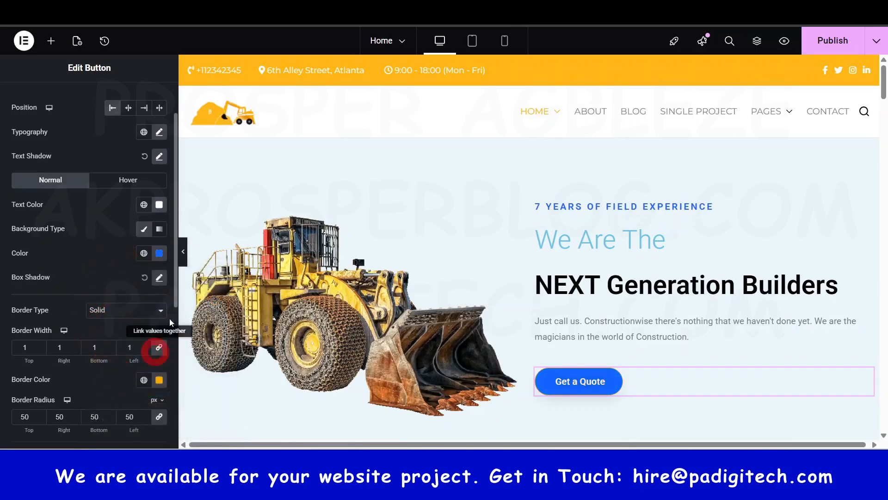
# Step: Try the Grow hover animation on the Get a Quote button, and set its hover animation to Pulse
pyautogui.click(120, 181)
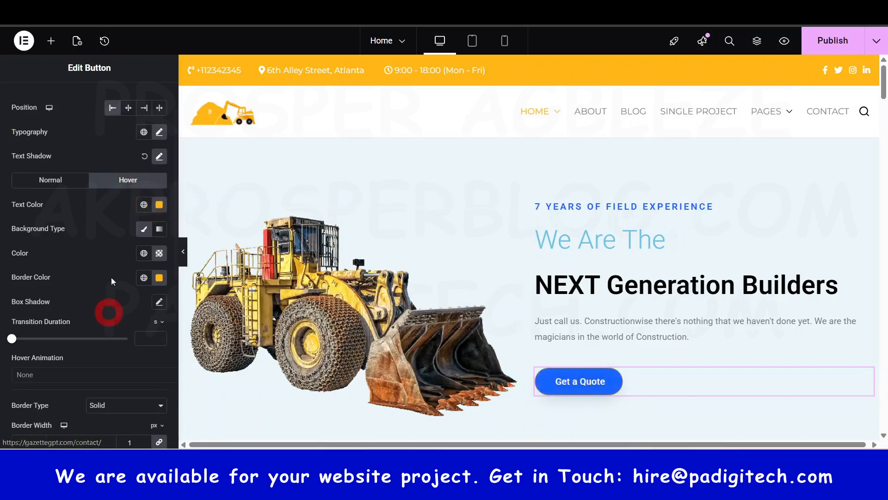
pyautogui.scroll(-1, 106, 343)
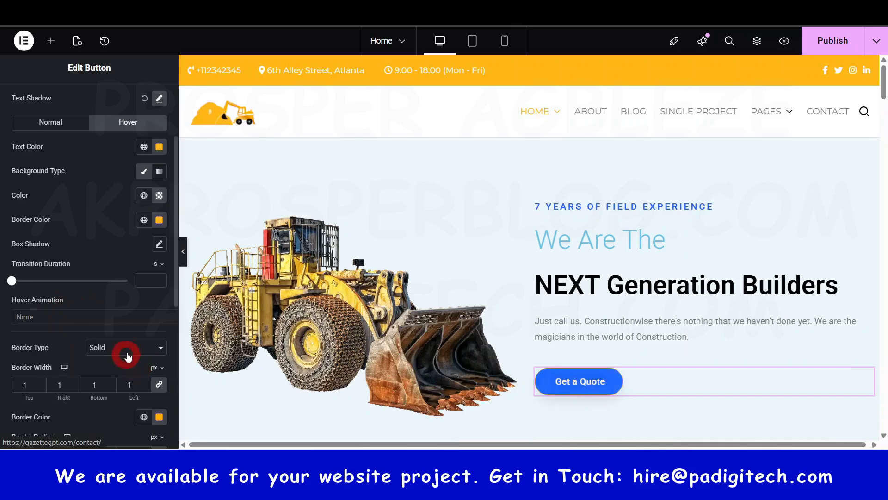
pyautogui.click(27, 317)
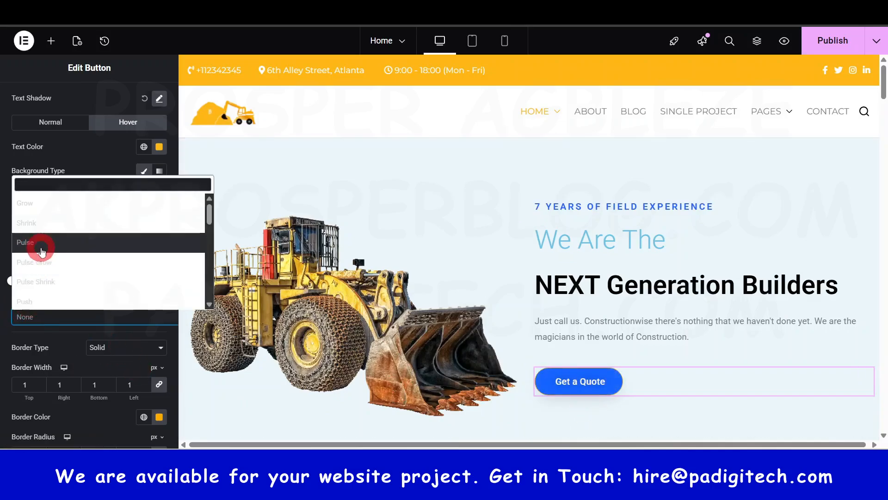
pyautogui.click(47, 211)
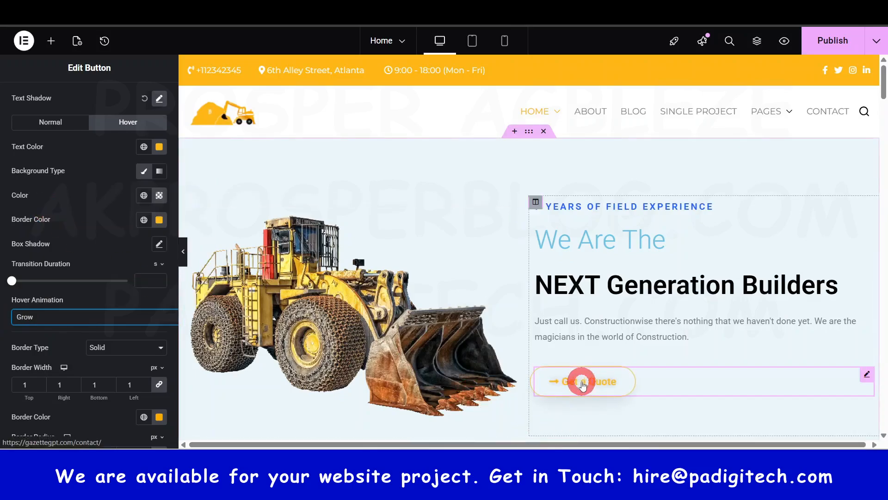
pyautogui.click(79, 318)
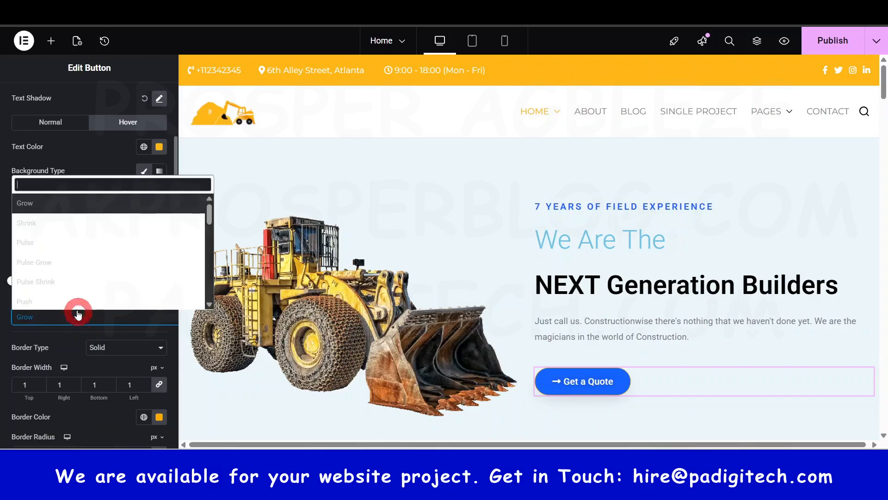
pyautogui.click(54, 243)
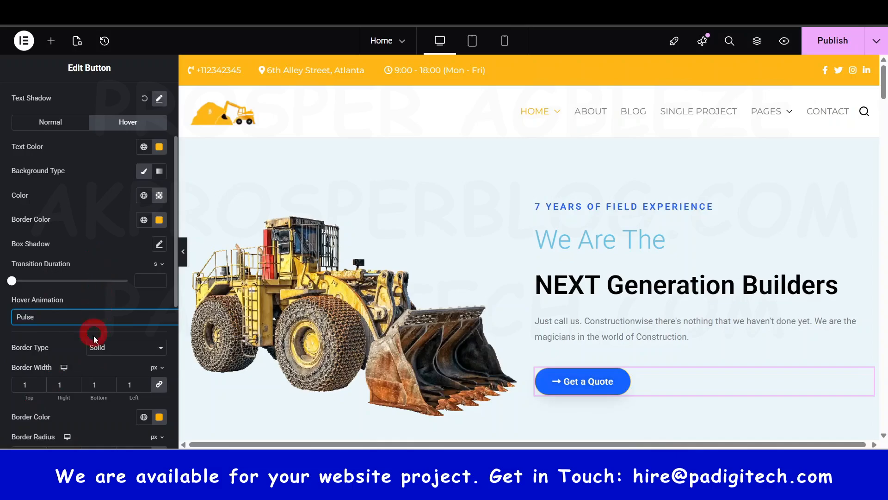
pyautogui.click(133, 317)
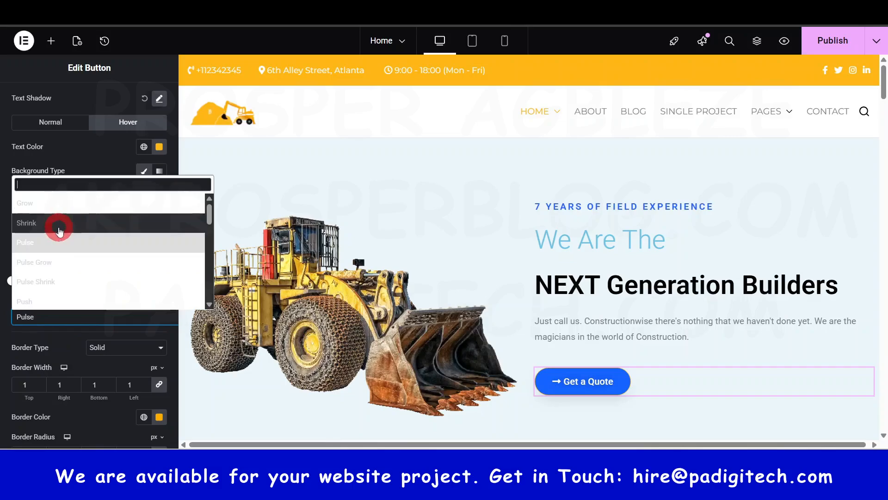
pyautogui.scroll(-3, 53, 294)
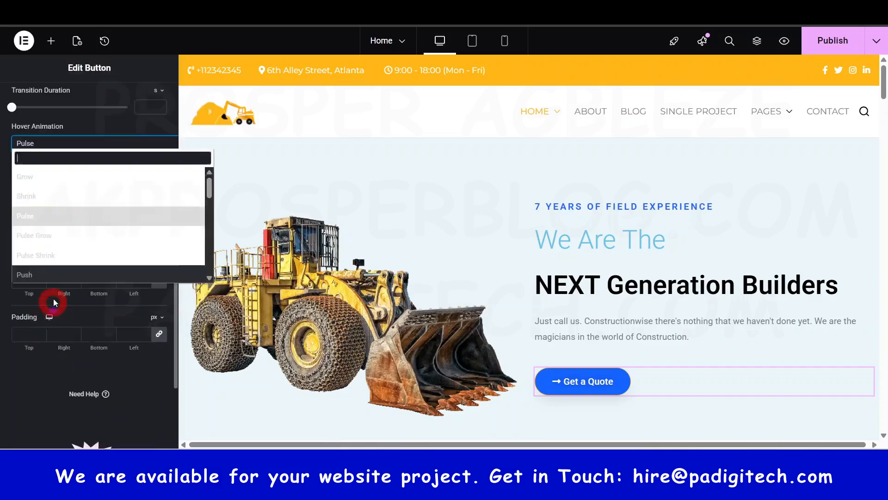
pyautogui.click(146, 406)
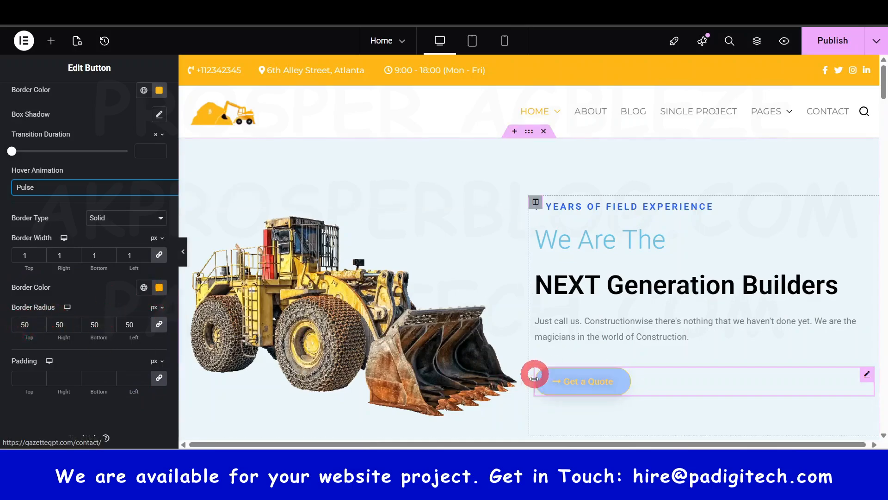
# Step: Set the button's border radius to 4 px on all corners, and try a 13 px border width before returning it to 1 px
pyautogui.click(145, 327)
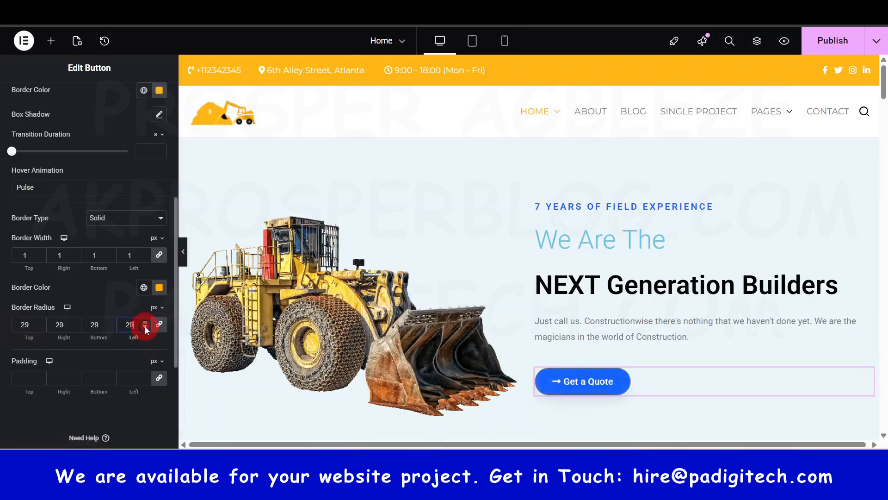
pyautogui.moveTo(145, 326); pyautogui.dragTo(146, 327)
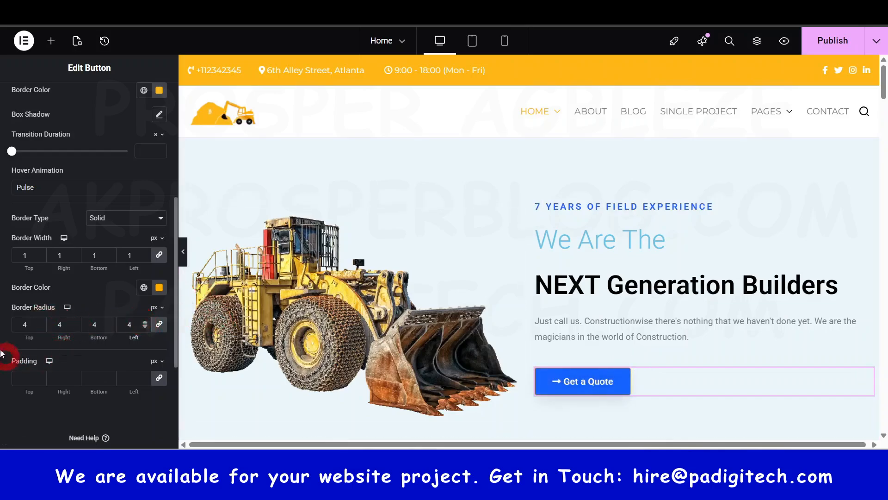
pyautogui.click(146, 252)
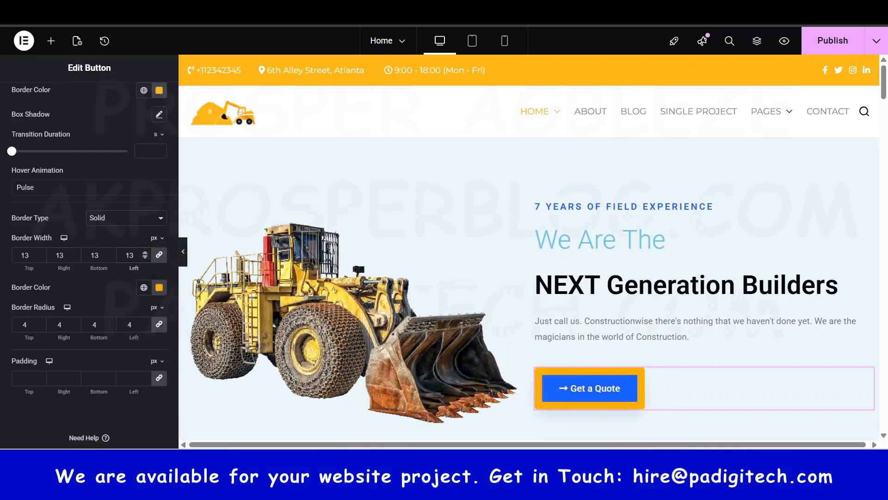
pyautogui.press('BackSpace')
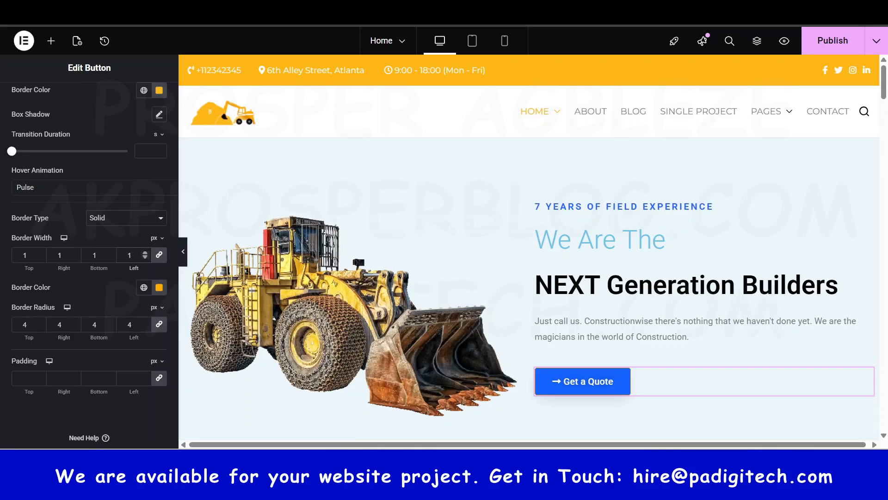
pyautogui.scroll(-3, 581, 222)
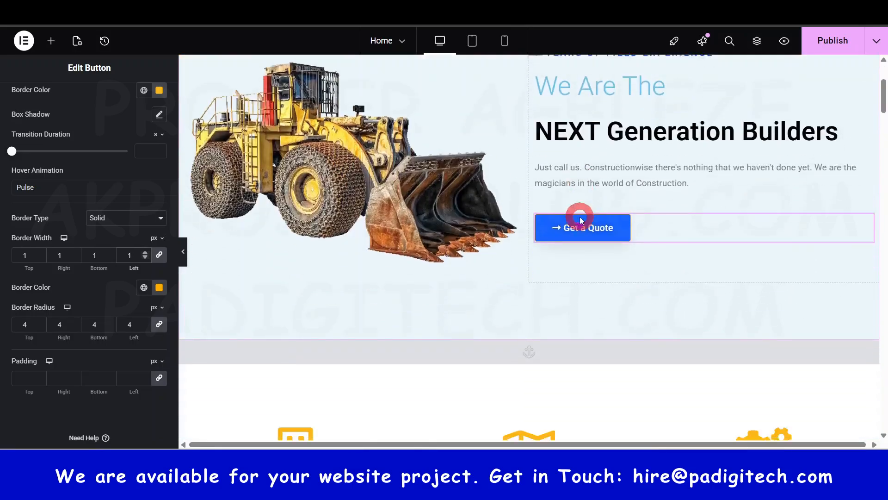
# Step: Open the media picker for the hero section's bulldozer image, look at uploading a file from the computer, and leave the existing image in place
pyautogui.scroll(-2, 578, 217)
pyautogui.scroll(5, 454, 241)
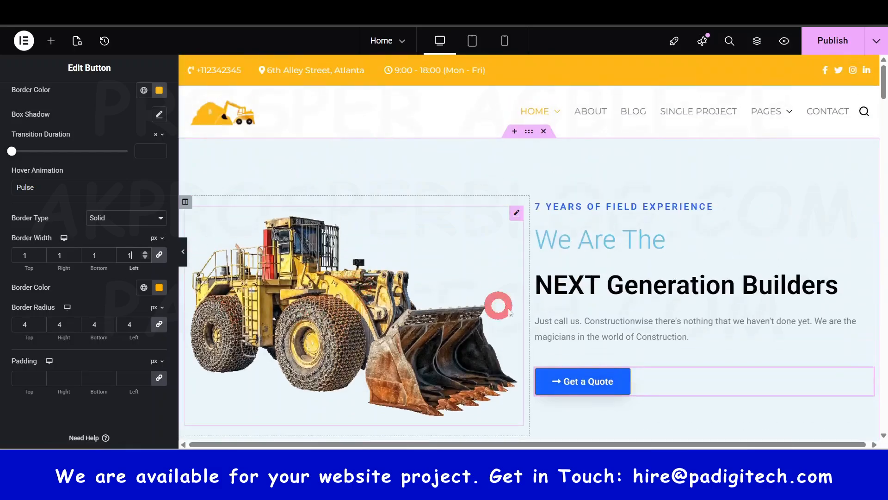
pyautogui.click(329, 289)
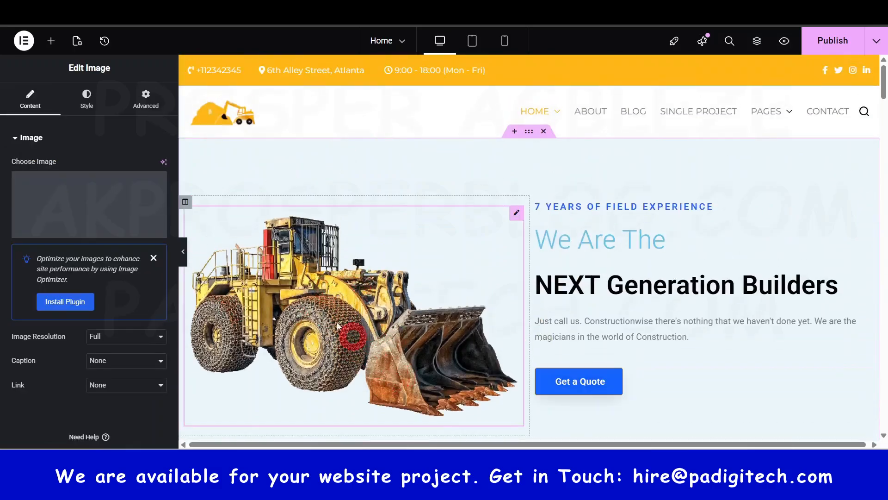
pyautogui.moveTo(133, 200)
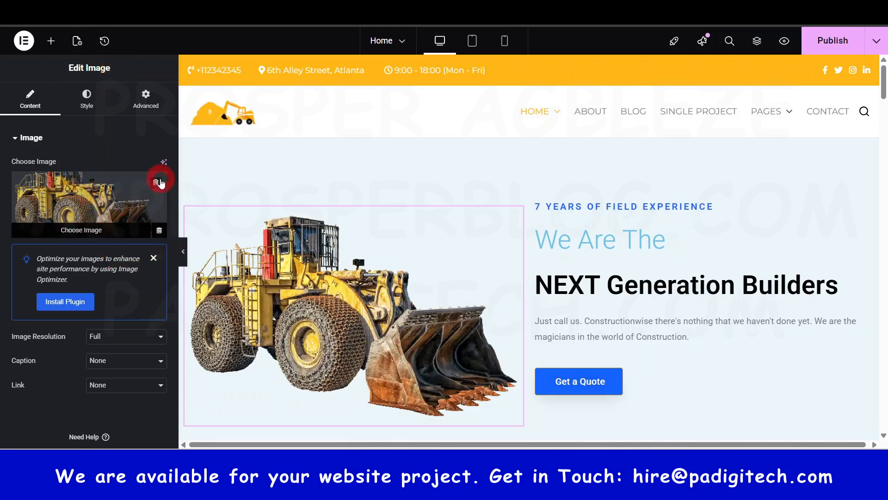
pyautogui.click(109, 192)
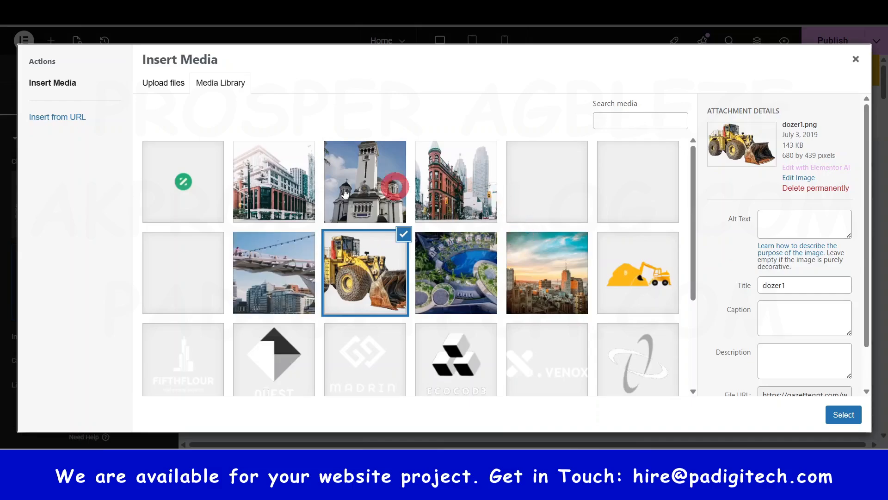
pyautogui.click(167, 85)
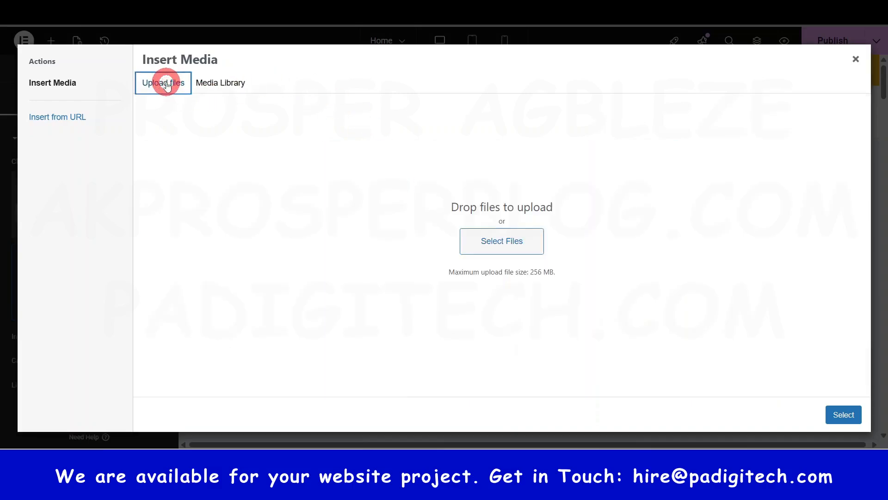
pyautogui.click(501, 241)
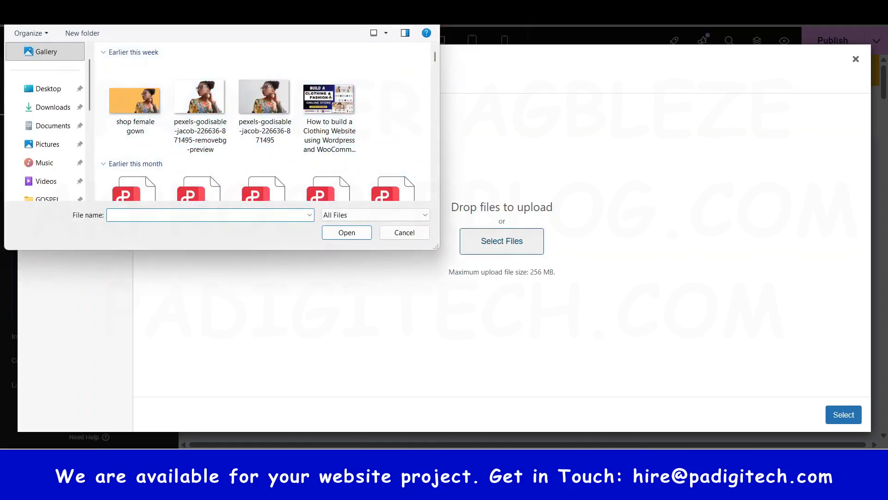
pyautogui.click(427, 10)
pyautogui.click(855, 59)
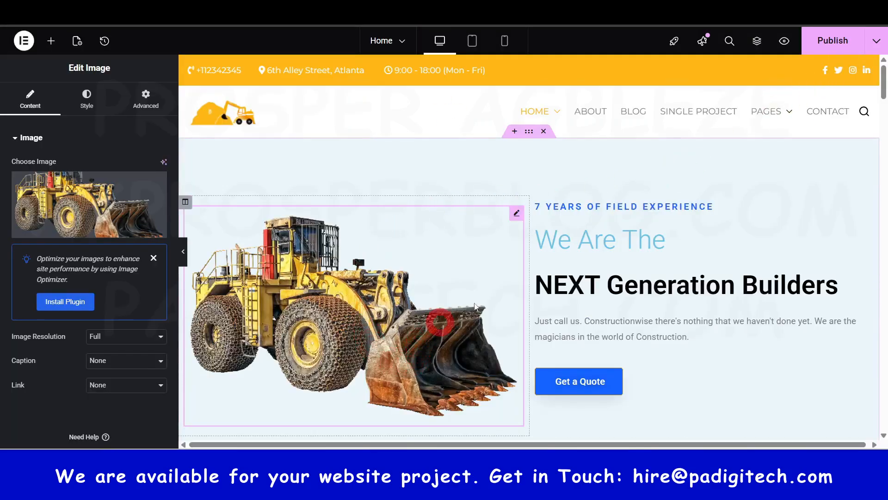
# Step: Open the free stock photo sites Pexels and Pixabay, each in its own new browser tab
pyautogui.hotkey('ctrl', 't')
pyautogui.write('pe')
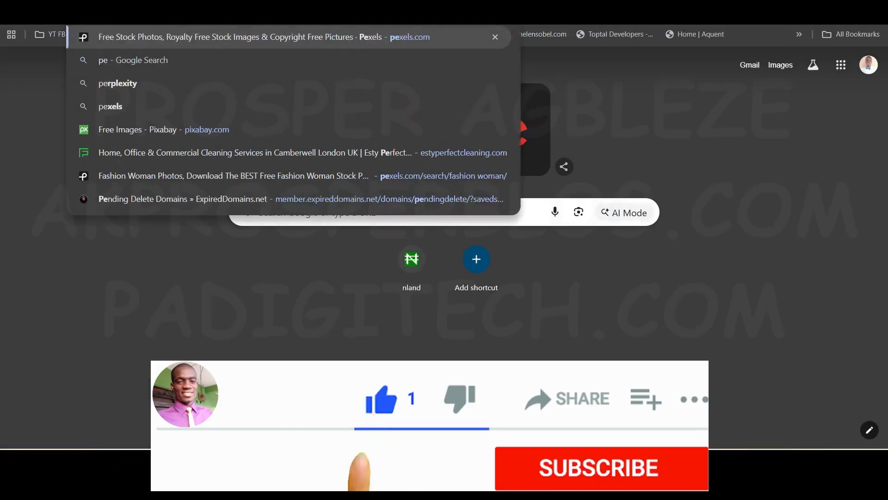
pyautogui.press('Return')
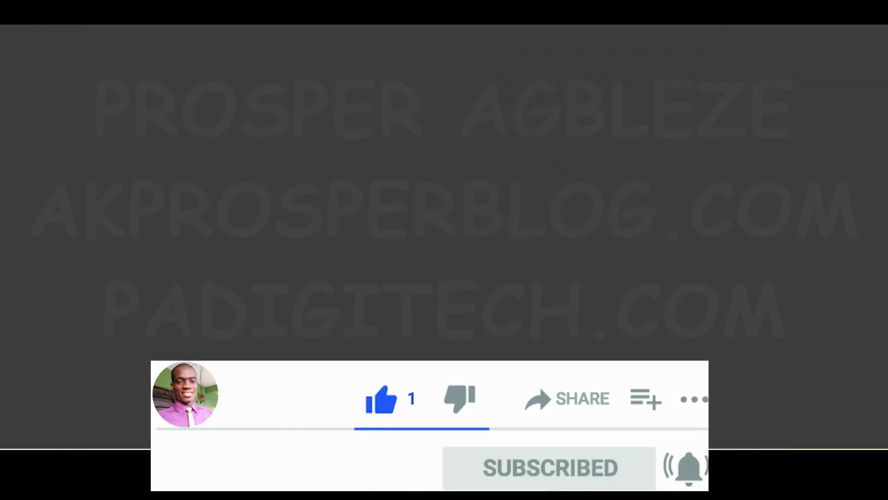
pyautogui.hotkey('ctrl', 't')
pyautogui.write('pi')
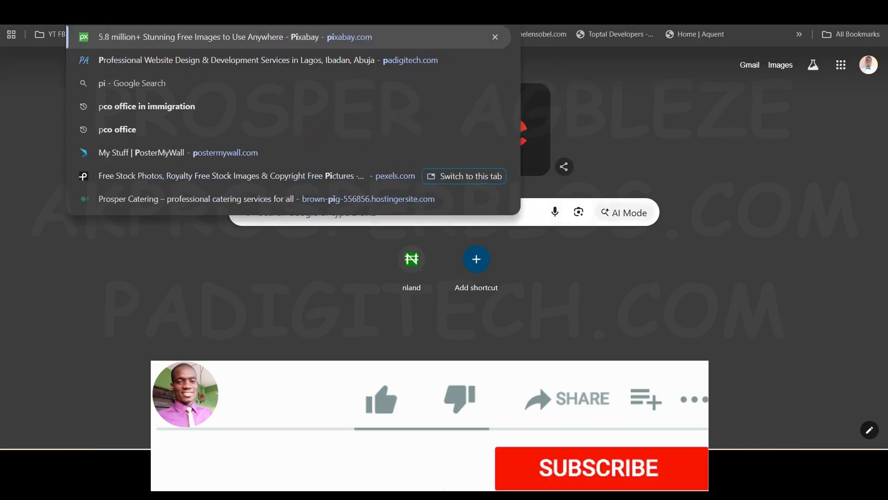
pyautogui.write('x')
pyautogui.click(250, 43)
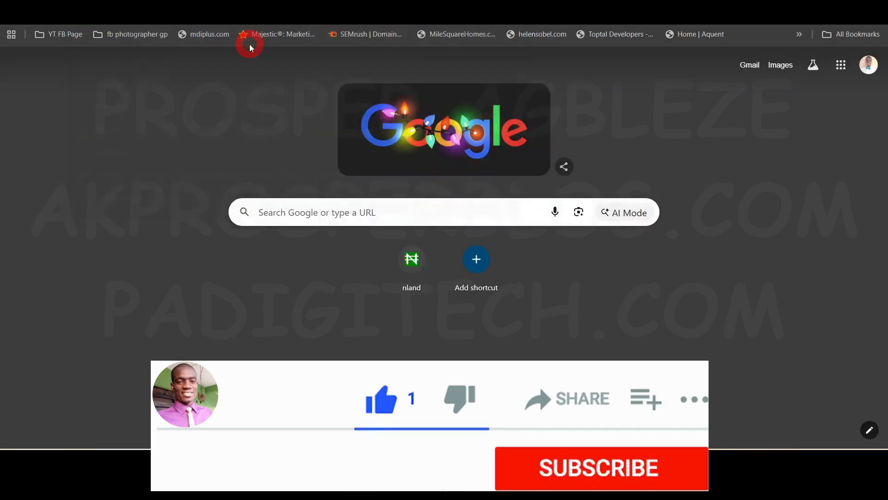
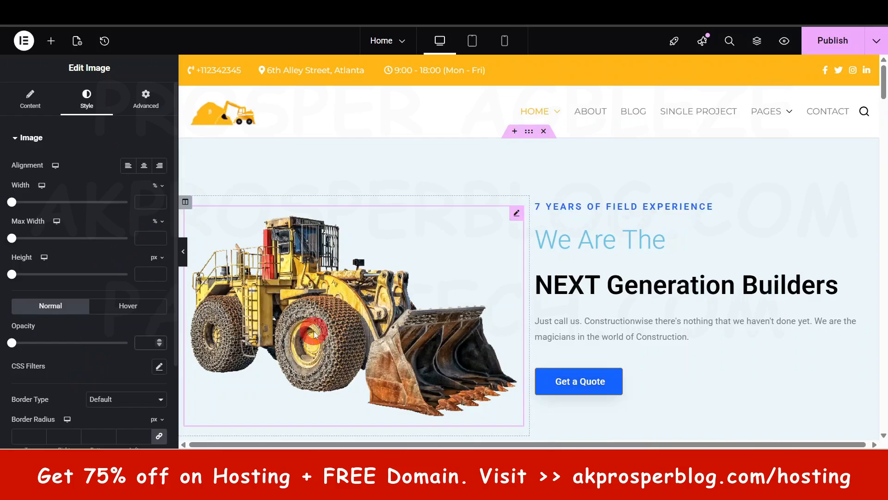
# Step: Review the bulldozer image's style and advanced options, including its border settings
pyautogui.scroll(-3, 313, 341)
pyautogui.scroll(3, 314, 342)
pyautogui.click(146, 99)
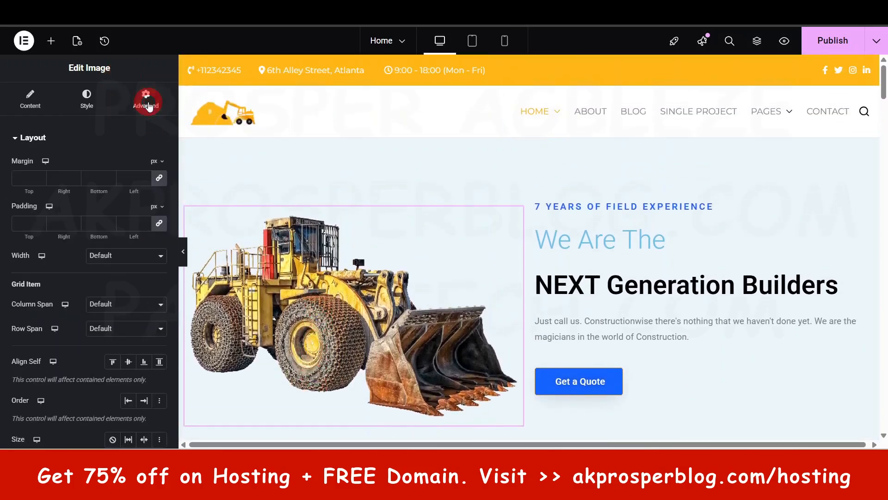
pyautogui.scroll(-10, 51, 224)
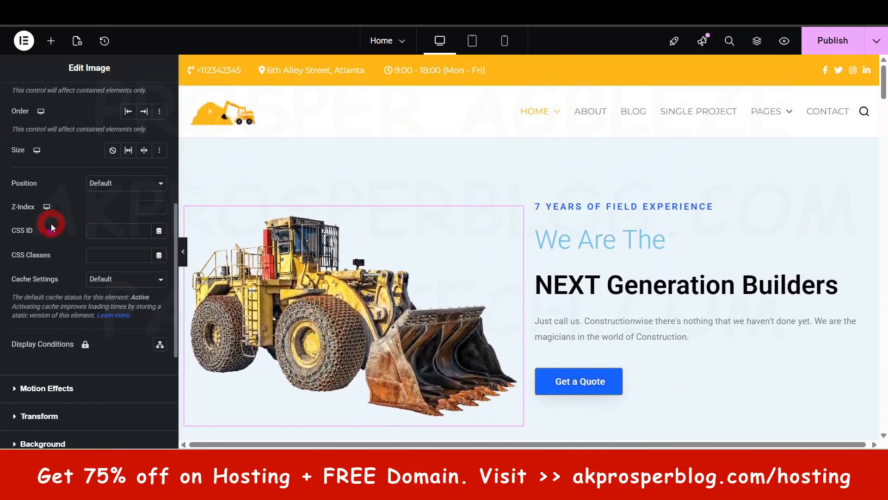
pyautogui.scroll(-3, 249, 273)
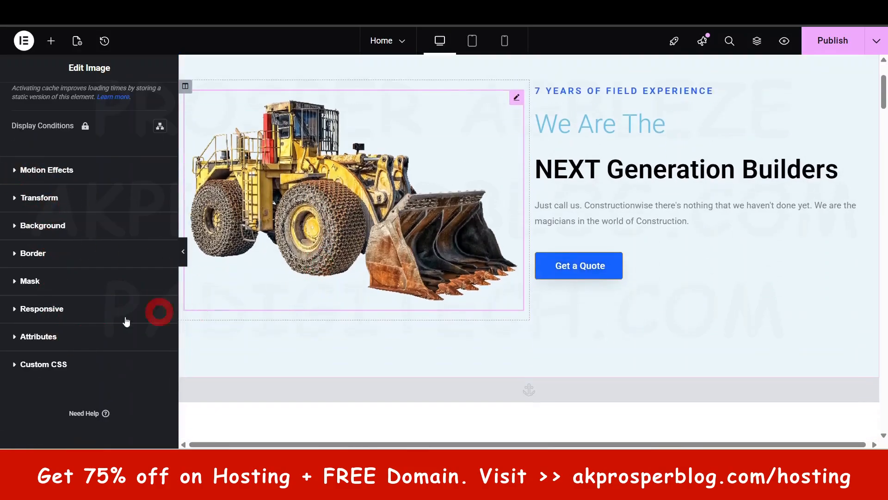
pyautogui.click(42, 253)
pyautogui.scroll(3, 285, 181)
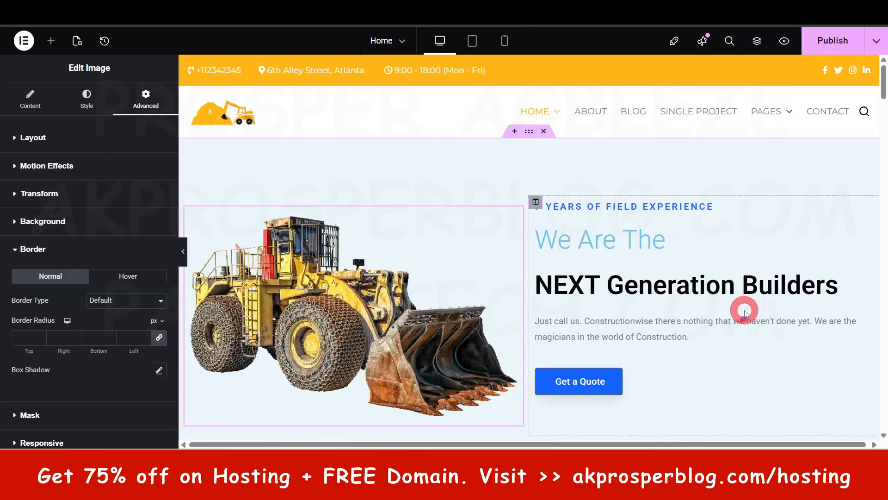
pyautogui.scroll(-5, 743, 310)
pyautogui.scroll(5, 740, 291)
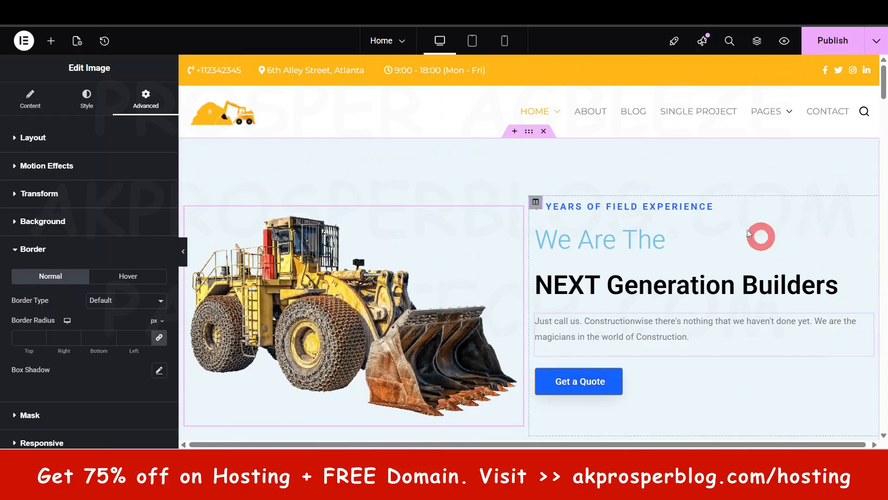
pyautogui.scroll(-3, 501, 340)
pyautogui.scroll(3, 597, 358)
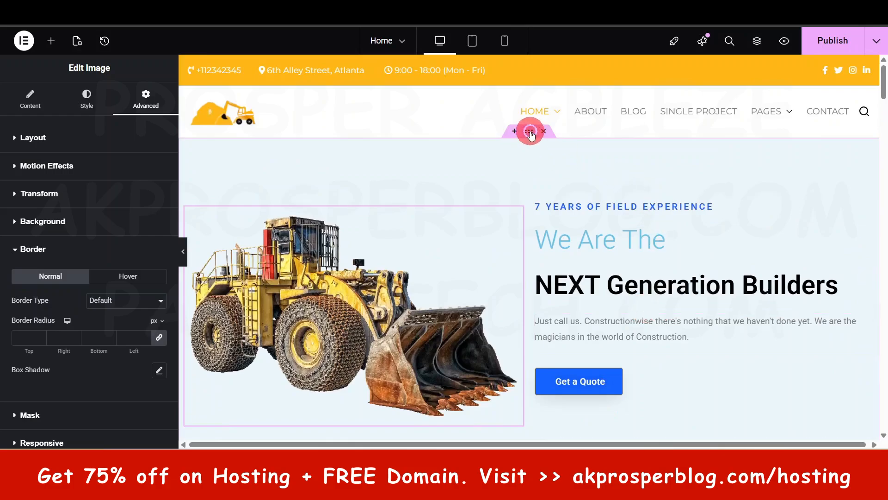
# Step: Open the settings of the hero section and set its background colour to #CDE4EC
pyautogui.click(529, 131)
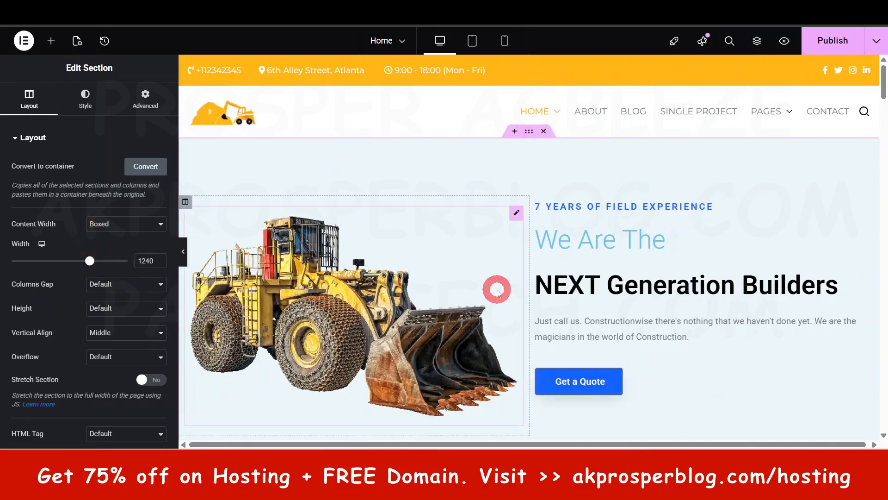
pyautogui.scroll(-1, 496, 291)
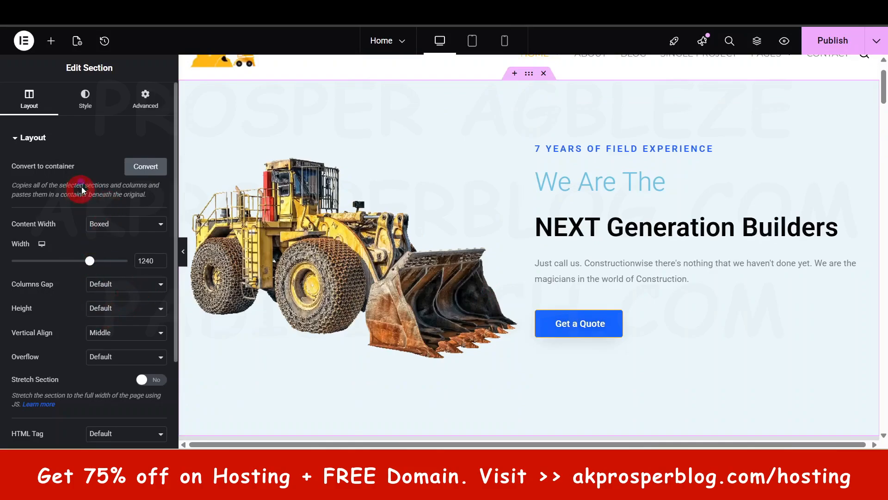
pyautogui.click(86, 105)
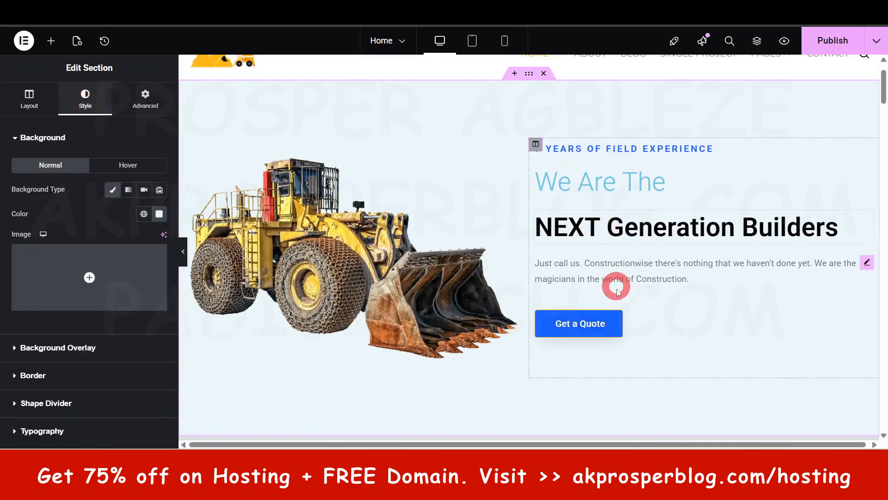
pyautogui.scroll(-2, 592, 320)
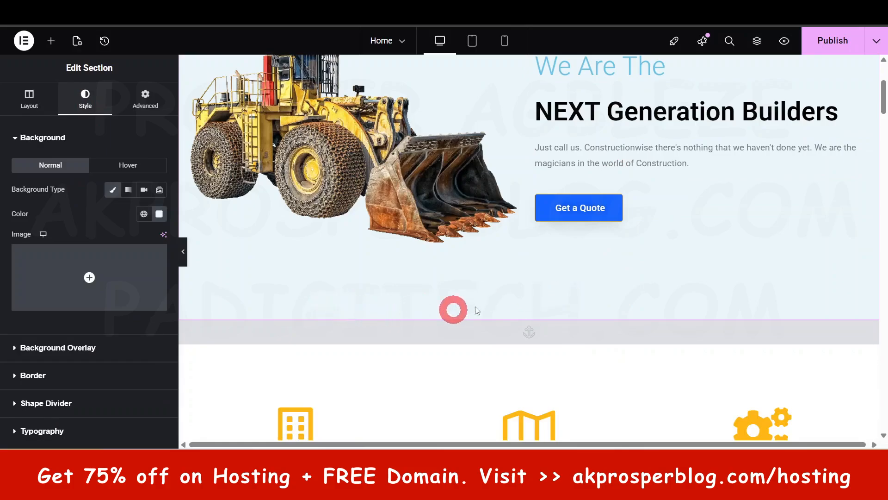
pyautogui.scroll(3, 509, 287)
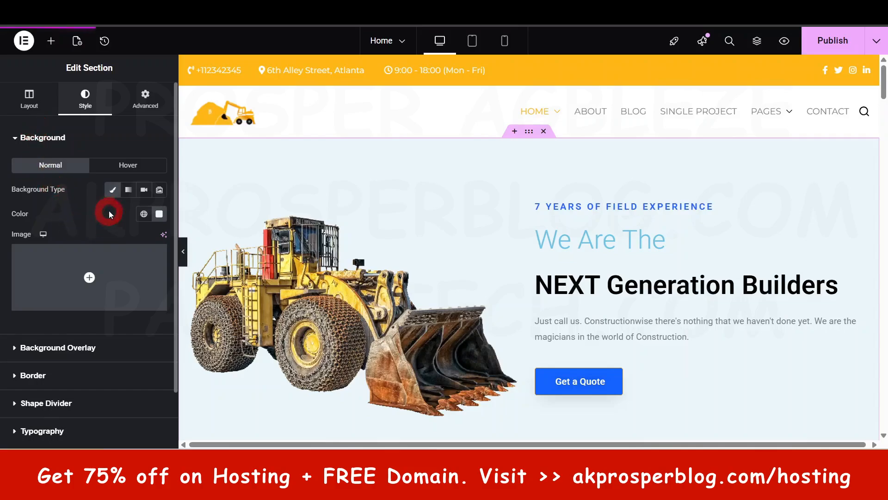
pyautogui.click(159, 214)
pyautogui.moveTo(131, 287)
pyautogui.mouseDown()
pyautogui.moveTo(185, 280)
pyautogui.moveTo(179, 320)
pyautogui.moveTo(107, 267)
pyautogui.mouseUp()
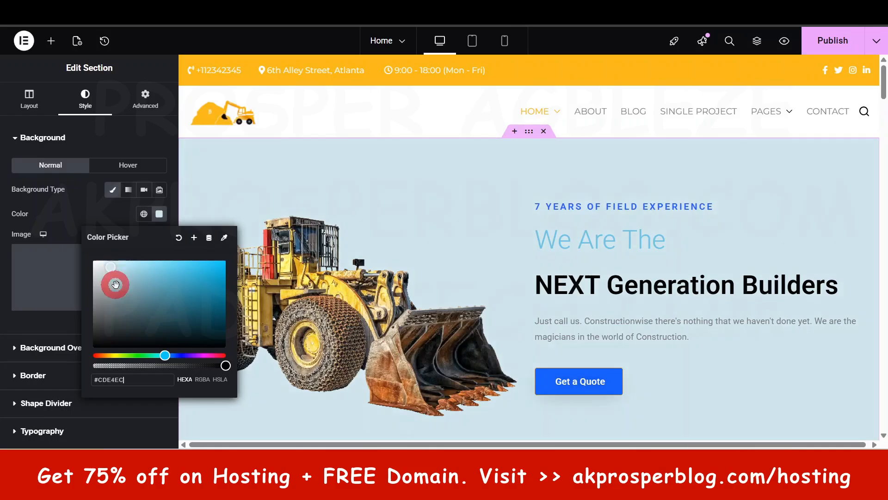
pyautogui.click(113, 224)
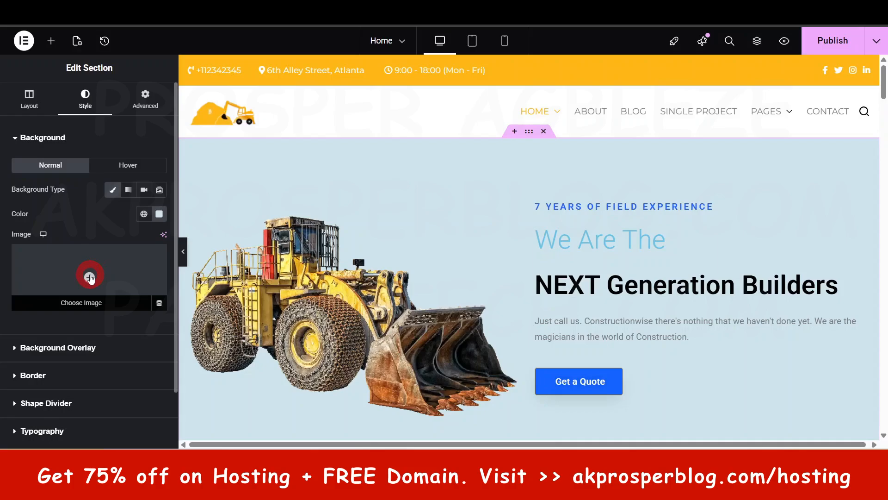
# Step: Try the gradient, video and slideshow background types on the hero section, and return it to Classic
pyautogui.click(129, 191)
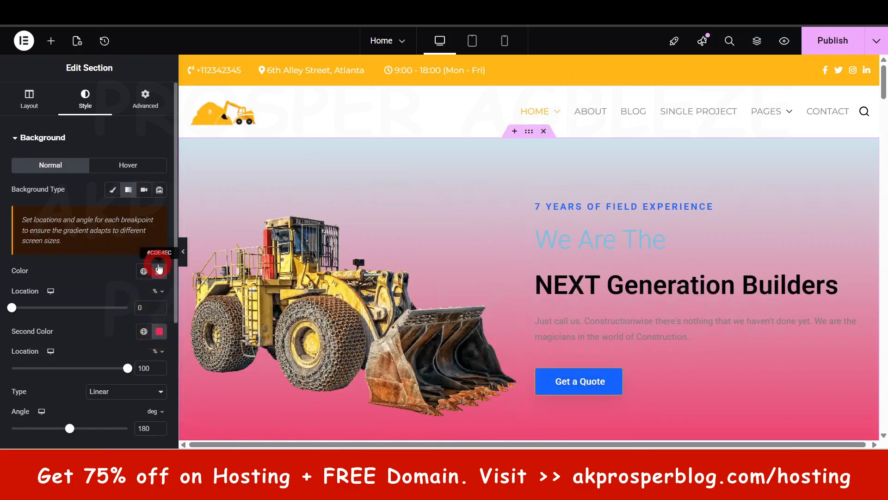
pyautogui.click(145, 190)
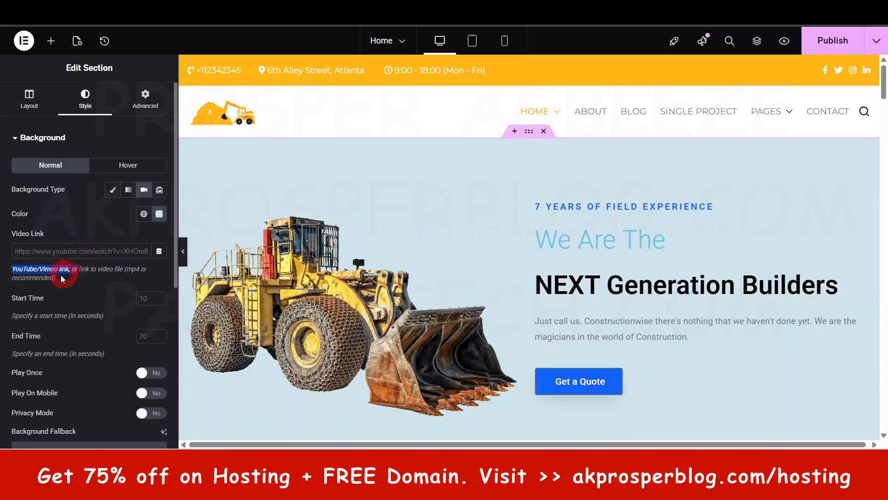
pyautogui.click(159, 192)
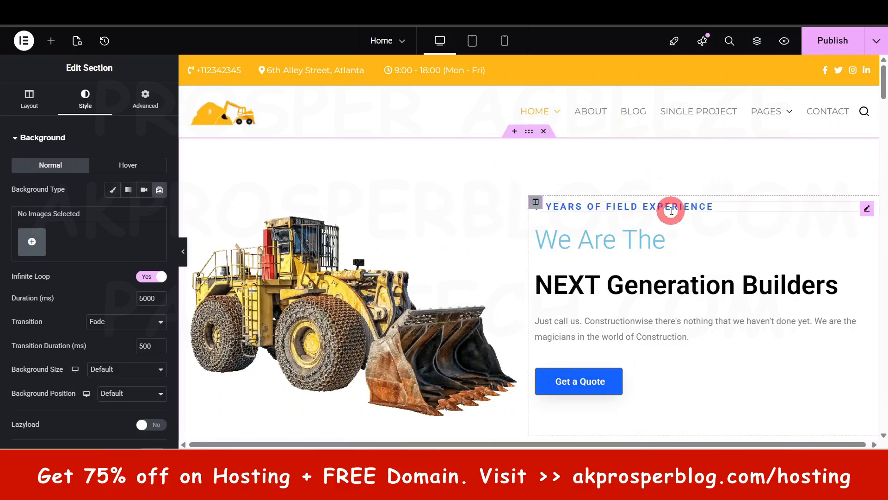
pyautogui.click(113, 190)
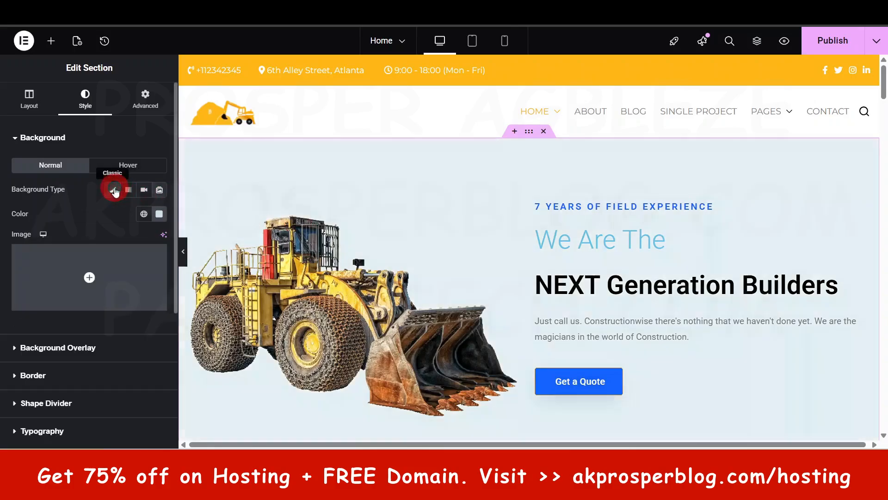
# Step: Examine the hero section's background overlay, border and top shape divider options
pyautogui.click(61, 137)
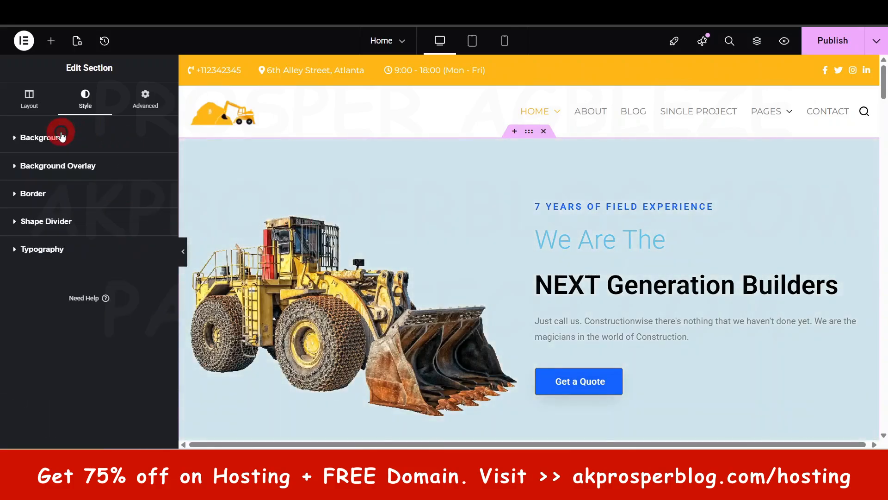
pyautogui.click(72, 167)
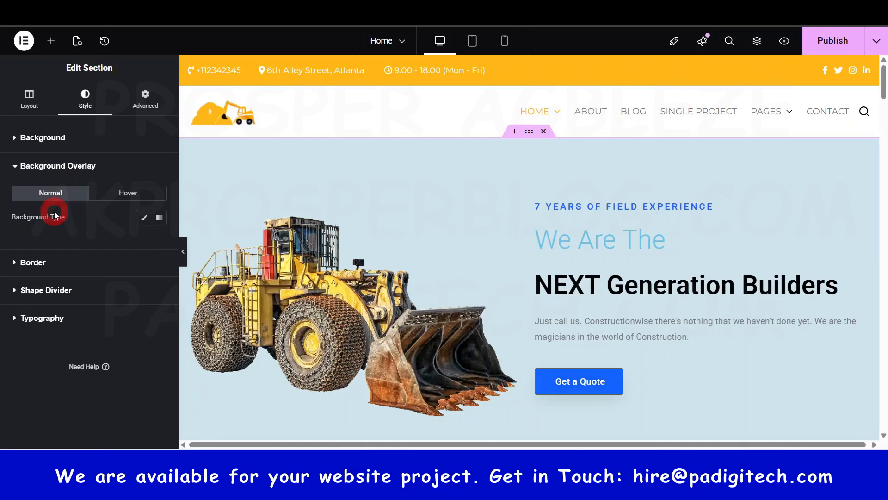
pyautogui.click(62, 263)
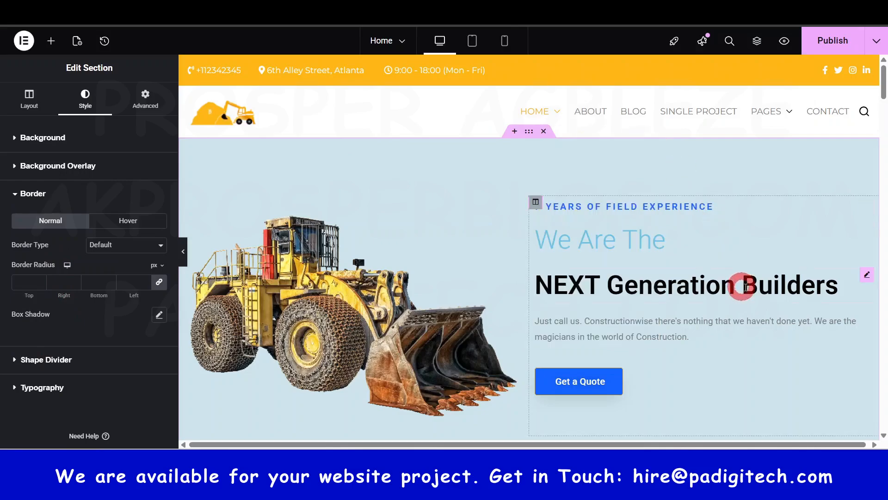
pyautogui.scroll(-1, 881, 214)
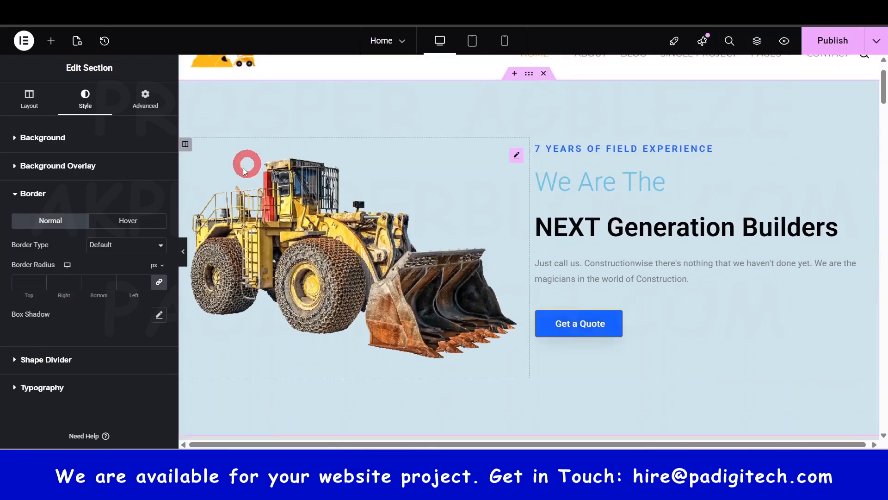
pyautogui.click(58, 360)
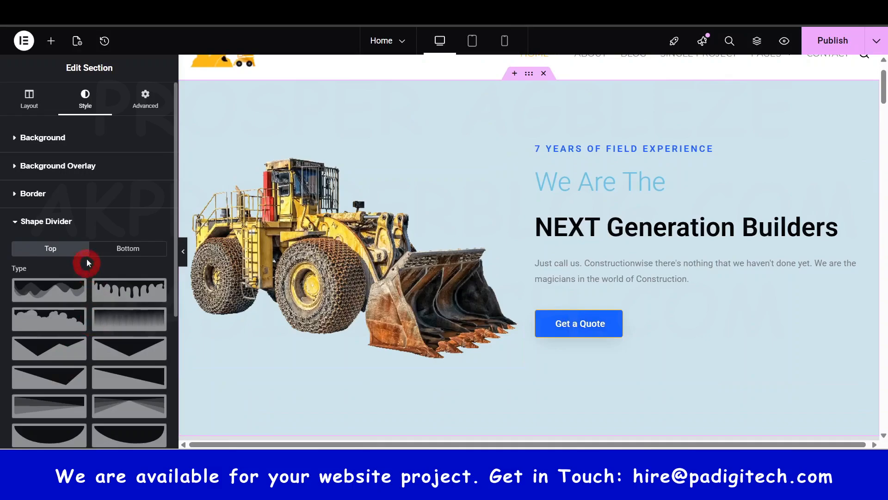
pyautogui.scroll(-1, 88, 259)
pyautogui.scroll(-1, 97, 247)
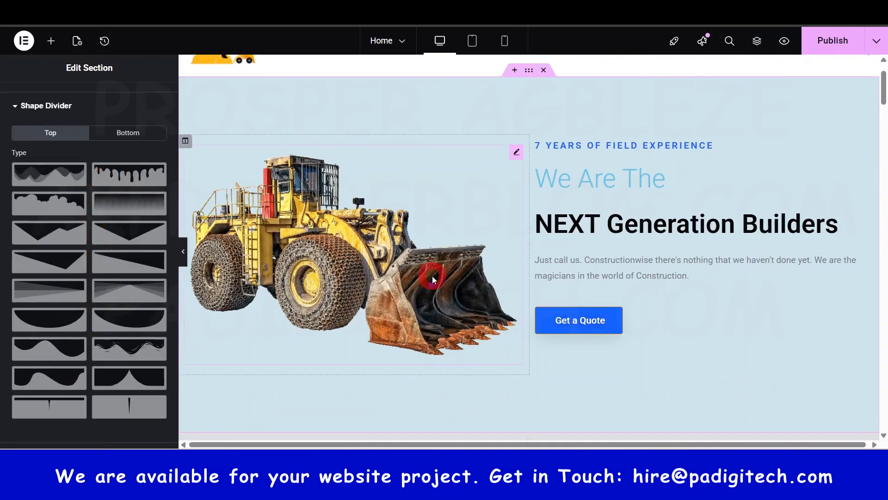
pyautogui.scroll(-1, 432, 276)
pyautogui.scroll(1, 432, 276)
pyautogui.scroll(-1, 476, 293)
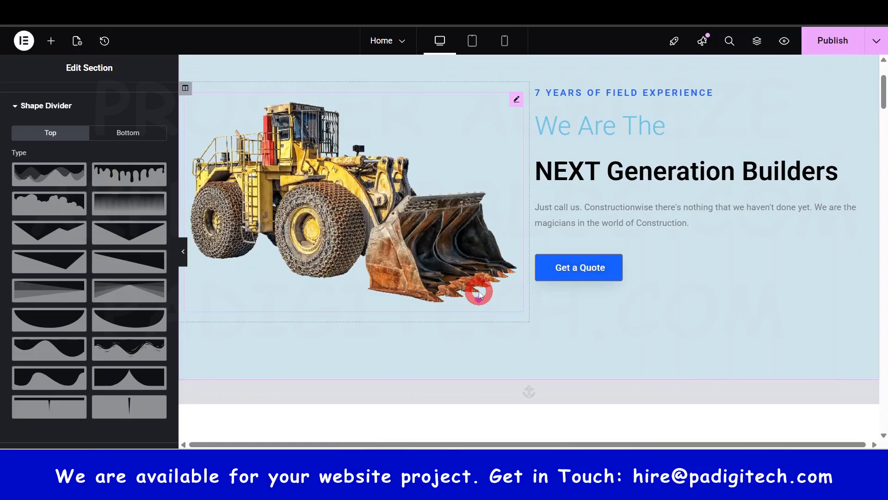
pyautogui.scroll(1, 527, 172)
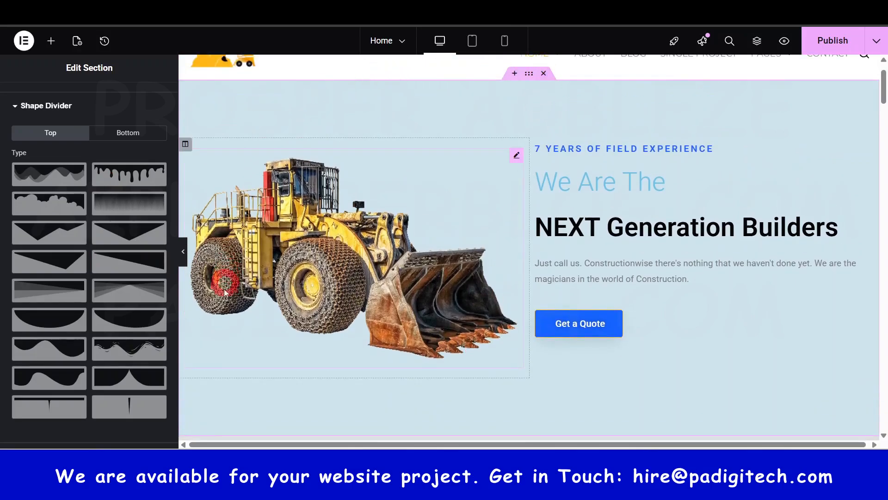
# Step: Try the mountain, drip, fan and asymmetrical triangle shapes as the hero section's bottom shape divider
pyautogui.click(136, 132)
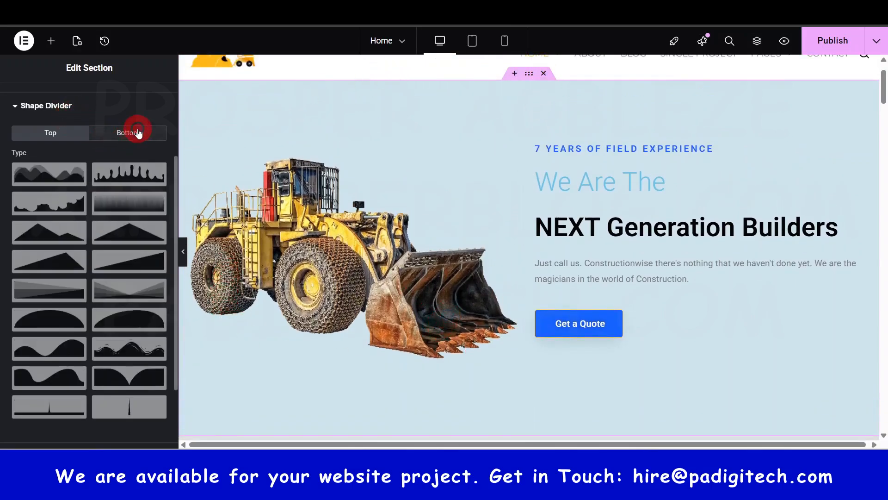
pyautogui.click(66, 177)
pyautogui.scroll(-1, 402, 290)
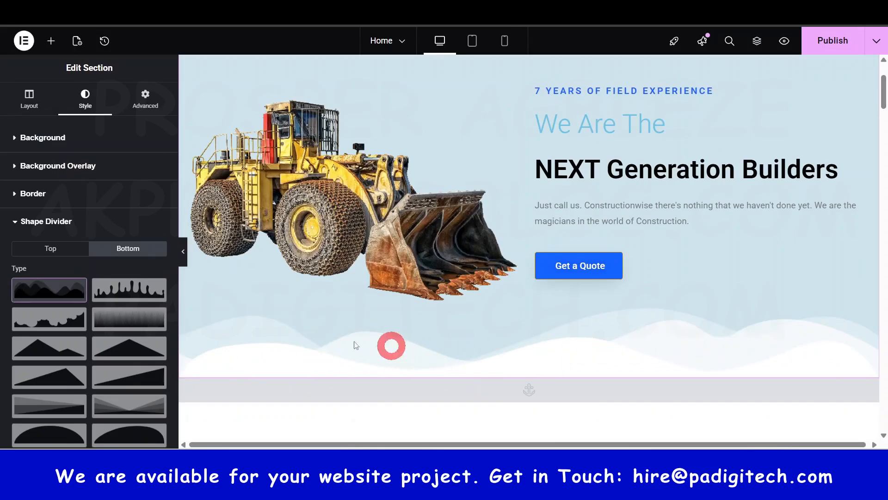
pyautogui.click(120, 293)
pyautogui.scroll(-2, 120, 296)
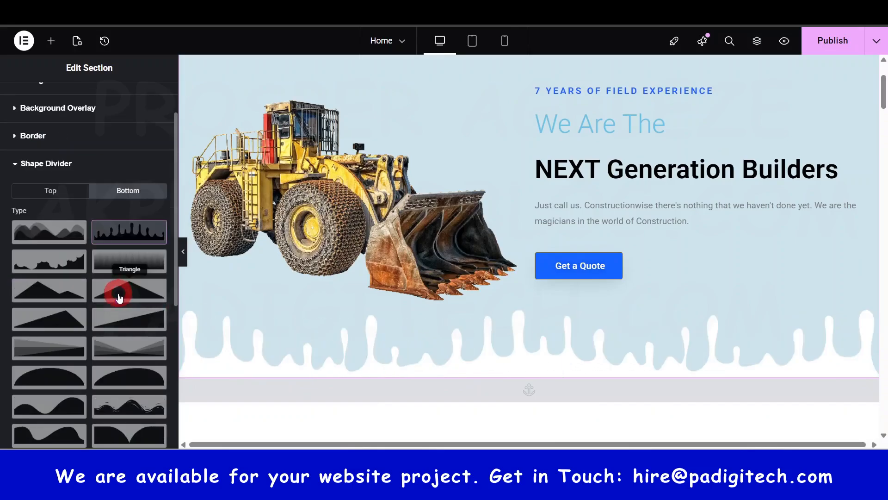
pyautogui.click(130, 293)
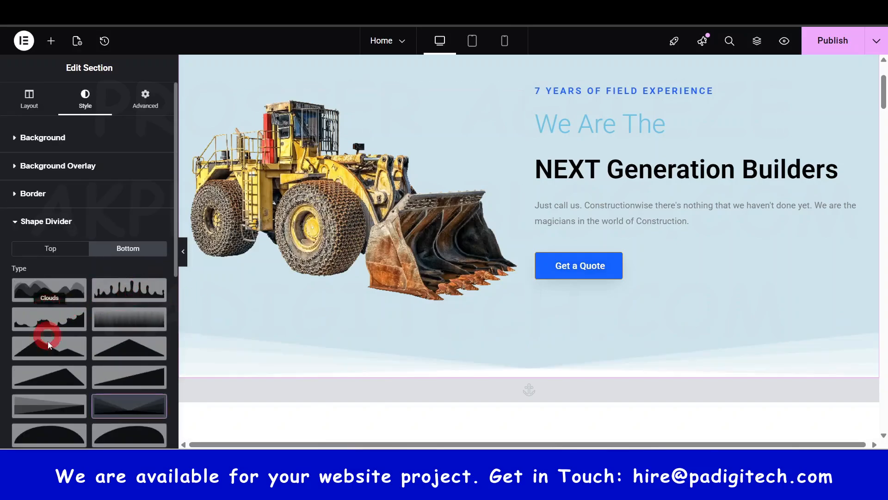
pyautogui.click(57, 373)
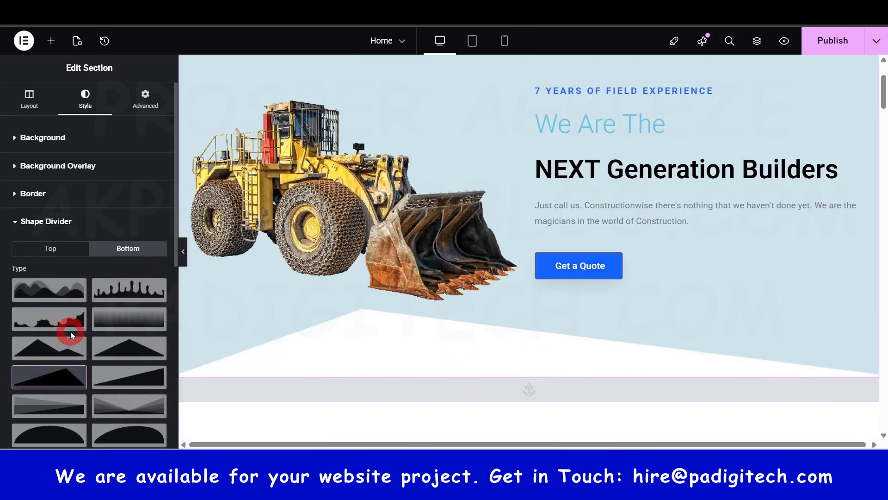
# Step: Try flipping and inverting the bottom shape divider, turn both options off, and remove the divider from the hero section
pyautogui.scroll(-3, 79, 199)
pyautogui.scroll(-3, 66, 331)
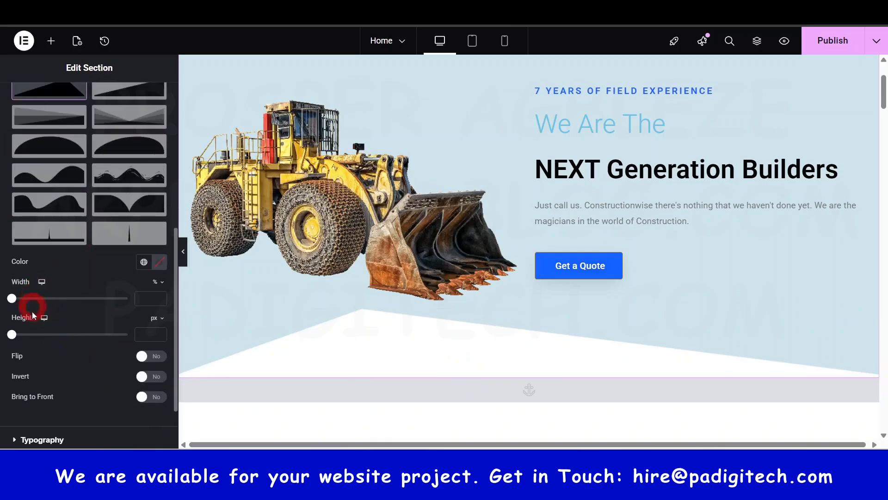
pyautogui.click(142, 357)
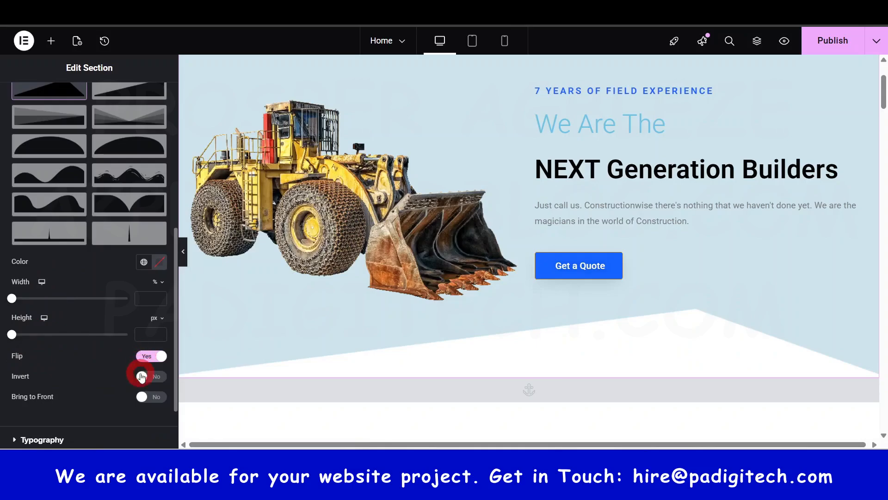
pyautogui.click(142, 376)
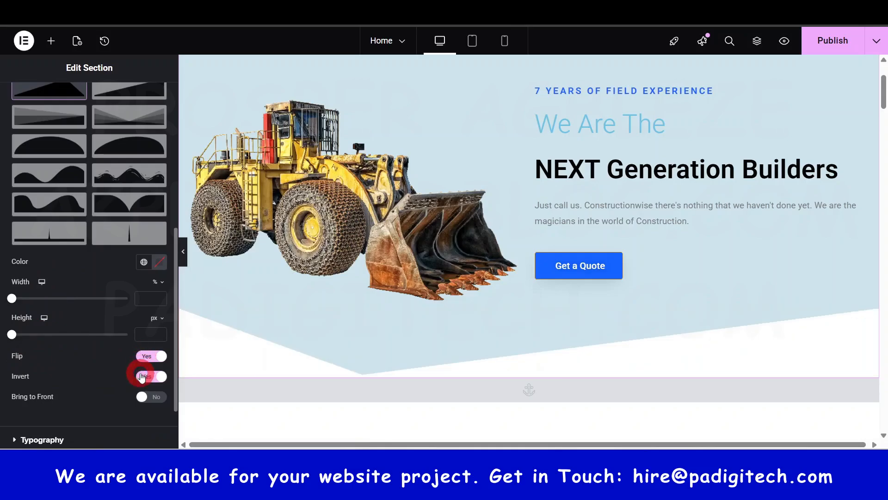
pyautogui.click(146, 376)
pyautogui.click(152, 356)
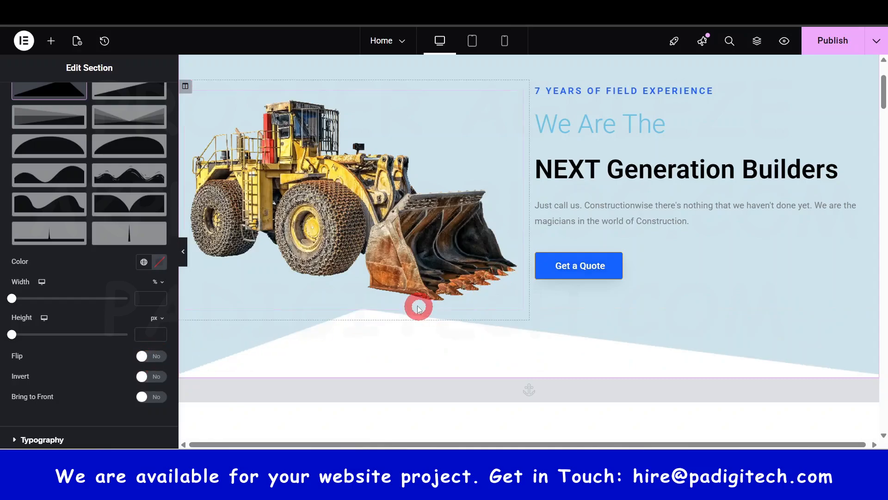
pyautogui.scroll(3, 419, 308)
pyautogui.scroll(7, 24, 296)
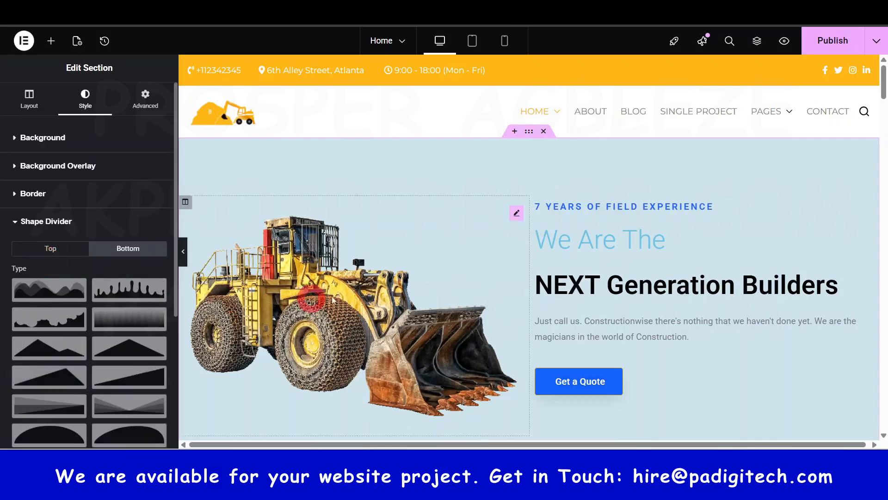
pyautogui.scroll(-5, 486, 280)
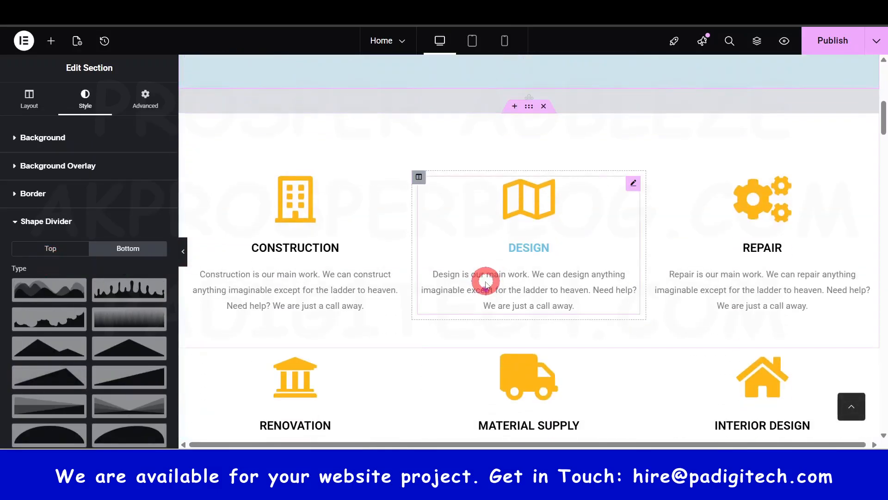
# Step: Examine the service icon boxes below the hero section and the editable title and description of the Construction box
pyautogui.scroll(-2, 485, 281)
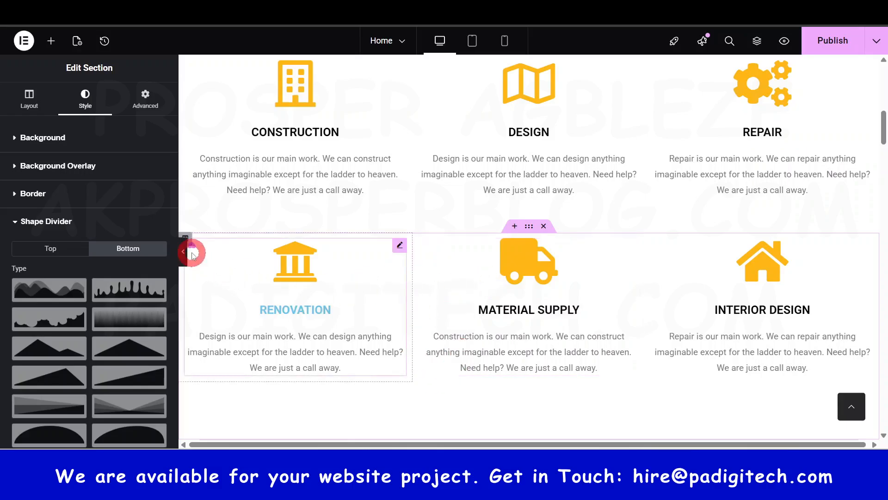
pyautogui.scroll(8, 363, 210)
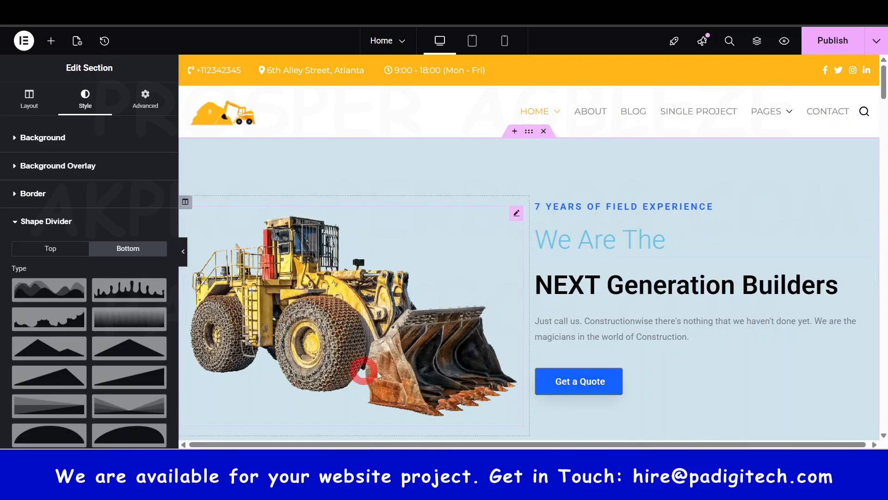
pyautogui.scroll(-10, 366, 345)
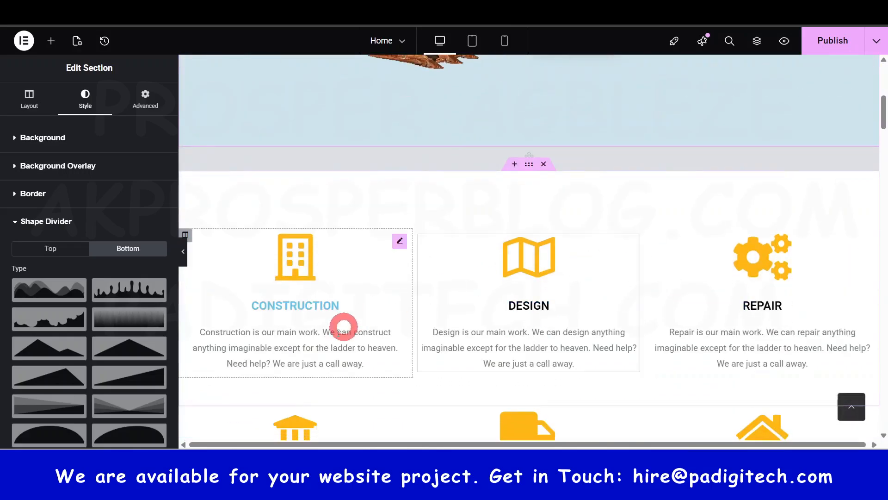
pyautogui.scroll(-3, 682, 336)
pyautogui.scroll(8, 678, 283)
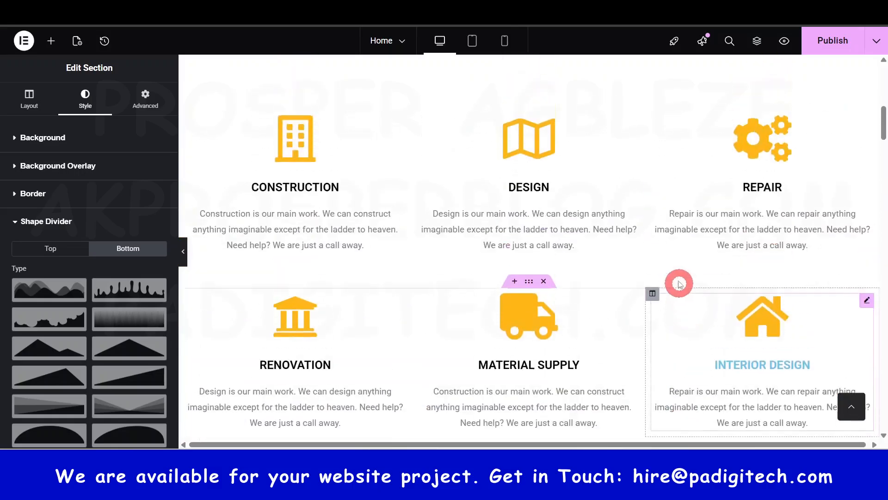
pyautogui.click(301, 193)
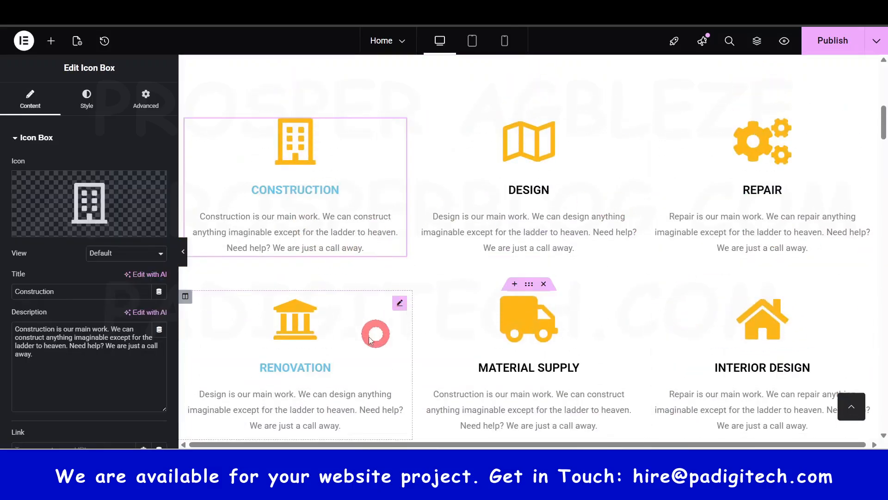
pyautogui.scroll(5, 547, 248)
pyautogui.scroll(-1, 639, 309)
pyautogui.scroll(-4, 639, 309)
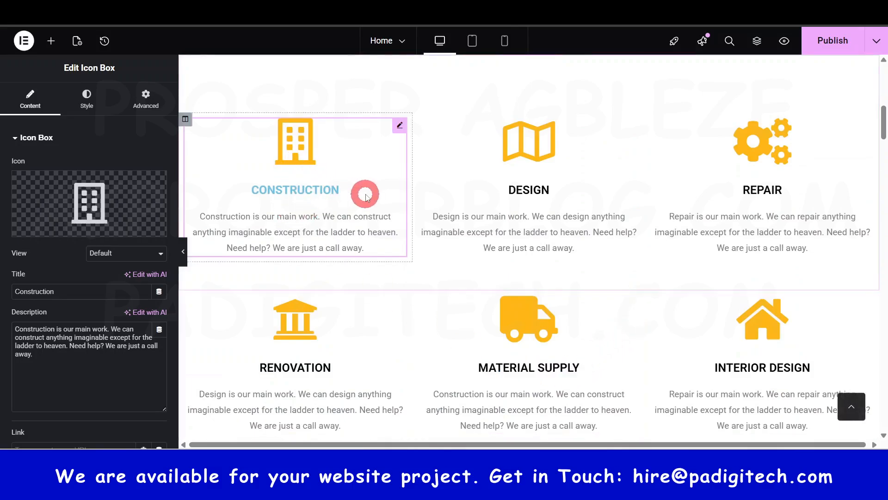
pyautogui.click(32, 291)
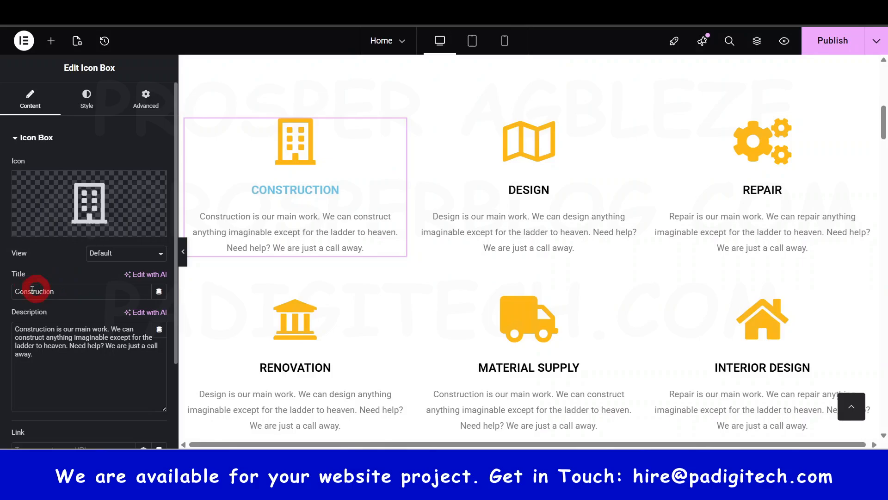
pyautogui.tripleClick(107, 348)
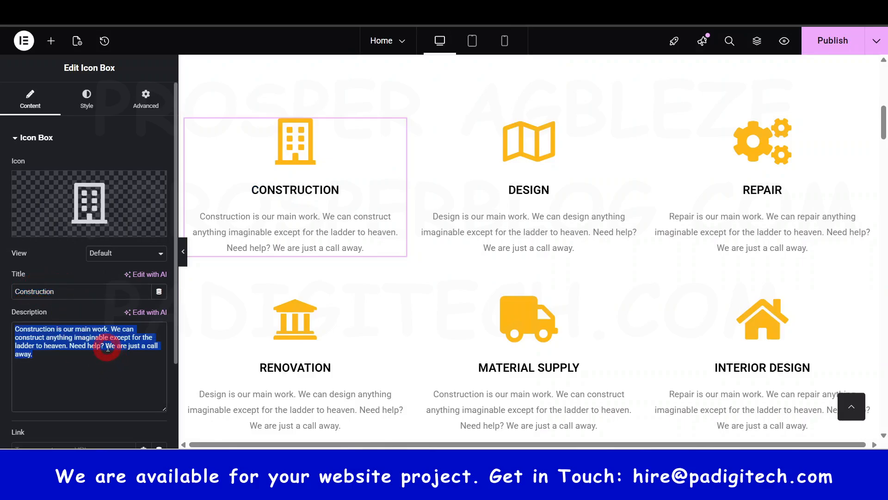
# Step: Browse the icon library for the Construction icon box and close it without choosing another icon
pyautogui.click(99, 203)
pyautogui.scroll(-10, 511, 169)
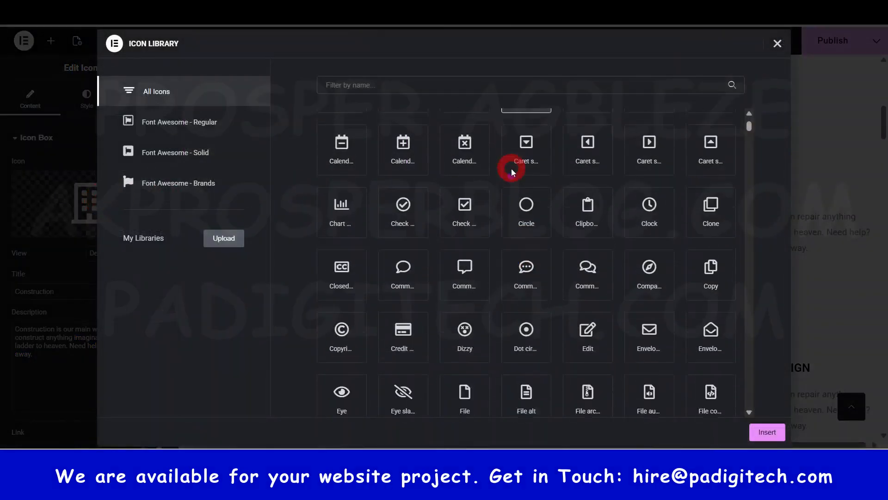
pyautogui.scroll(-20, 512, 173)
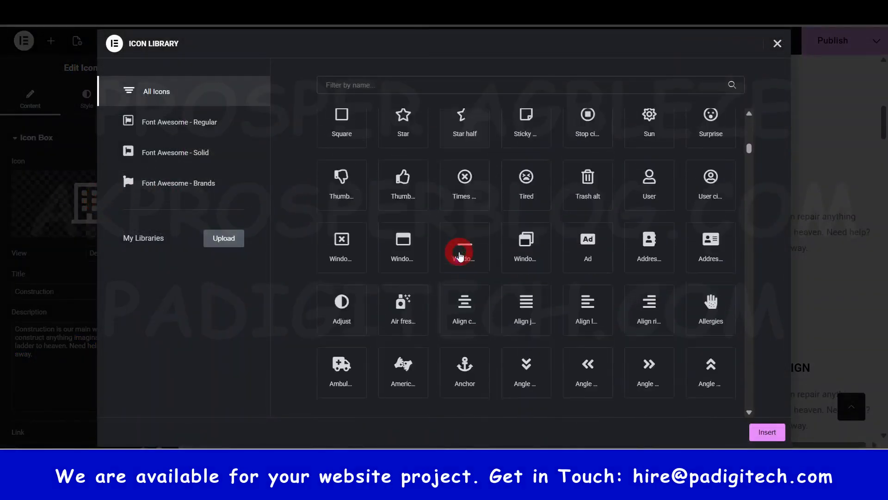
pyautogui.scroll(-8, 489, 237)
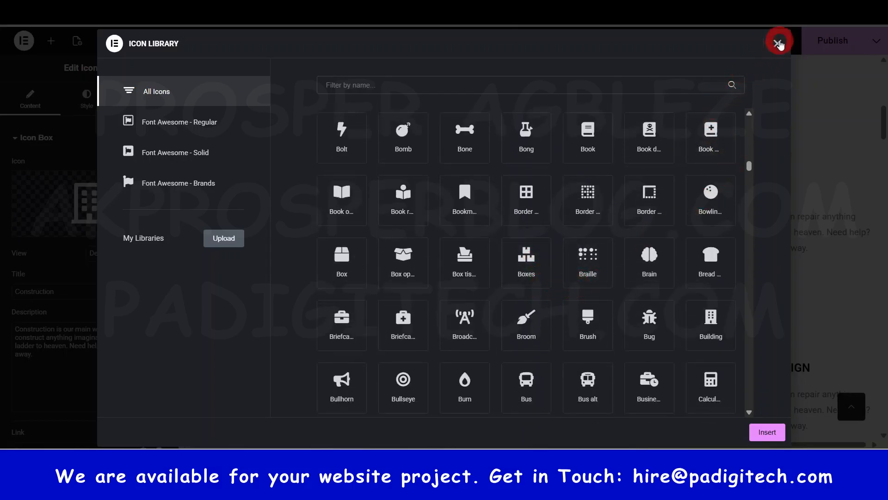
pyautogui.click(779, 43)
# Step: Delete the Our Pricing section from the Home page and publish the page
pyautogui.scroll(-4, 635, 225)
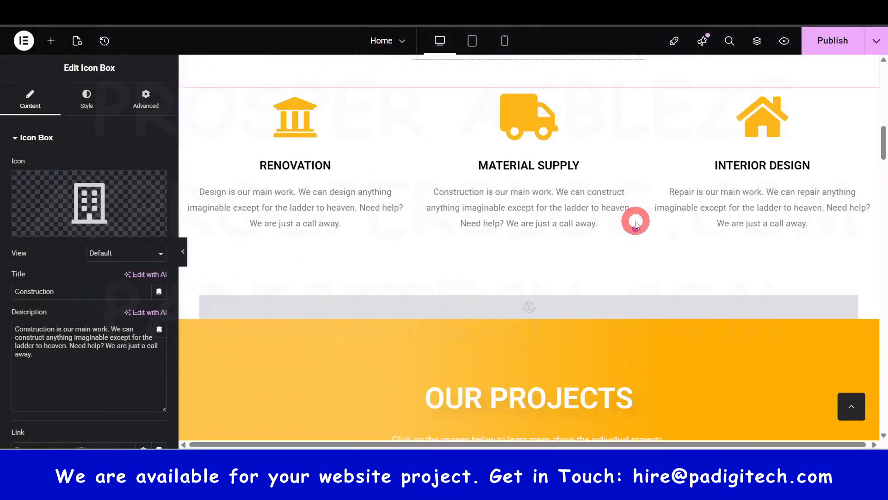
pyautogui.scroll(-5, 412, 232)
pyautogui.scroll(-8, 740, 240)
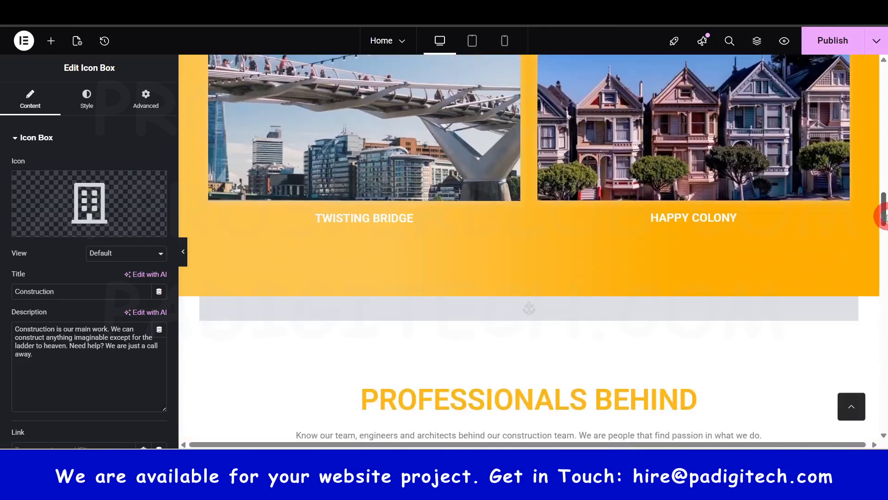
pyautogui.moveTo(884, 216); pyautogui.dragTo(881, 311)
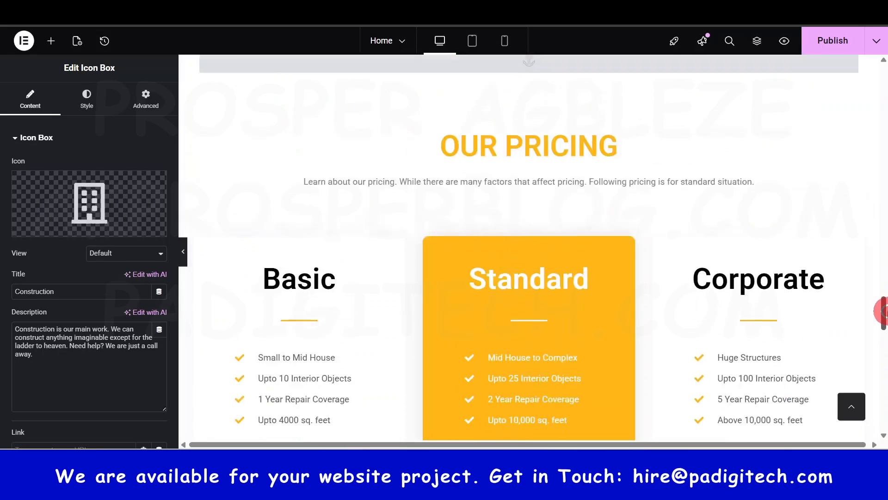
pyautogui.scroll(-4, 526, 273)
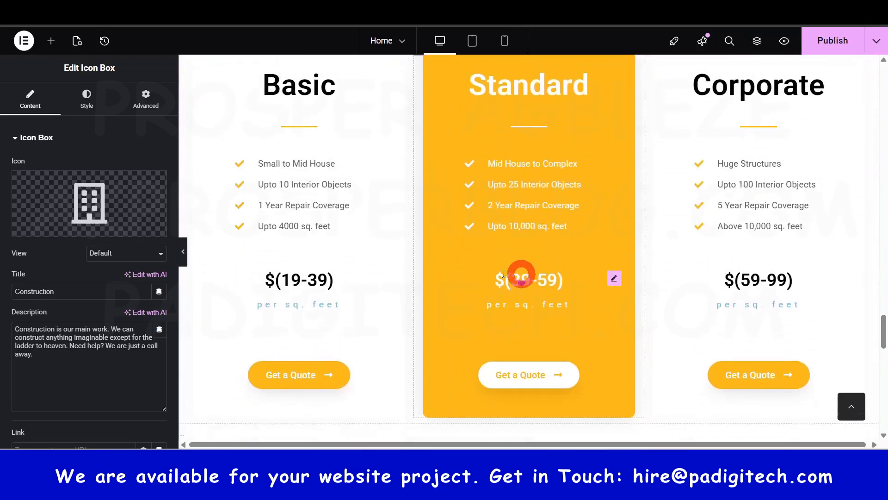
pyautogui.scroll(-3, 627, 208)
pyautogui.scroll(9, 635, 208)
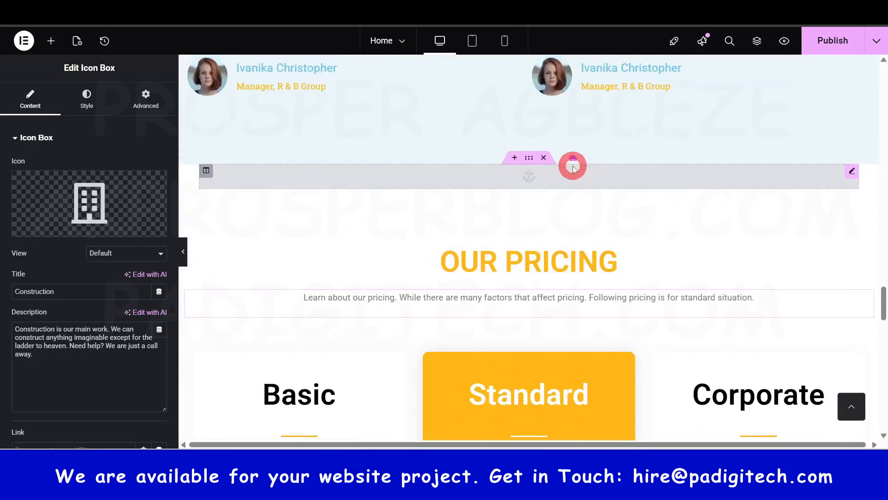
pyautogui.moveTo(574, 169); pyautogui.dragTo(560, 195)
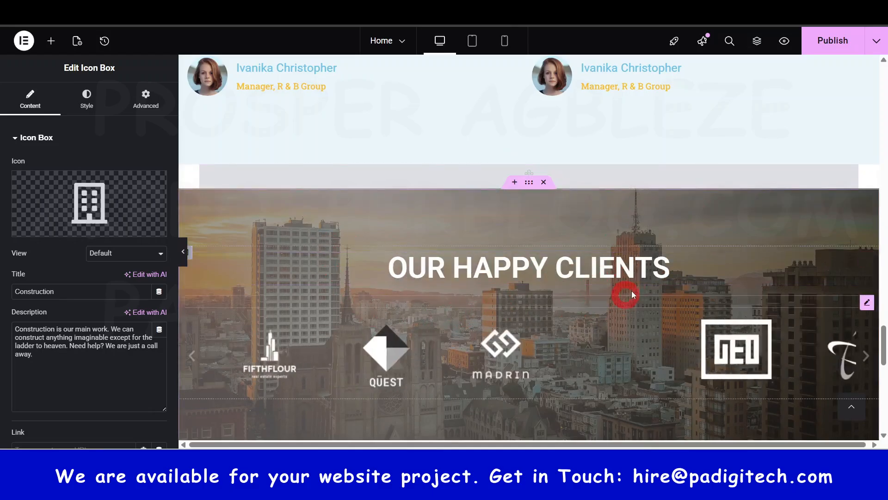
pyautogui.scroll(-10, 493, 244)
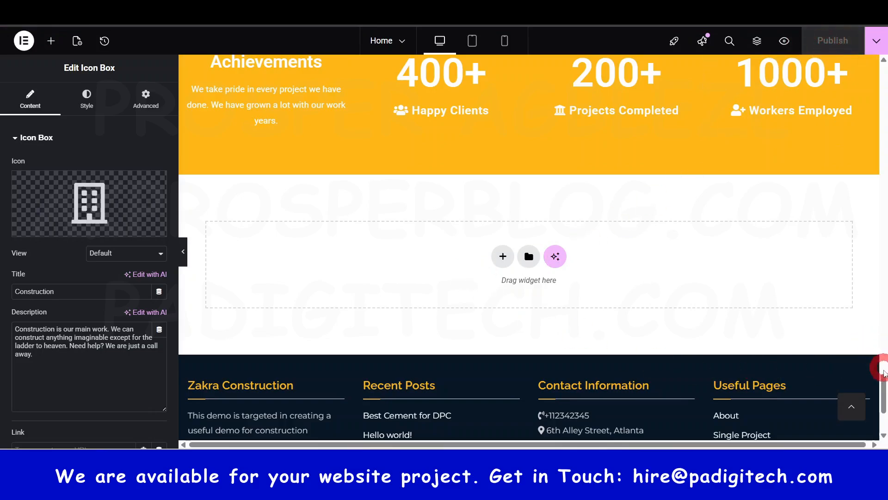
# Step: Add a flexbox container with two equal columns in the empty area between the achievements section and the footer
pyautogui.moveTo(884, 372); pyautogui.dragTo(883, 60)
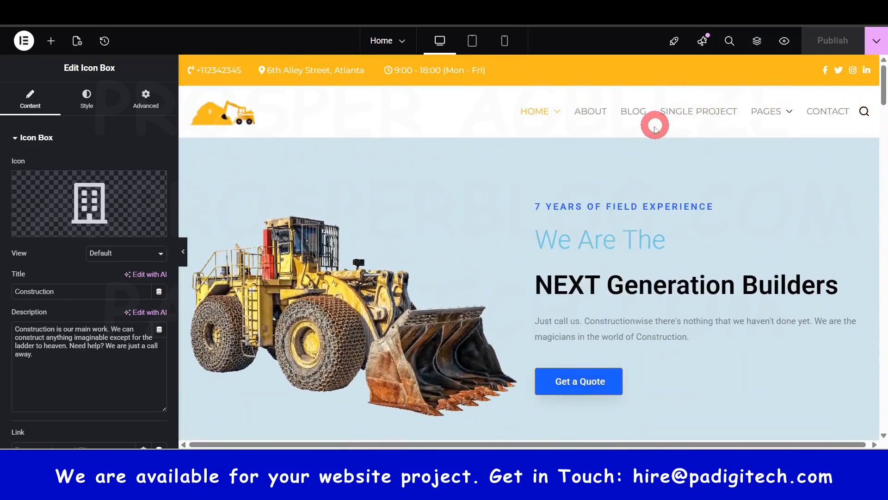
pyautogui.moveTo(882, 84); pyautogui.dragTo(882, 394)
pyautogui.click(523, 255)
pyautogui.click(502, 236)
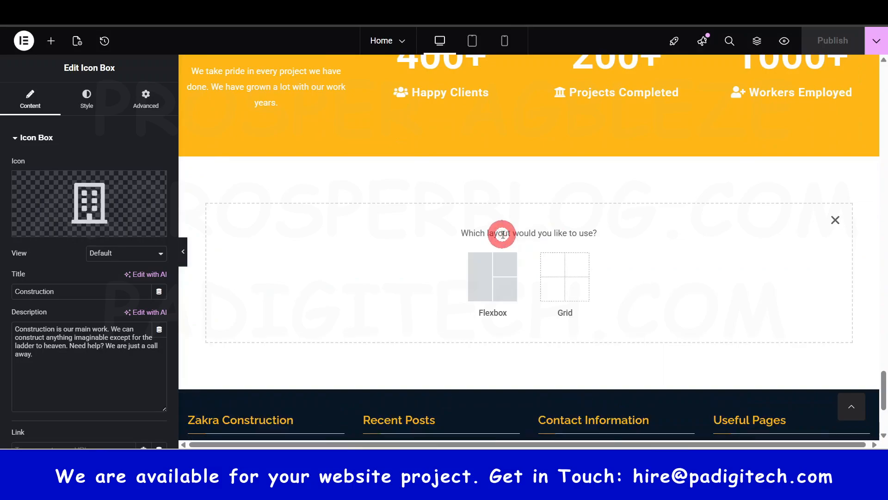
pyautogui.click(493, 276)
pyautogui.click(369, 266)
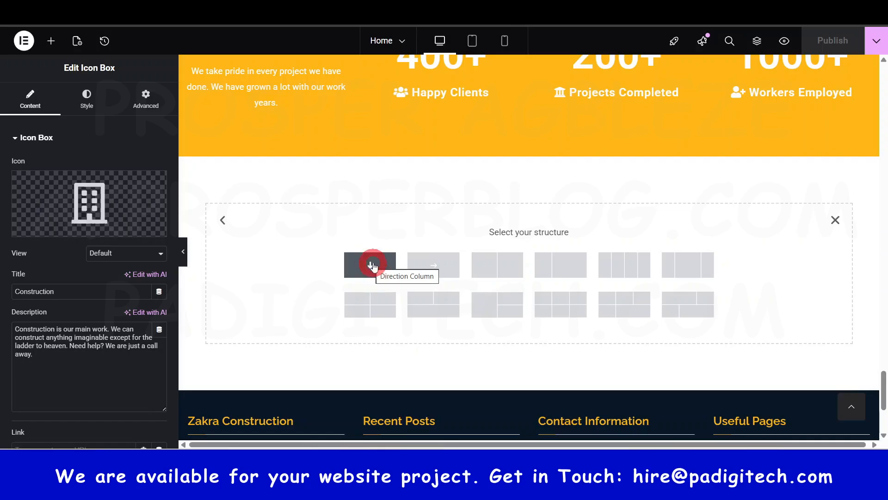
pyautogui.click(502, 268)
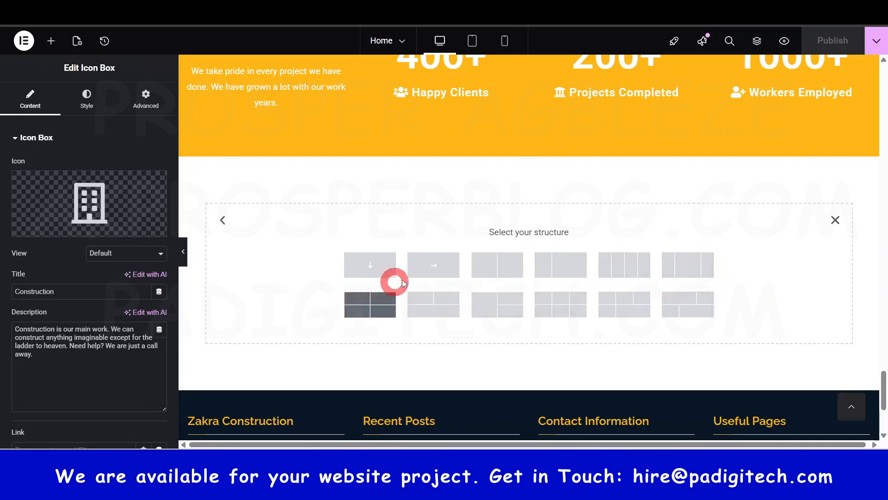
pyautogui.click(493, 267)
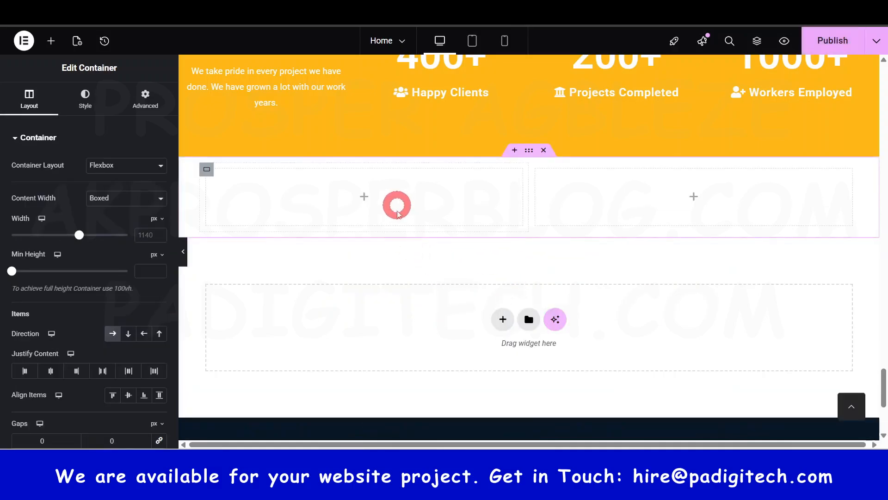
# Step: Copy the "What our clients say" heading and paste it into the first column of the new container
pyautogui.scroll(5, 634, 281)
pyautogui.scroll(10, 635, 283)
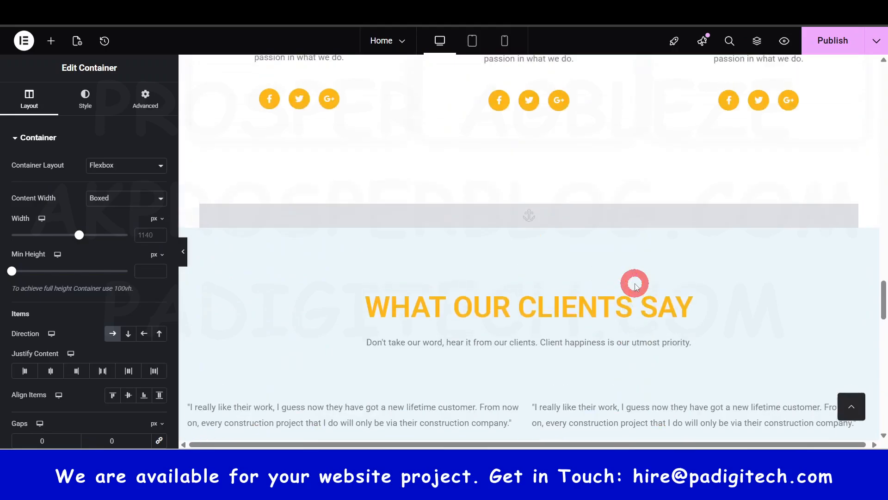
pyautogui.rightClick(504, 307)
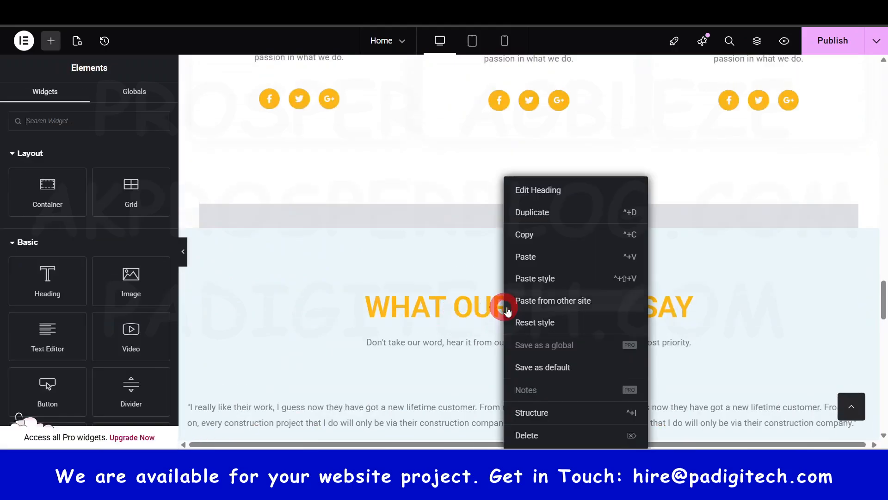
pyautogui.click(542, 237)
pyautogui.scroll(-15, 541, 257)
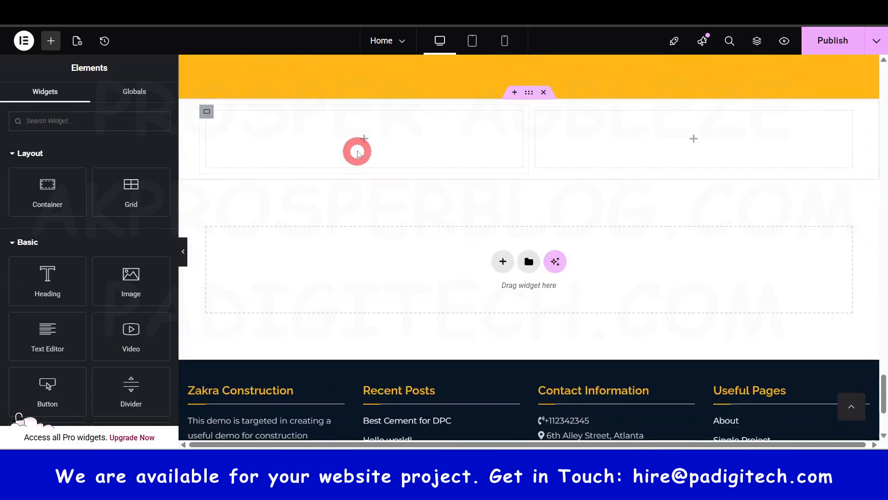
pyautogui.rightClick(357, 152)
pyautogui.click(395, 231)
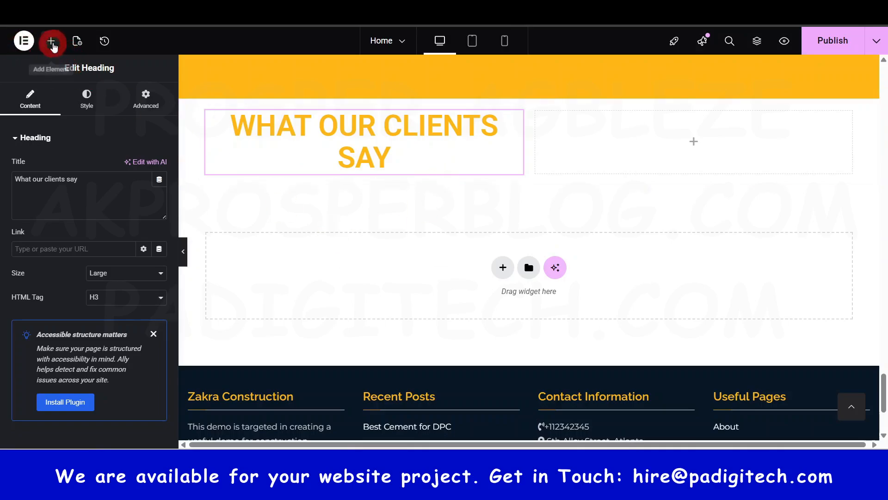
# Step: Add a Heading widget below the pasted heading in the same column and set its title to "Testimonial"
pyautogui.click(52, 43)
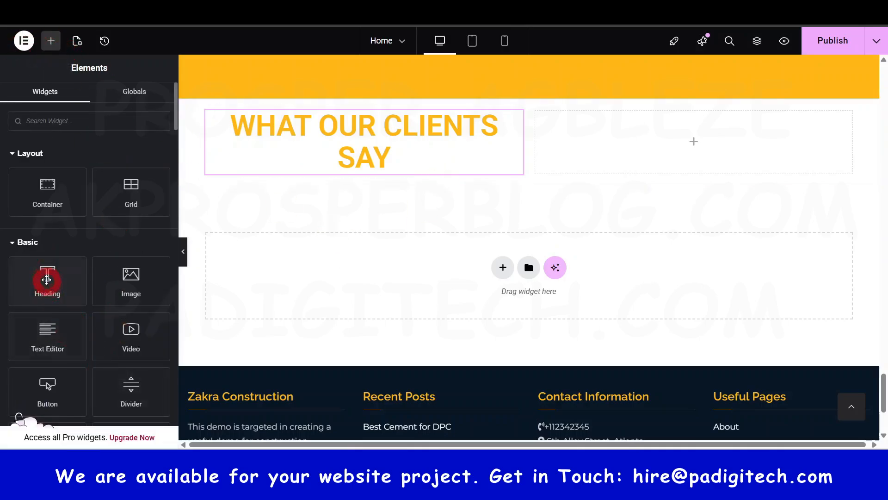
pyautogui.moveTo(46, 278); pyautogui.dragTo(373, 161)
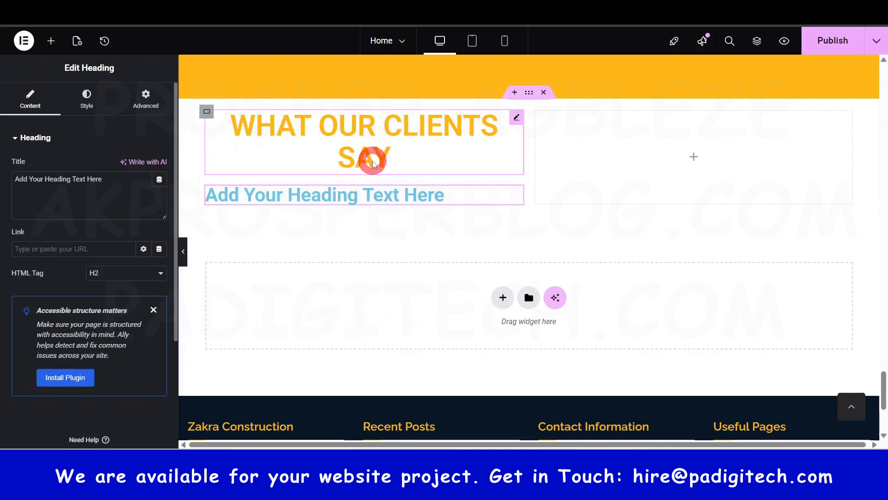
pyautogui.click(94, 189)
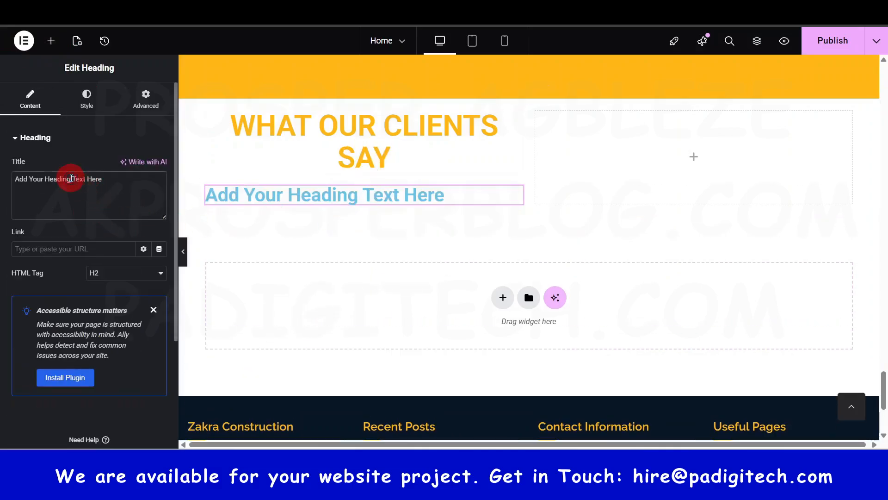
pyautogui.moveTo(320, 482)
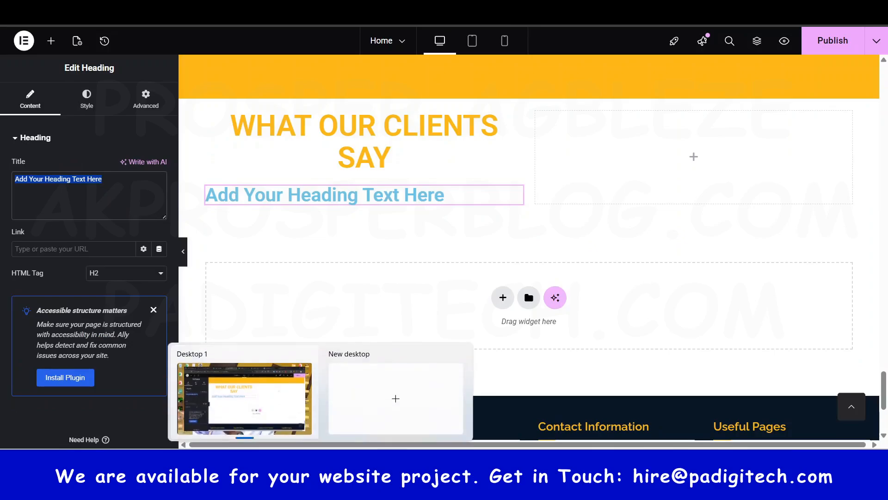
pyautogui.write('Testimonial')
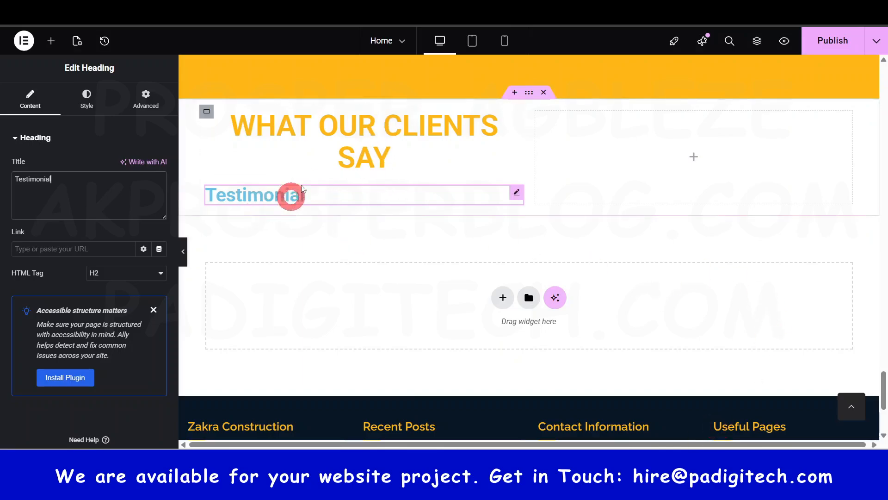
# Step: Copy the "What our clients say" heading and paste its style onto the Testimonial heading
pyautogui.rightClick(511, 124)
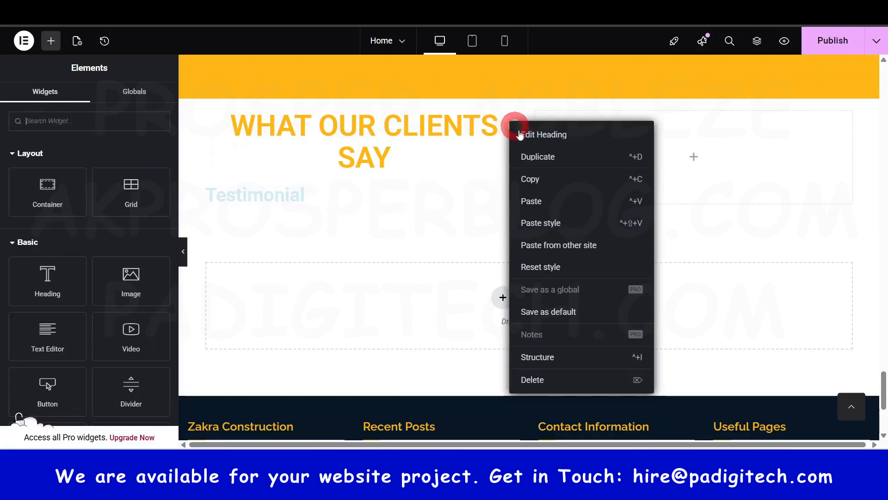
pyautogui.click(542, 181)
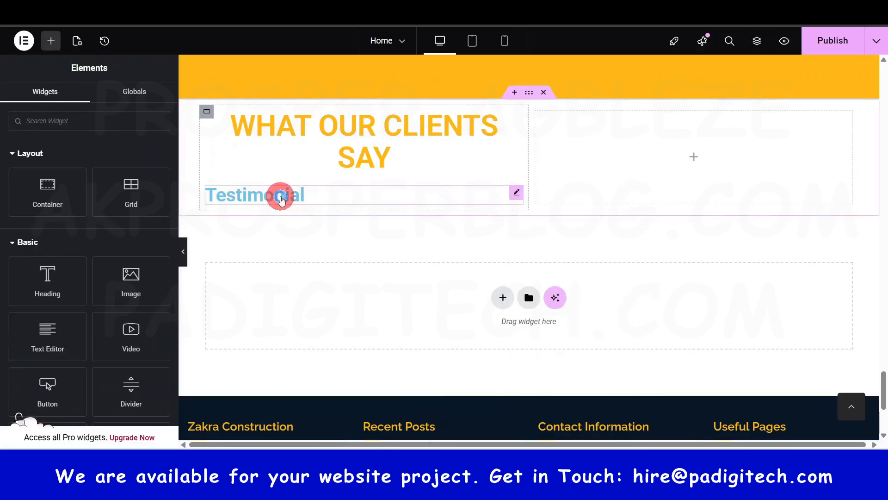
pyautogui.rightClick(282, 199)
pyautogui.click(321, 280)
pyautogui.click(351, 166)
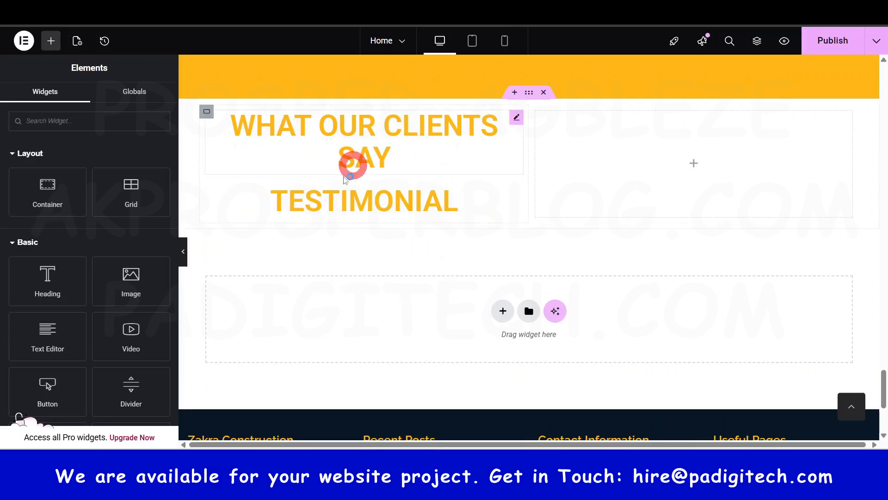
# Step: Add an Icon widget to the empty second column beside the "What our clients say" and Testimonial headings
pyautogui.click(370, 123)
pyautogui.click(357, 165)
pyautogui.click(369, 204)
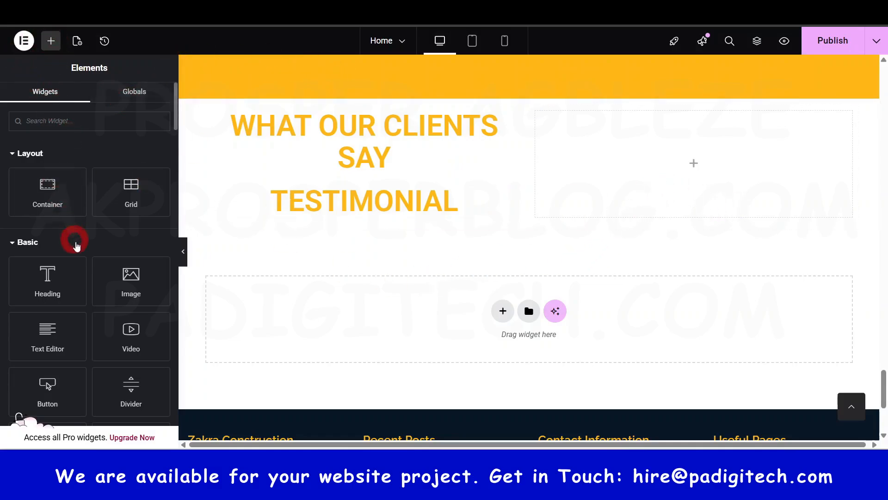
pyautogui.scroll(-4, 81, 248)
pyautogui.scroll(-1, 71, 234)
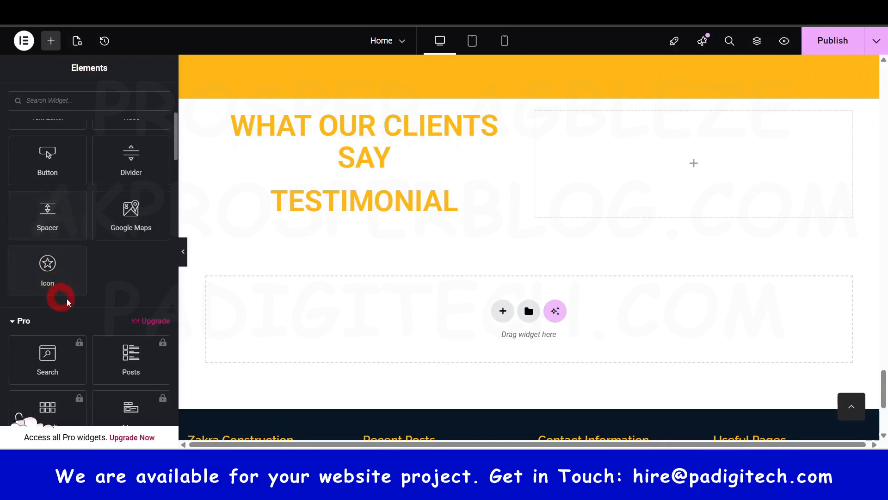
pyautogui.scroll(-1, 69, 256)
pyautogui.moveTo(48, 216); pyautogui.dragTo(699, 155)
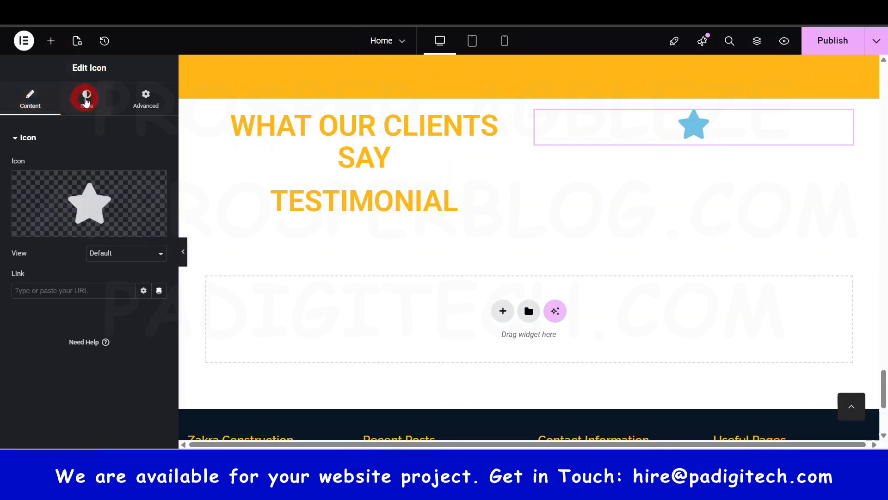
pyautogui.click(86, 98)
# Step: Add an Icon Box widget below the star icon in the container's second column
pyautogui.click(53, 42)
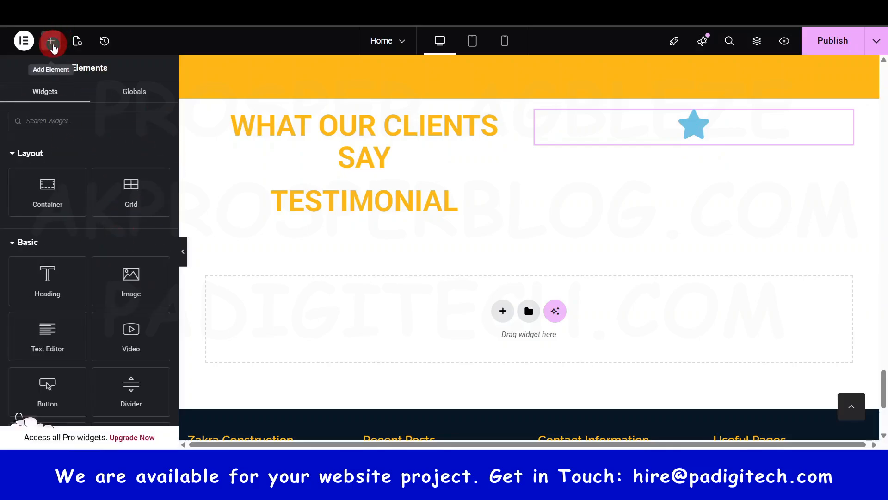
pyautogui.scroll(-10, 88, 231)
pyautogui.scroll(-10, 97, 240)
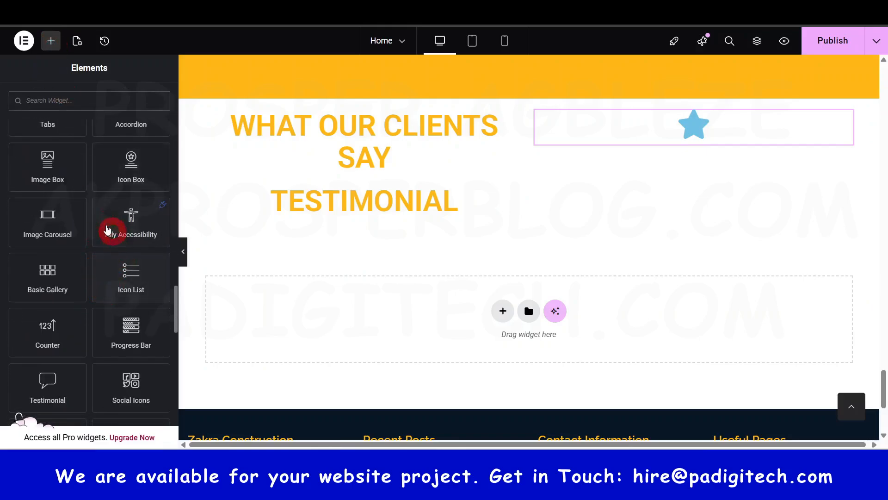
pyautogui.moveTo(131, 159); pyautogui.dragTo(714, 130)
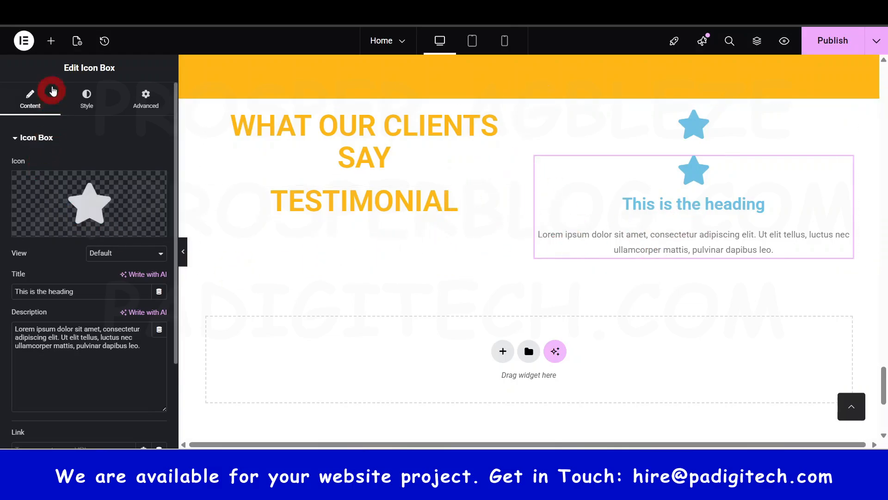
# Step: Delete the container below the achievements section that holds the testimonial headings, icon and icon box
pyautogui.click(52, 41)
pyautogui.scroll(-15, 79, 270)
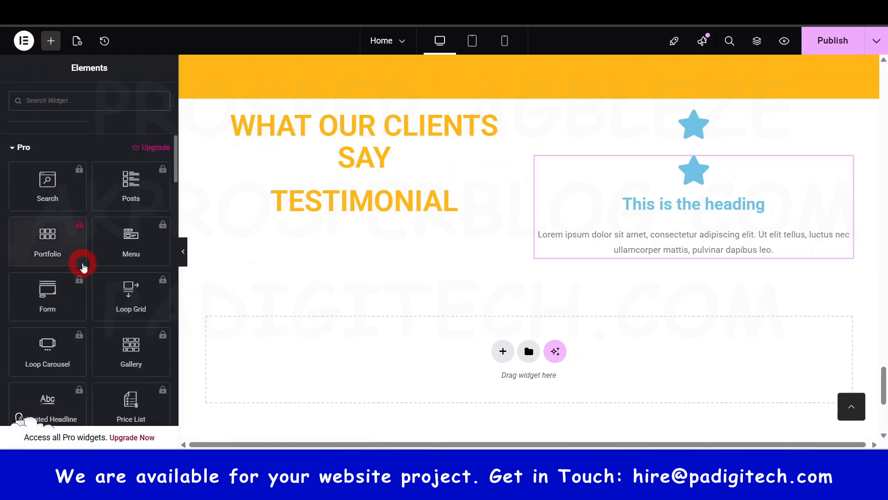
pyautogui.moveTo(883, 379); pyautogui.dragTo(883, 61)
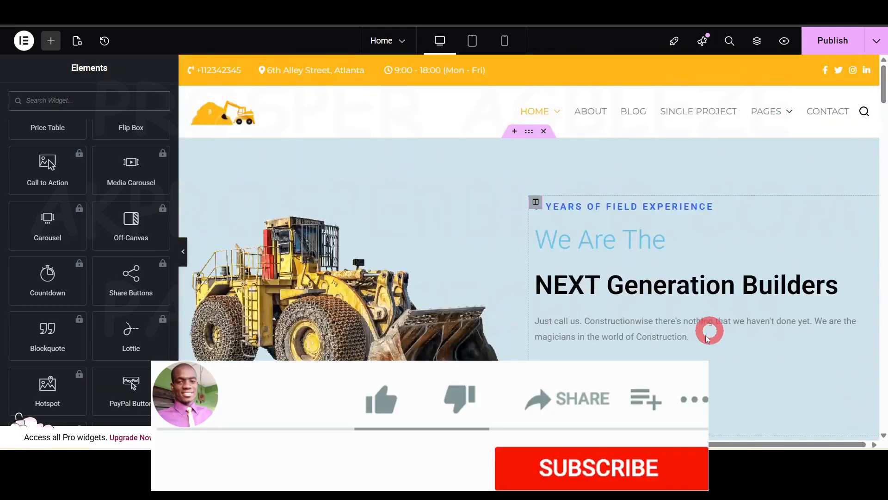
pyautogui.scroll(-15, 694, 349)
pyautogui.scroll(-15, 697, 356)
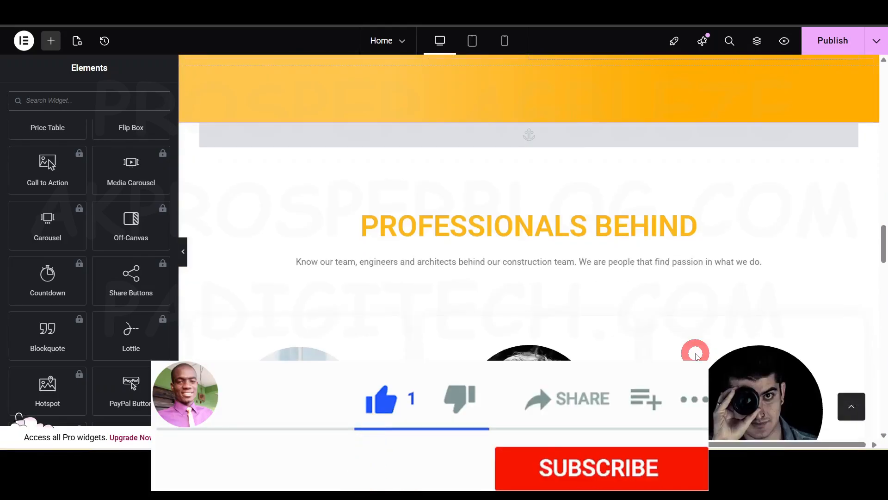
pyautogui.scroll(-3, 697, 356)
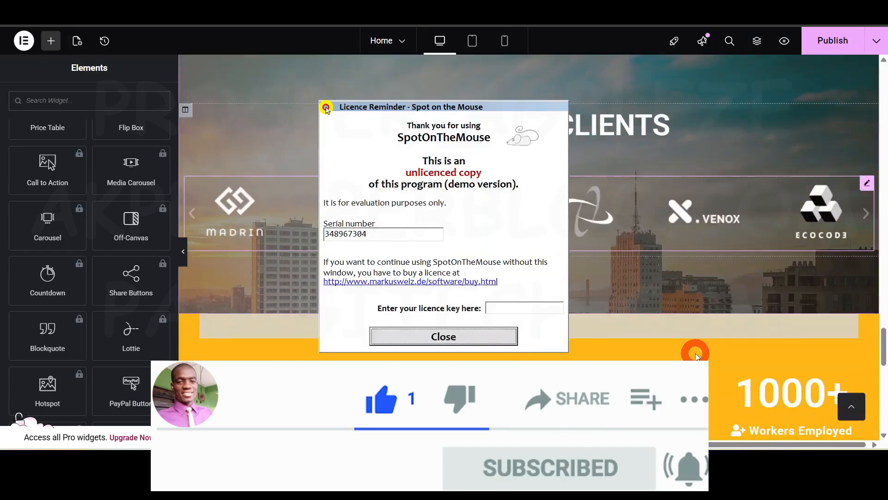
pyautogui.click(453, 341)
pyautogui.scroll(-6, 558, 358)
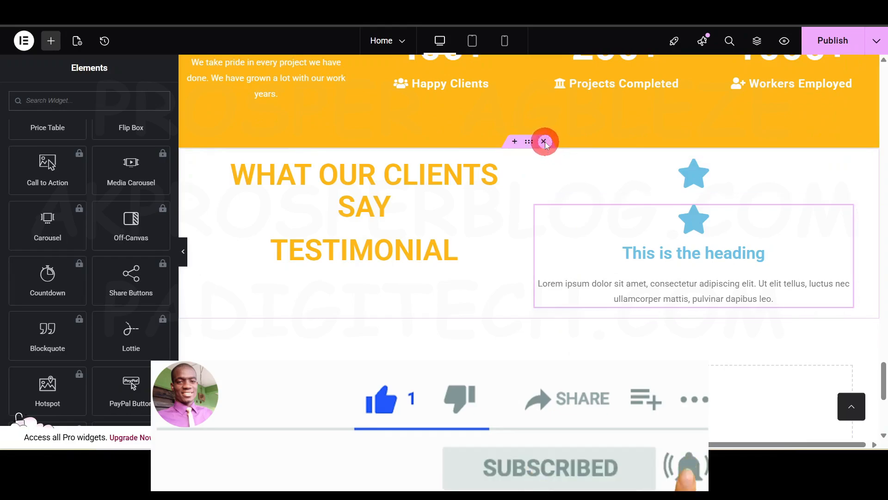
pyautogui.click(544, 141)
# Step: Open the page structure overview and collapse its expanded sections
pyautogui.scroll(10, 799, 237)
pyautogui.scroll(5, 798, 237)
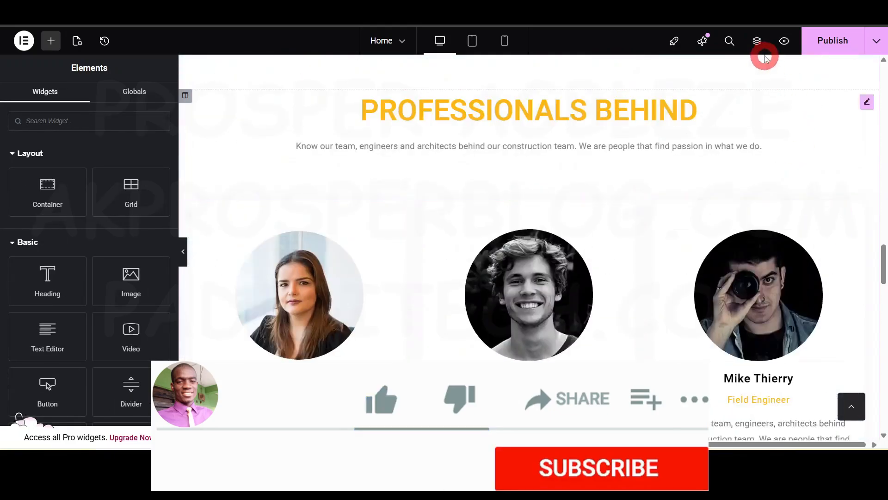
pyautogui.click(756, 41)
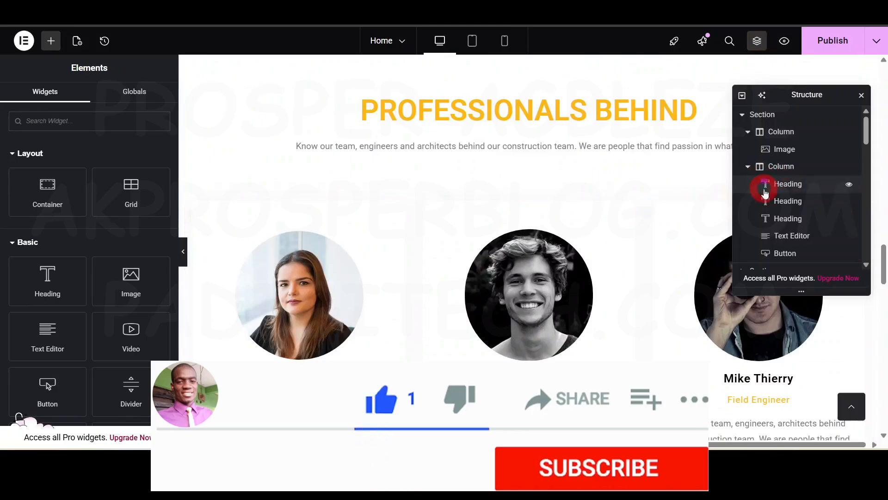
pyautogui.click(742, 116)
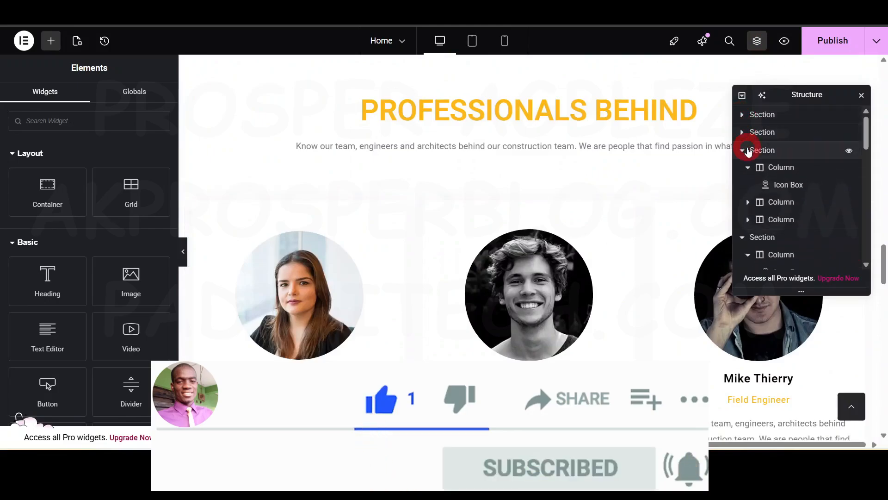
pyautogui.click(742, 153)
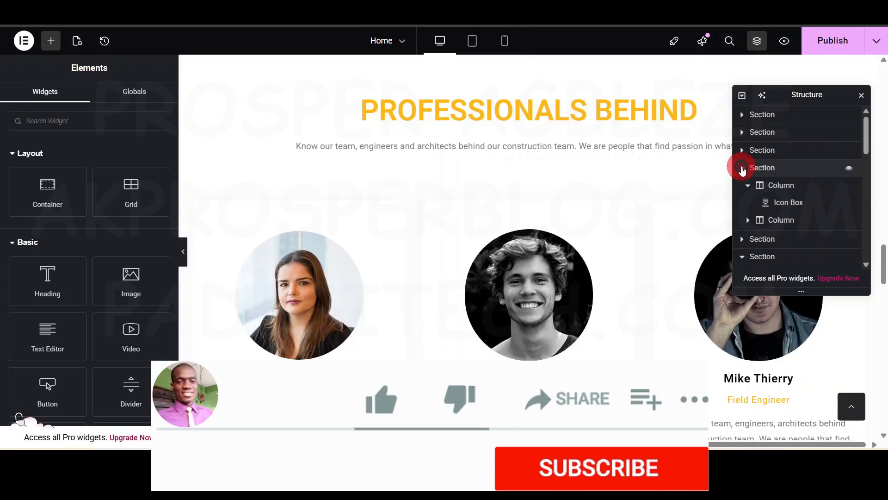
pyautogui.click(742, 171)
pyautogui.click(742, 204)
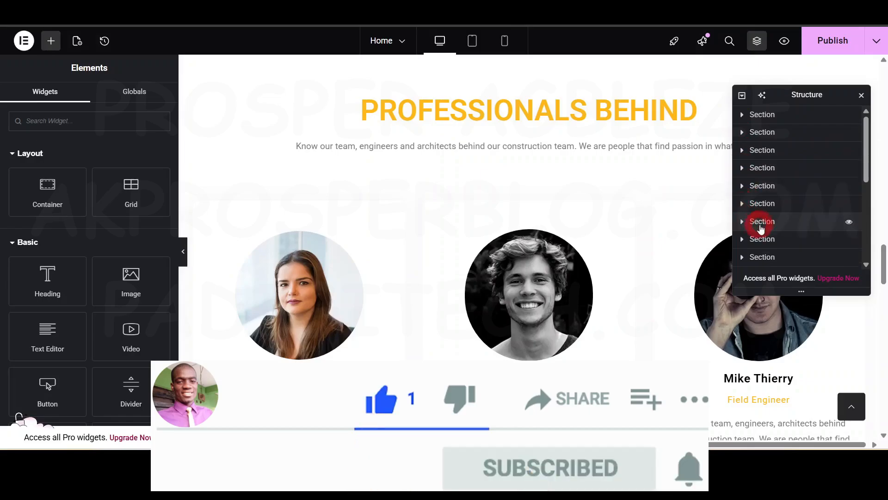
# Step: Use the page structure to move the Achievements section above the "Our Happy Clients" section
pyautogui.scroll(-1, 761, 229)
pyautogui.scroll(-14, 425, 318)
pyautogui.scroll(2, 450, 302)
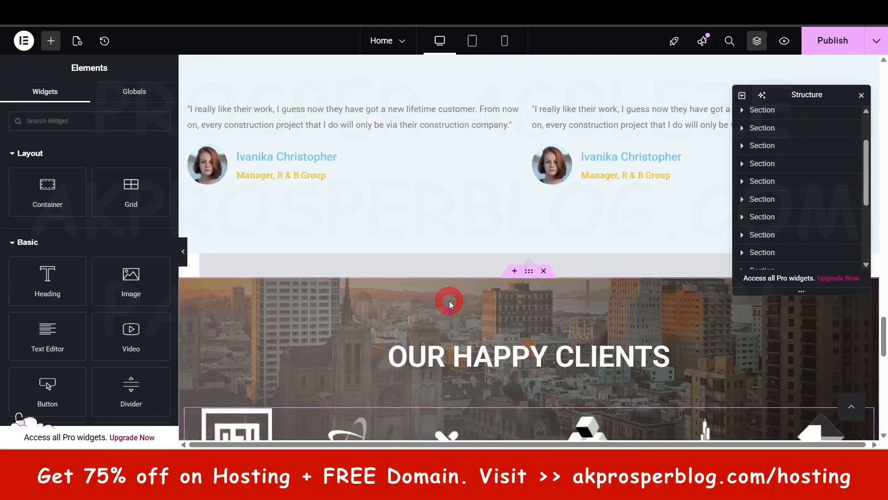
pyautogui.scroll(-13, 493, 367)
pyautogui.scroll(7, 493, 357)
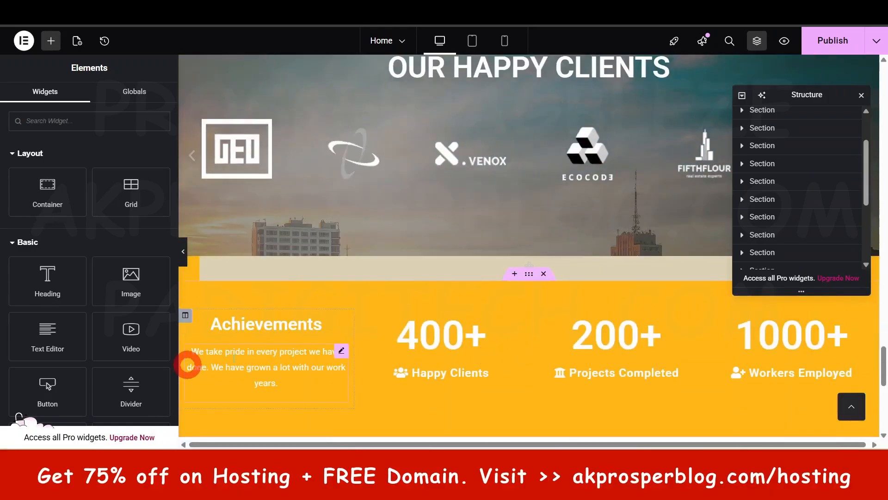
pyautogui.click(530, 275)
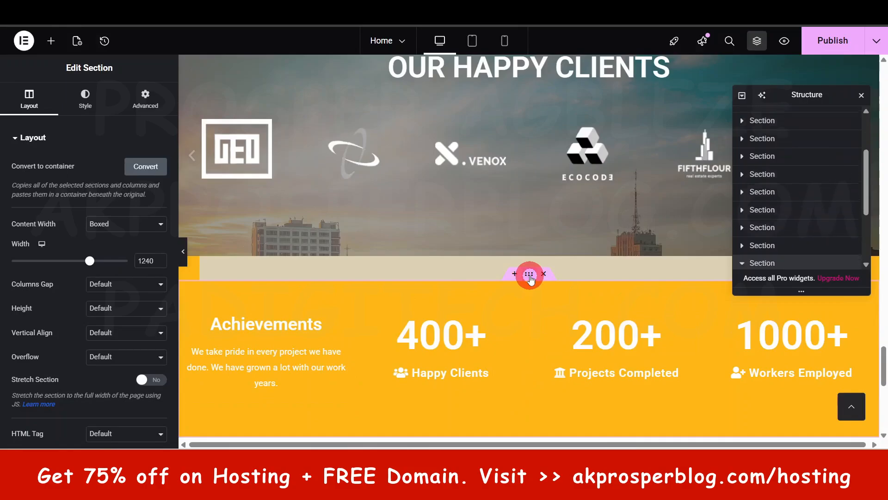
pyautogui.click(742, 196)
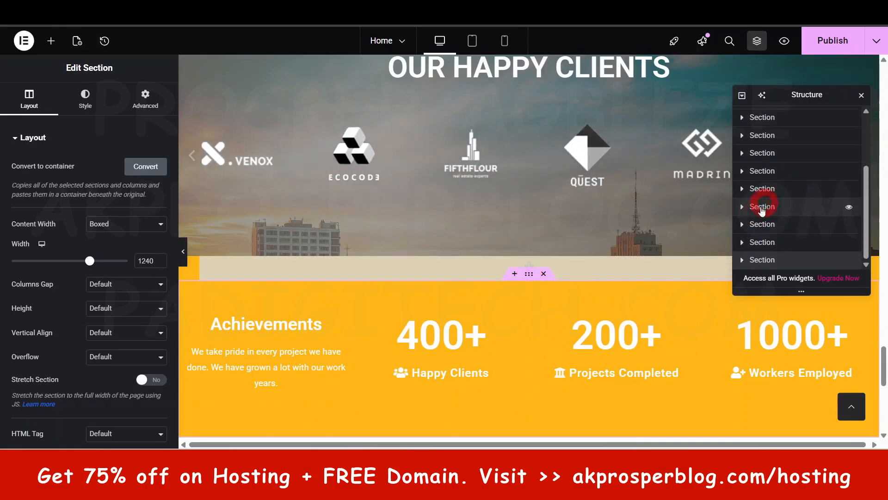
pyautogui.moveTo(760, 262); pyautogui.dragTo(515, 327)
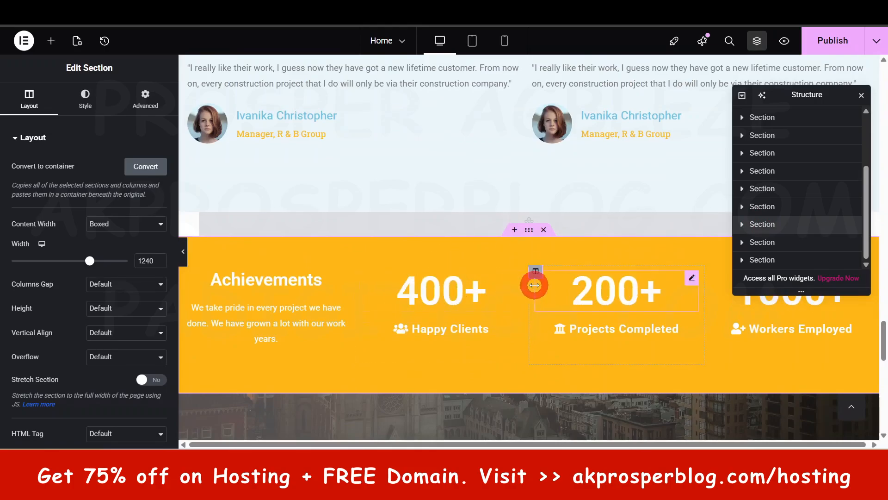
# Step: Undo the section move by restoring the "Container Removed" state from the editing history
pyautogui.click(104, 42)
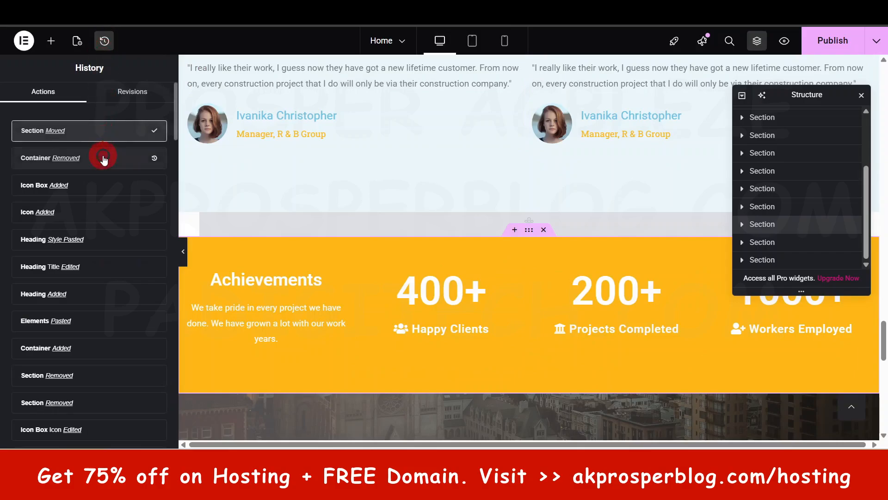
pyautogui.click(104, 158)
pyautogui.scroll(-10, 611, 284)
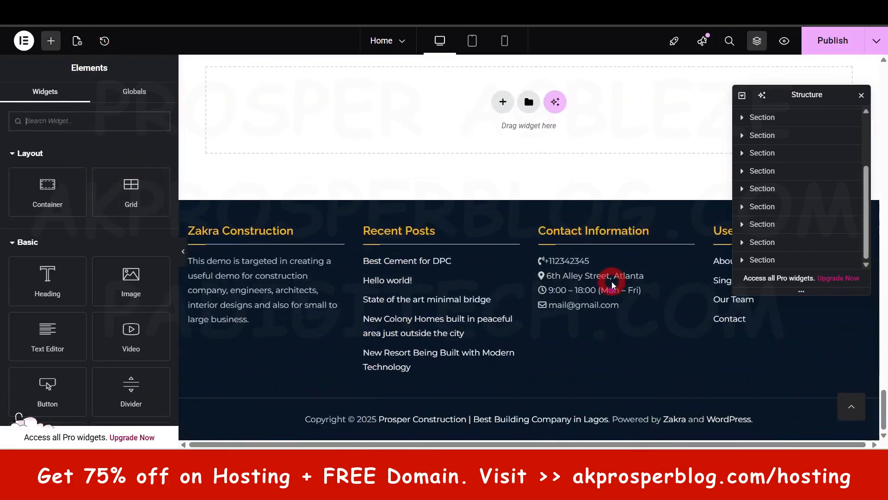
pyautogui.scroll(5, 612, 284)
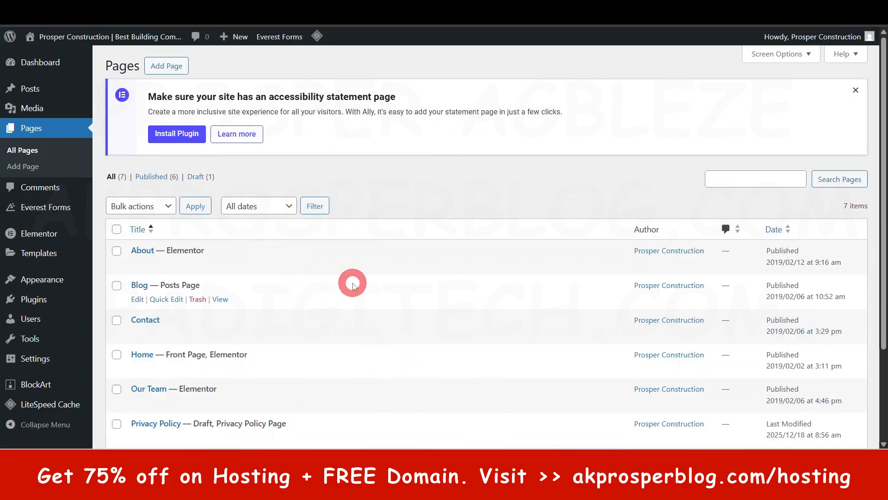
# Step: Switch to the WordPress Pages list, add a new page titled "FAQ" and publish it
pyautogui.click(402, 26)
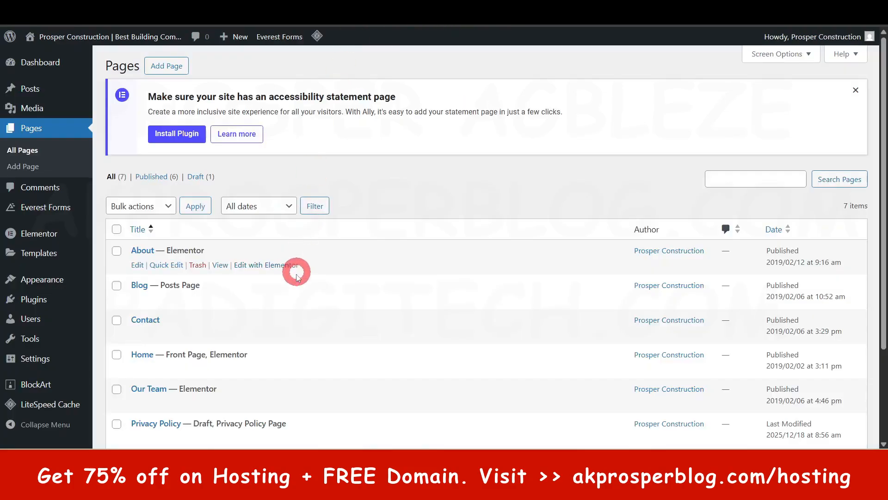
pyautogui.scroll(-3, 293, 273)
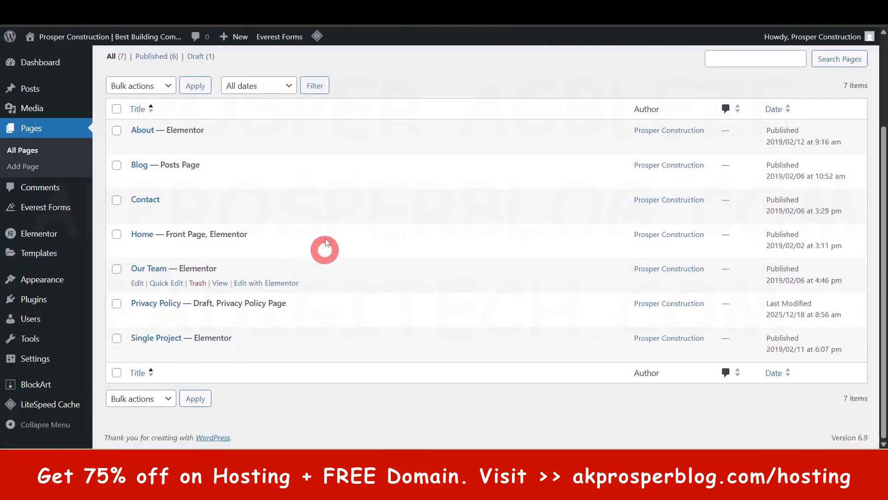
pyautogui.scroll(3, 297, 245)
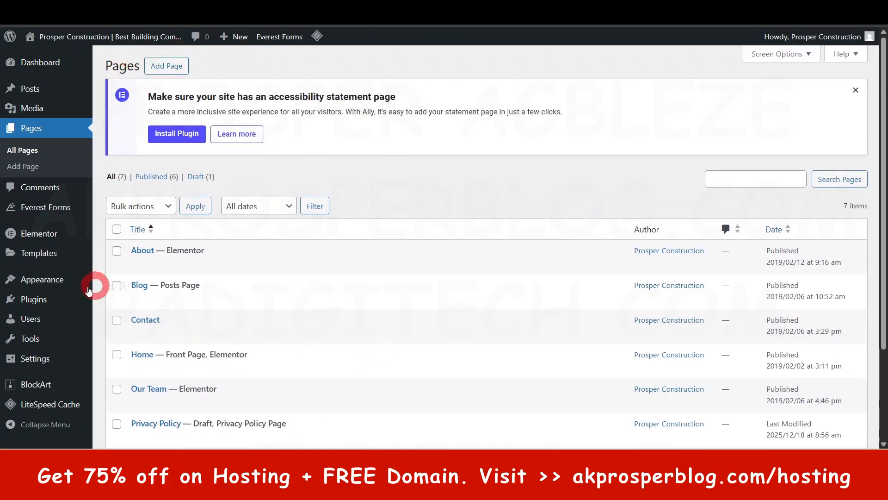
pyautogui.click(168, 67)
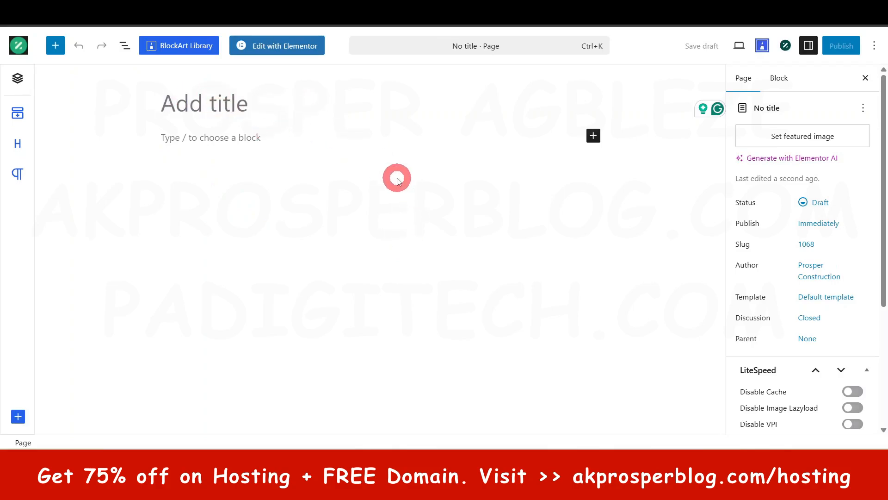
pyautogui.write('FAQ')
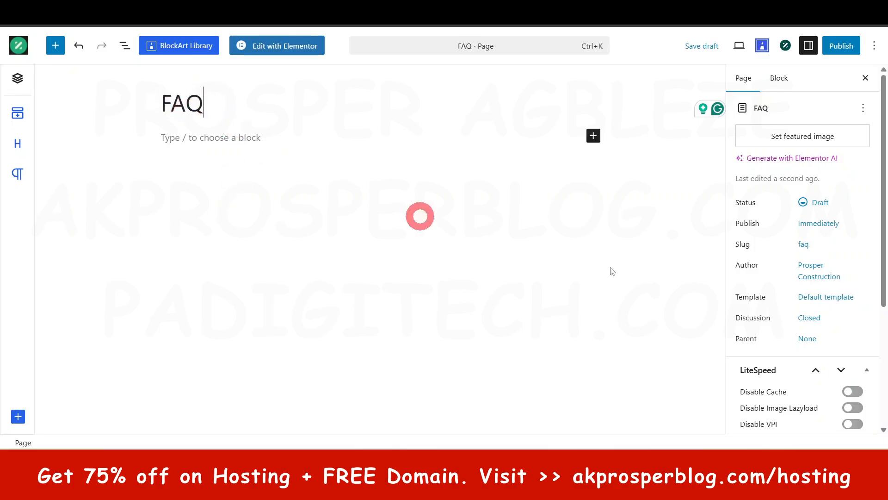
pyautogui.scroll(-2, 754, 317)
pyautogui.scroll(2, 754, 314)
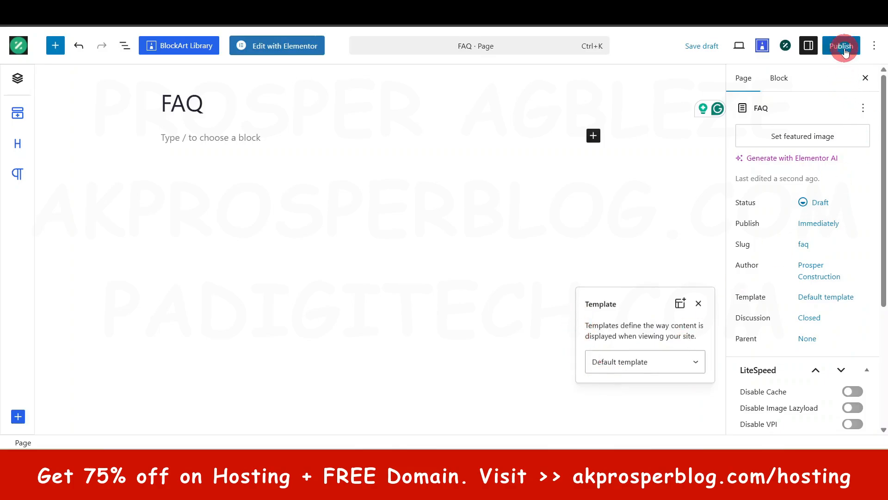
pyautogui.click(843, 47)
pyautogui.click(844, 47)
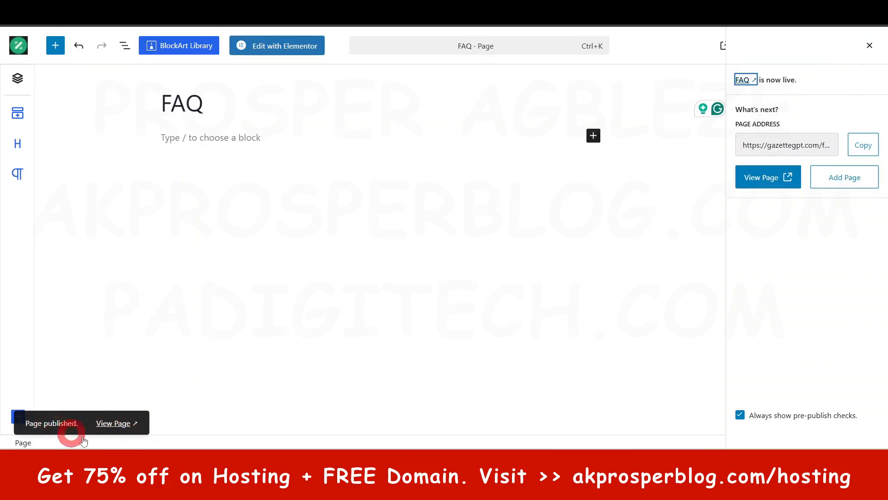
# Step: View the published FAQ page on the live site, and look over the live Home page's projects section
pyautogui.click(121, 424)
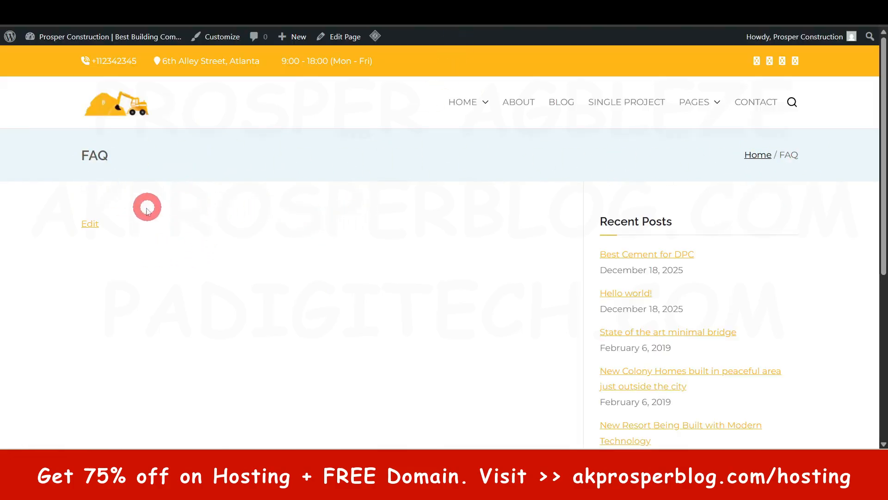
pyautogui.scroll(-4, 179, 257)
pyautogui.scroll(3, 377, 304)
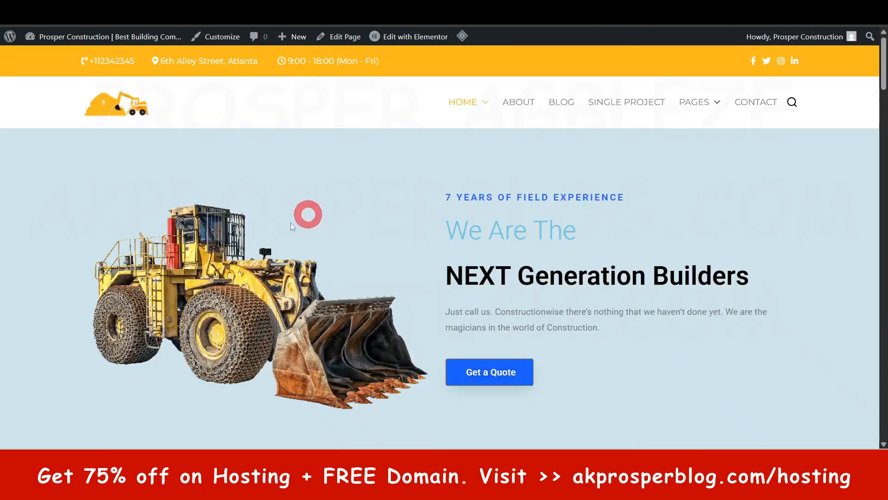
pyautogui.scroll(-14, 307, 214)
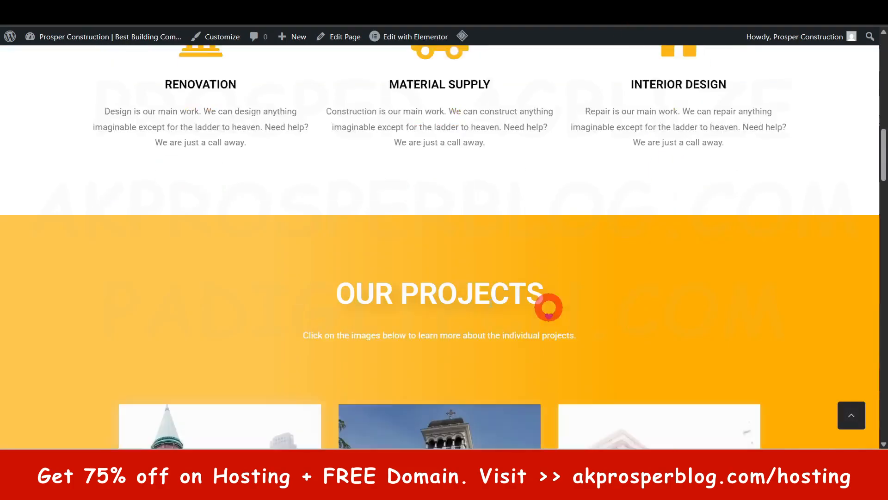
pyautogui.scroll(-7, 563, 324)
pyautogui.scroll(7, 738, 195)
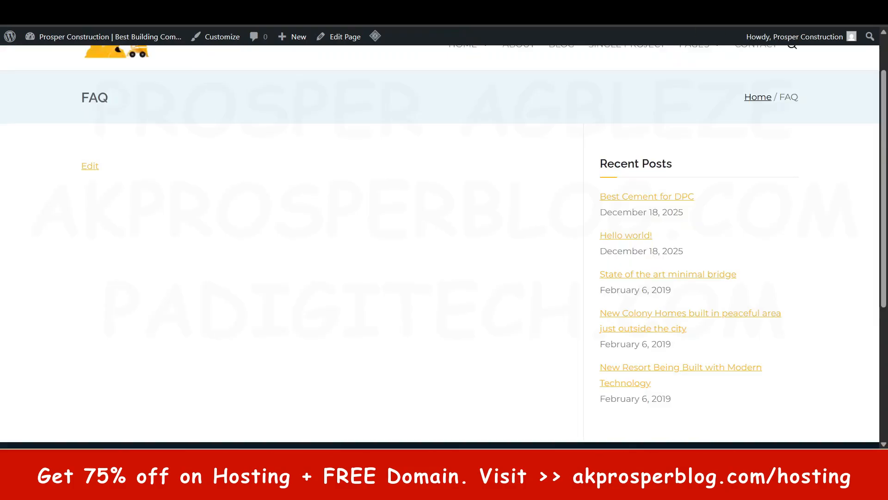
# Step: Return to the FAQ page in the WordPress editor, set its template to Elementor Full Width and save the page
pyautogui.click(397, 148)
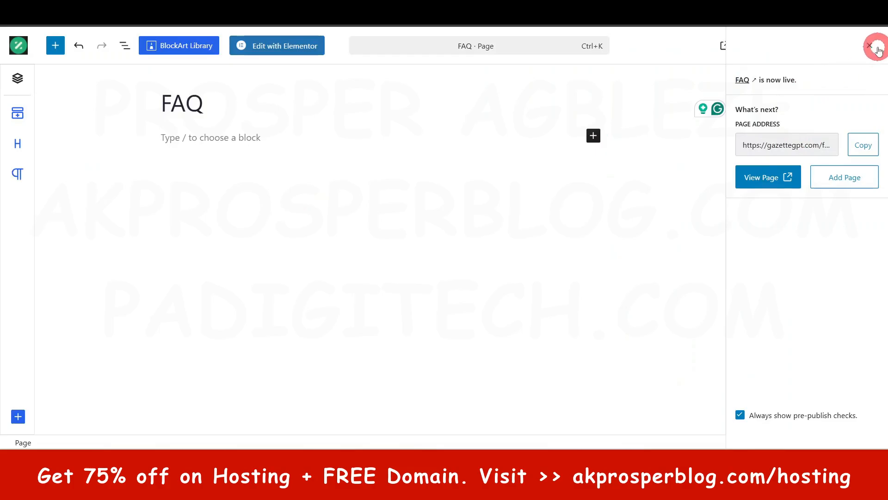
pyautogui.click(876, 47)
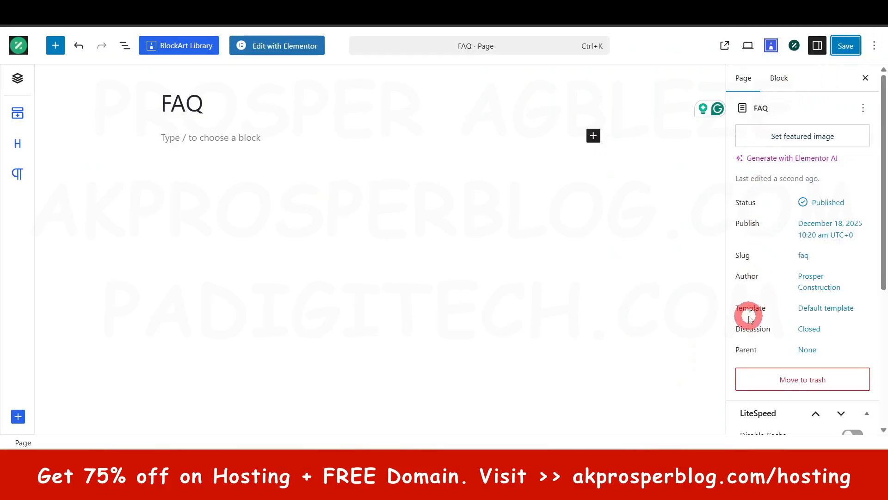
pyautogui.click(818, 307)
pyautogui.click(642, 372)
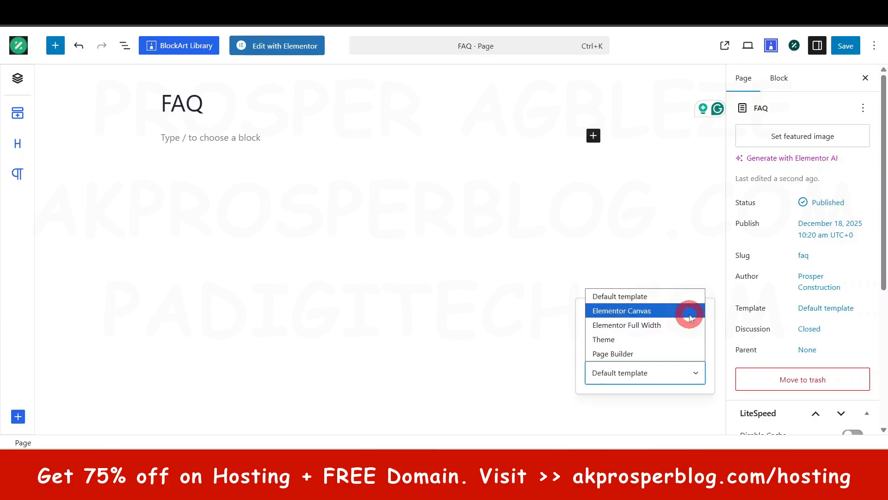
pyautogui.click(636, 325)
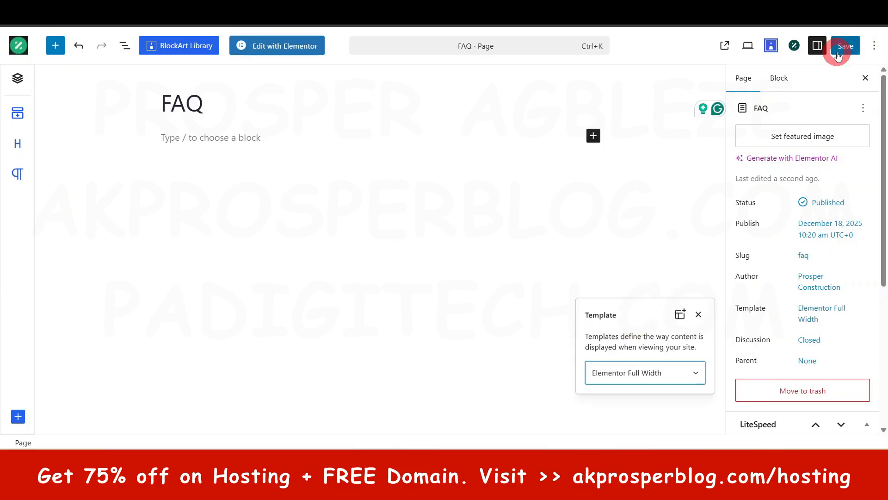
pyautogui.click(851, 45)
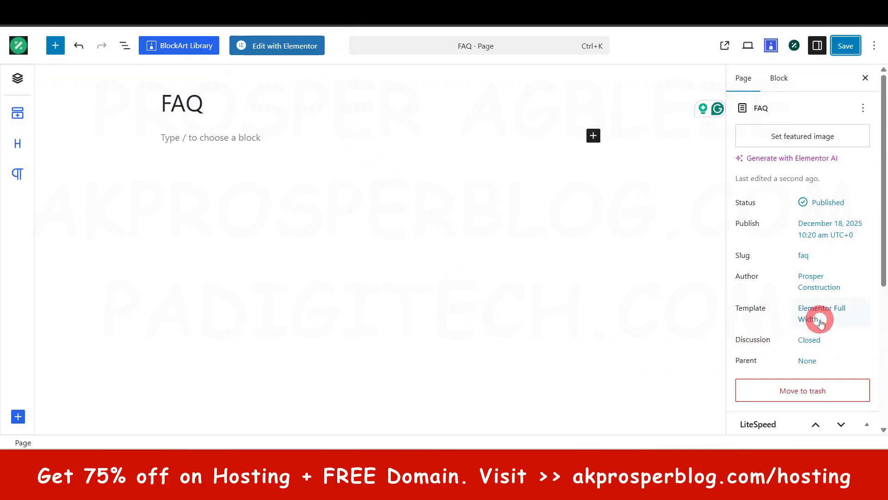
# Step: Look over the template options available for the FAQ page
pyautogui.click(816, 316)
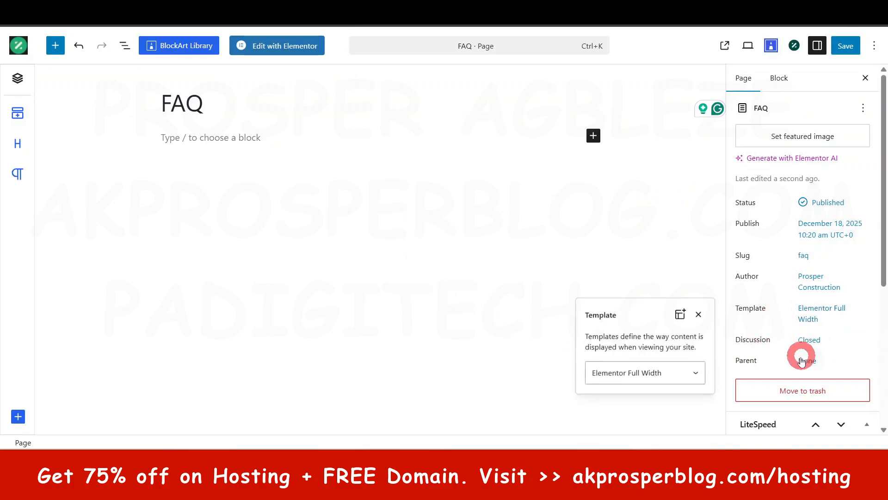
pyautogui.click(680, 376)
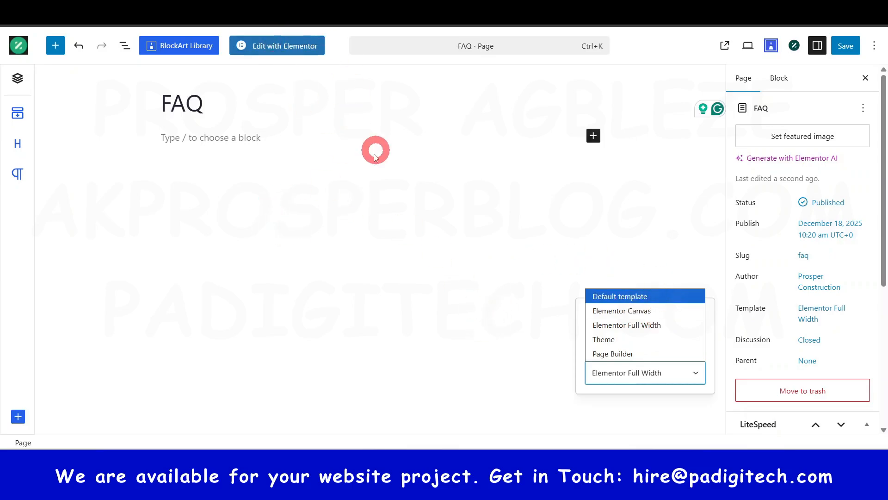
pyautogui.click(498, 329)
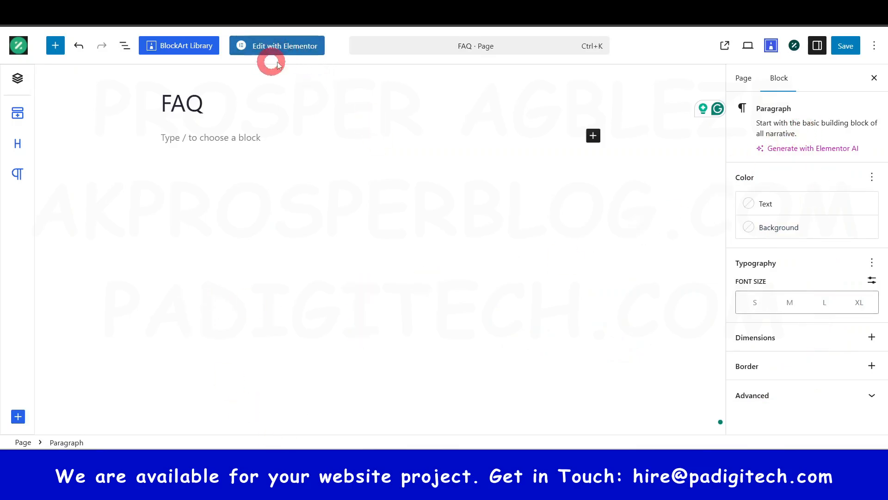
# Step: Save the FAQ page when prompted about unsaved changes, and open it for editing in Elementor
pyautogui.click(273, 46)
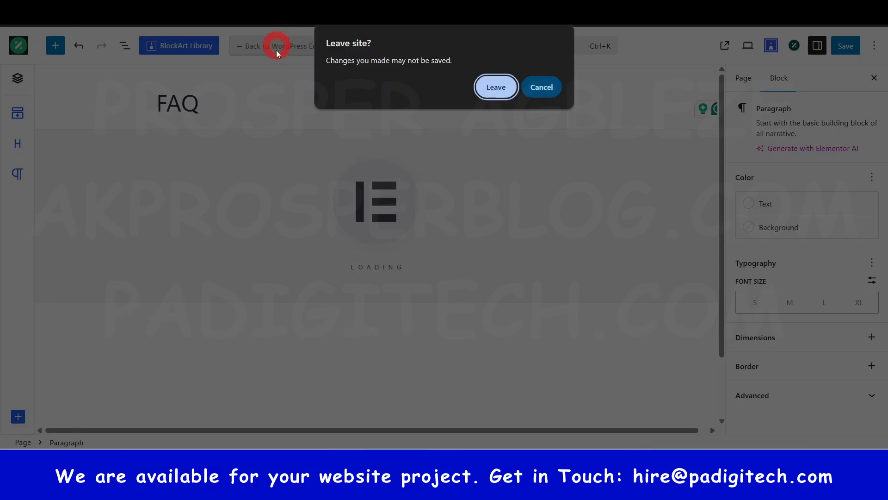
pyautogui.click(553, 86)
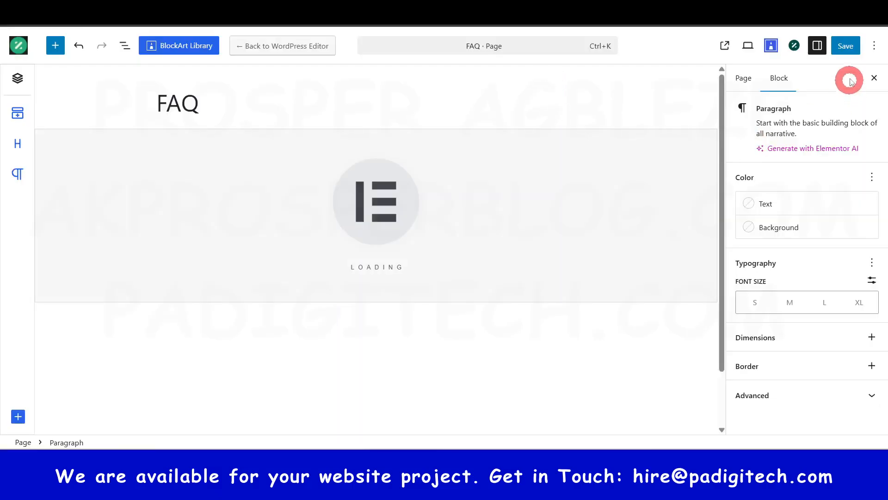
pyautogui.click(846, 45)
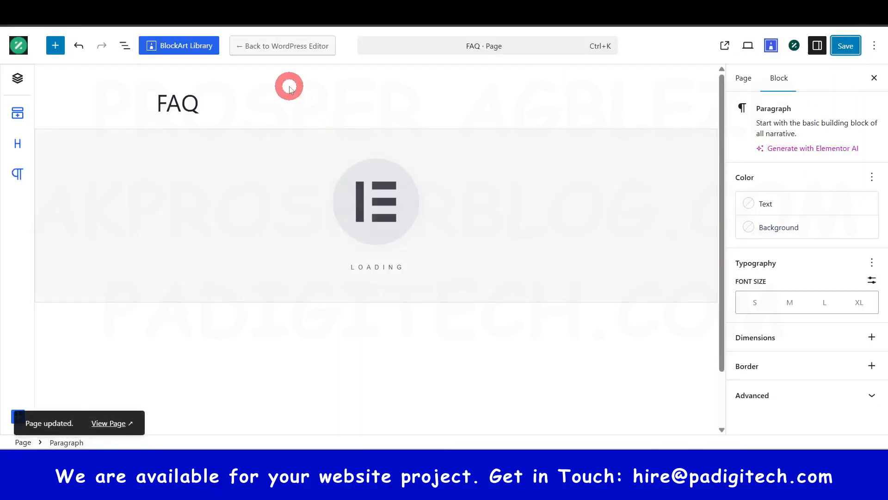
pyautogui.click(295, 45)
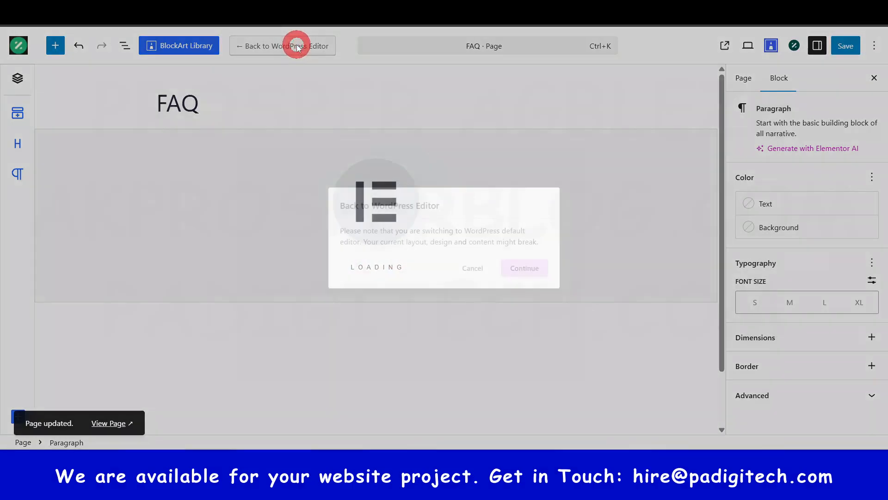
pyautogui.click(473, 268)
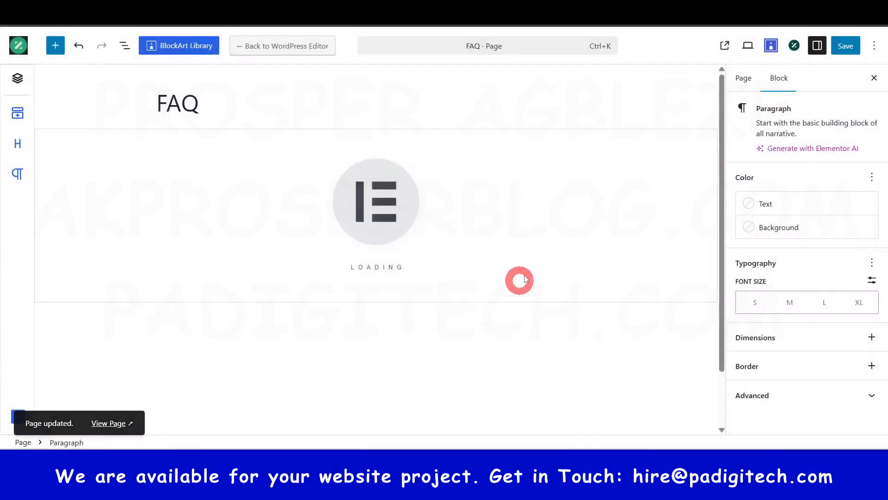
pyautogui.click(496, 346)
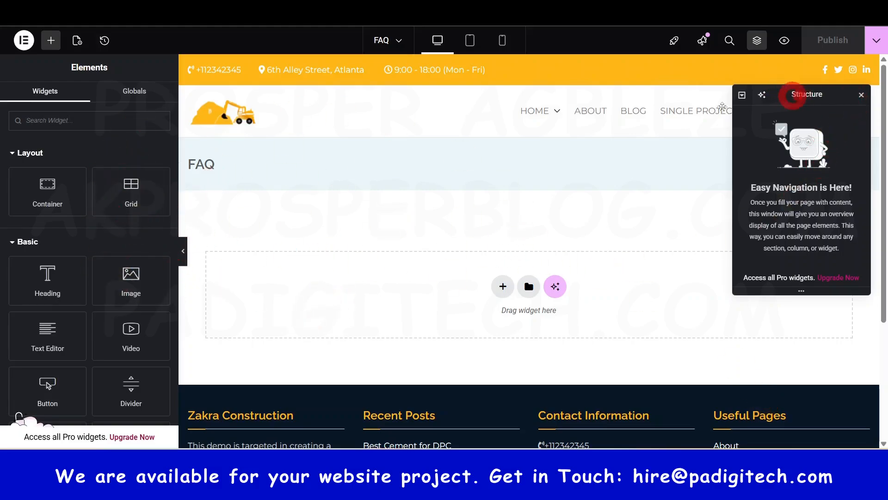
# Step: Move the Structure window off the site menu and add a flexbox container with two equal columns to the FAQ page
pyautogui.moveTo(792, 95); pyautogui.dragTo(738, 144)
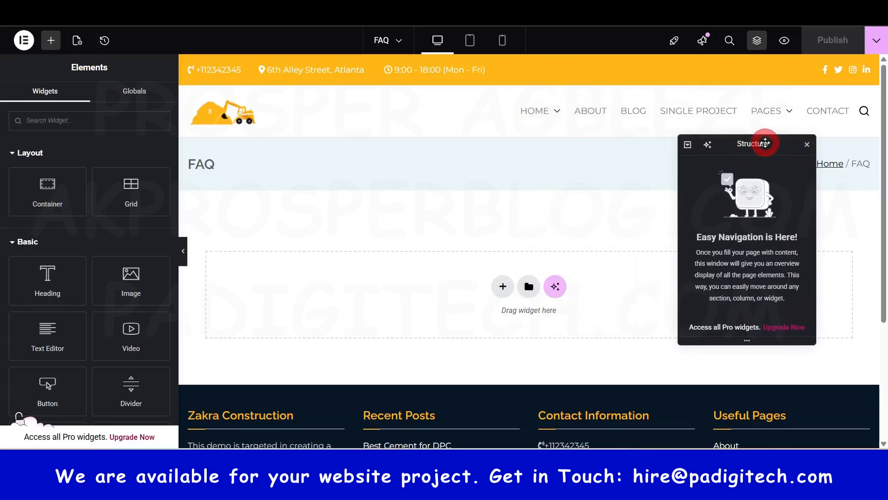
pyautogui.click(504, 285)
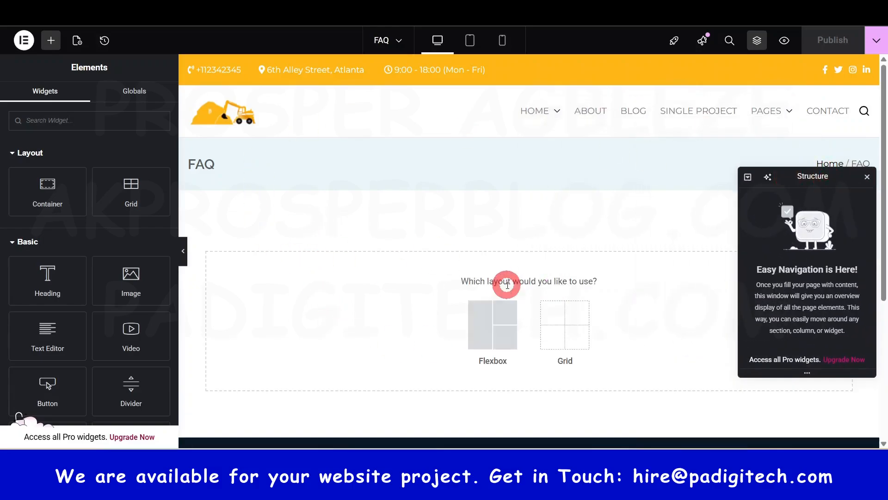
pyautogui.click(482, 331)
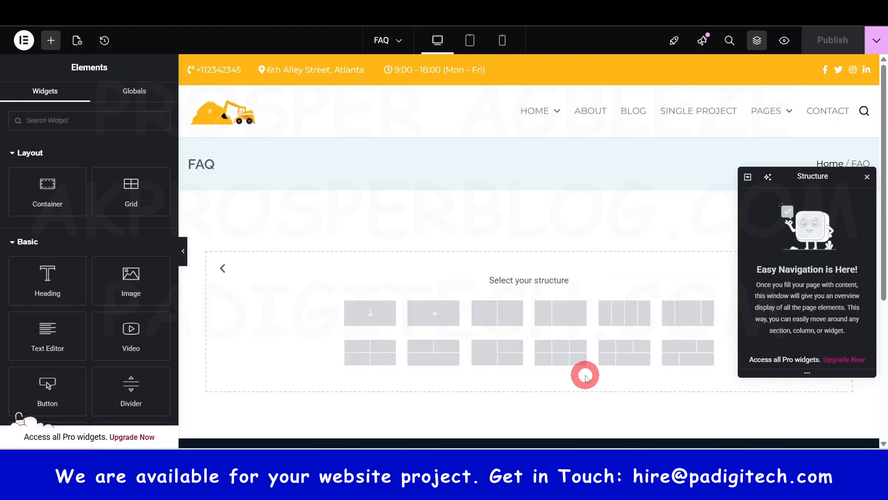
pyautogui.click(511, 319)
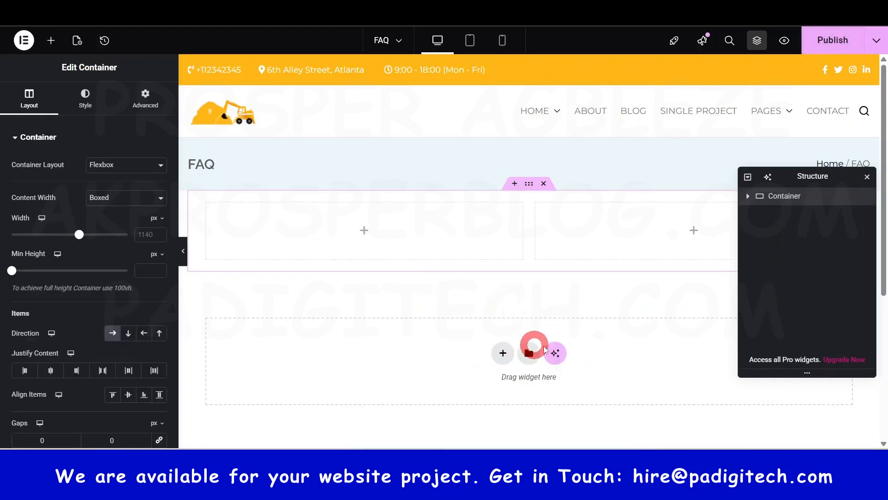
# Step: Place an Image widget in the container's right column and an Accordion widget in its left column
pyautogui.click(51, 41)
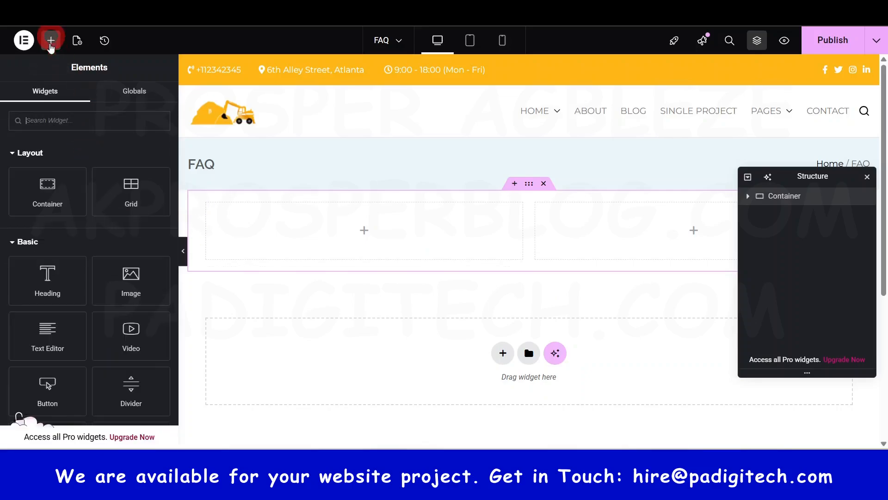
pyautogui.moveTo(131, 280); pyautogui.dragTo(634, 228)
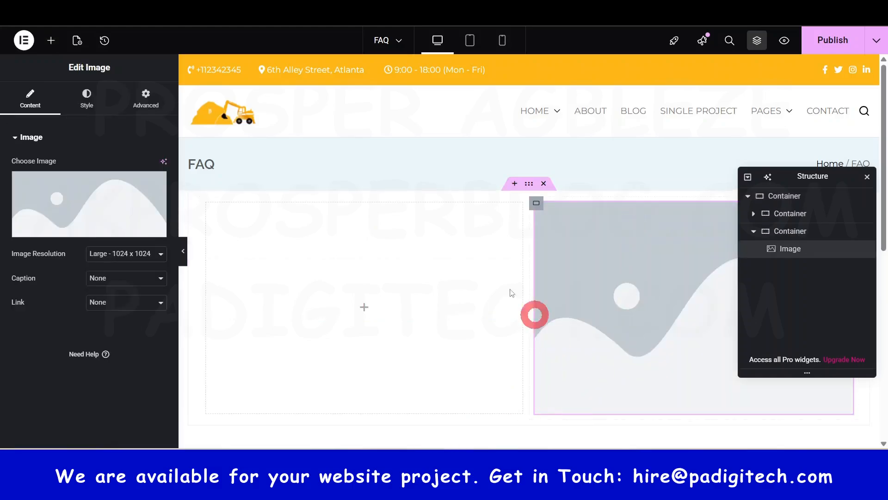
pyautogui.click(51, 42)
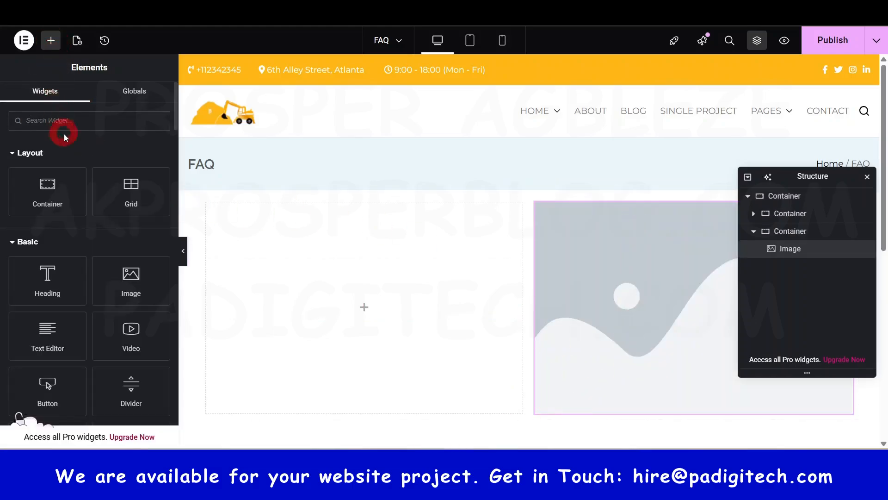
pyautogui.write('acc')
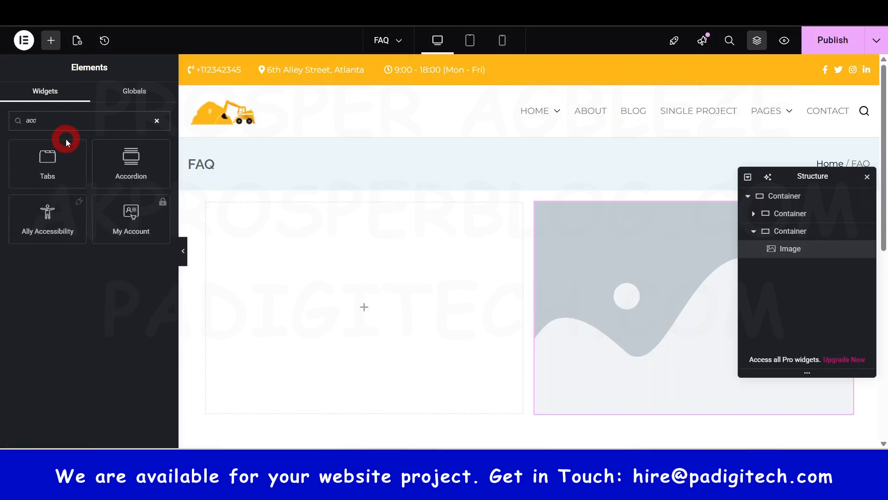
pyautogui.moveTo(131, 159); pyautogui.dragTo(360, 300)
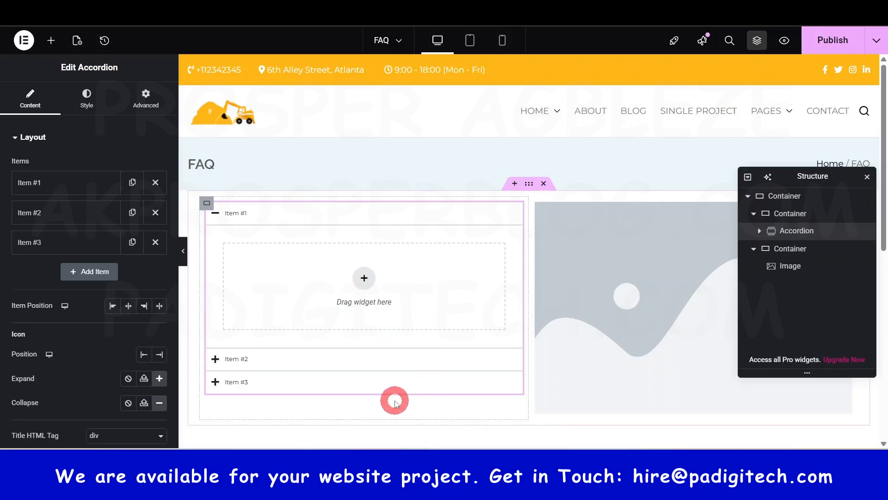
# Step: Expand the accordion's Item #1 and place a Text Editor widget inside it
pyautogui.click(257, 216)
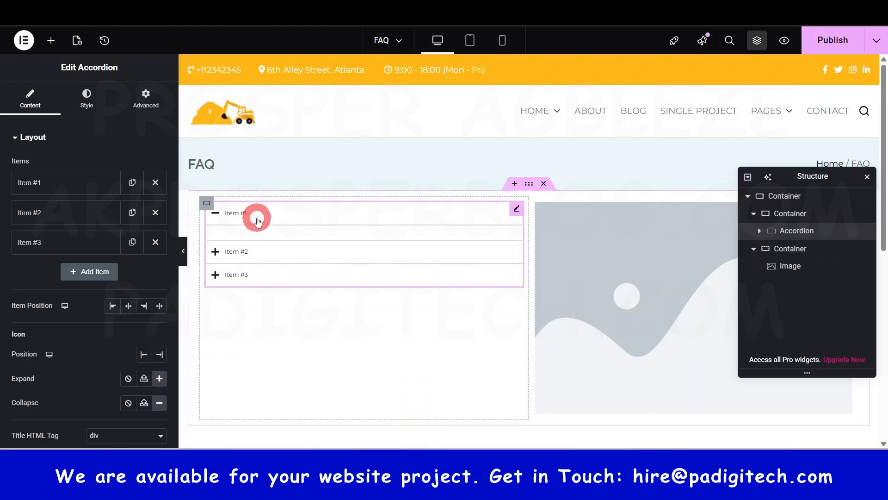
pyautogui.click(240, 215)
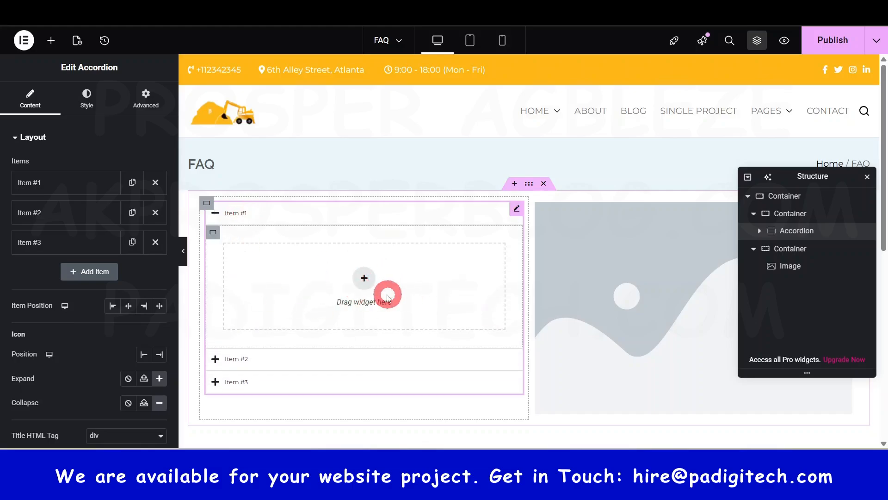
pyautogui.click(51, 42)
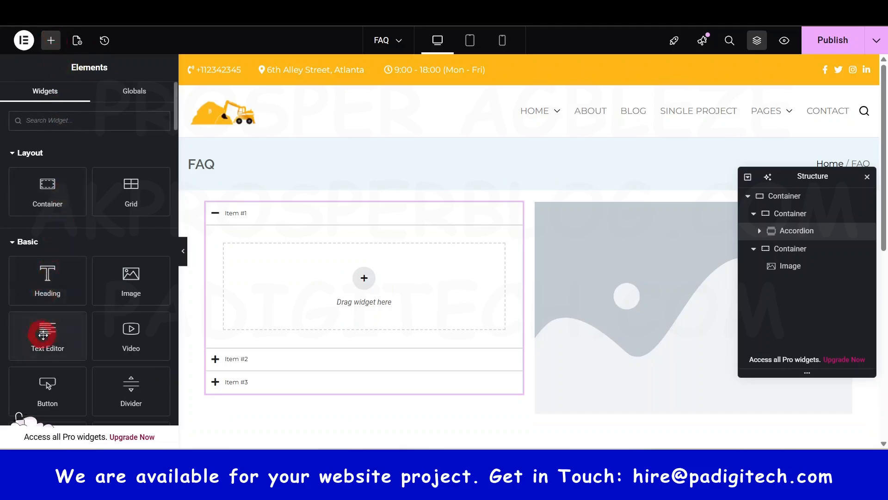
pyautogui.moveTo(44, 331); pyautogui.dragTo(365, 287)
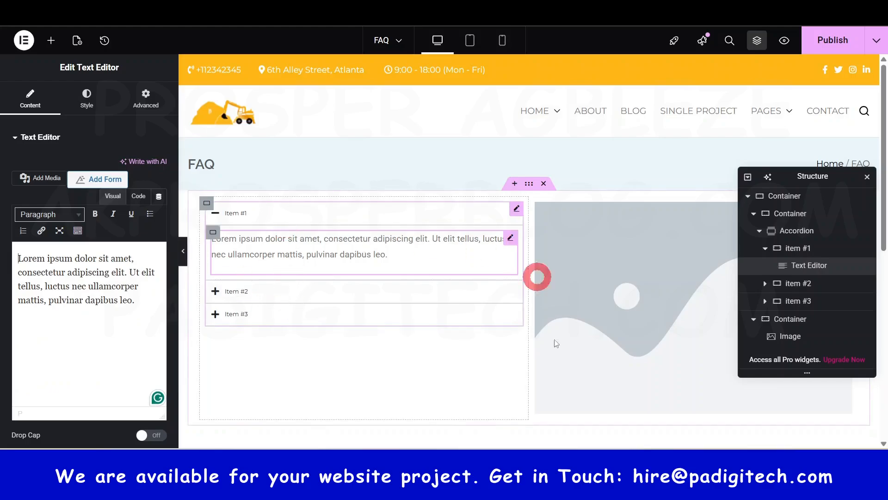
pyautogui.scroll(-5, 606, 317)
pyautogui.scroll(5, 467, 259)
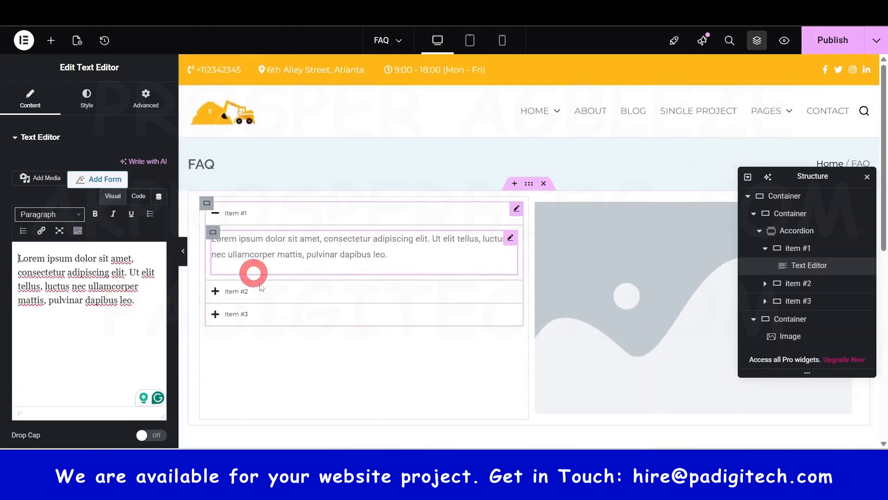
# Step: Examine the accordion's content settings and its normal, hover and active style options
pyautogui.click(258, 212)
pyautogui.scroll(-1, 62, 375)
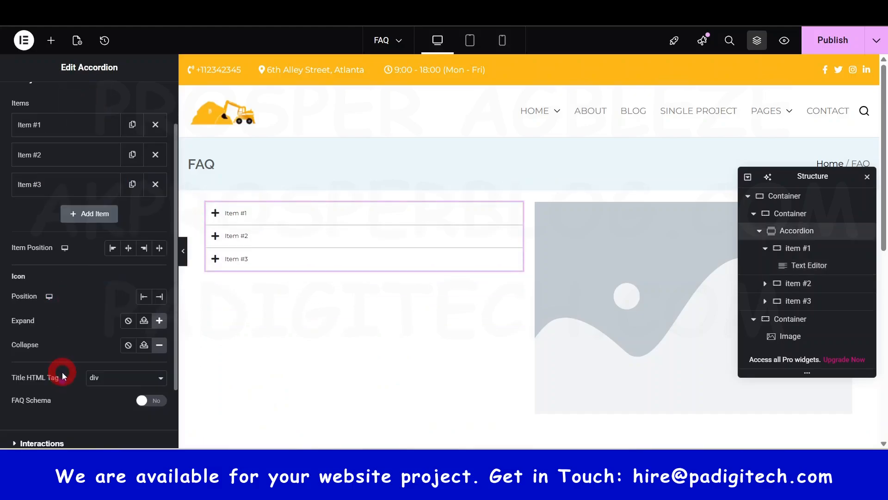
pyautogui.scroll(-2, 53, 310)
pyautogui.scroll(3, 81, 333)
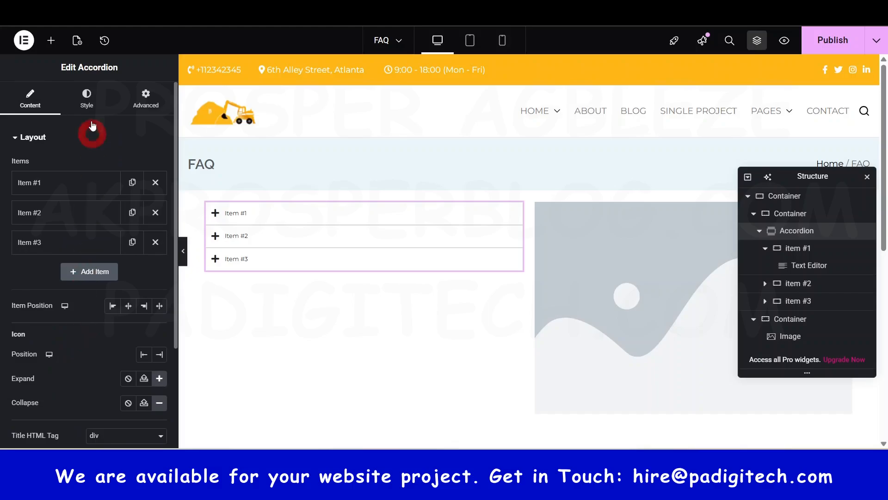
pyautogui.click(91, 106)
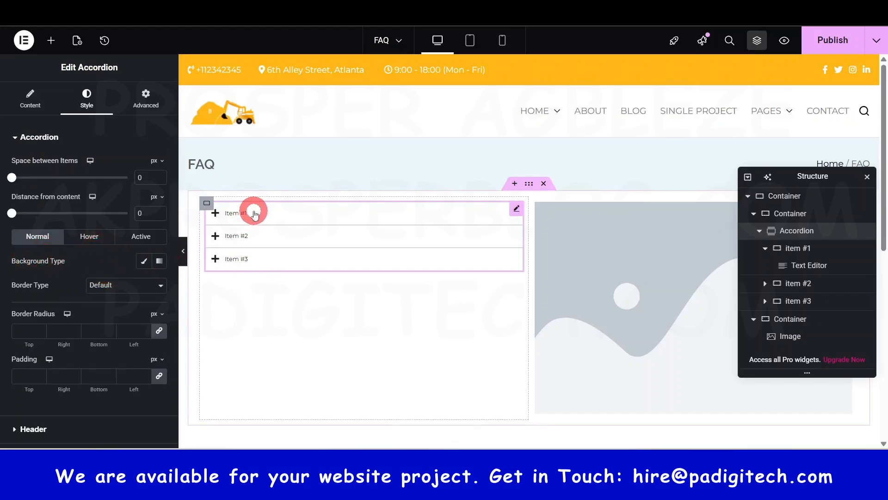
pyautogui.click(92, 237)
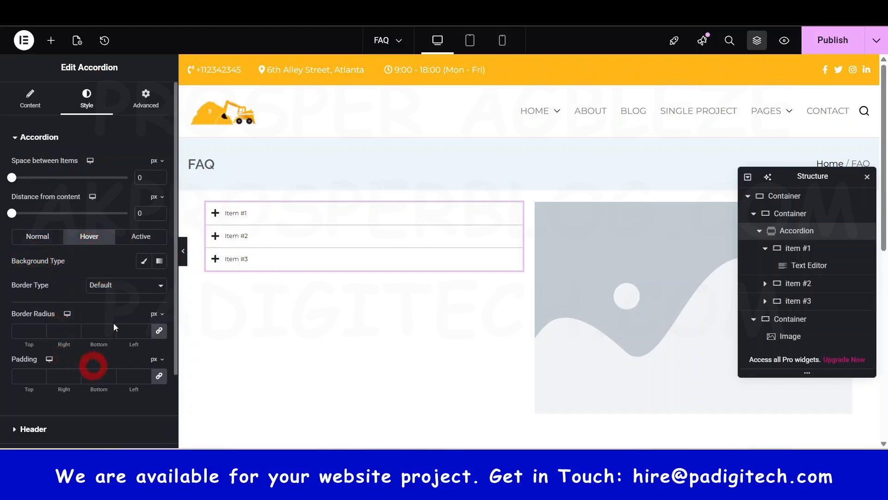
pyautogui.click(137, 238)
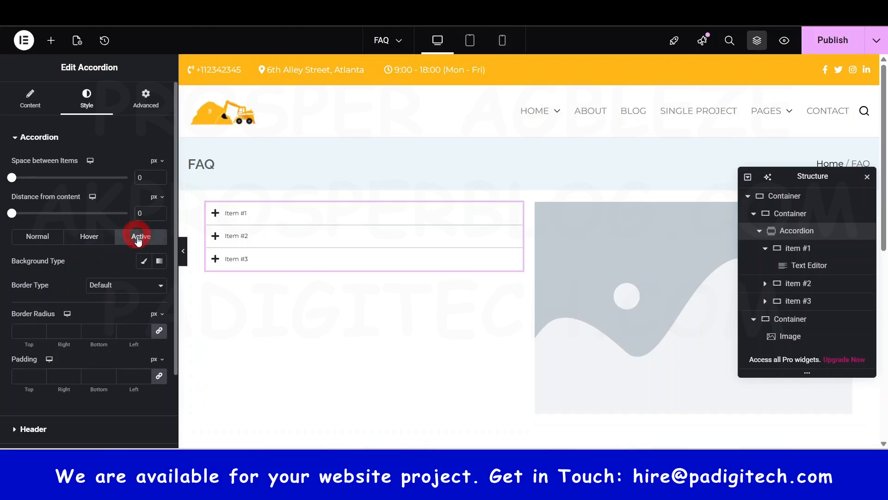
# Step: Expand the accordion's Item #1 to check its text in the layout, and publish the FAQ page changes
pyautogui.click(252, 211)
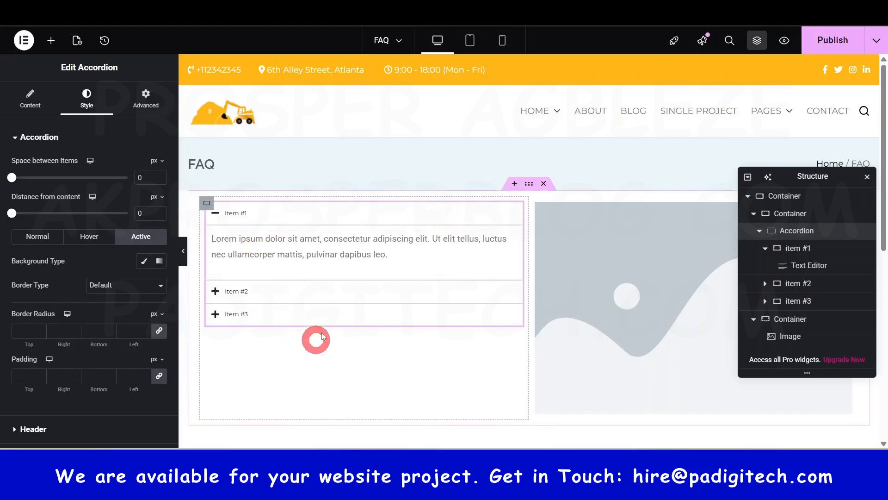
pyautogui.scroll(-5, 393, 263)
pyautogui.scroll(5, 426, 259)
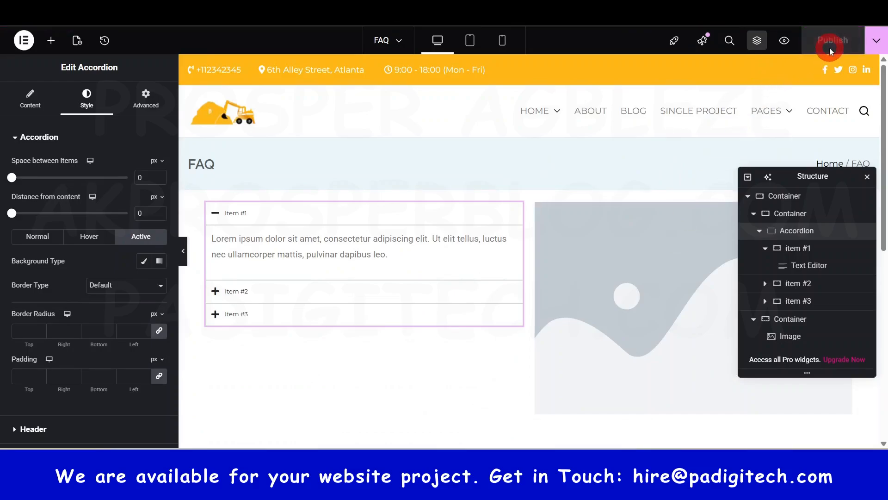
# Step: Exit Elementor to WordPress, return to the Pages list and open the Menus screen under Appearance
pyautogui.click(23, 39)
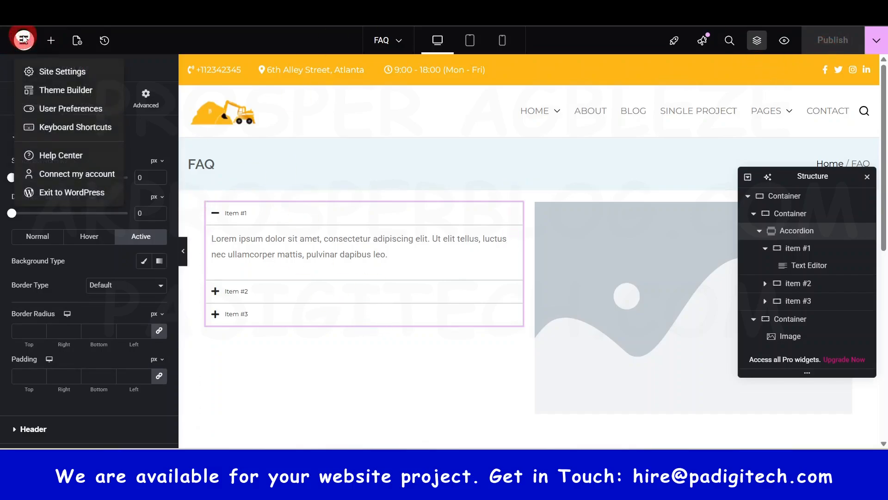
pyautogui.click(65, 193)
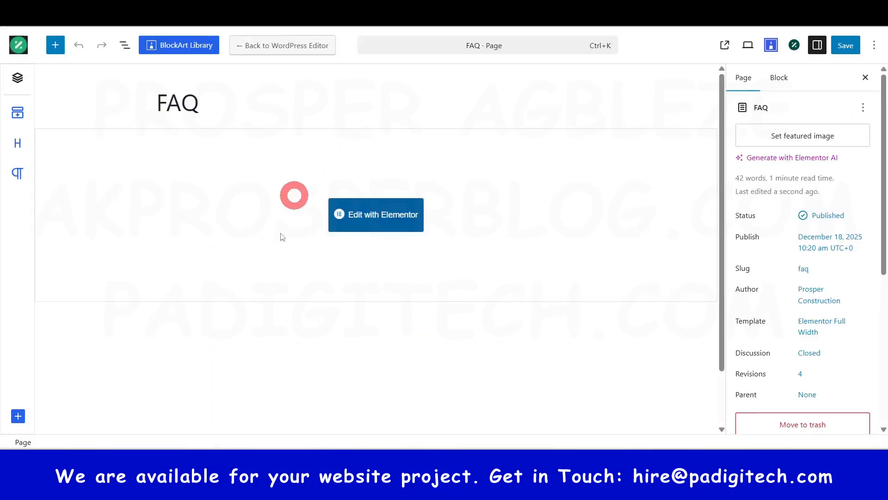
pyautogui.click(19, 46)
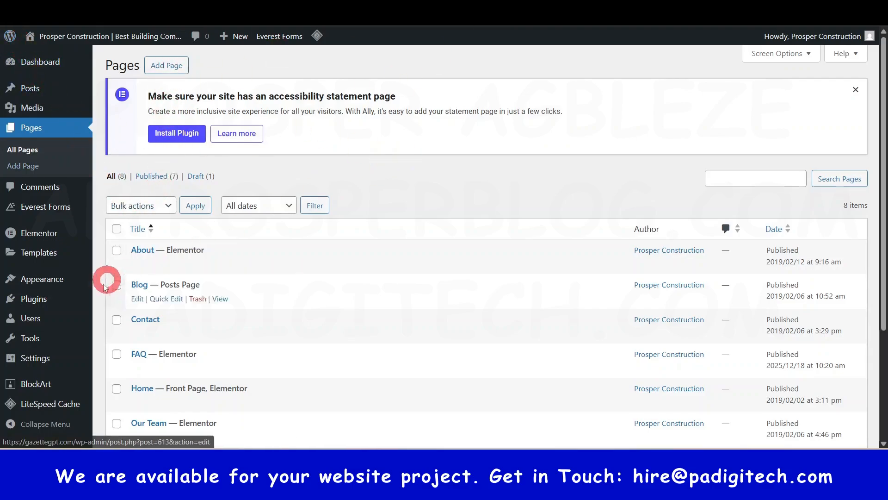
pyautogui.moveTo(48, 283)
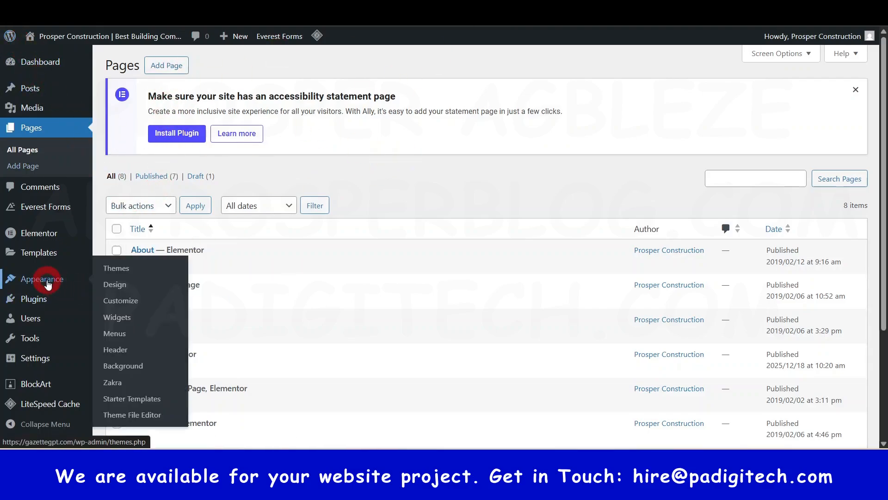
pyautogui.click(116, 337)
# Step: Examine the Main Menu's structure and the menus available for editing, comparing them with the live site's header and footer links
pyautogui.scroll(-1, 419, 236)
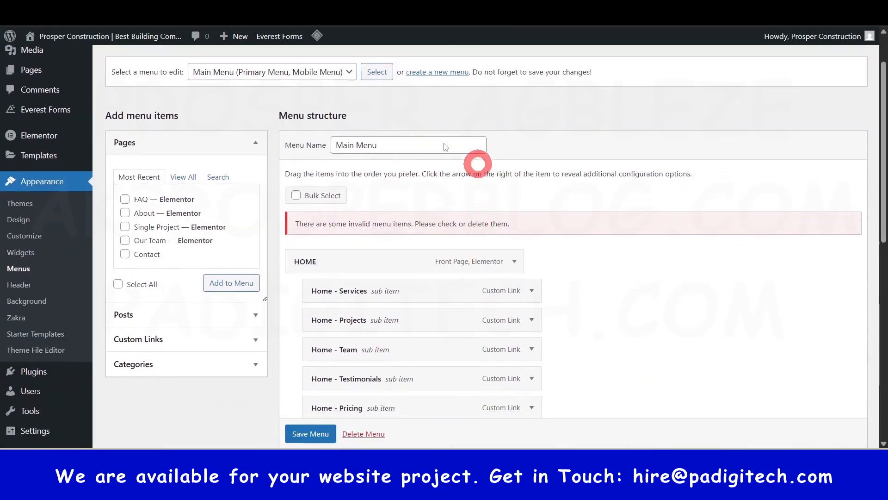
pyautogui.scroll(1, 278, 172)
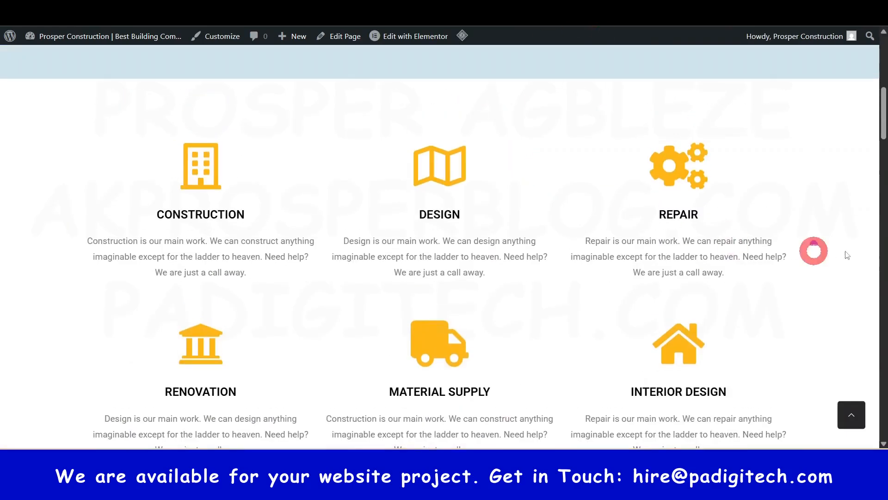
pyautogui.moveTo(884, 126); pyautogui.dragTo(884, 69)
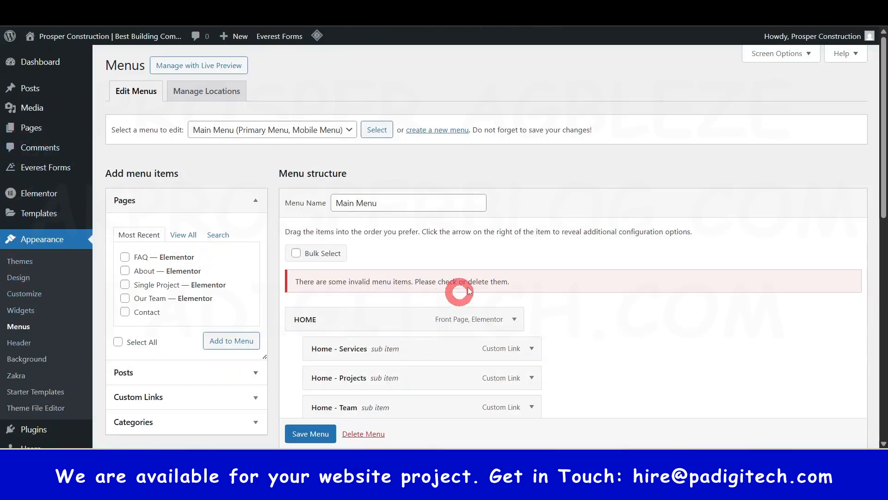
pyautogui.scroll(-5, 382, 229)
pyautogui.scroll(5, 382, 250)
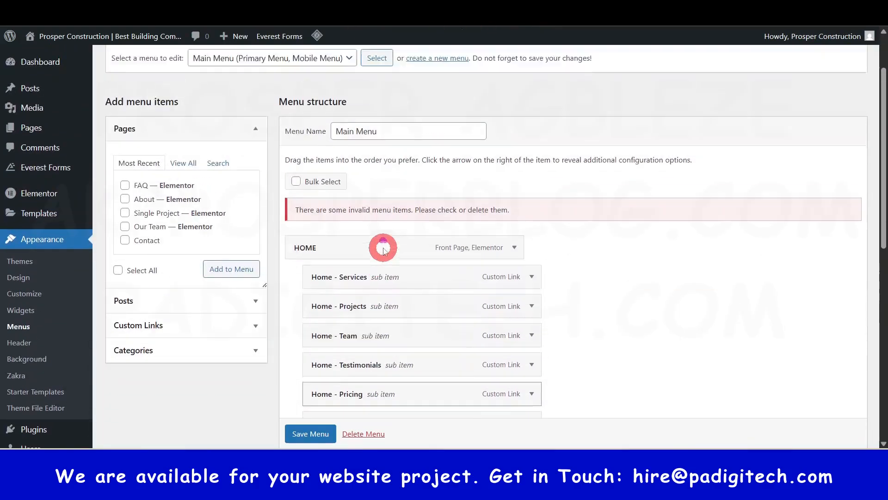
pyautogui.click(347, 131)
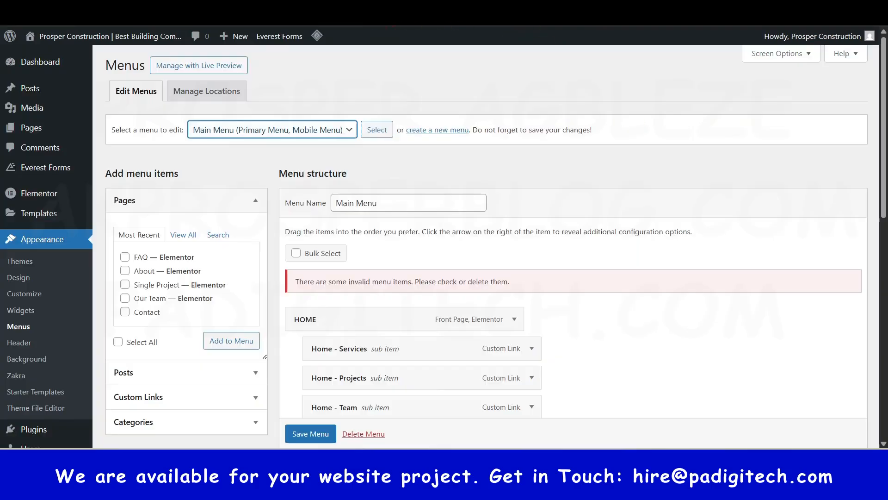
pyautogui.click(327, 131)
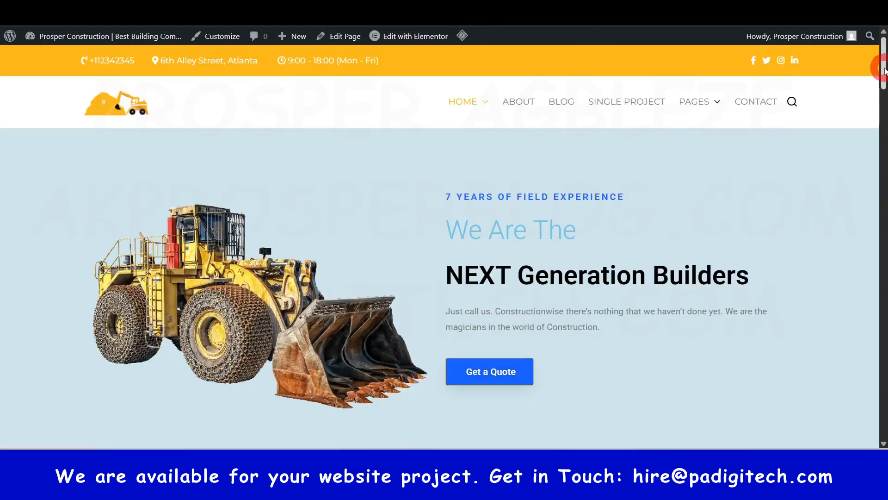
pyautogui.moveTo(885, 69); pyautogui.dragTo(884, 412)
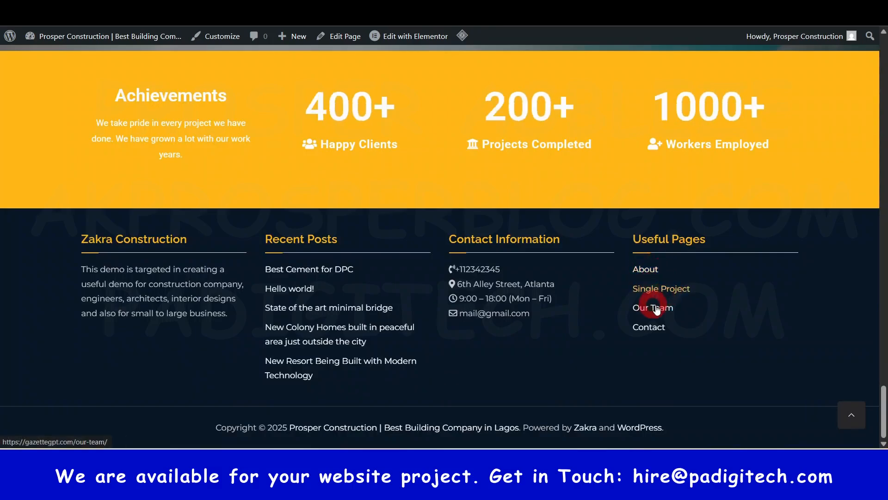
pyautogui.click(630, 133)
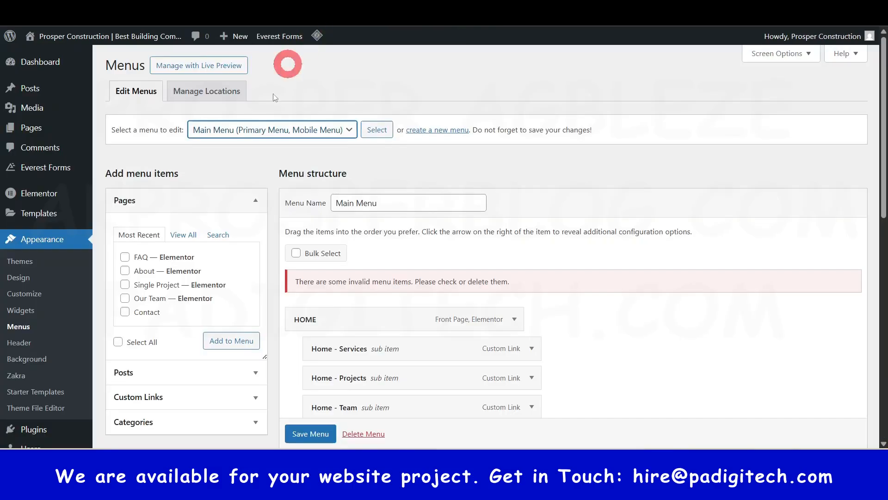
# Step: Load the Useful Pages menu for editing and look through its items
pyautogui.click(287, 130)
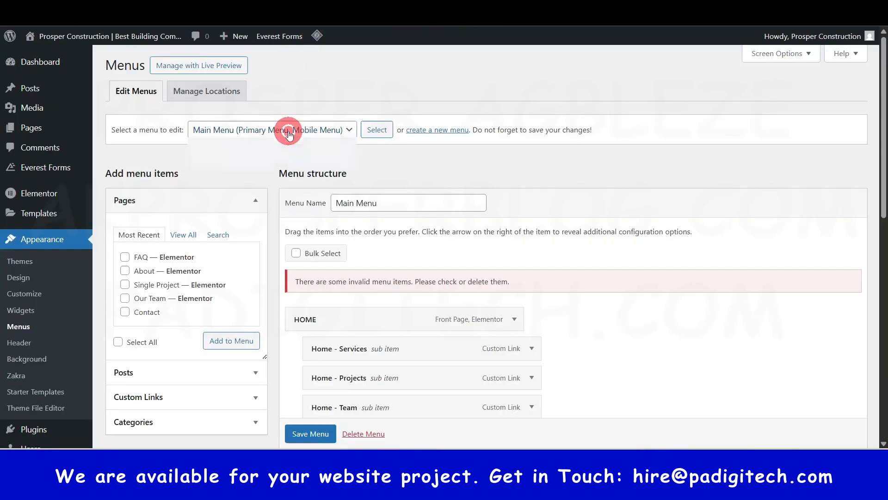
pyautogui.click(228, 164)
pyautogui.click(377, 131)
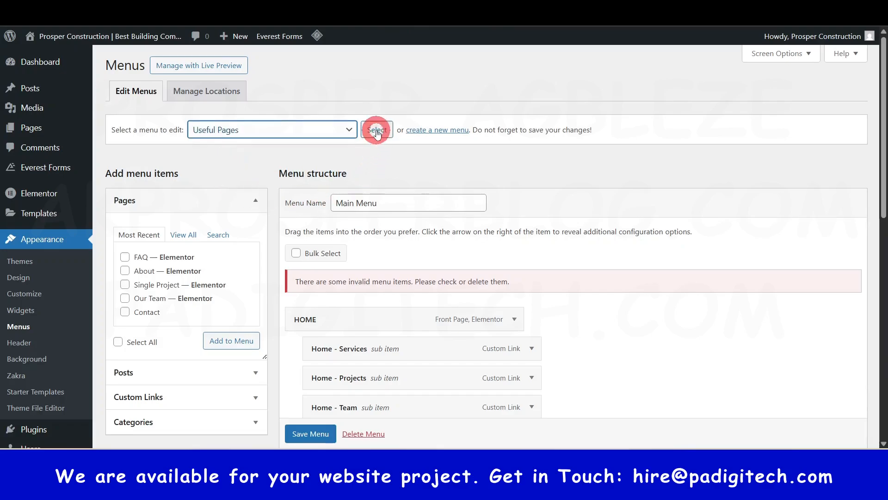
pyautogui.scroll(-1, 430, 202)
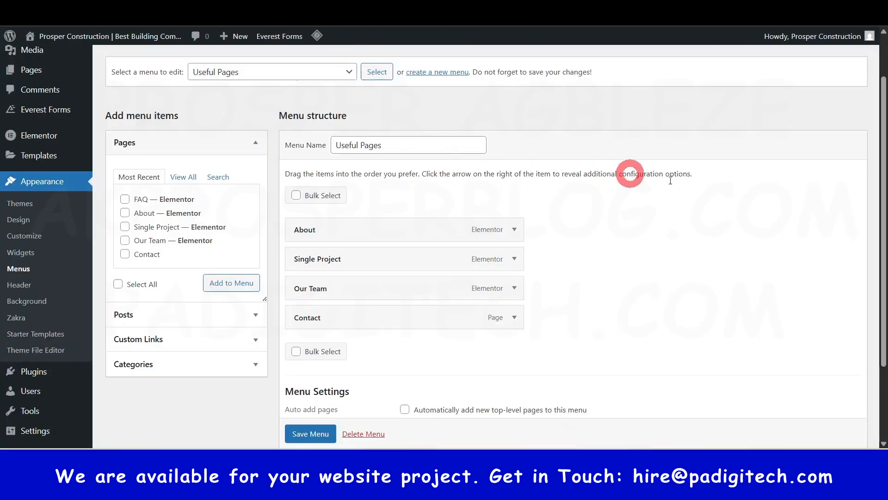
pyautogui.scroll(1, 763, 202)
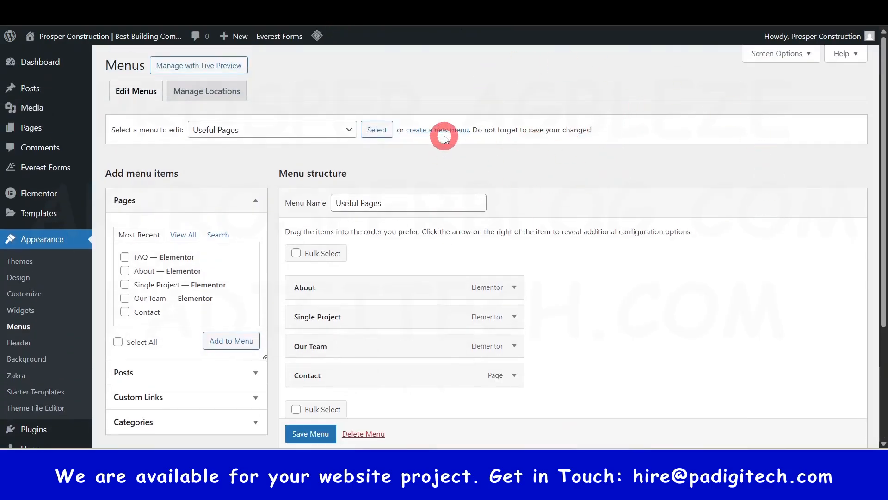
# Step: Create a new menu named "New Main Menu" without assigning a display location
pyautogui.click(442, 134)
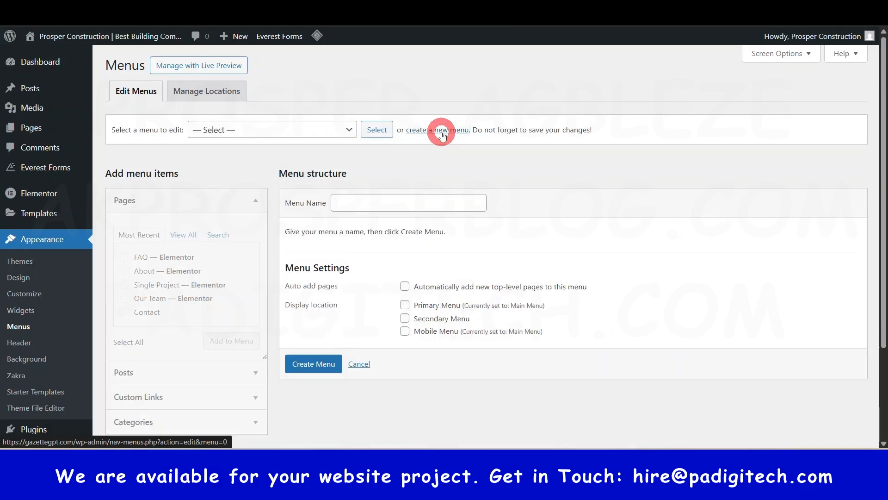
pyautogui.click(387, 200)
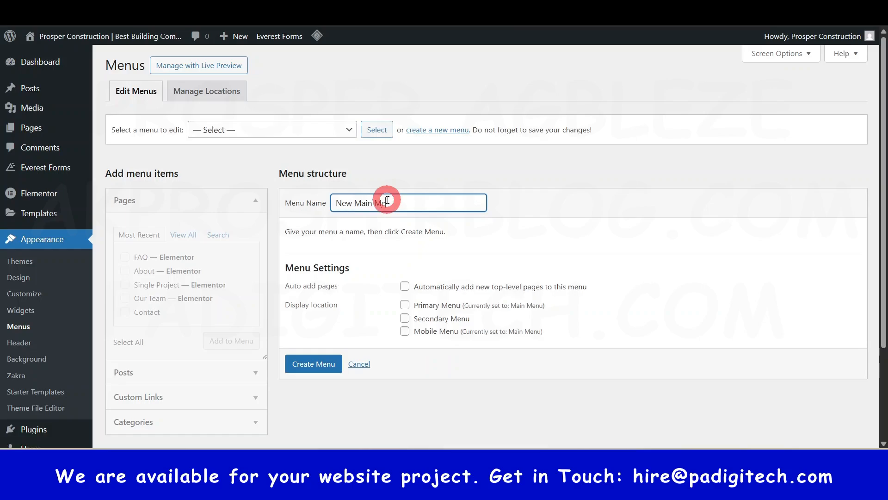
pyautogui.click(308, 367)
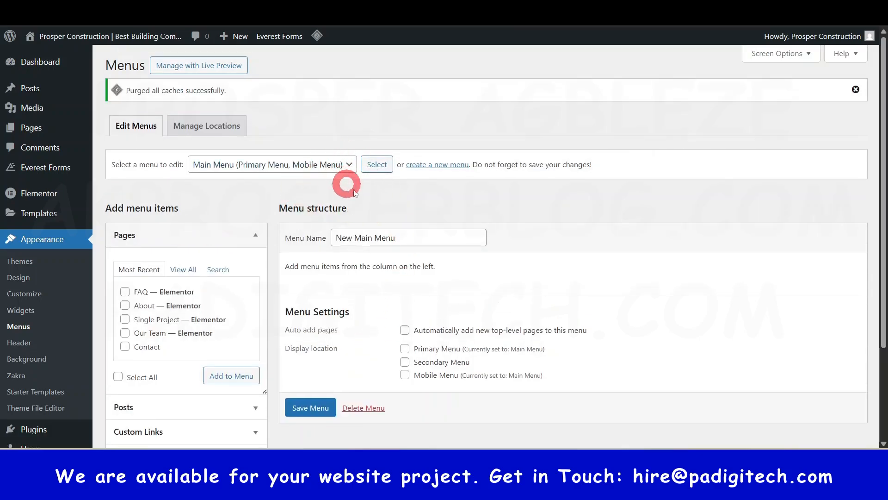
# Step: Add the Home, Blog, About, Contact and FAQ pages to the New Main Menu
pyautogui.scroll(-1, 317, 285)
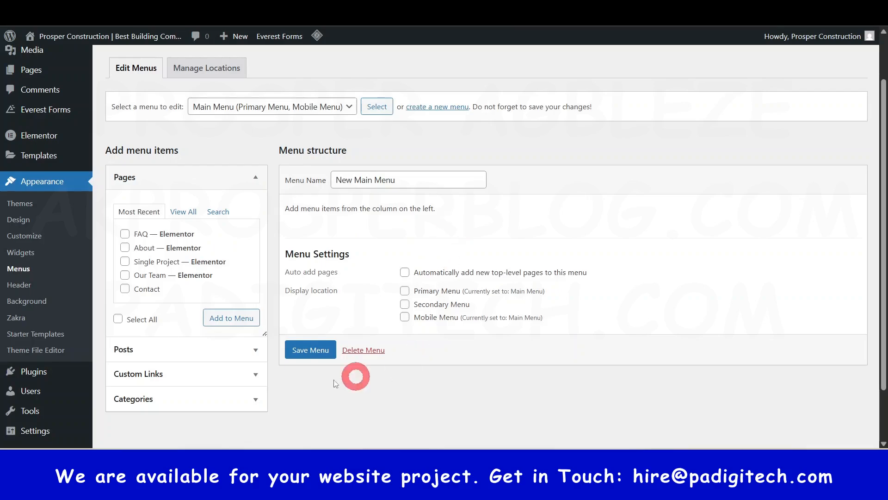
pyautogui.click(187, 213)
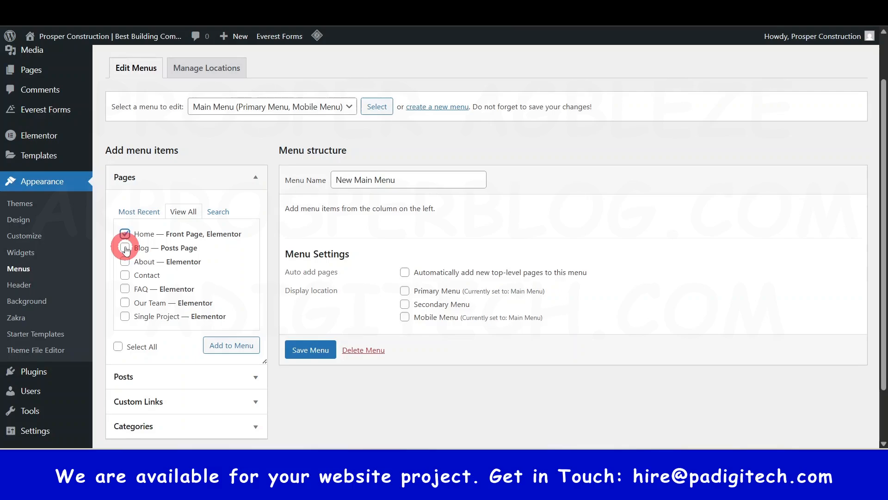
pyautogui.click(125, 289)
pyautogui.scroll(-2, 185, 278)
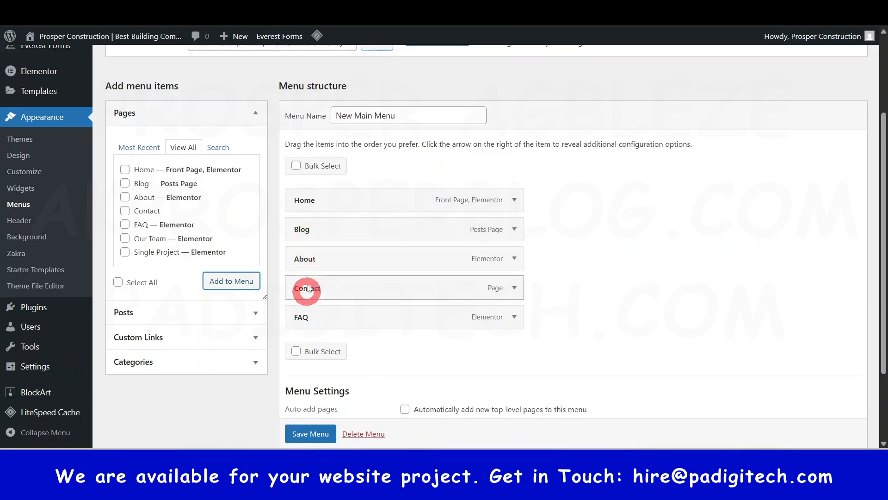
# Step: Move About above Blog, nest FAQ as a sub item of Contact, and save the New Main Menu
pyautogui.moveTo(302, 257); pyautogui.dragTo(302, 224)
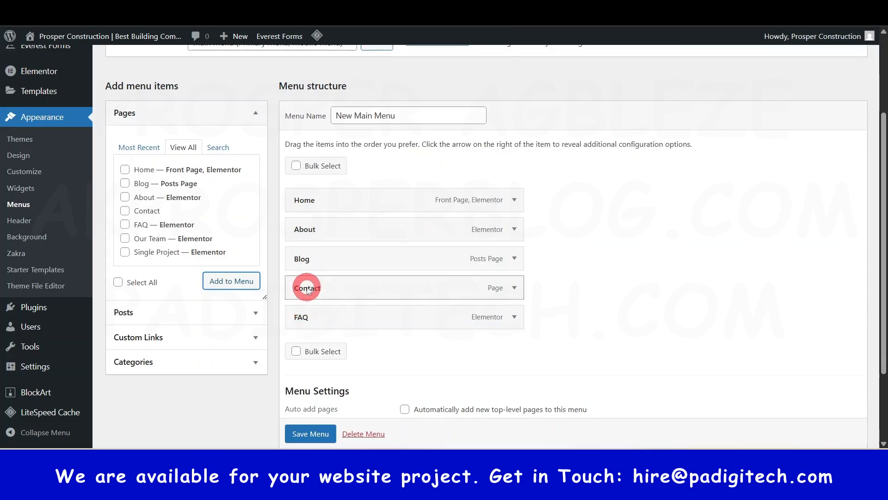
pyautogui.moveTo(301, 318); pyautogui.dragTo(331, 325)
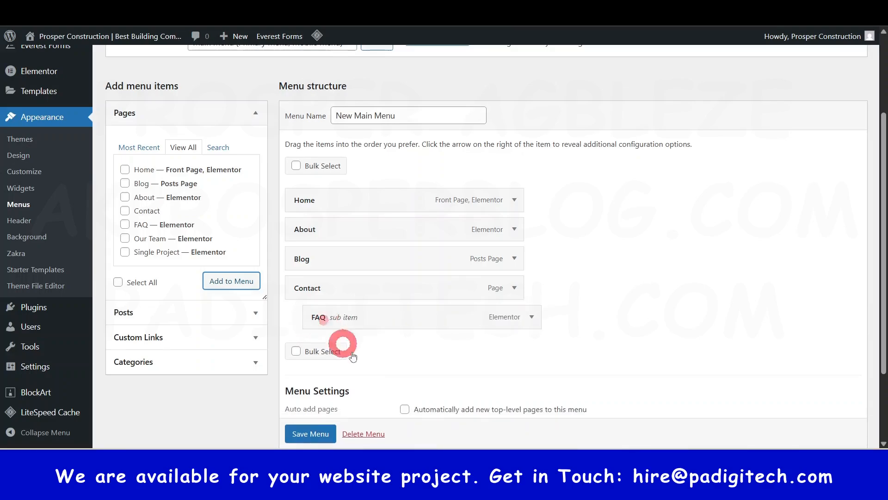
pyautogui.scroll(-2, 326, 420)
pyautogui.click(327, 420)
# Step: Review the saved New Main Menu's item order and FAQ nesting, and compare it with the navigation on the live homepage
pyautogui.scroll(-1, 309, 429)
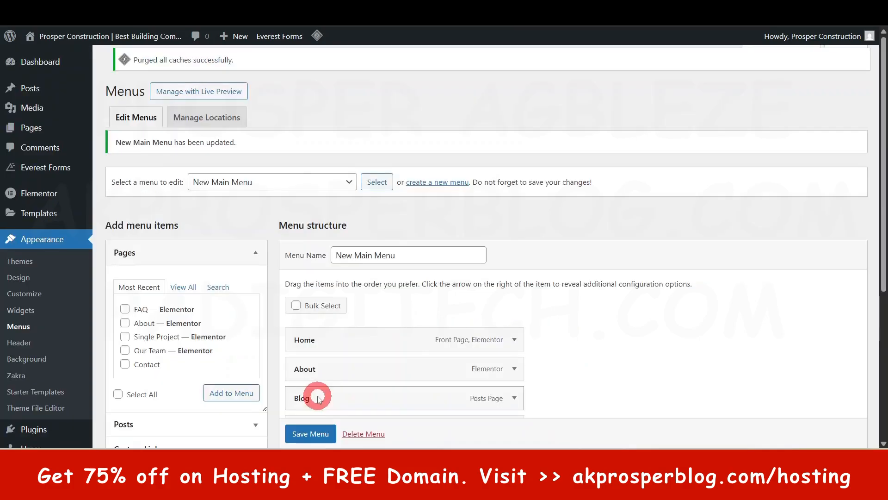
pyautogui.scroll(-3, 392, 284)
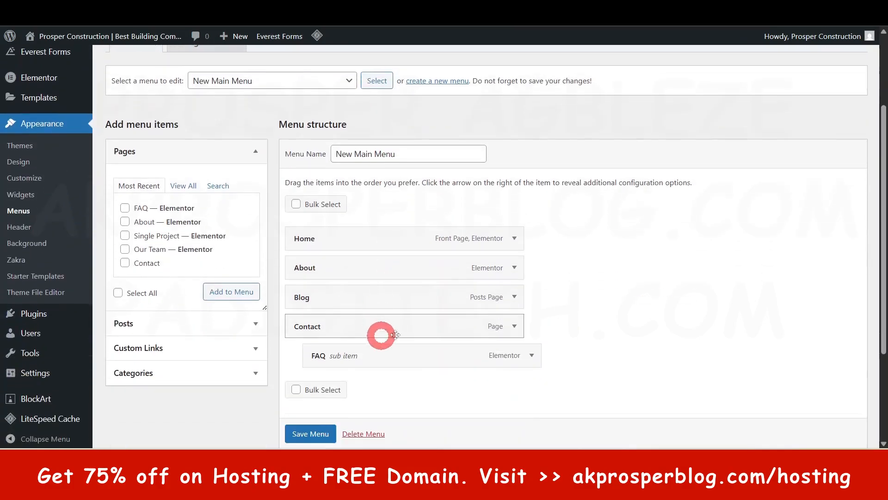
pyautogui.scroll(1, 354, 307)
pyautogui.scroll(2, 355, 307)
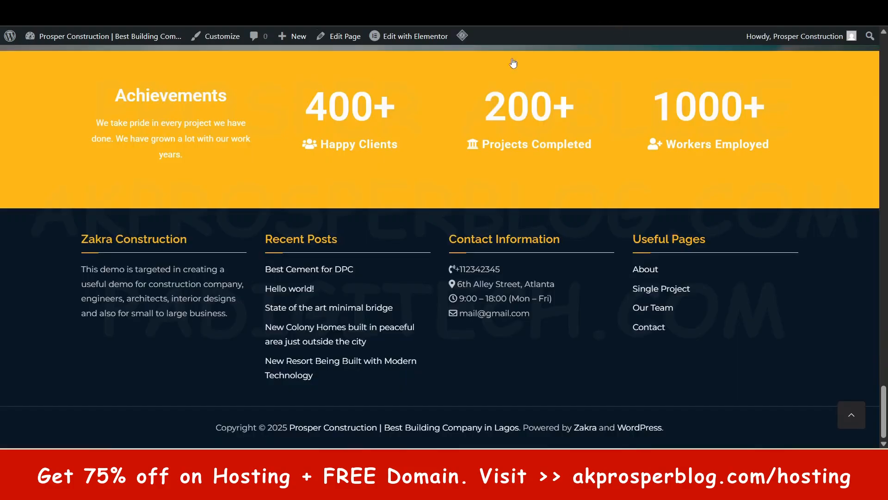
pyautogui.scroll(5, 591, 180)
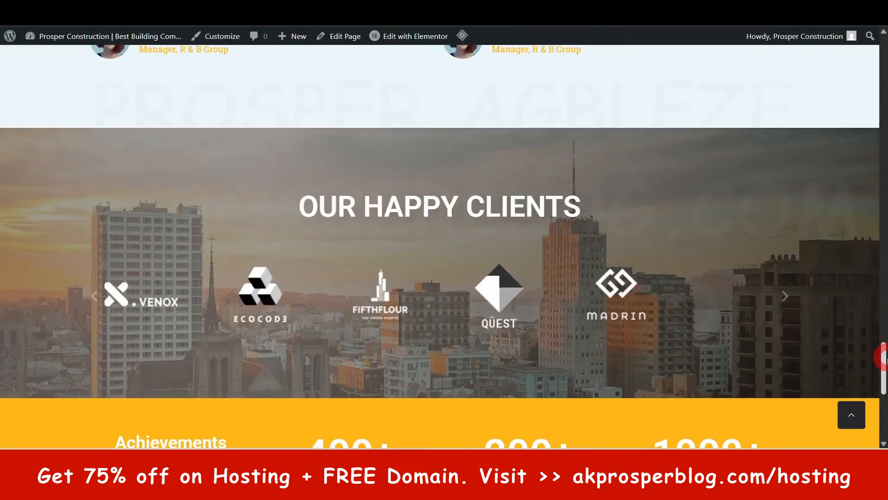
pyautogui.moveTo(883, 360); pyautogui.dragTo(881, 41)
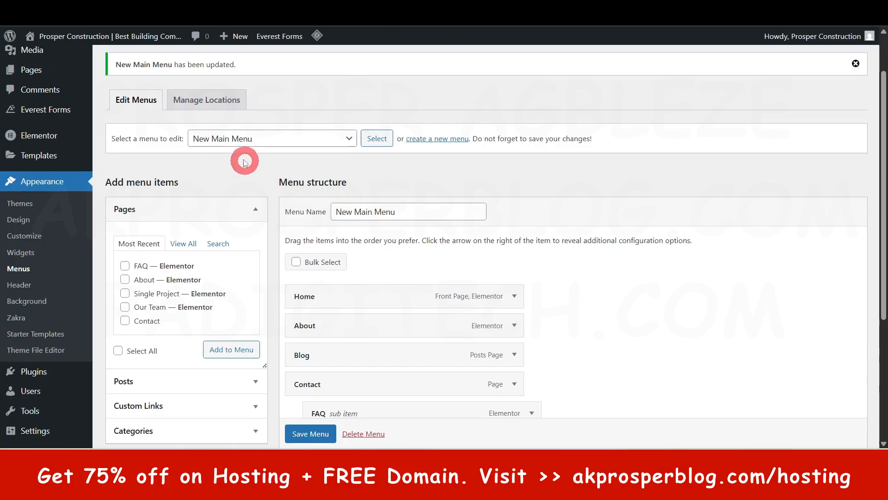
pyautogui.scroll(-2, 390, 341)
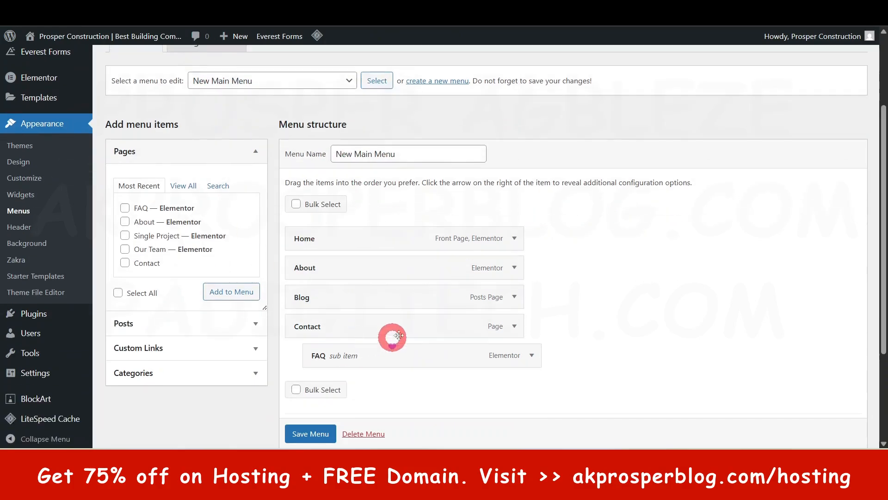
pyautogui.scroll(3, 397, 307)
pyautogui.scroll(-3, 376, 294)
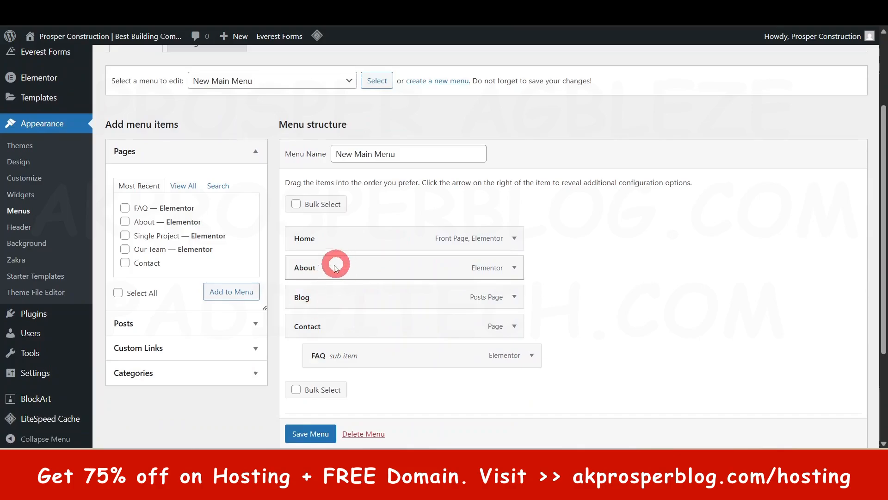
pyautogui.scroll(-2, 333, 270)
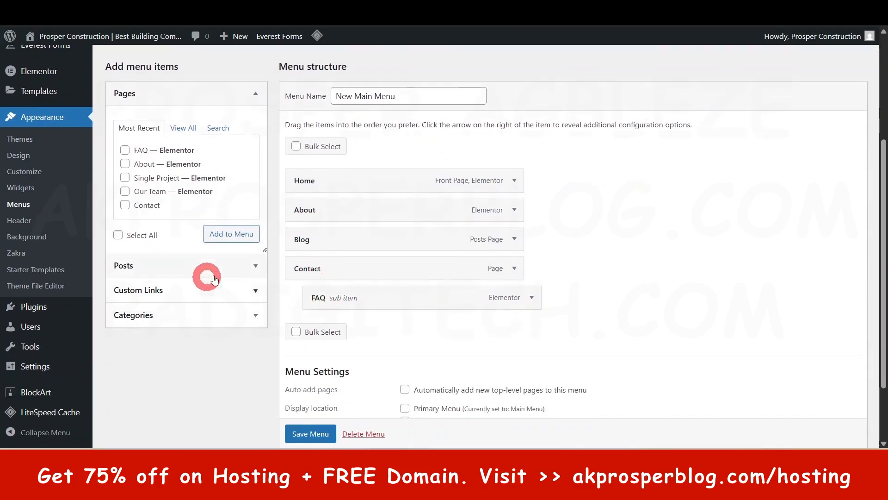
# Step: Examine the Posts and Custom Links options for adding further items to the menu
pyautogui.click(251, 262)
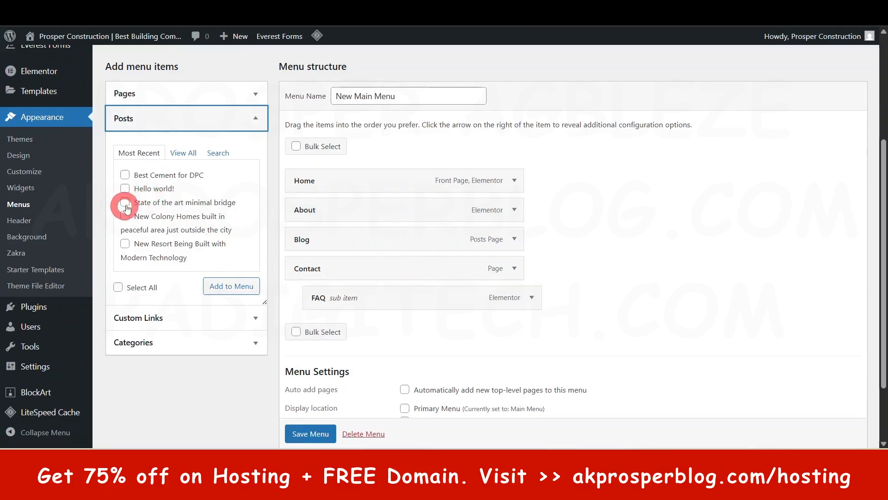
pyautogui.click(231, 292)
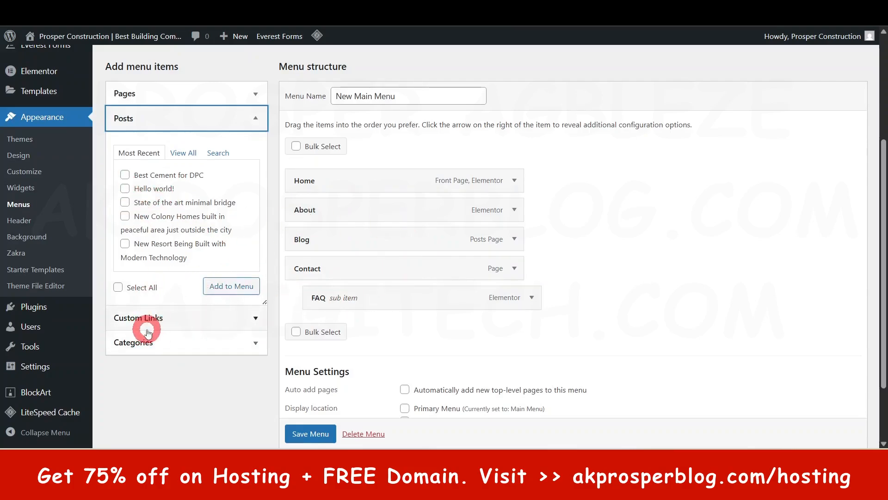
pyautogui.click(261, 322)
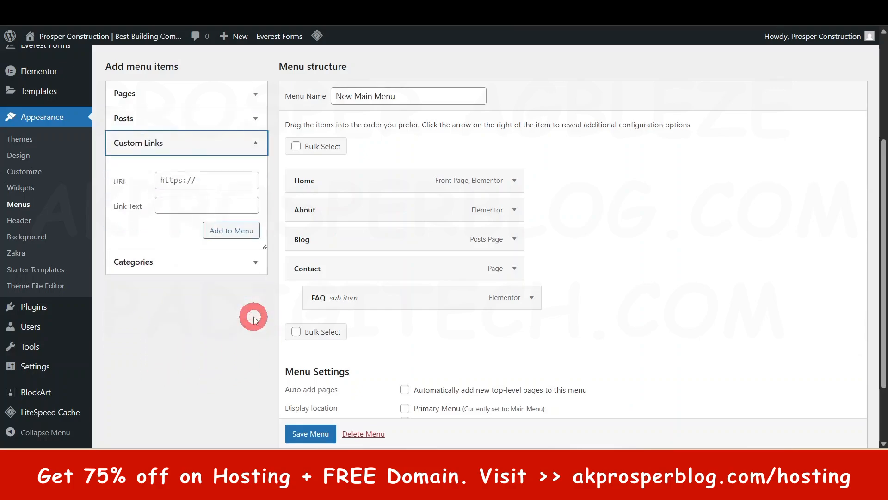
pyautogui.click(194, 180)
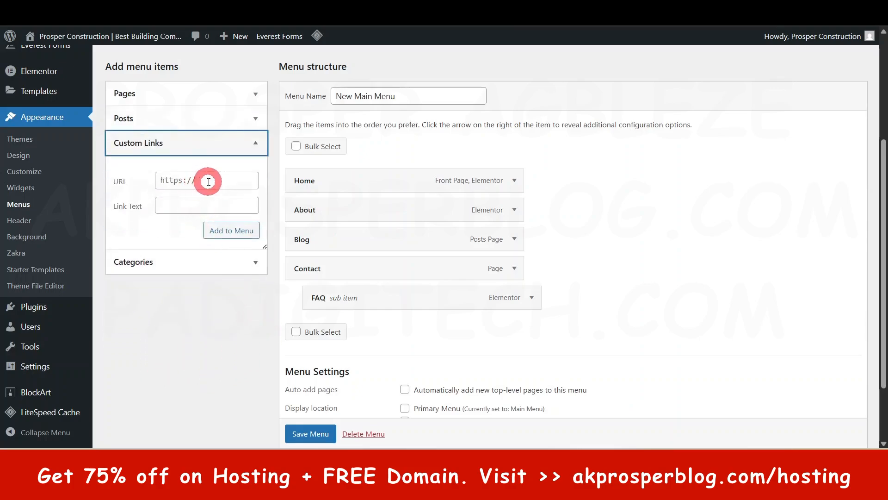
# Step: Examine the Custom Links and Categories options for adding menu items, and the Home and Pages submenus on the live homepage
pyautogui.click(181, 205)
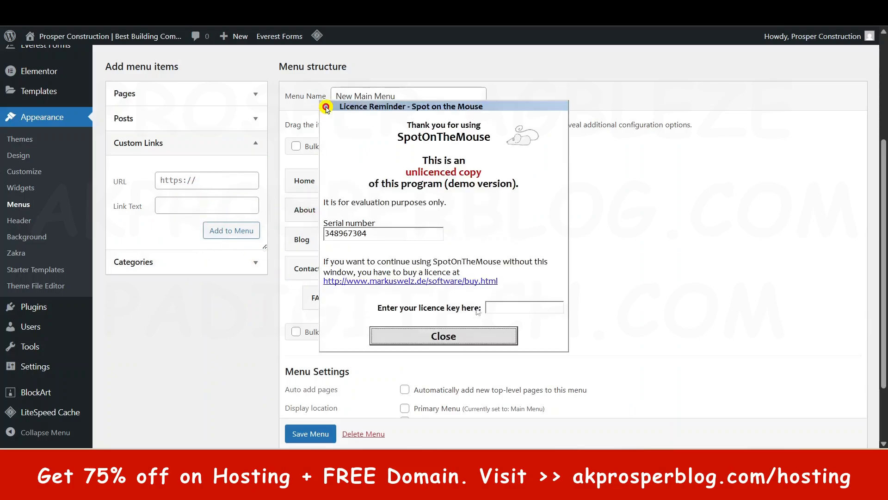
pyautogui.click(472, 336)
pyautogui.click(253, 261)
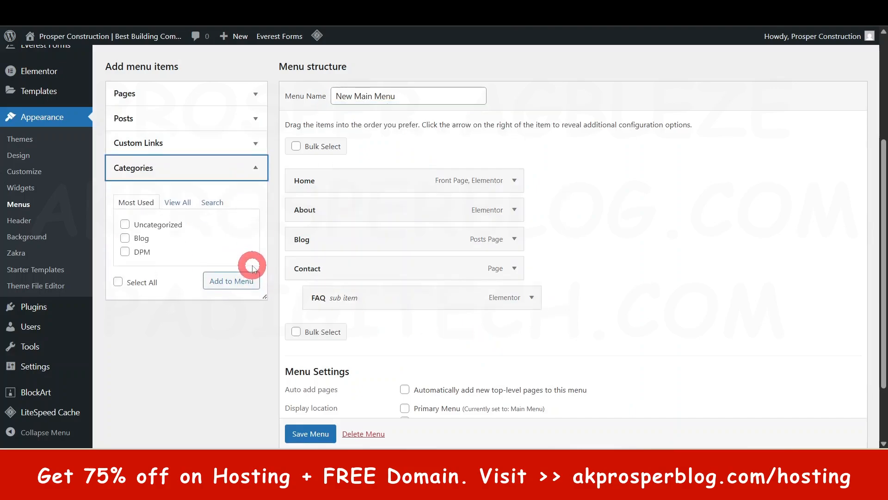
pyautogui.click(370, 289)
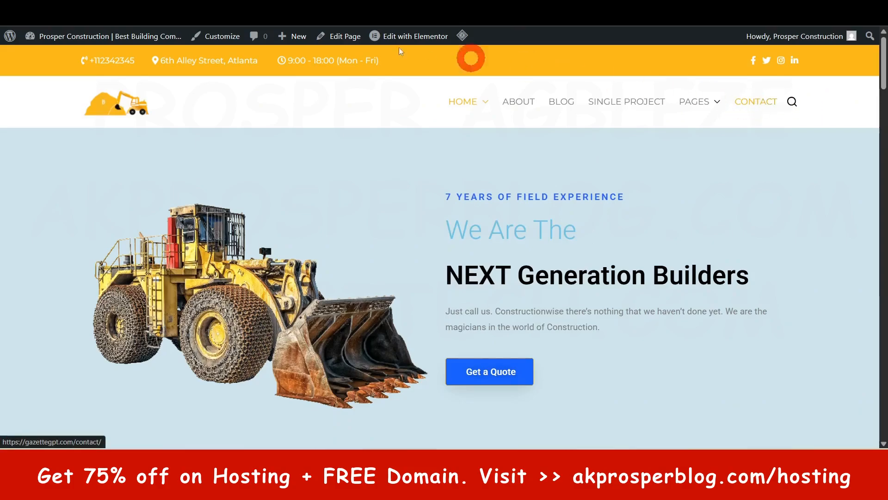
pyautogui.moveTo(484, 106)
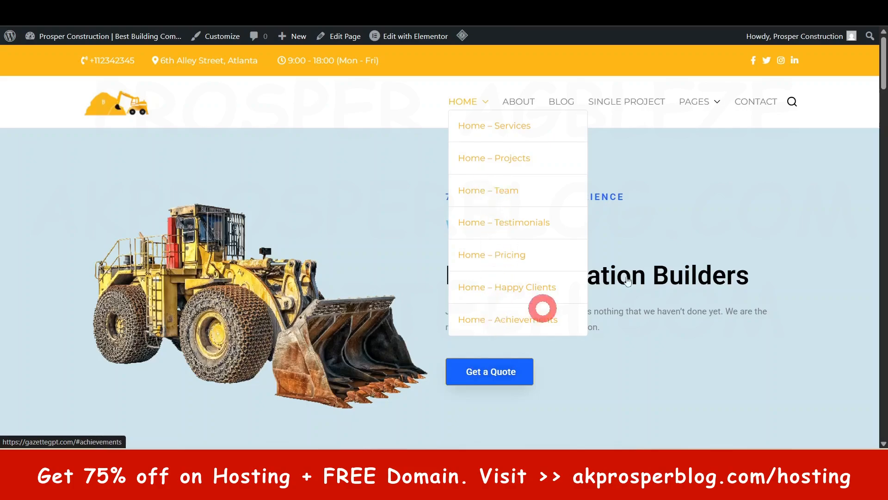
pyautogui.moveTo(717, 102)
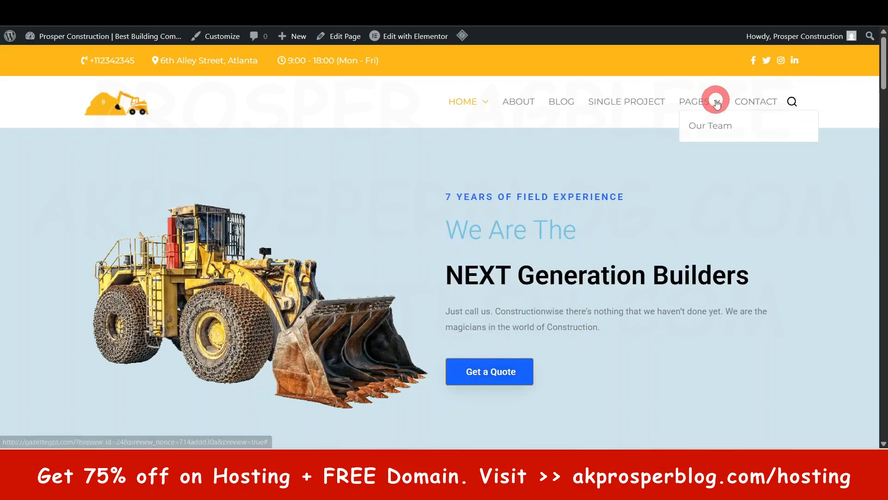
pyautogui.click(709, 132)
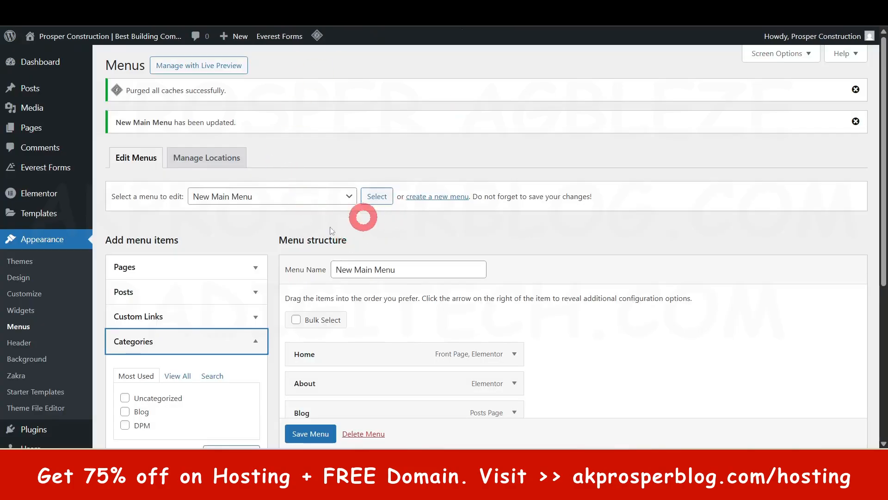
# Step: Load the existing Main Menu in the menu editor and compare its items and sub items with the live homepage navigation
pyautogui.click(315, 197)
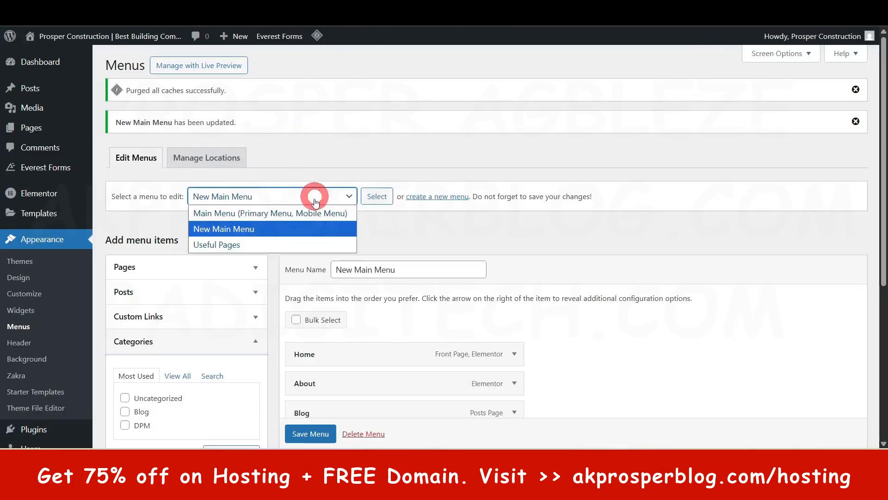
pyautogui.click(238, 213)
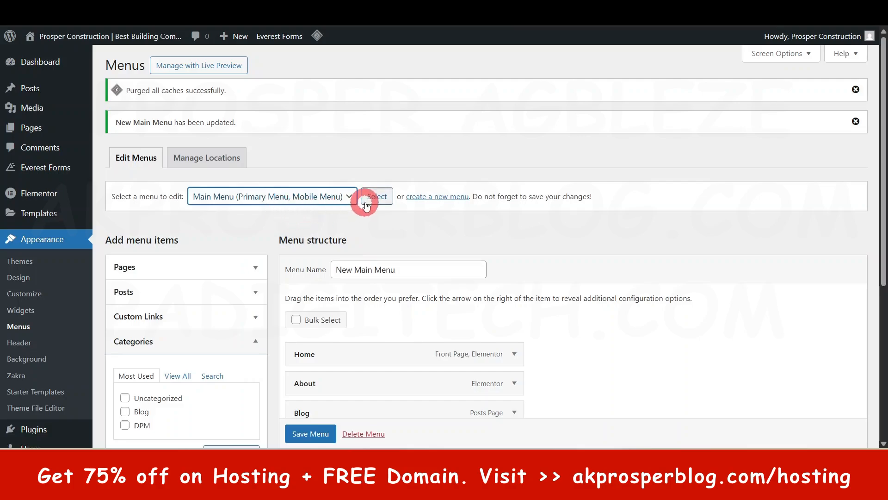
pyautogui.click(378, 198)
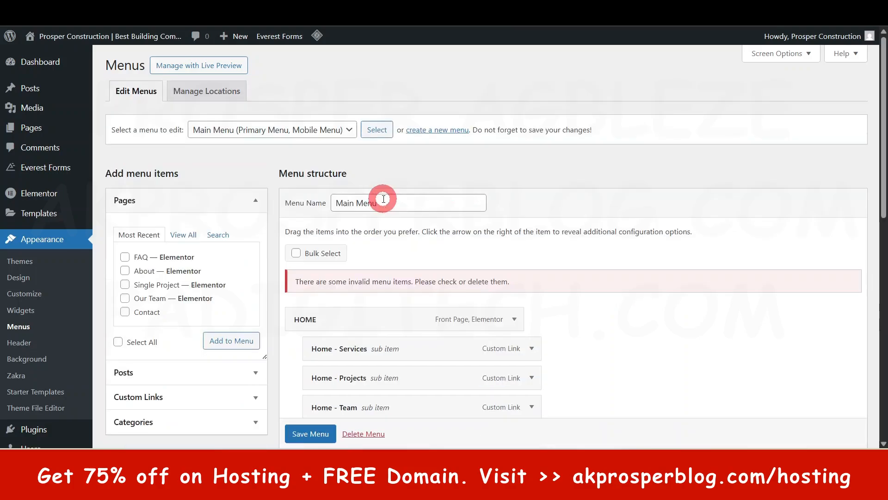
pyautogui.scroll(-4, 578, 273)
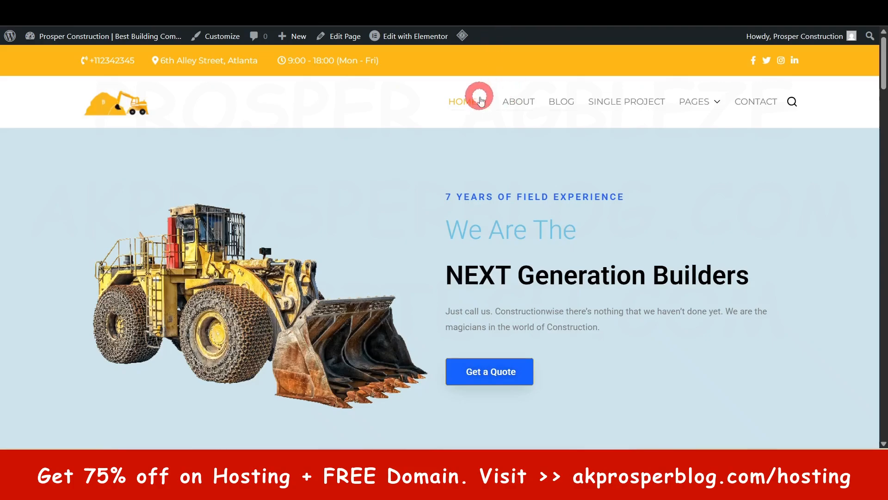
pyautogui.moveTo(481, 104)
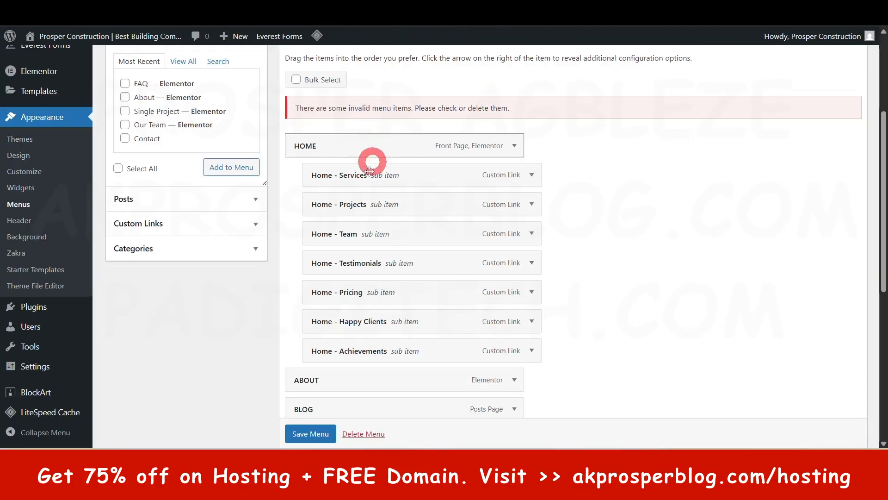
pyautogui.scroll(-5, 371, 169)
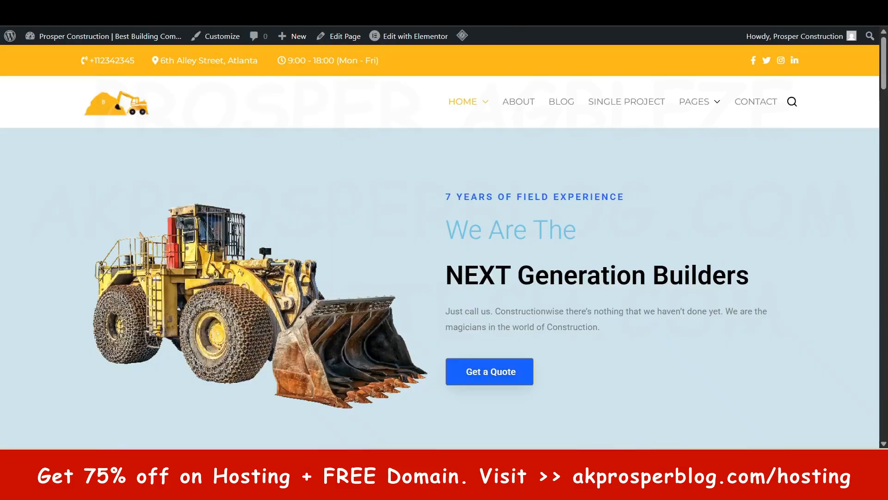
pyautogui.moveTo(702, 102)
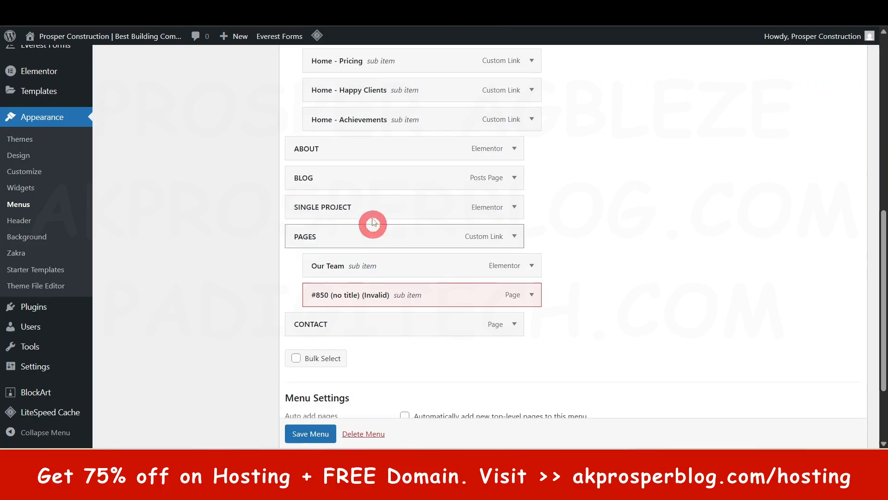
pyautogui.scroll(9, 468, 199)
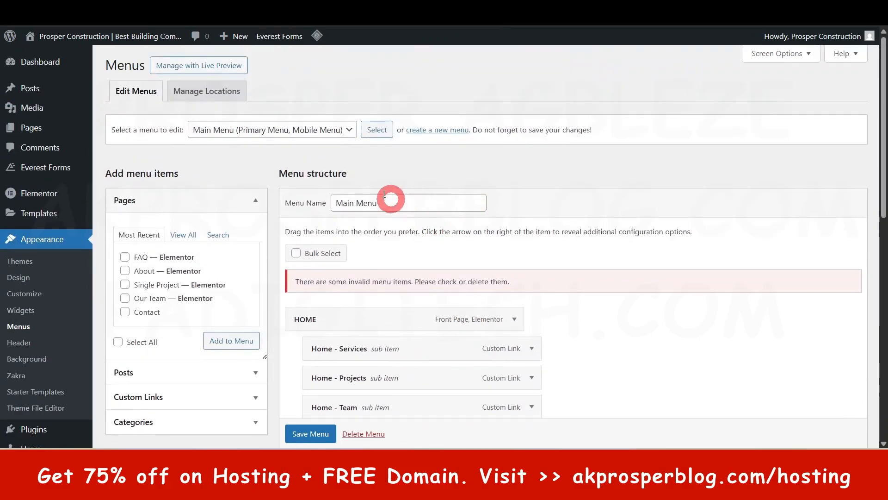
pyautogui.click(323, 130)
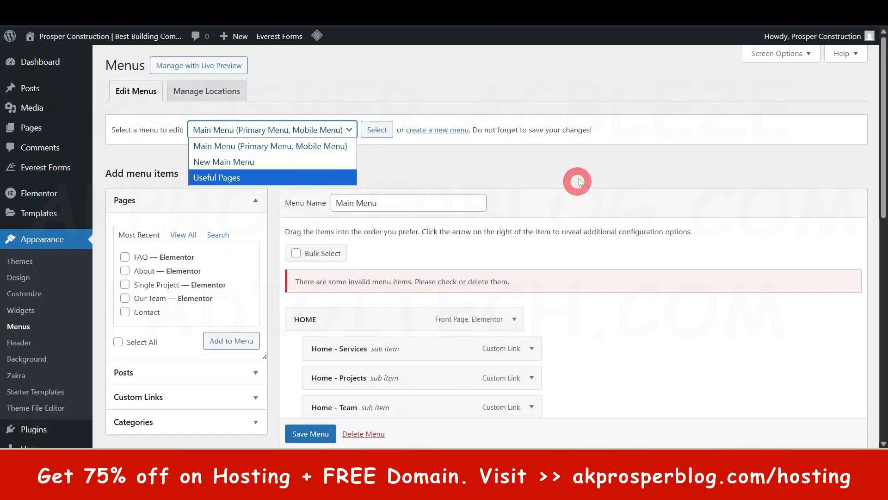
pyautogui.click(582, 161)
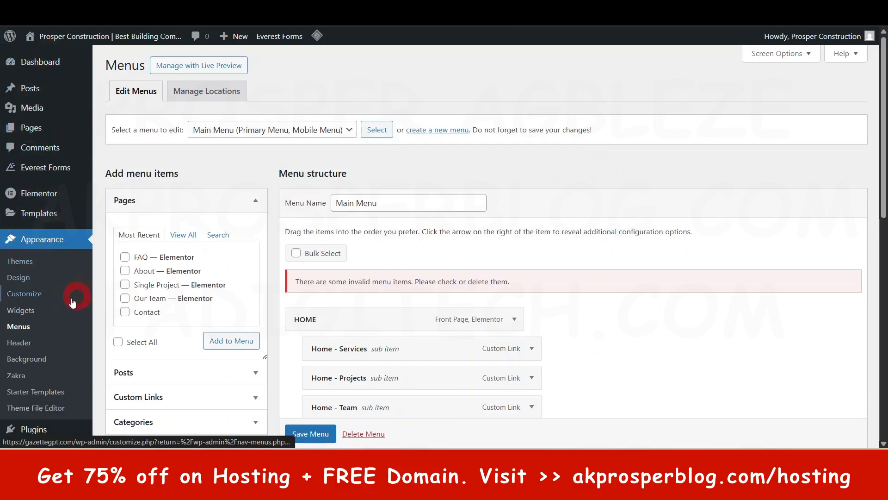
# Step: Open the theme customizer and look over the homepage in its live preview
pyautogui.click(24, 293)
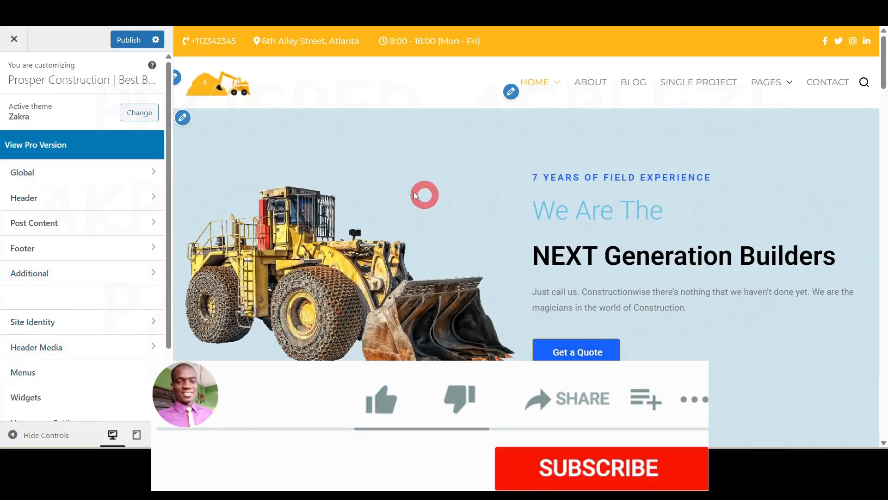
pyautogui.scroll(-2, 772, 232)
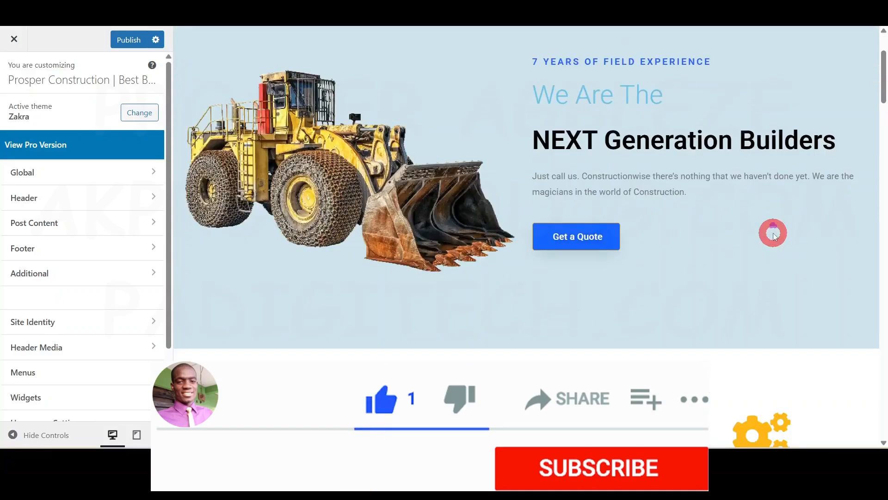
pyautogui.scroll(2, 773, 232)
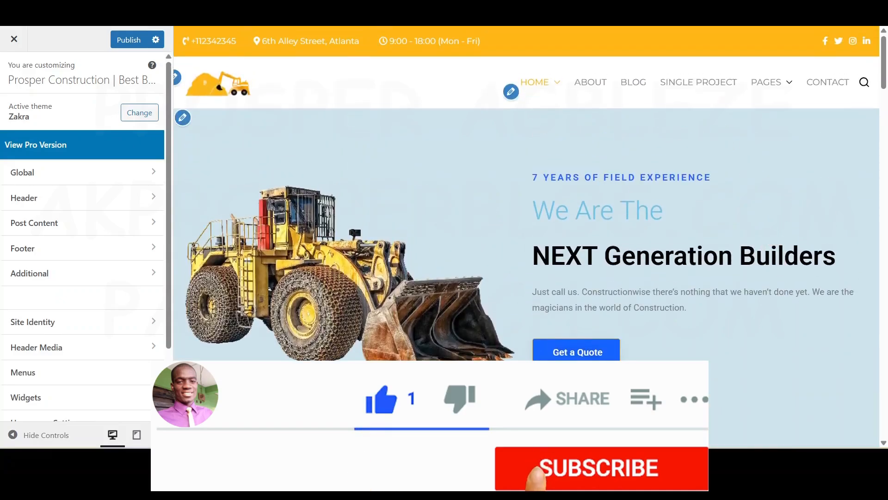
# Step: Preview the homepage in the tablet and mobile layouts, and return the preview to the desktop layout
pyautogui.click(136, 436)
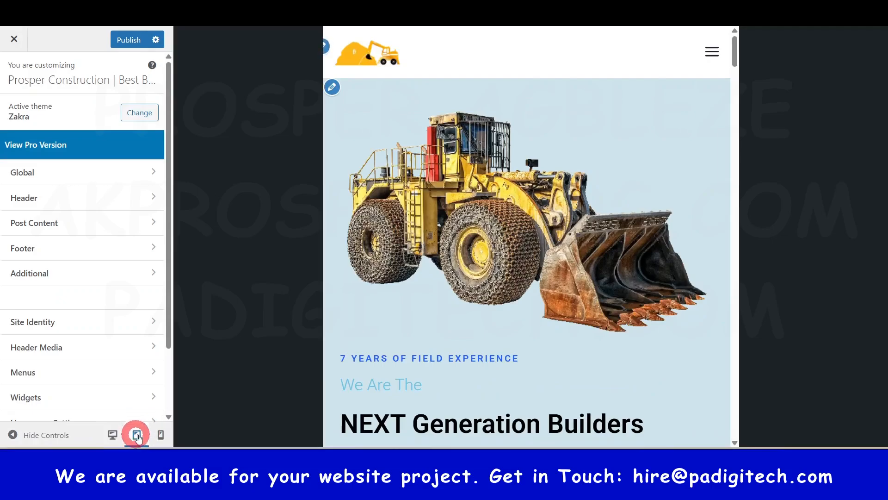
pyautogui.click(161, 435)
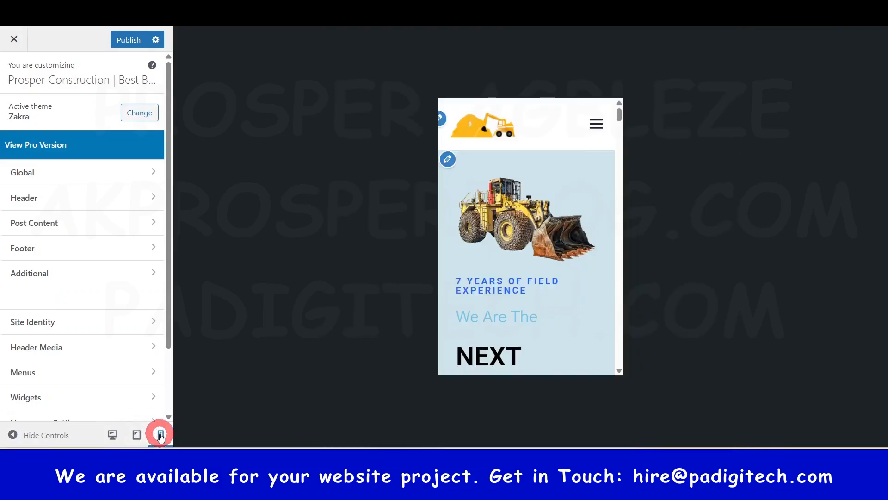
pyautogui.scroll(-6, 559, 266)
pyautogui.scroll(-5, 559, 268)
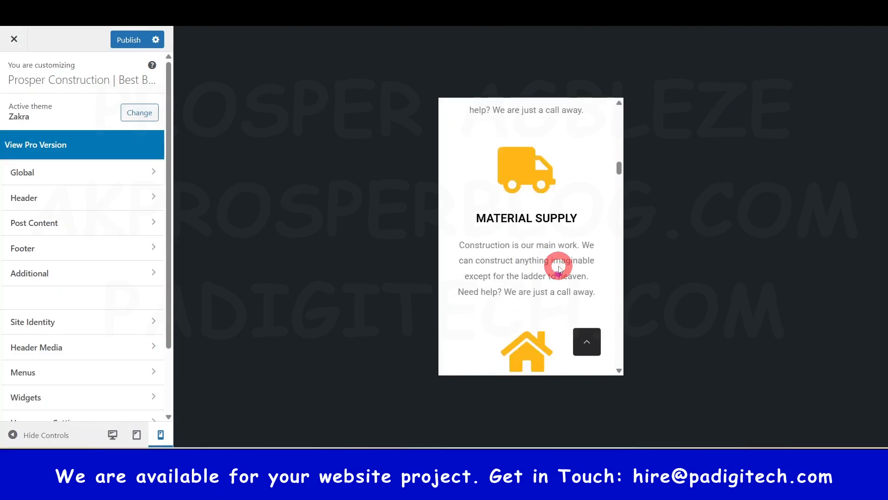
pyautogui.click(112, 434)
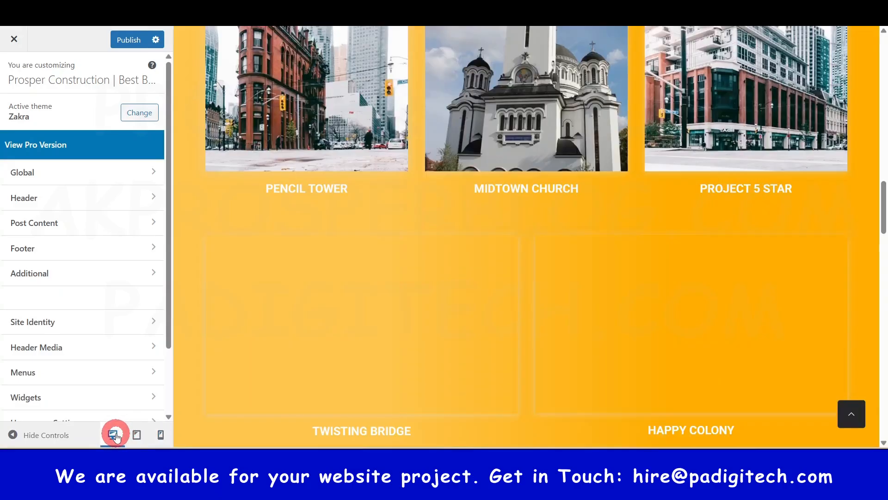
pyautogui.scroll(10, 692, 199)
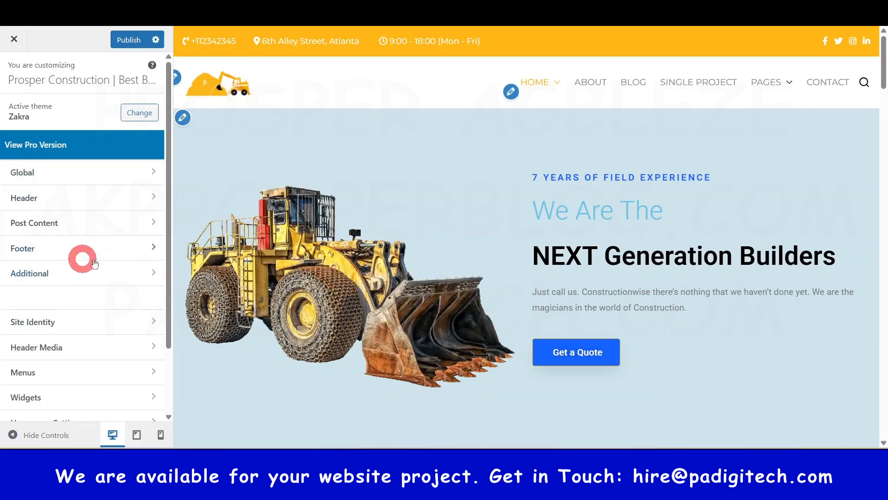
# Step: Examine the Global Typography settings, including the font presets, body and heading fonts, and root font size
pyautogui.click(130, 42)
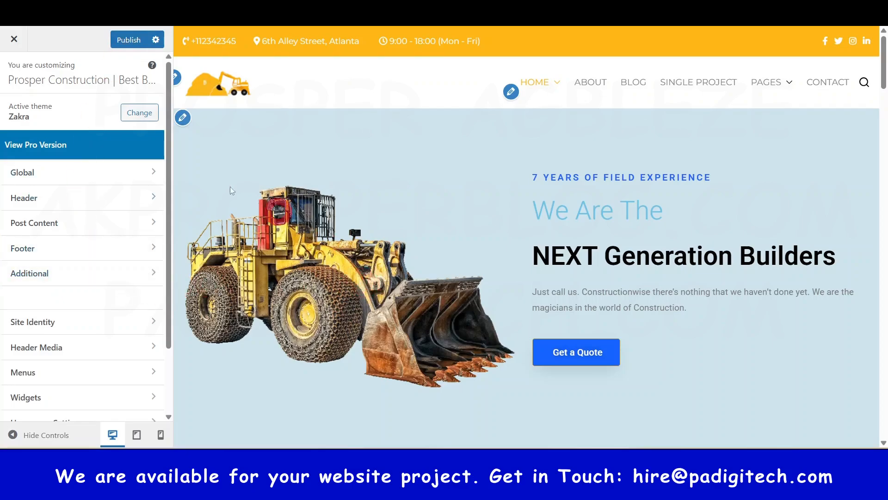
pyautogui.click(41, 183)
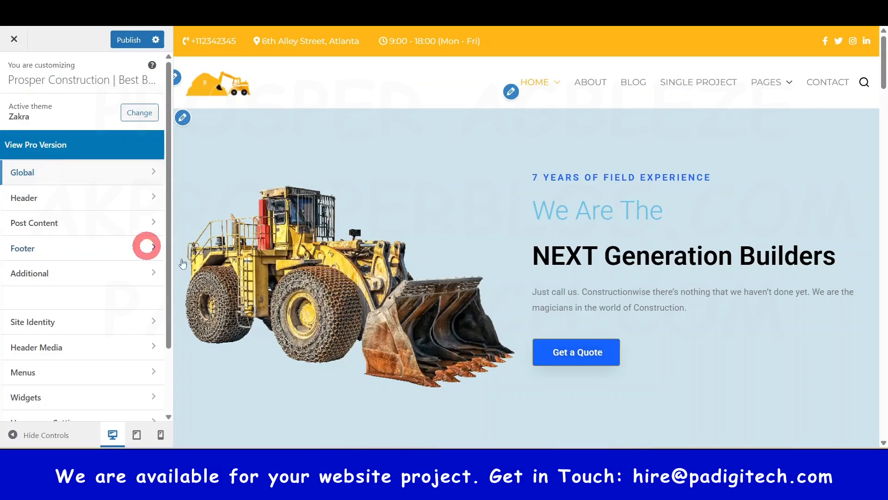
pyautogui.click(83, 171)
pyautogui.click(82, 107)
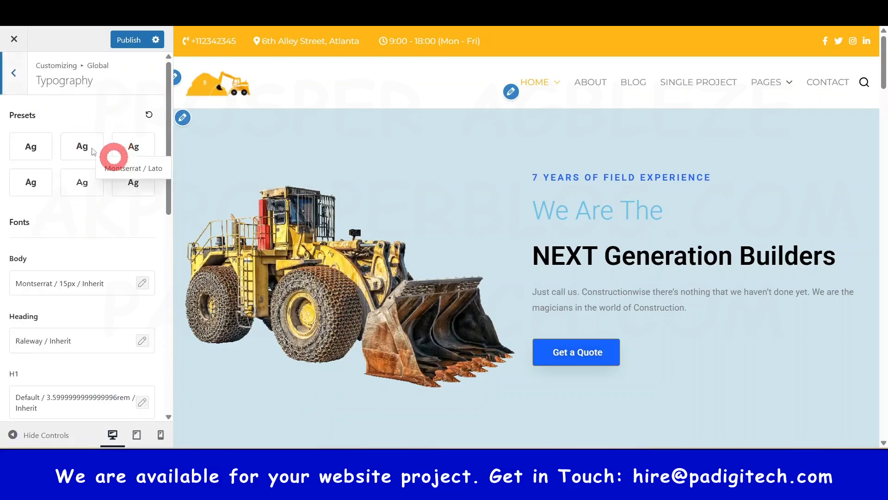
pyautogui.scroll(-4, 61, 298)
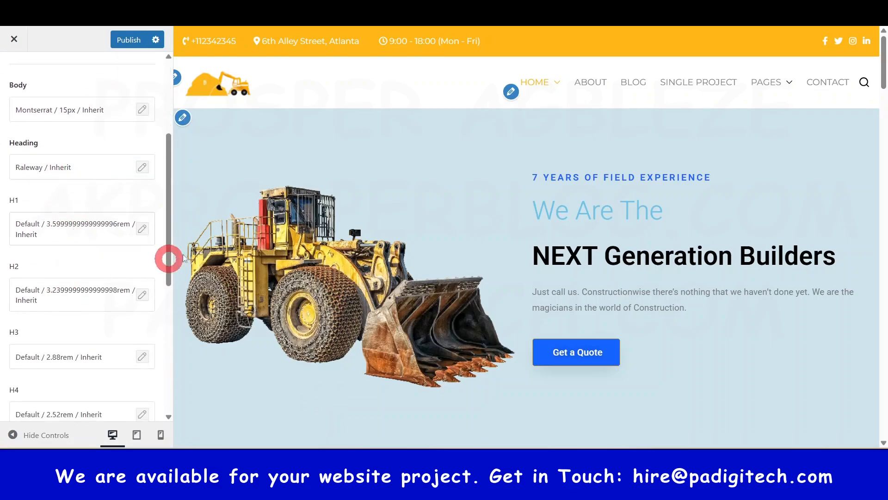
pyautogui.scroll(-7, 91, 208)
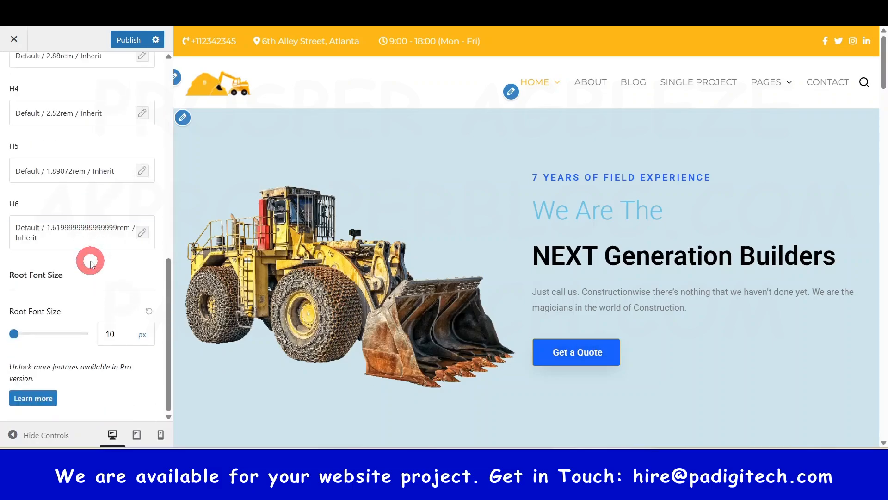
pyautogui.scroll(9, 91, 250)
pyautogui.scroll(3, 90, 262)
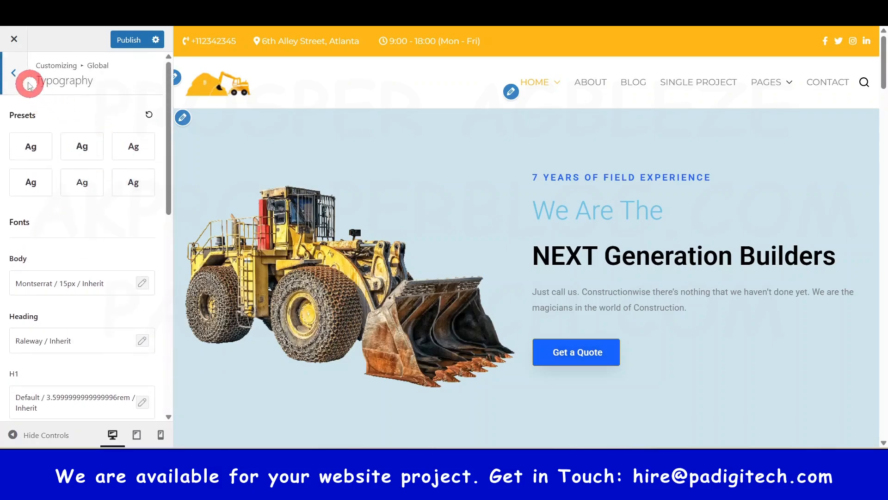
pyautogui.click(15, 73)
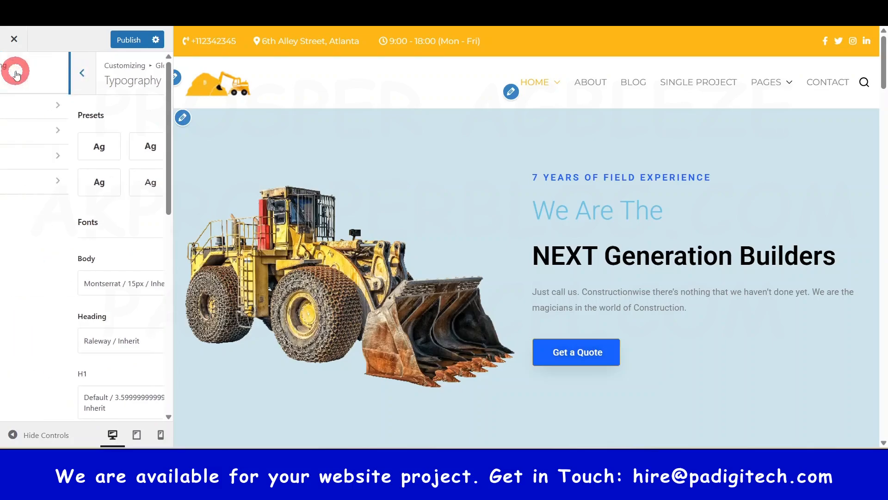
# Step: Examine the Global Colors settings, including the color palettes and theme colors, and return to the Global options
pyautogui.click(35, 135)
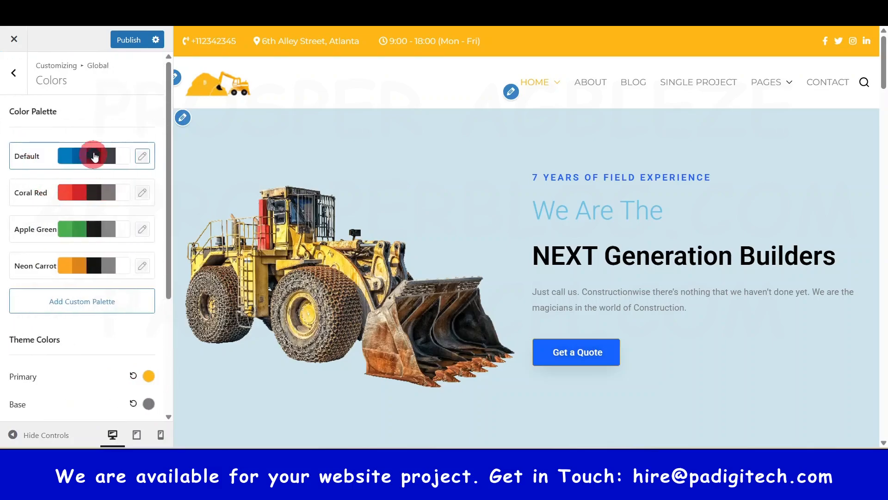
pyautogui.scroll(-4, 82, 181)
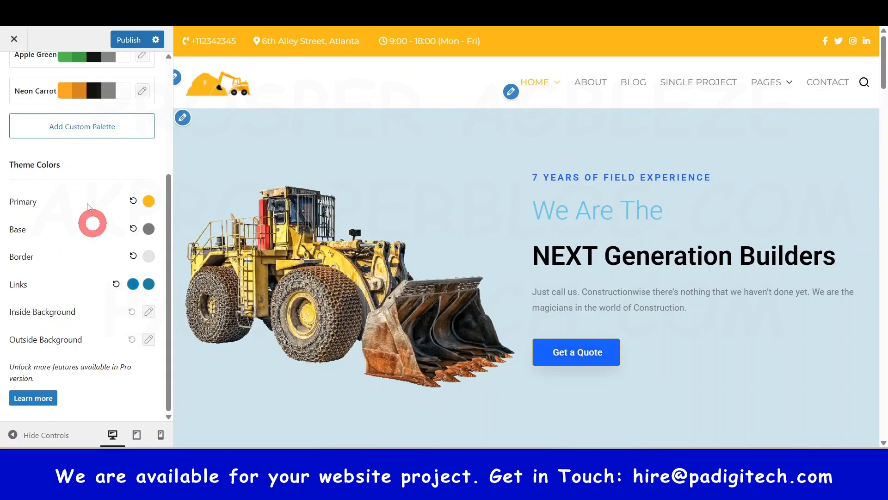
pyautogui.scroll(4, 102, 259)
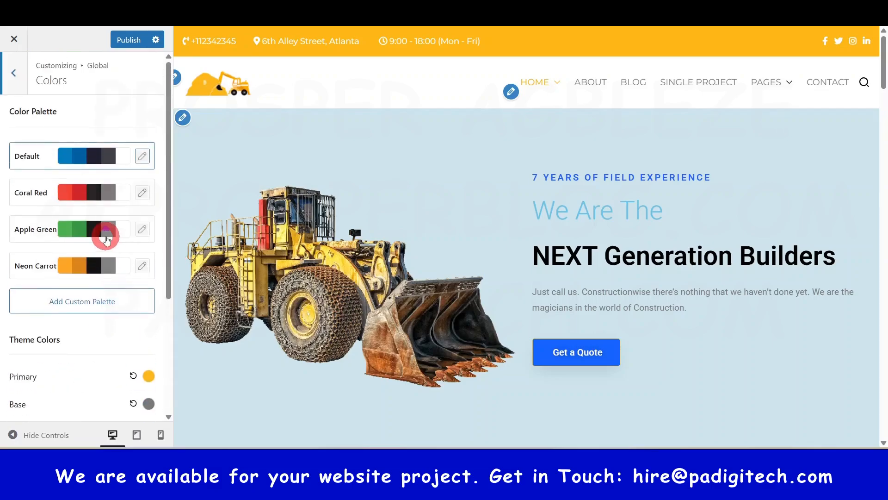
pyautogui.click(20, 81)
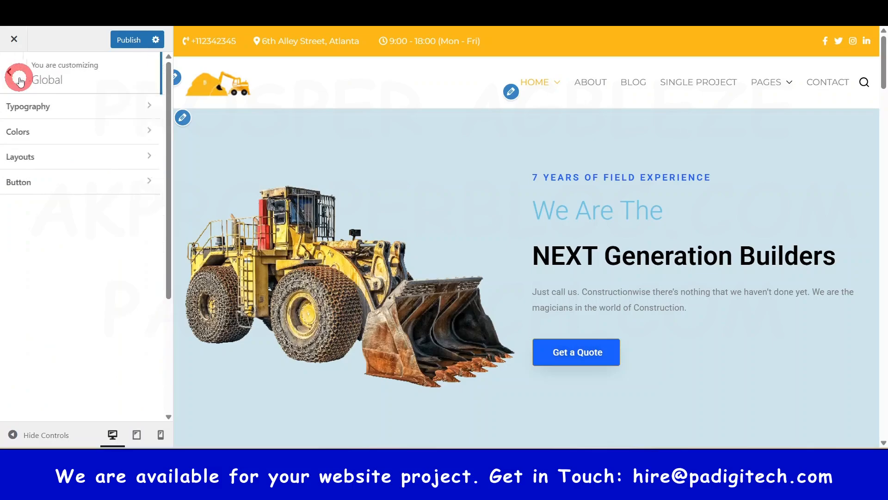
# Step: Try the Narrow container layout in the Global Layouts settings, check the homepage preview, and restore the Normal layout
pyautogui.click(45, 155)
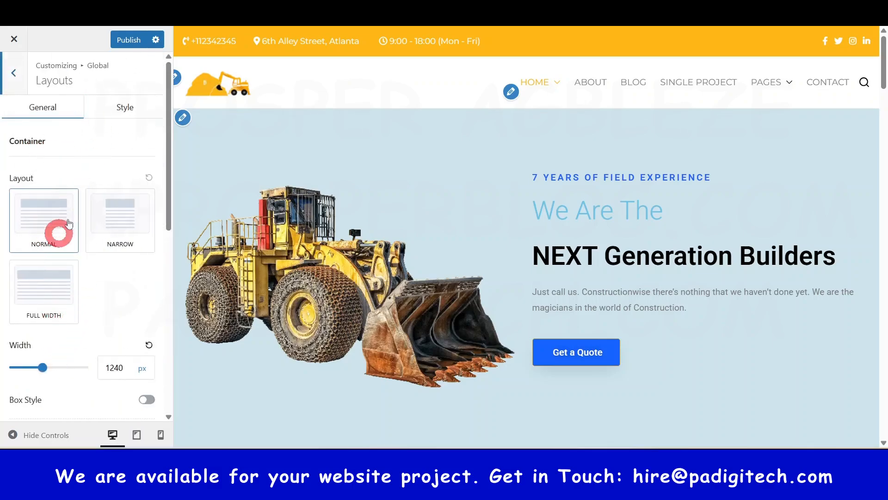
pyautogui.click(129, 226)
pyautogui.click(446, 333)
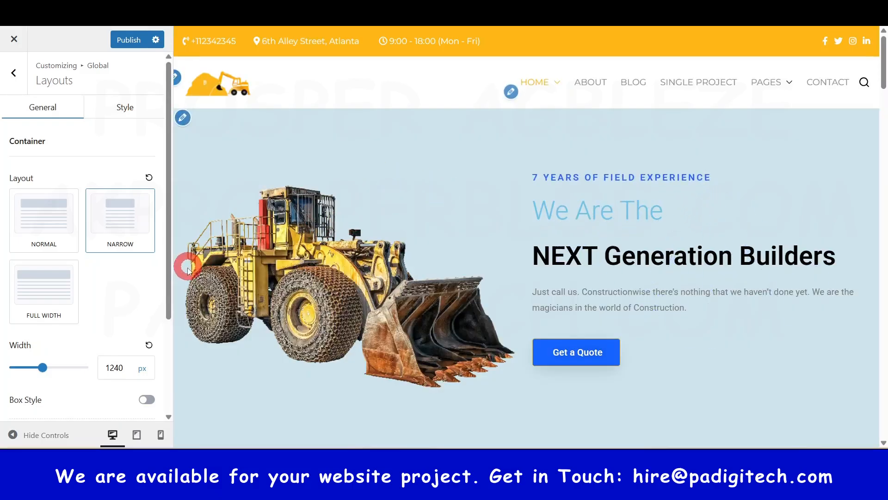
pyautogui.scroll(-5, 514, 241)
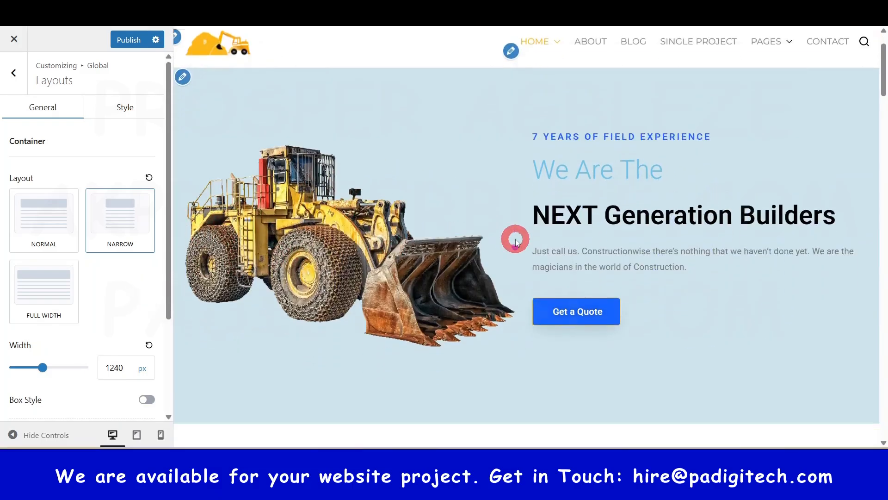
pyautogui.scroll(5, 514, 239)
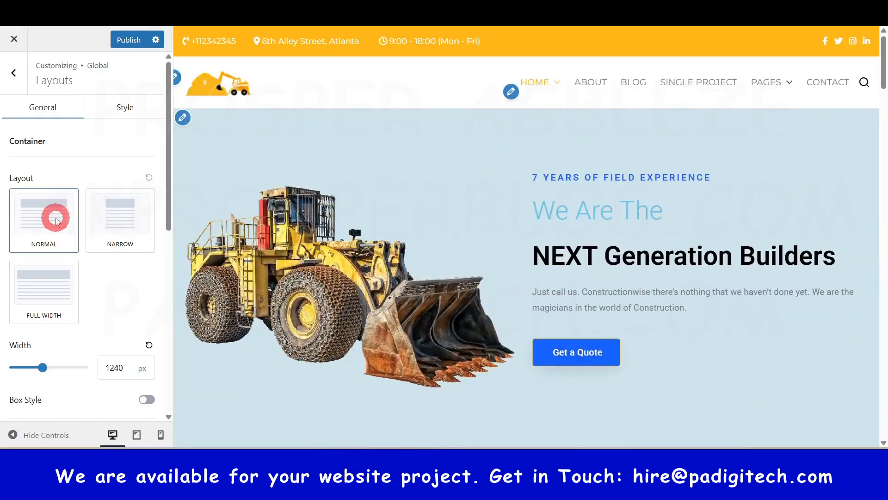
pyautogui.click(56, 220)
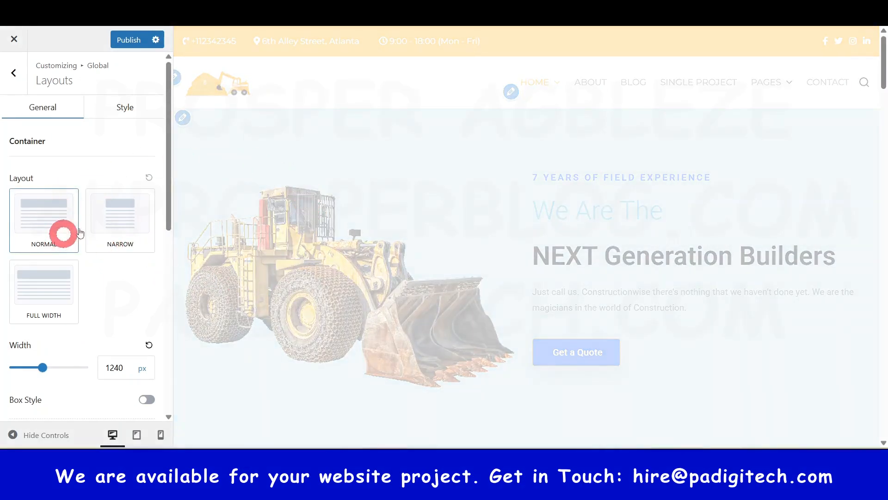
# Step: Examine the homepage preview and the container width, content area and sidebar options in the Layouts settings
pyautogui.scroll(-5, 327, 261)
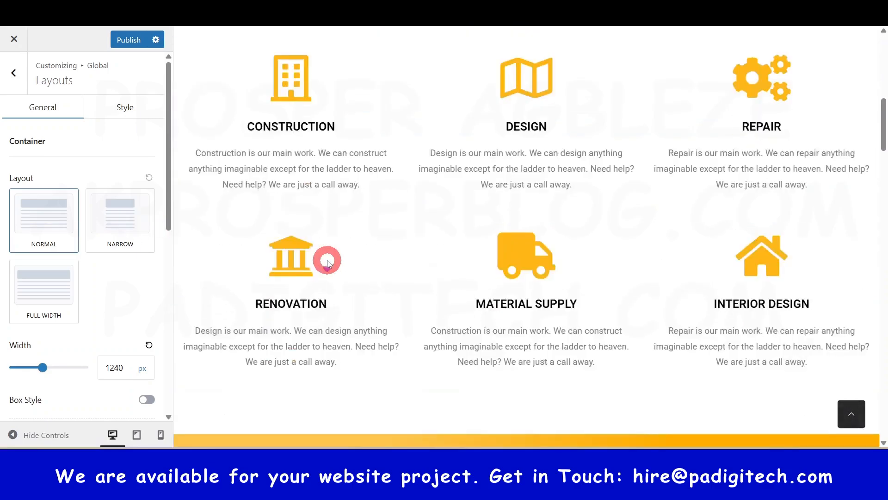
pyautogui.scroll(-2, 327, 263)
pyautogui.scroll(-5, 82, 266)
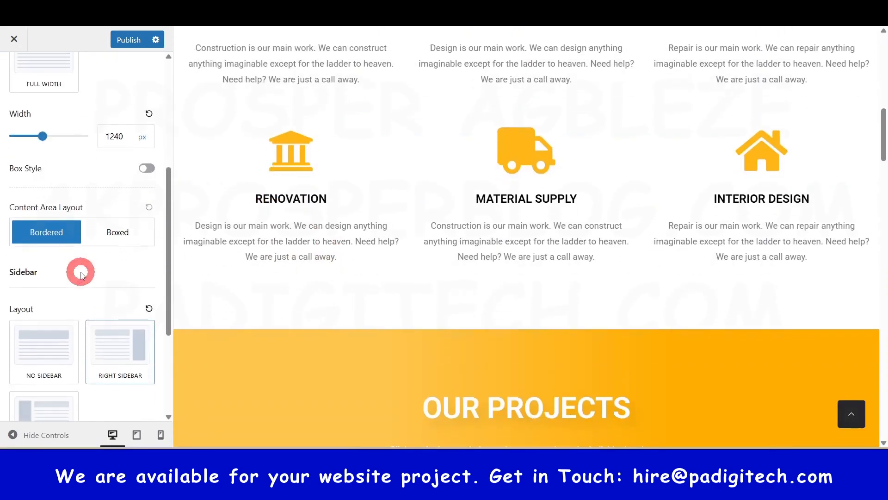
pyautogui.scroll(5, 81, 274)
pyautogui.scroll(-7, 81, 274)
pyautogui.scroll(5, 81, 273)
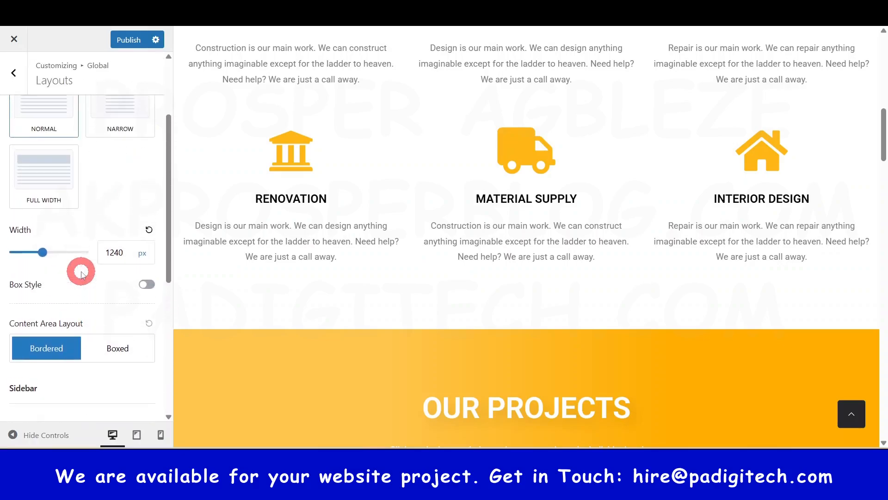
pyautogui.scroll(-2, 80, 266)
# Step: Try the Box Style option on the homepage preview, turn it off again, and return to the Global options
pyautogui.scroll(3, 79, 271)
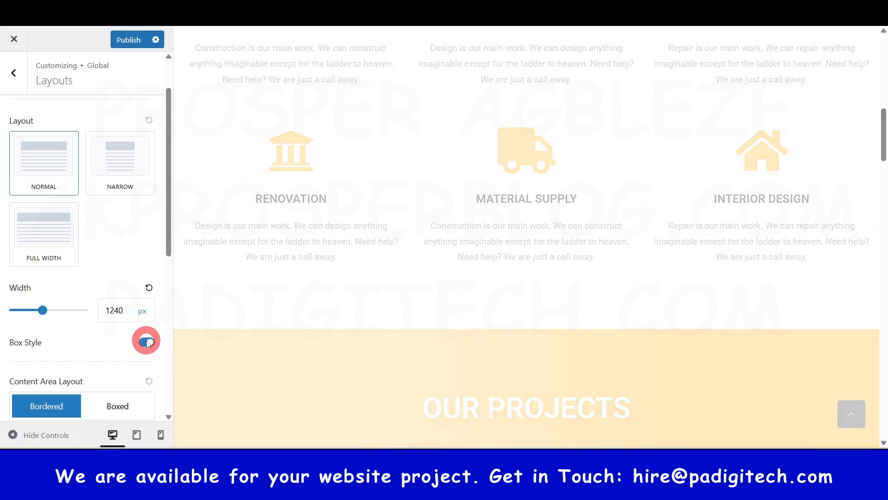
pyautogui.scroll(12, 412, 185)
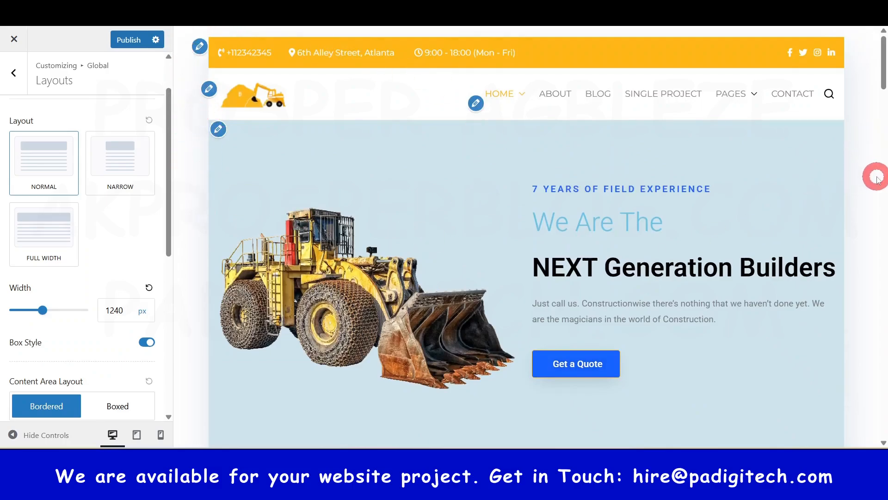
pyautogui.click(152, 342)
pyautogui.scroll(-9, 69, 283)
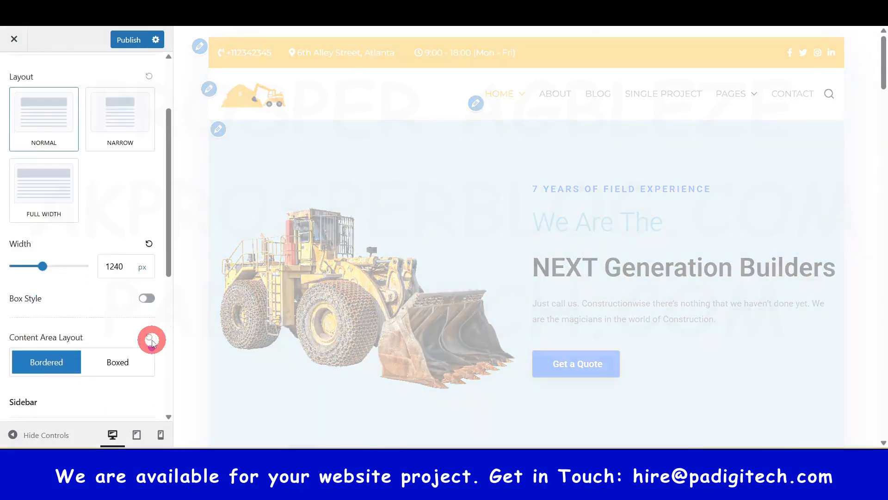
pyautogui.scroll(10, 107, 201)
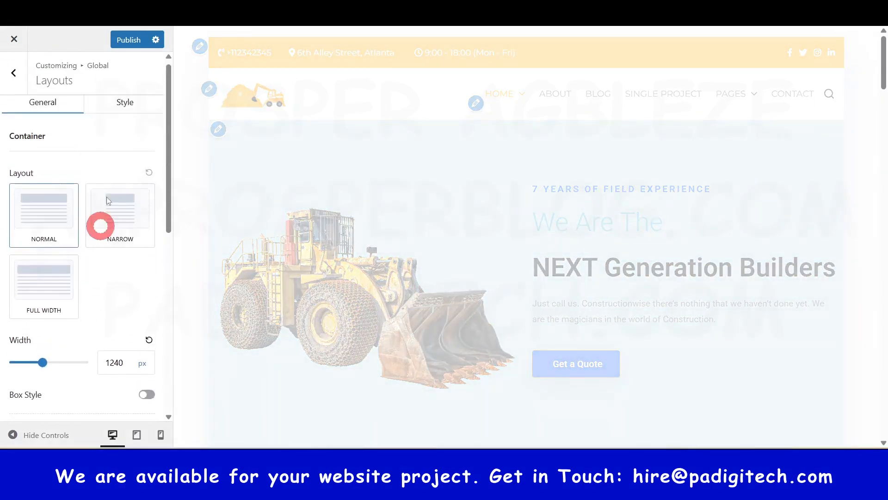
pyautogui.click(24, 84)
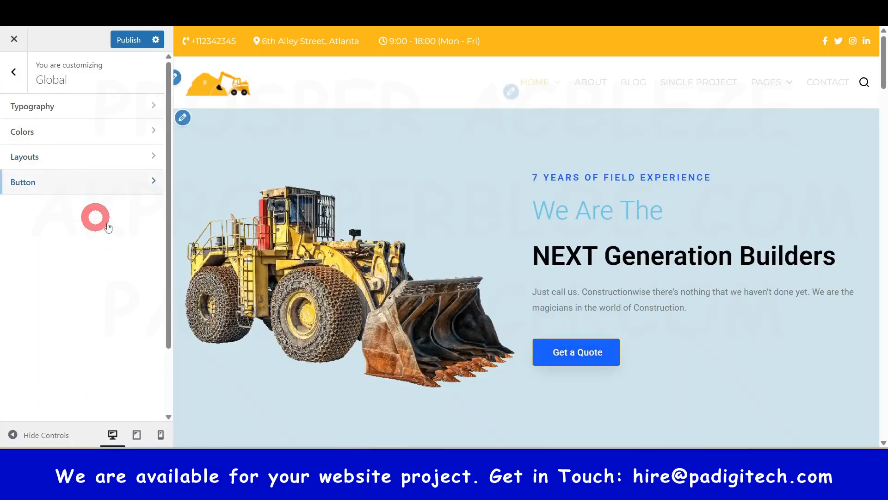
# Step: Examine the Global Button settings alongside the homepage preview, and return to the main customizer options
pyautogui.click(98, 183)
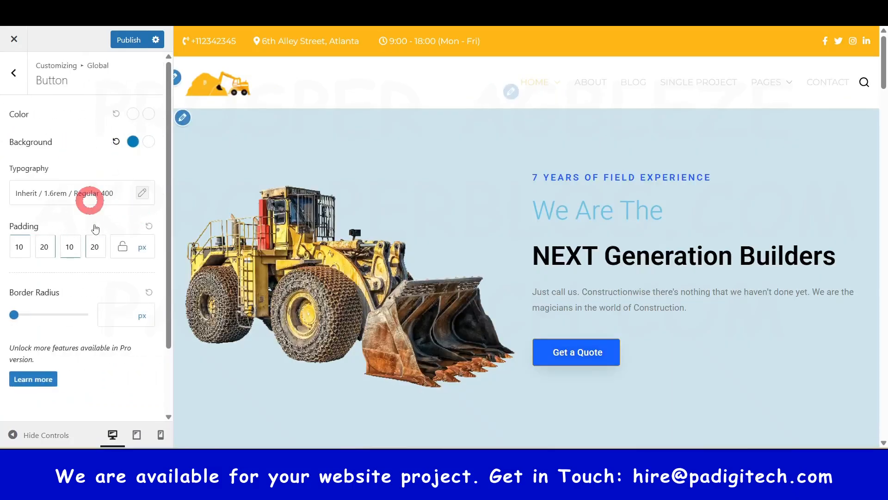
pyautogui.scroll(-3, 95, 241)
pyautogui.scroll(3, 98, 272)
pyautogui.scroll(-15, 578, 263)
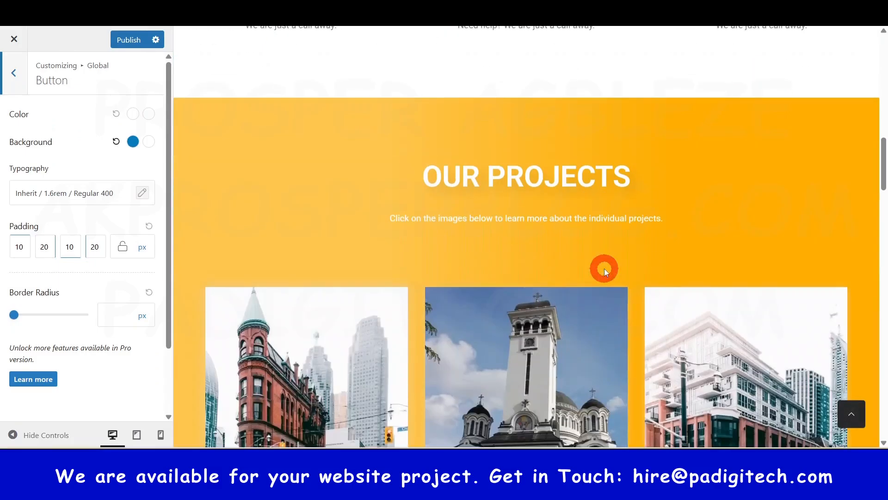
pyautogui.scroll(15, 625, 250)
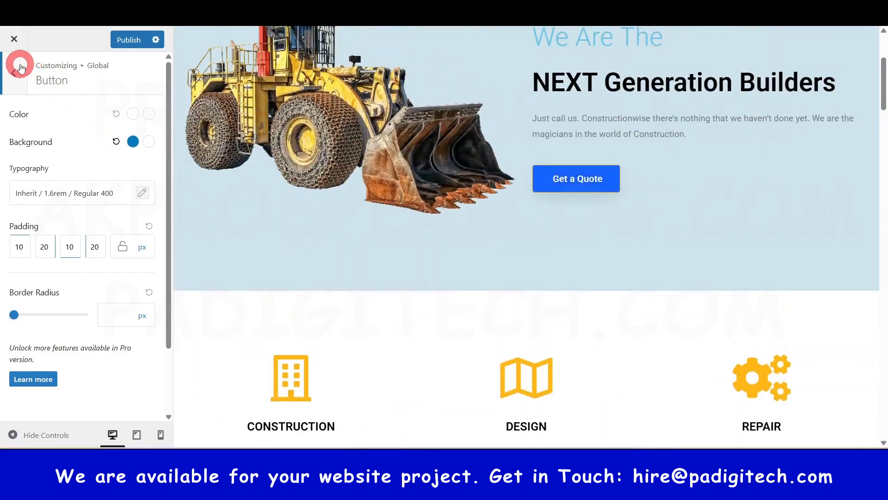
pyautogui.click(21, 67)
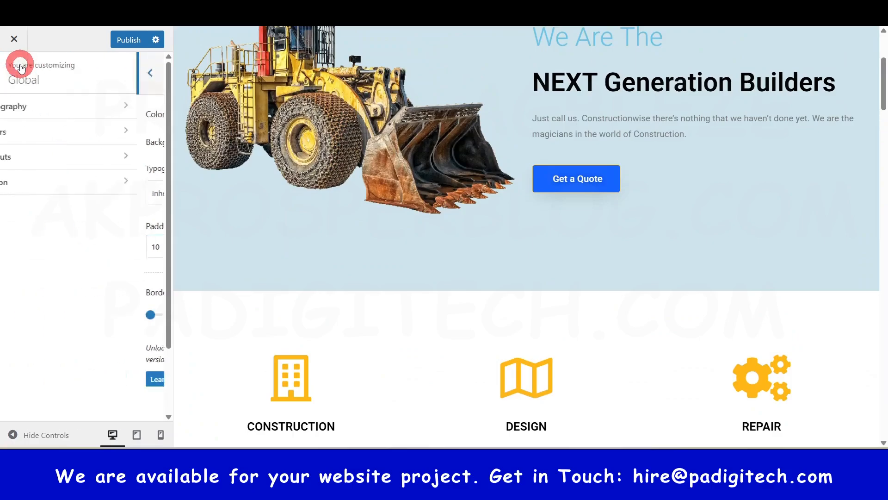
pyautogui.click(21, 67)
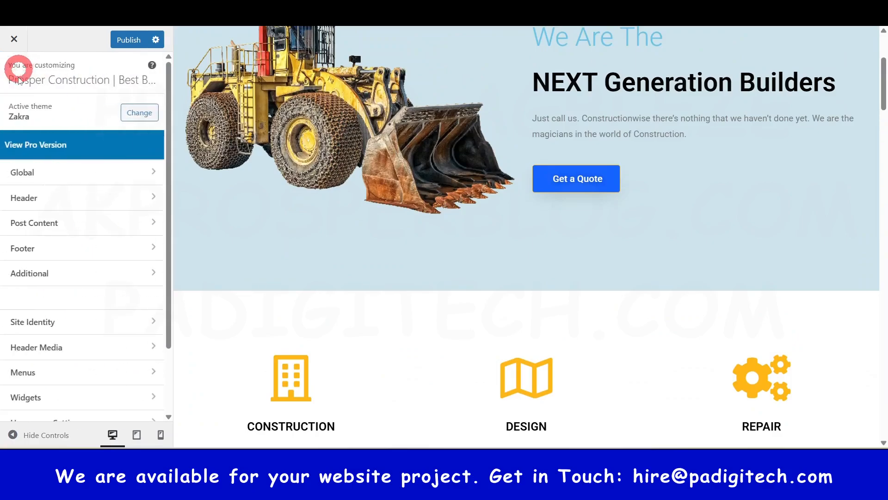
# Step: Open the Header builder and look over the site title, tagline and logo fields in Site Title & Logo
pyautogui.click(45, 203)
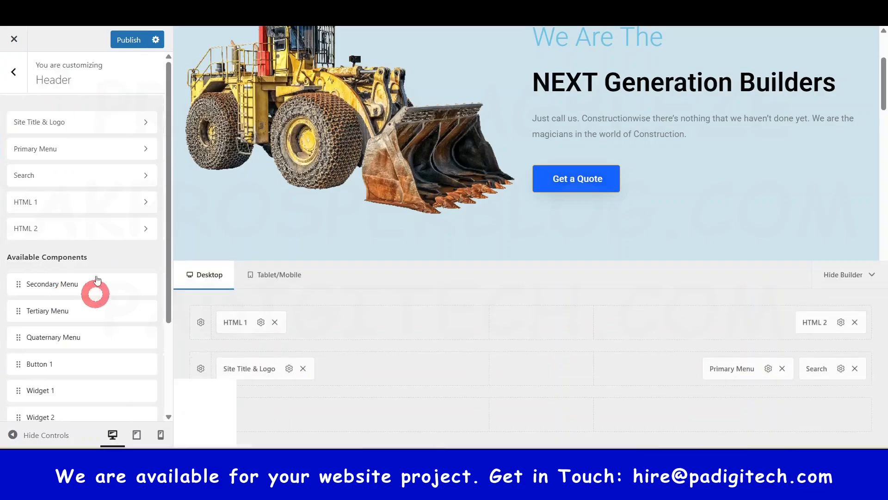
pyautogui.scroll(3, 449, 213)
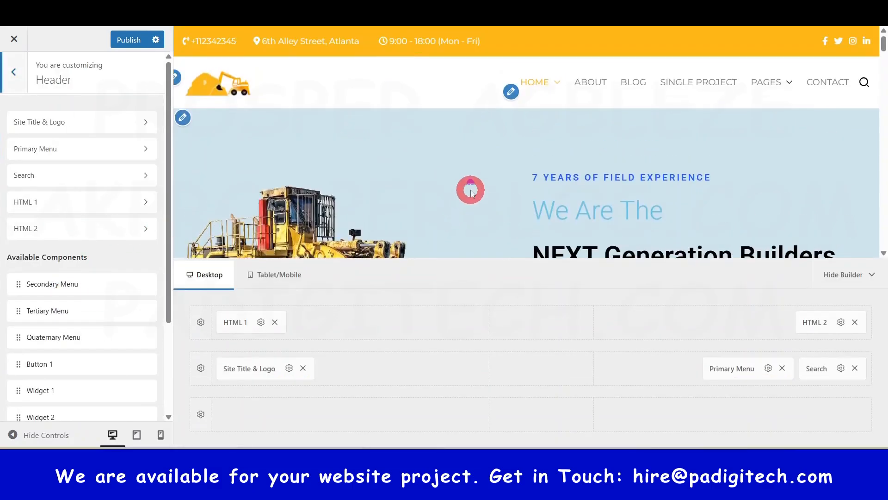
pyautogui.click(35, 123)
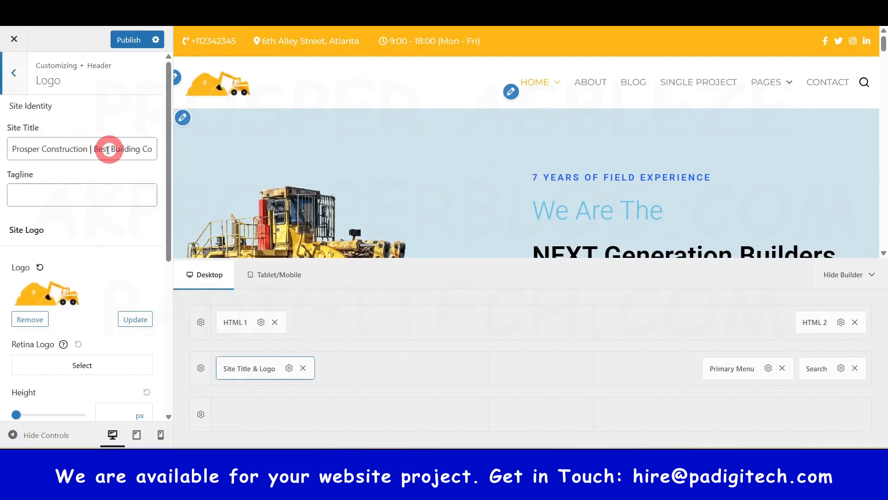
pyautogui.click(44, 147)
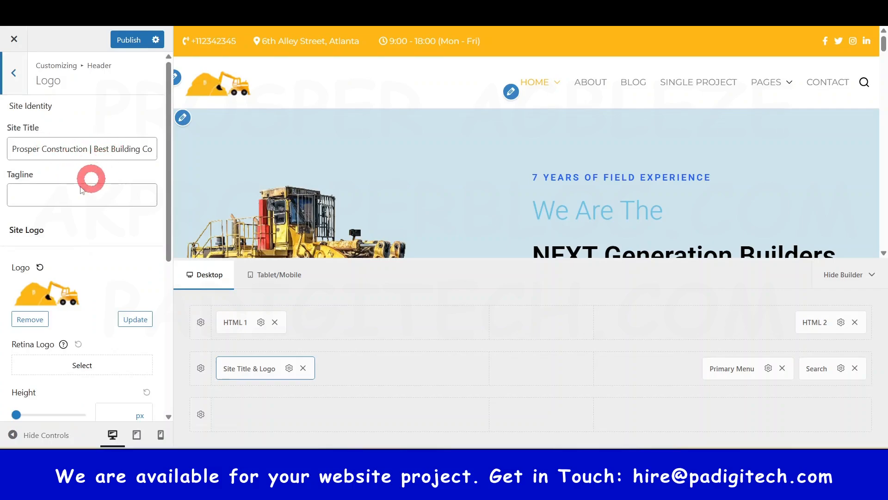
pyautogui.click(49, 200)
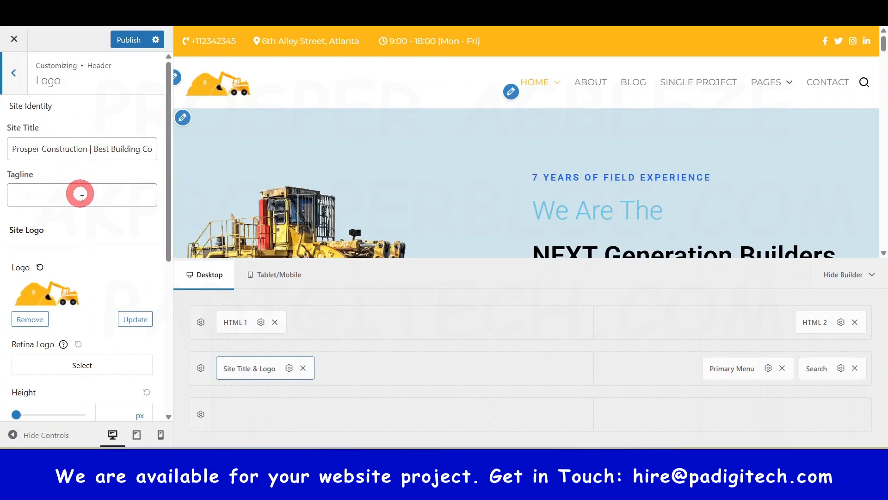
pyautogui.scroll(-1, 86, 234)
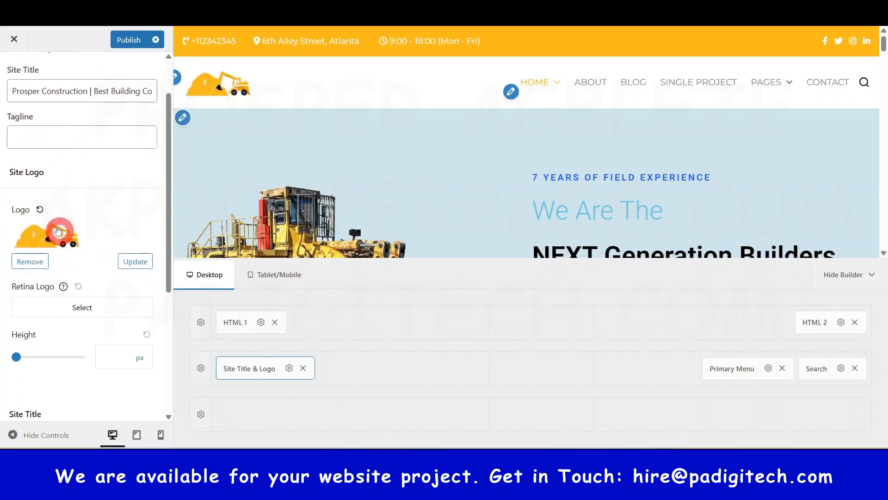
# Step: Browse the media library for a replacement site logo without choosing one, and try a logo height of 137 px before resetting it
pyautogui.click(135, 262)
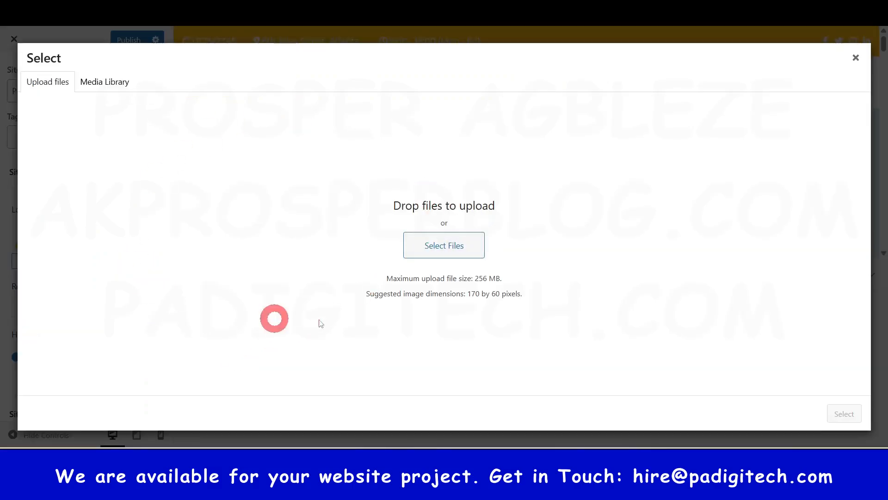
pyautogui.click(104, 81)
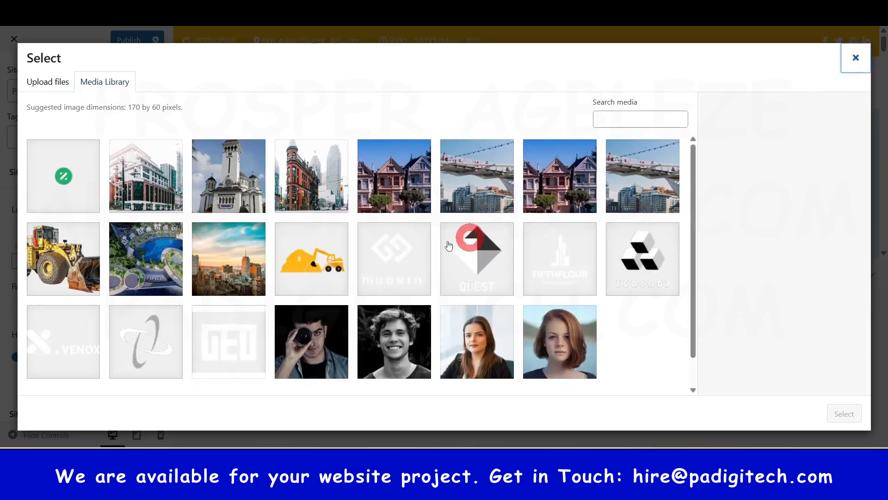
pyautogui.press('Escape')
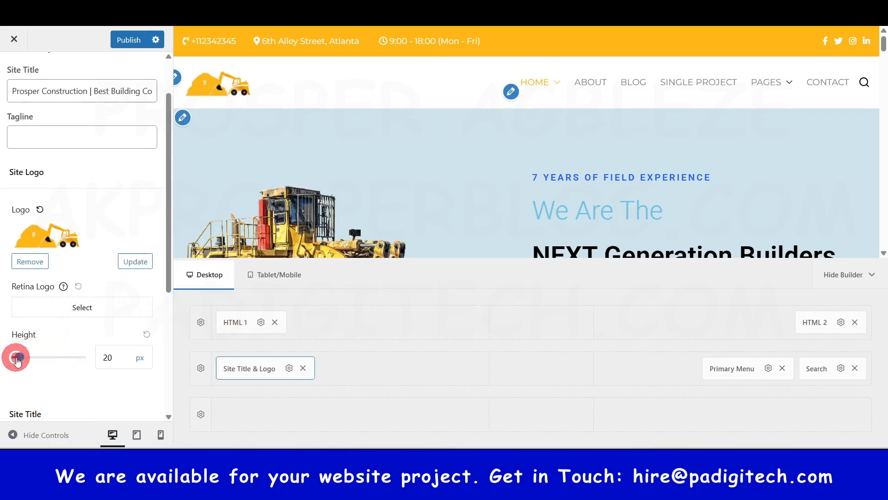
pyautogui.moveTo(45, 367)
pyautogui.mouseDown()
pyautogui.moveTo(89, 372)
pyautogui.moveTo(38, 363)
pyautogui.mouseUp()
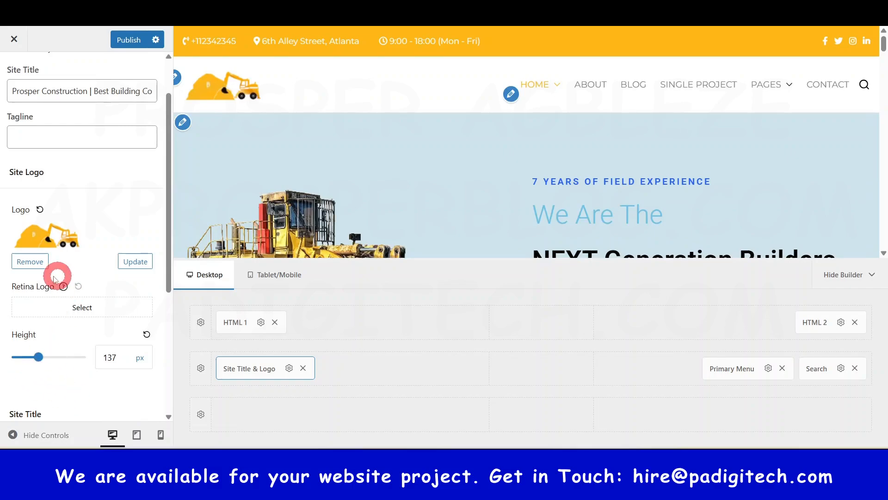
pyautogui.click(147, 334)
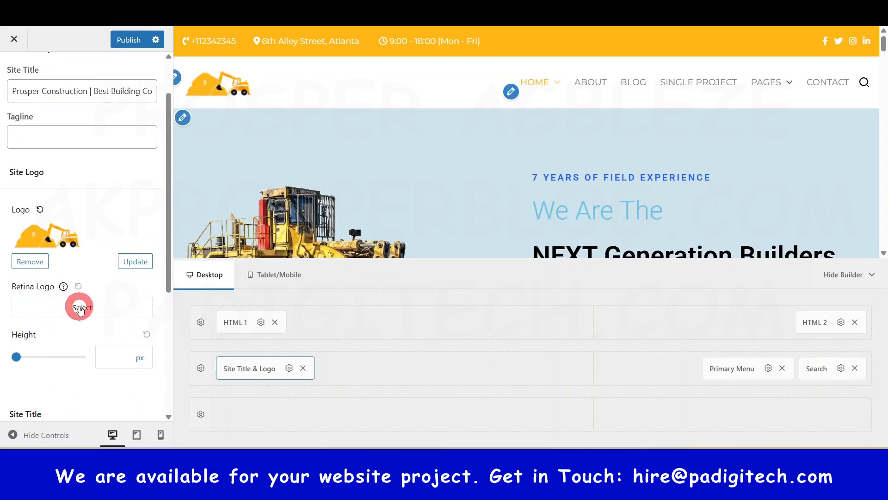
# Step: Try showing the site title beside the logo, disable it again, and return to the Header options
pyautogui.scroll(-4, 74, 348)
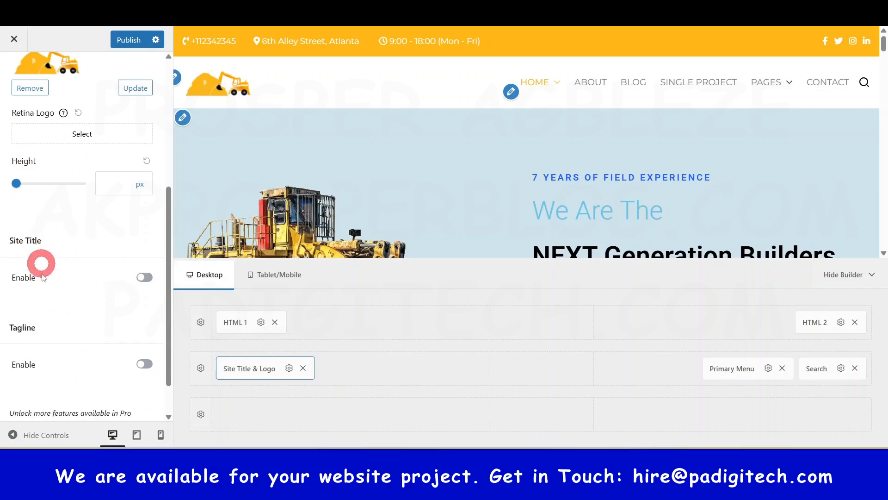
pyautogui.click(145, 278)
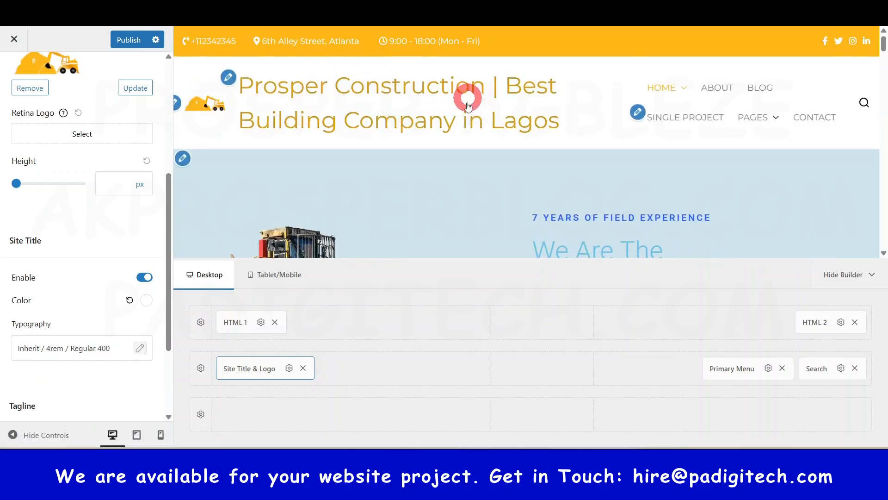
pyautogui.click(145, 278)
pyautogui.scroll(-2, 79, 278)
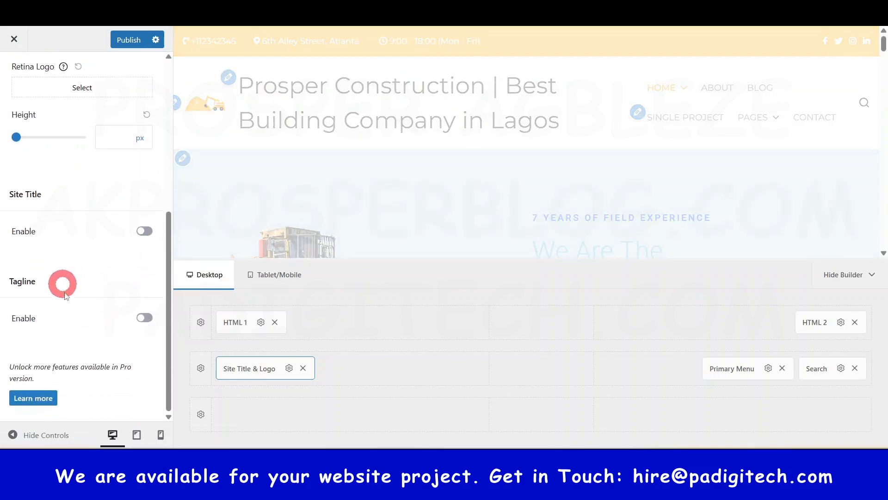
pyautogui.scroll(6, 70, 296)
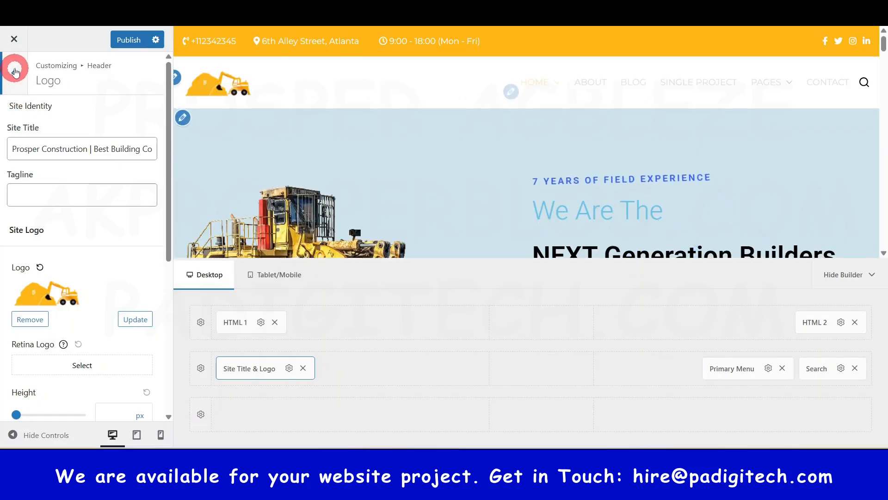
pyautogui.click(16, 72)
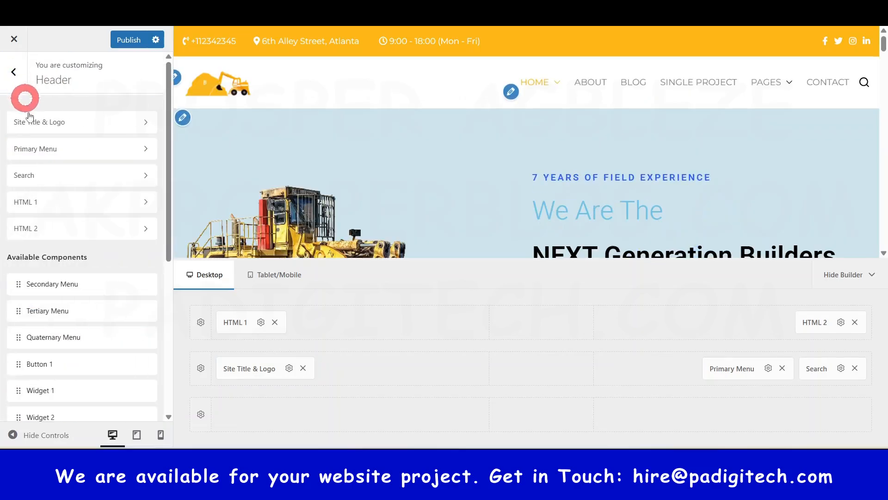
# Step: Look over the Primary Menu's linked menu navigation and menu locations, and return to the Header options
pyautogui.click(55, 149)
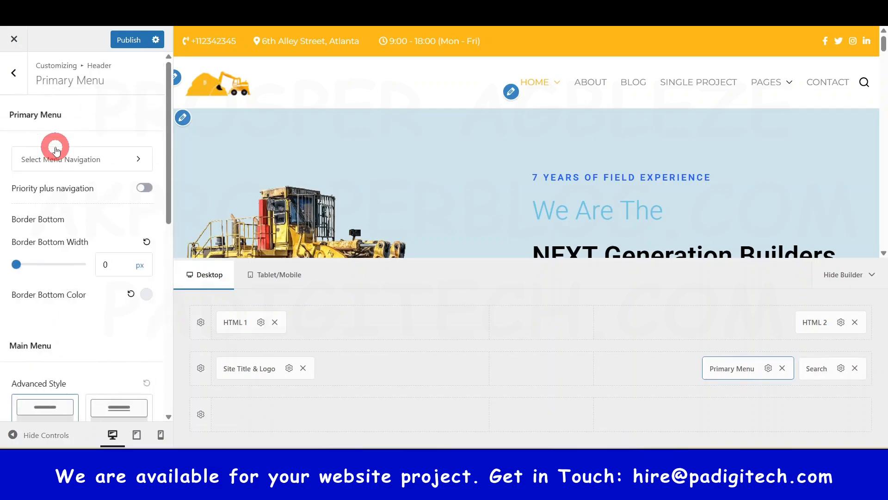
pyautogui.click(137, 159)
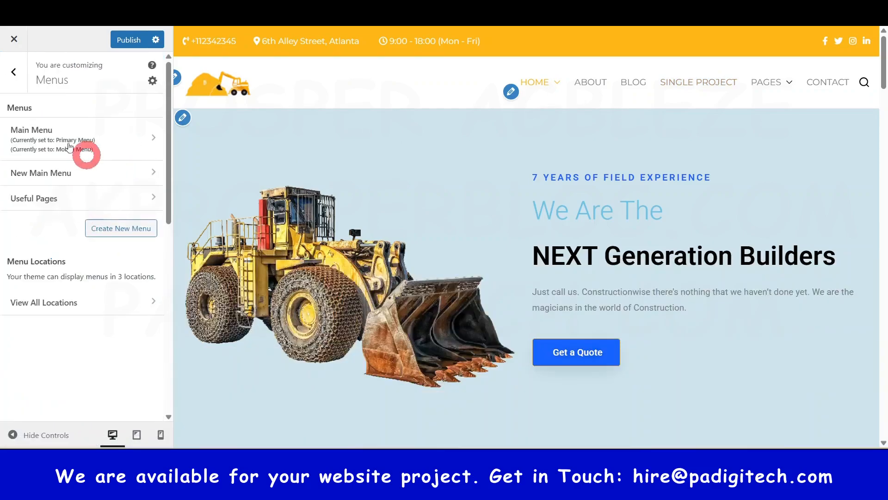
pyautogui.click(18, 74)
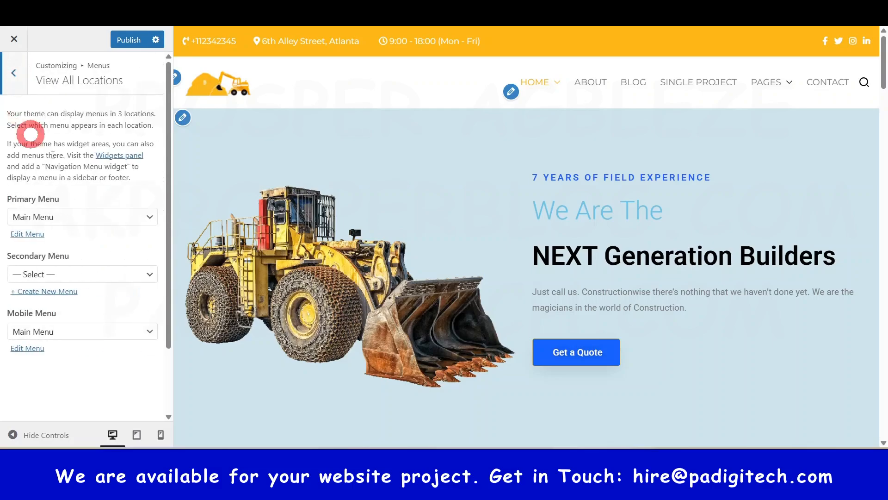
pyautogui.click(18, 76)
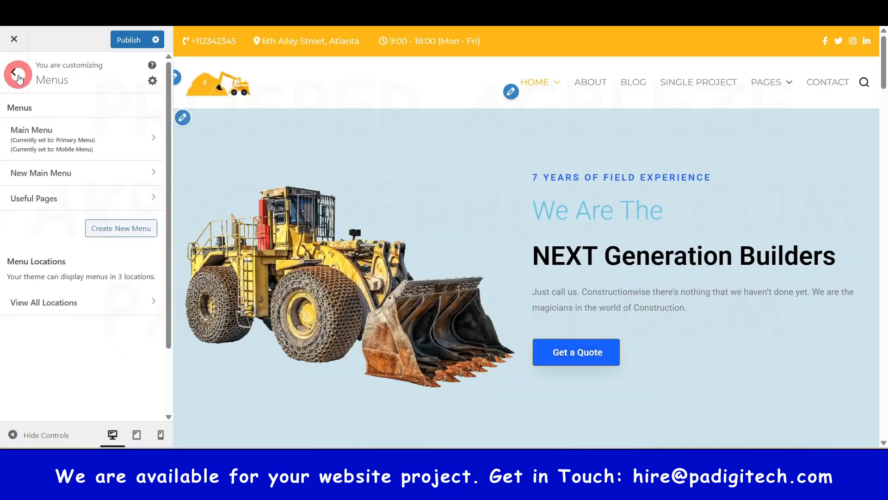
pyautogui.click(19, 76)
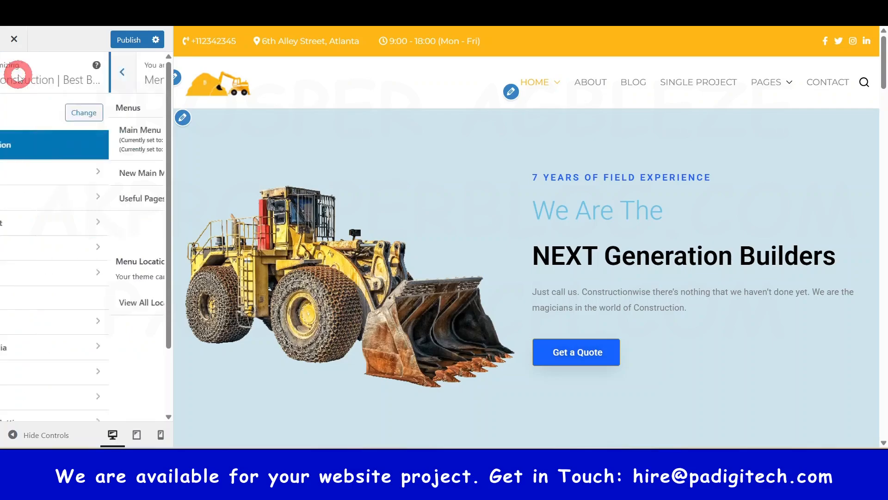
pyautogui.click(51, 196)
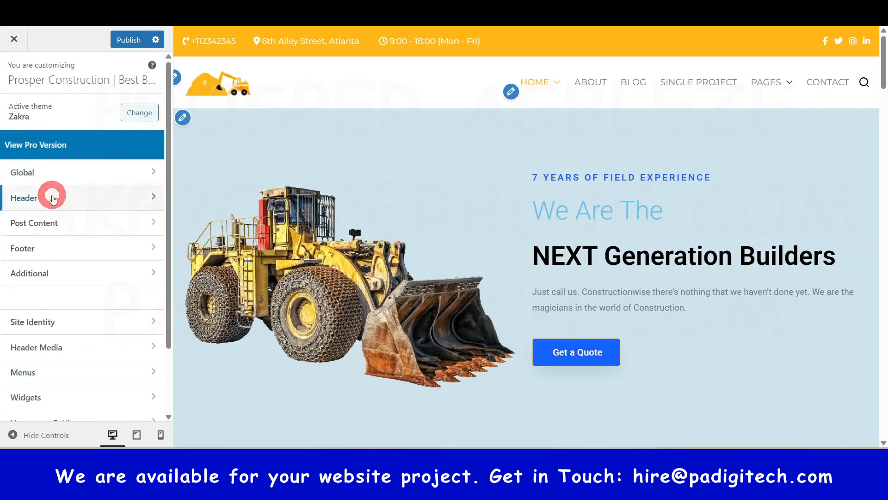
pyautogui.click(52, 198)
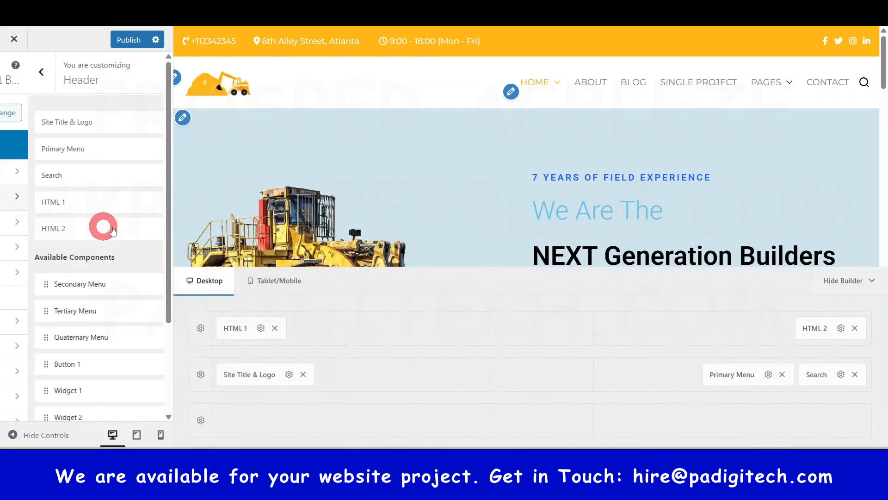
# Step: Set the Primary Menu's main menu advanced style to Underline Border, and return to the Header options
pyautogui.click(59, 148)
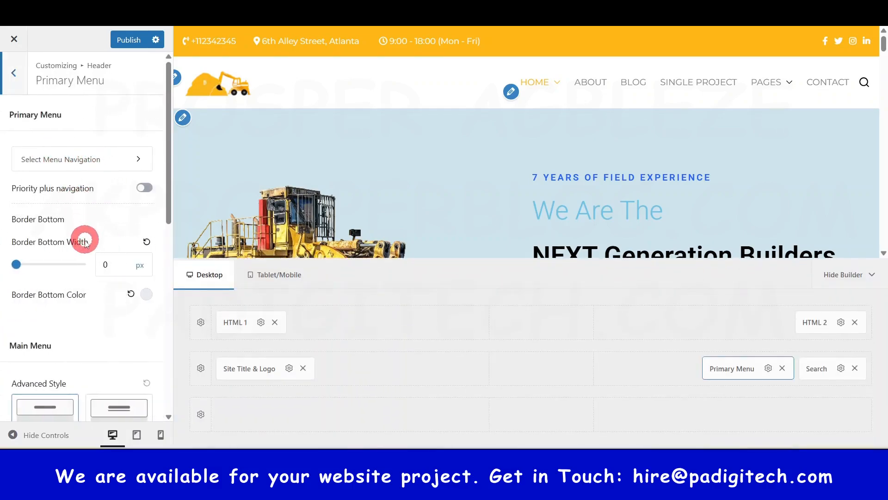
pyautogui.scroll(-5, 40, 272)
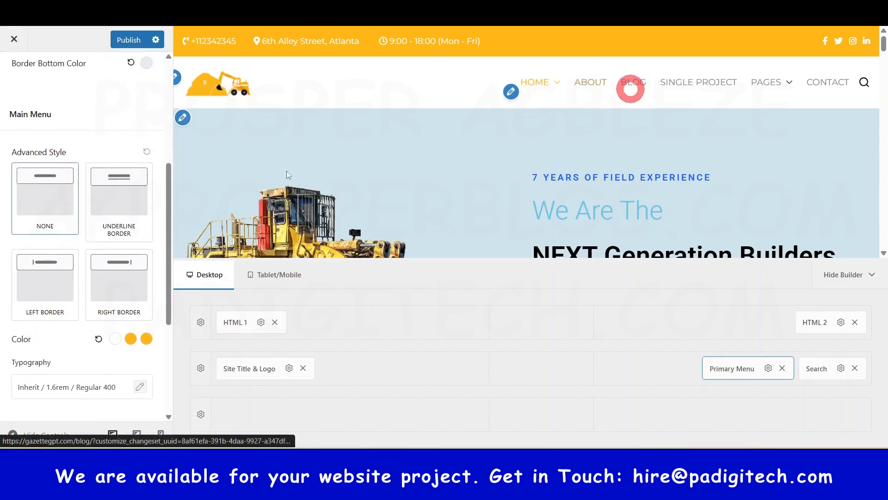
pyautogui.click(103, 208)
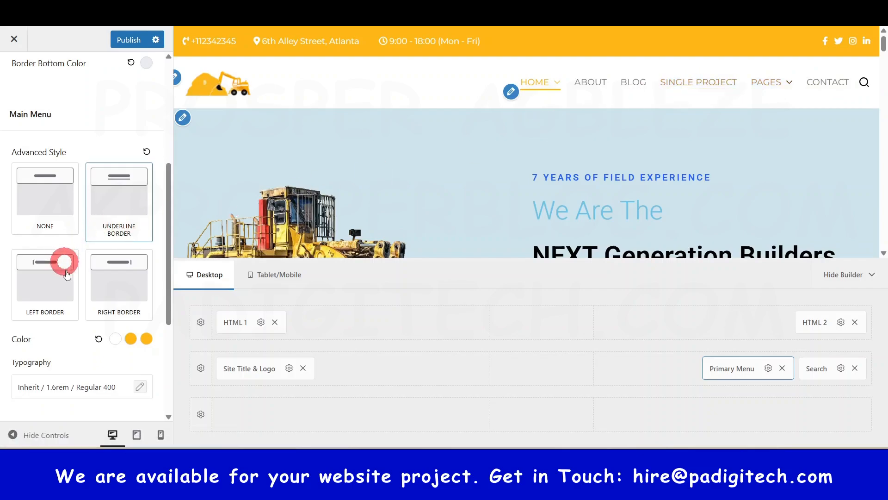
pyautogui.scroll(-3, 65, 283)
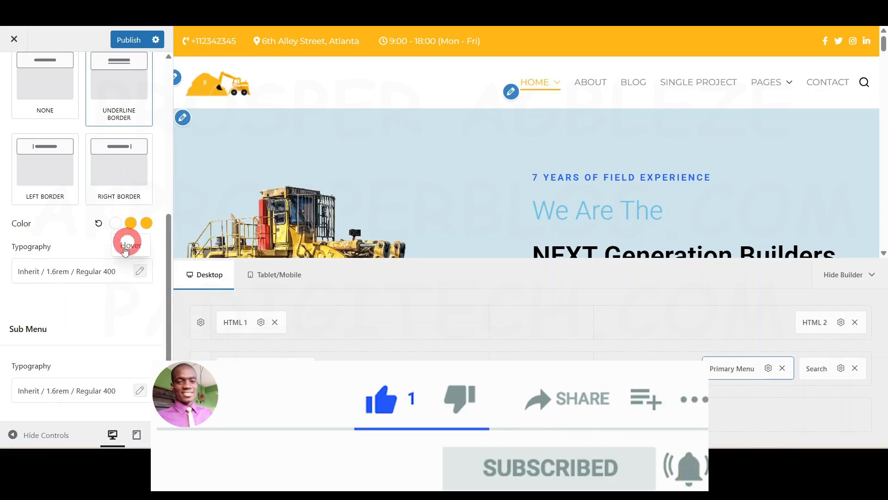
pyautogui.scroll(8, 76, 268)
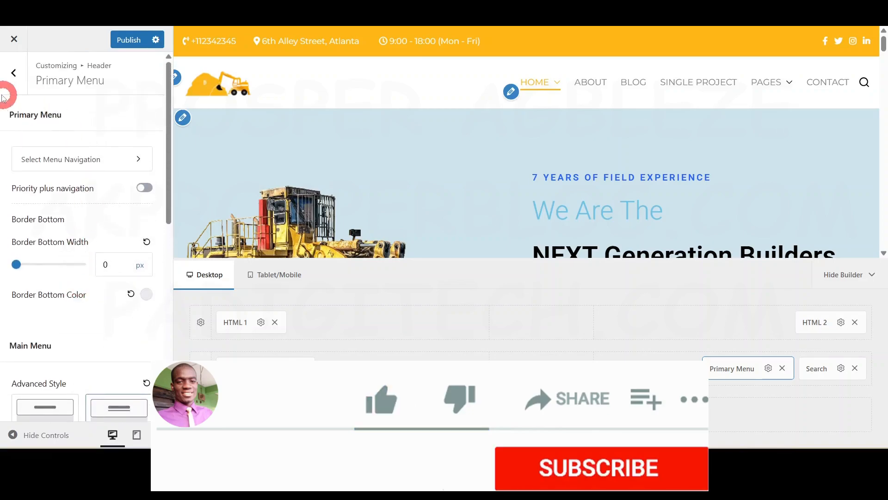
pyautogui.click(15, 71)
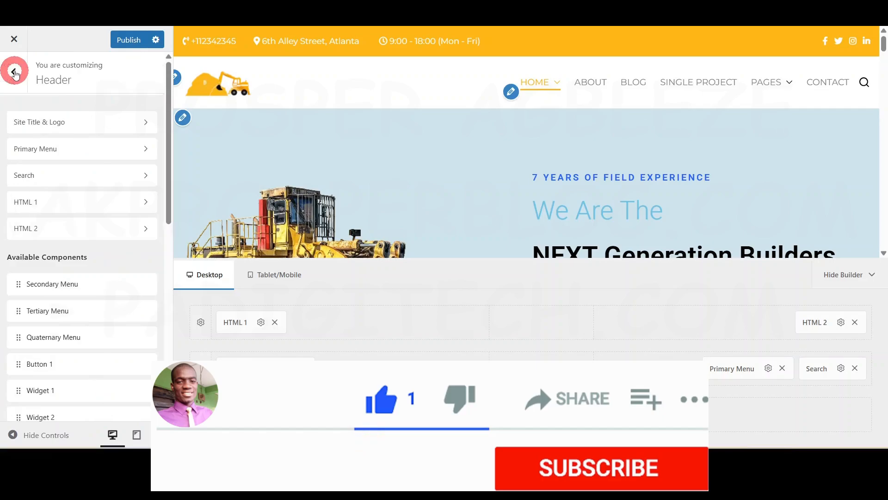
# Step: Examine the HTML 1 component's styling options and contact text alongside the top bar, and return to the Header options
pyautogui.click(43, 162)
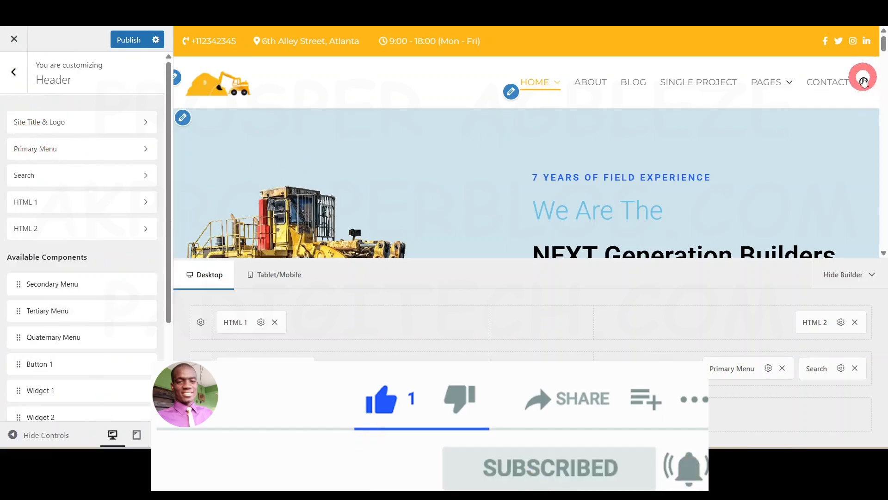
pyautogui.click(62, 207)
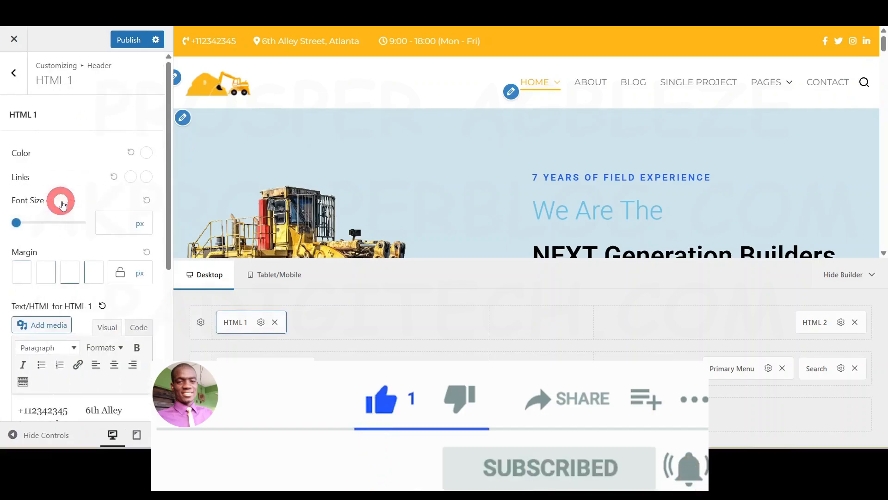
pyautogui.scroll(-2, 83, 231)
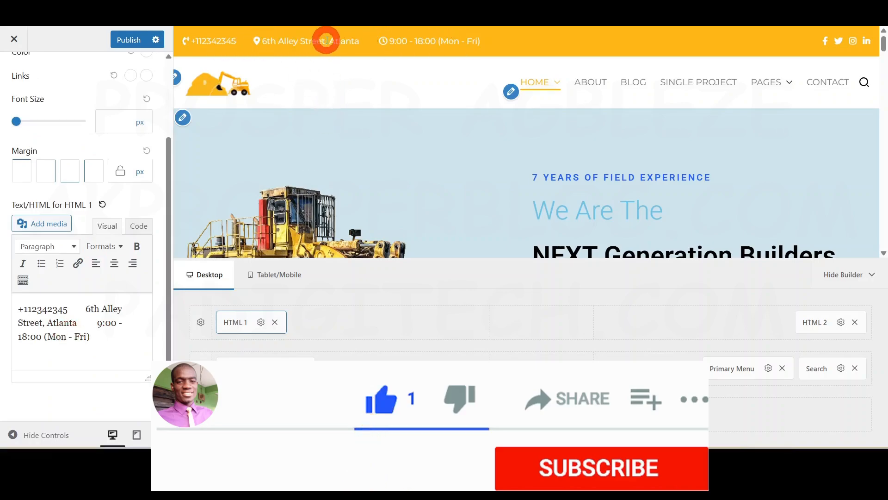
pyautogui.click(108, 309)
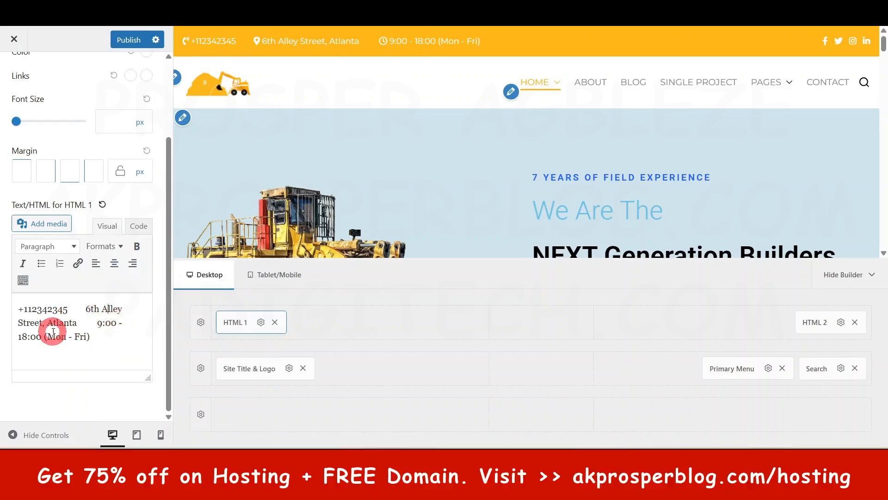
pyautogui.scroll(3, 70, 135)
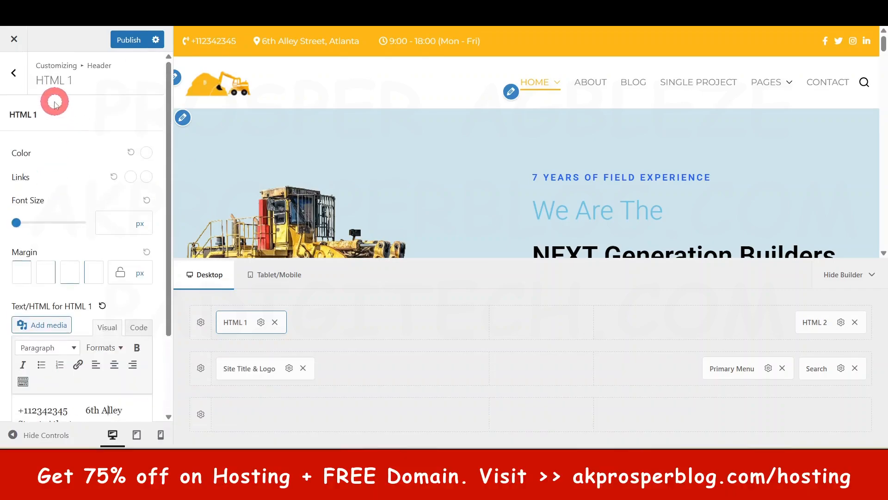
pyautogui.click(19, 74)
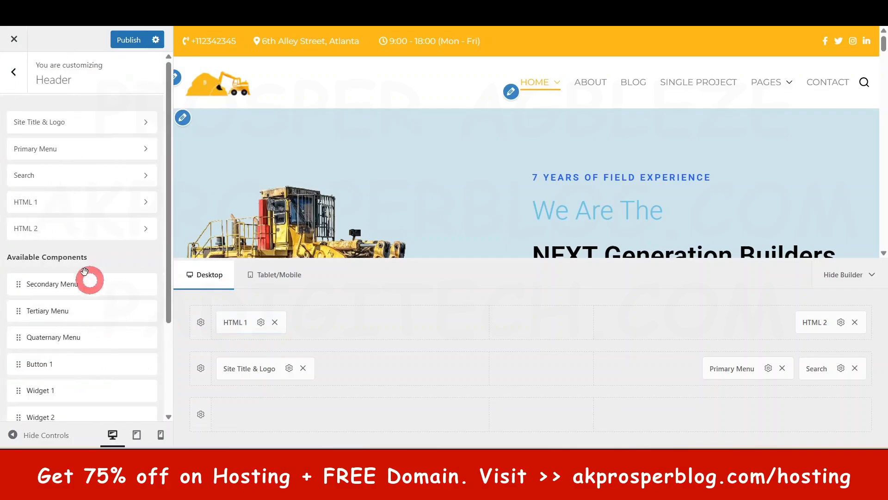
# Step: Examine the HTML 2 component's settings alongside the top bar's social icons, and return to the main customizer options
pyautogui.click(57, 236)
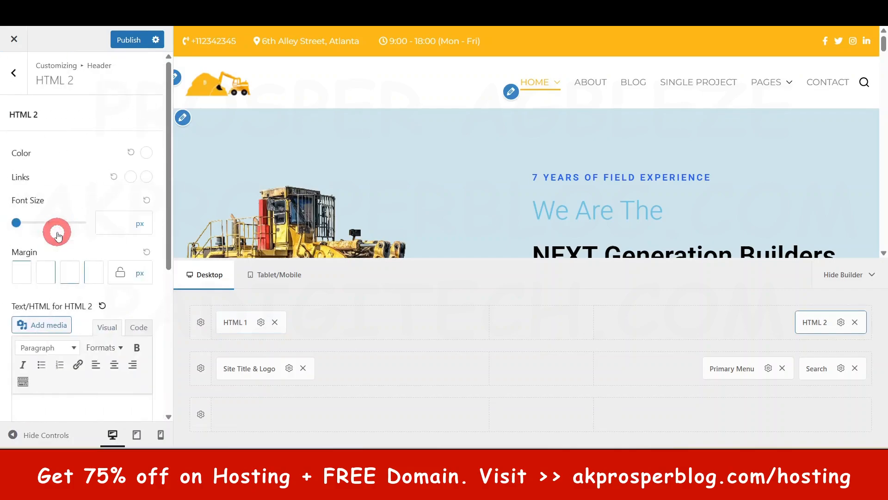
pyautogui.scroll(-3, 84, 343)
pyautogui.scroll(3, 92, 333)
pyautogui.click(111, 324)
pyautogui.click(647, 157)
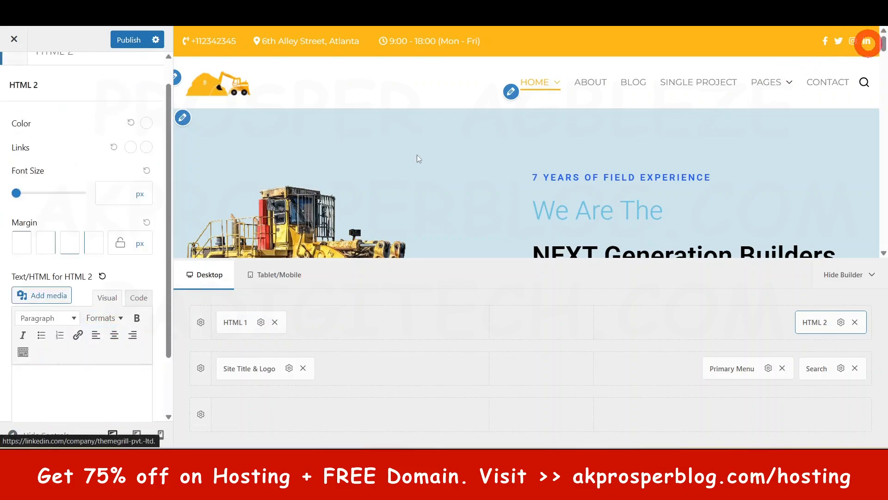
pyautogui.scroll(-4, 419, 159)
pyautogui.scroll(-2, 91, 265)
pyautogui.scroll(3, 96, 277)
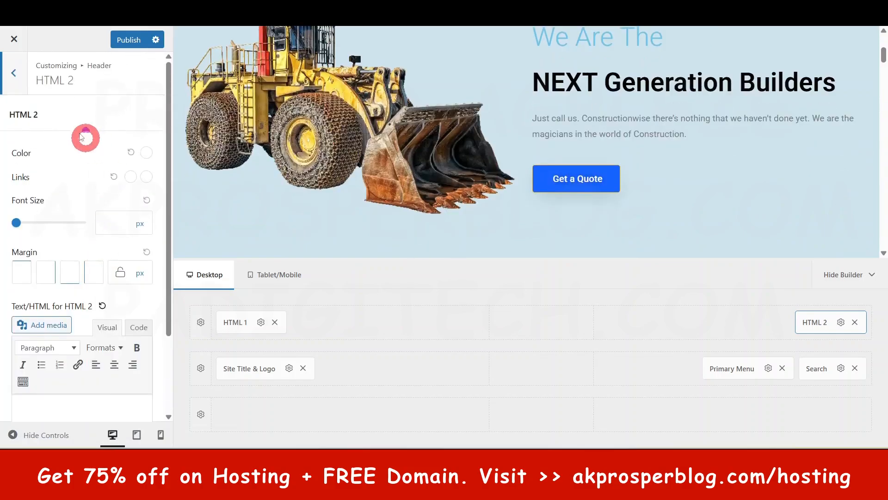
pyautogui.click(27, 76)
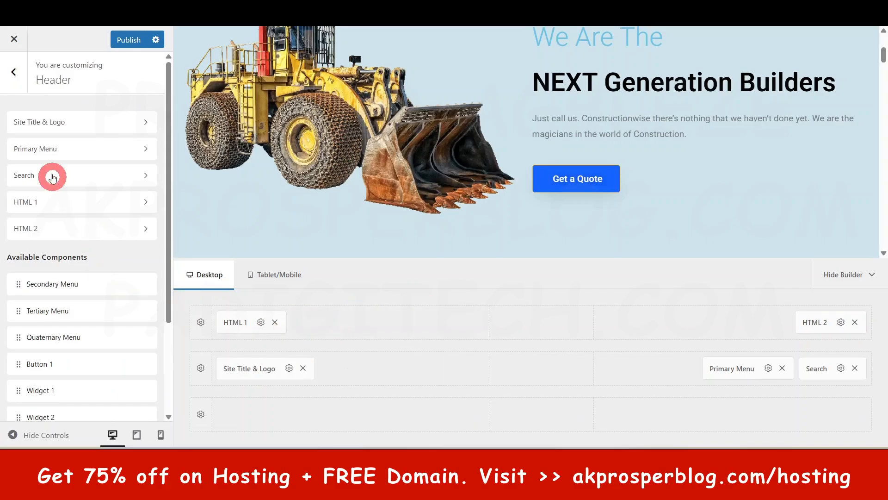
pyautogui.click(24, 83)
pyautogui.scroll(3, 621, 195)
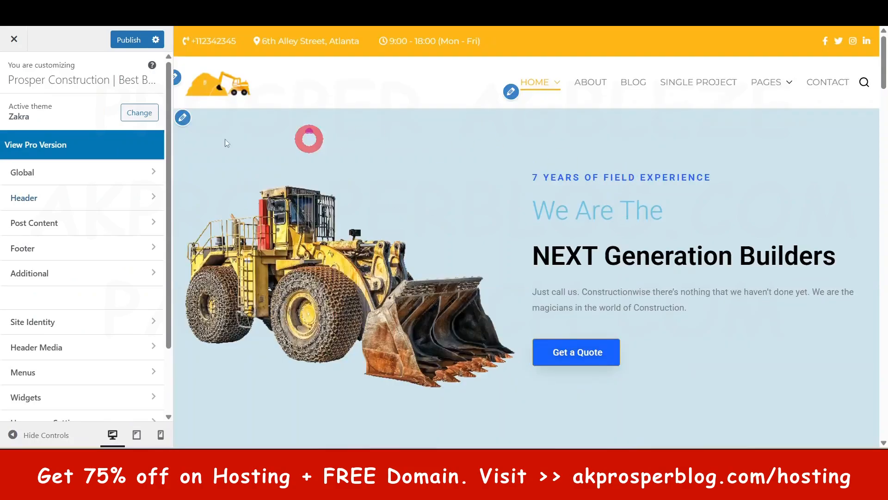
# Step: Open the Post Content options and load the Blog page in the preview
pyautogui.click(43, 222)
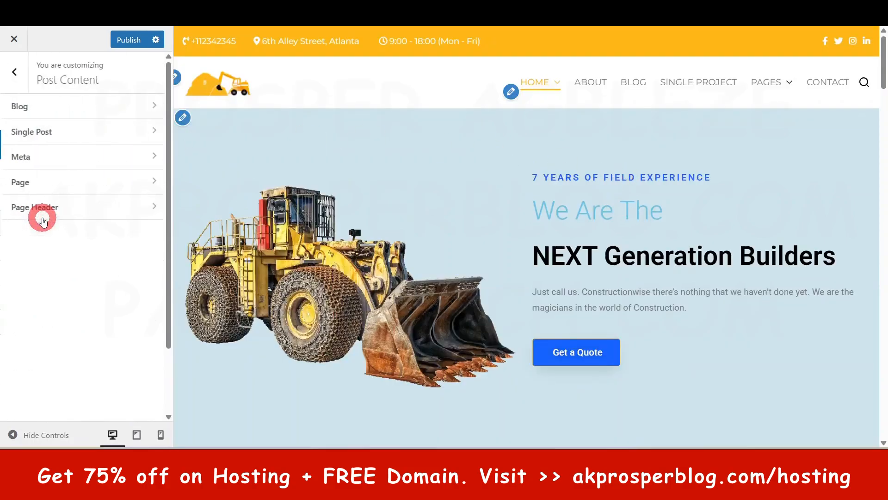
pyautogui.moveTo(751, 90)
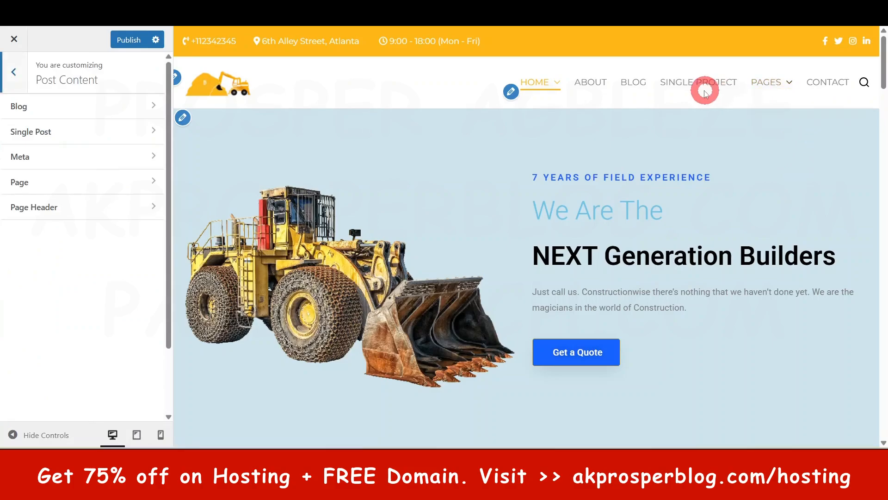
pyautogui.click(629, 85)
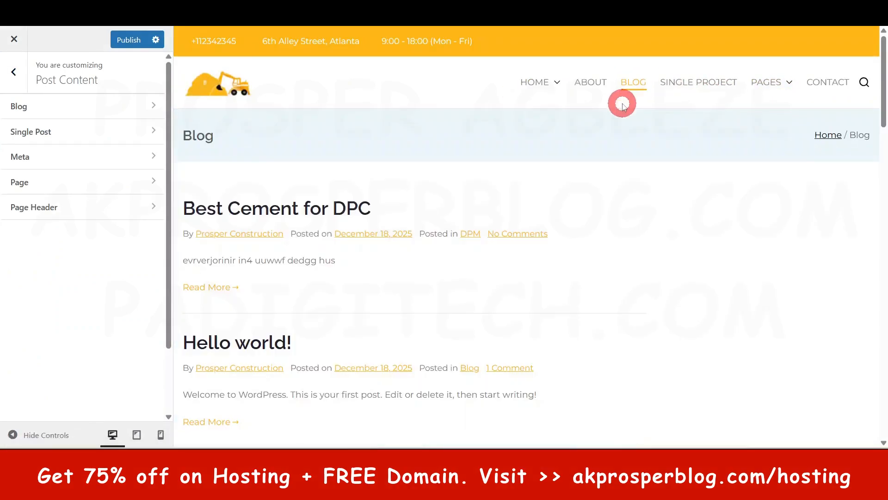
# Step: Review the Blog container layout, sidebar layout, post elements and post meta settings, and return to the Post Content options
pyautogui.click(70, 107)
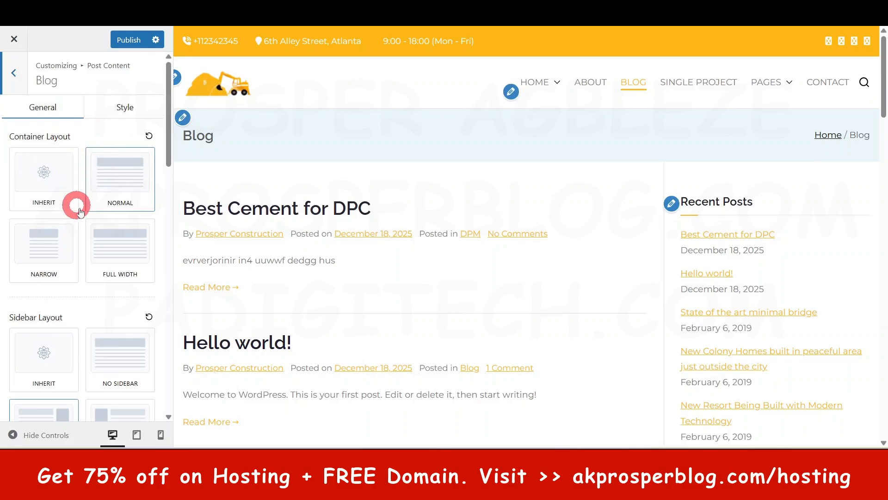
pyautogui.scroll(-4, 109, 192)
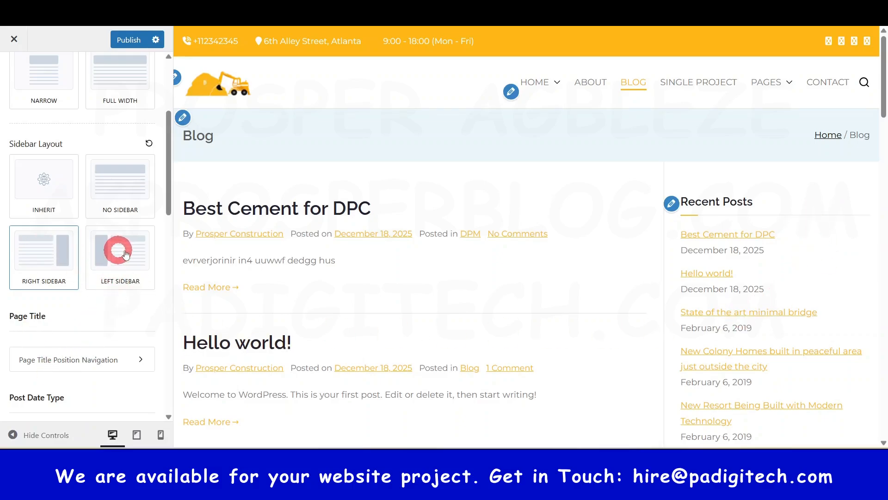
pyautogui.scroll(-6, 126, 253)
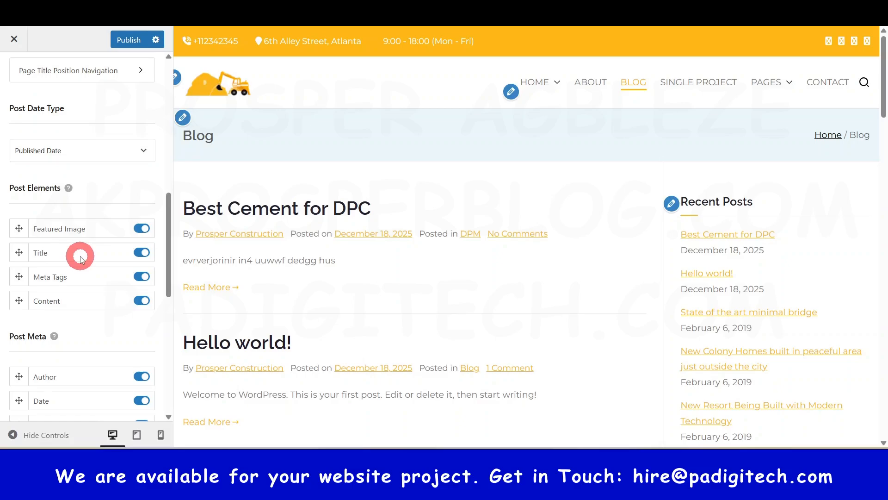
pyautogui.scroll(-2, 80, 259)
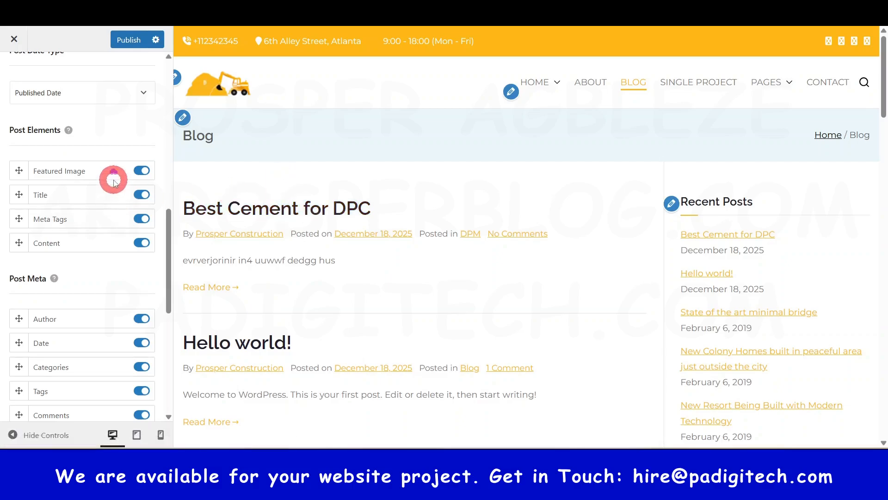
pyautogui.scroll(10, 97, 158)
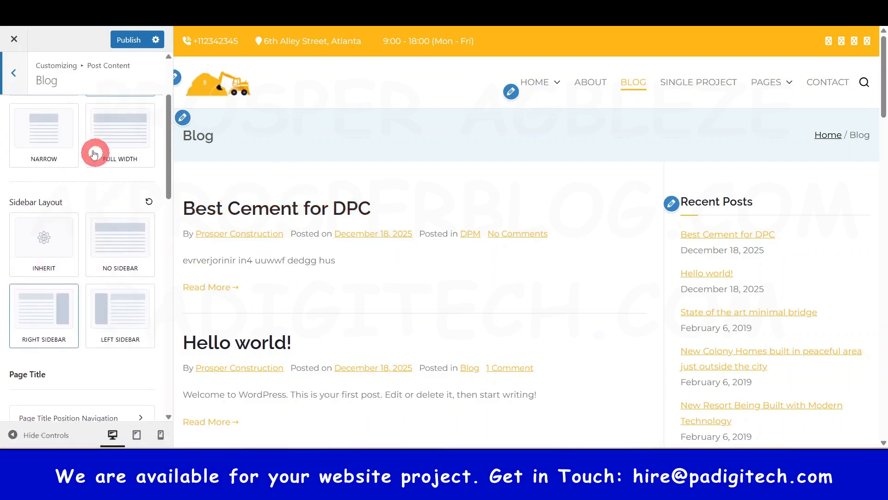
pyautogui.click(26, 79)
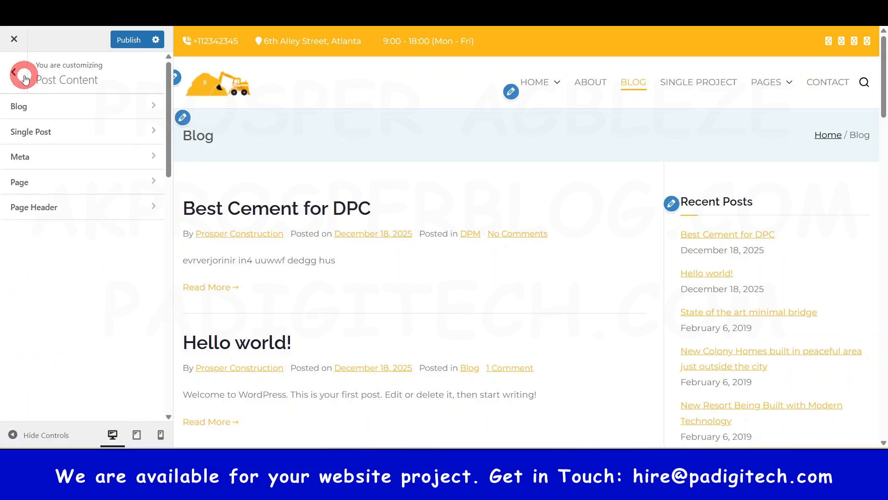
# Step: Open the Single Post options with the Hello world! post in the preview and compare the left and right sidebar layouts, ending on Right Sidebar
pyautogui.click(50, 133)
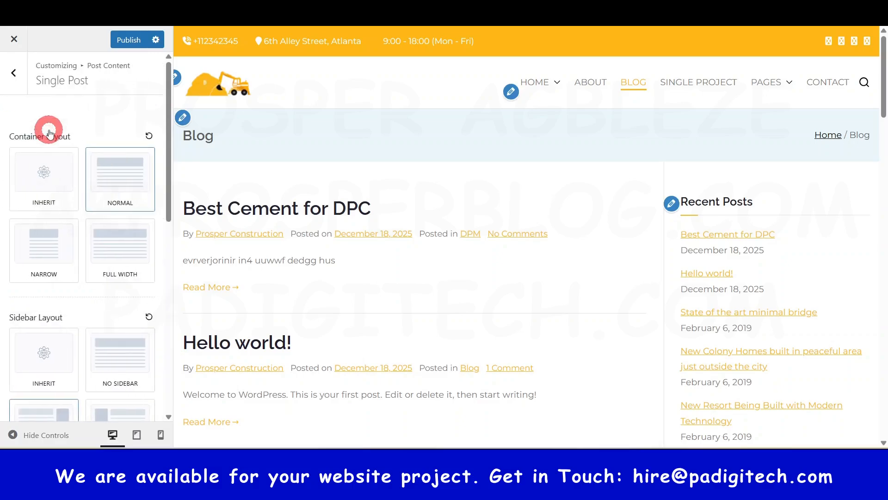
pyautogui.click(259, 347)
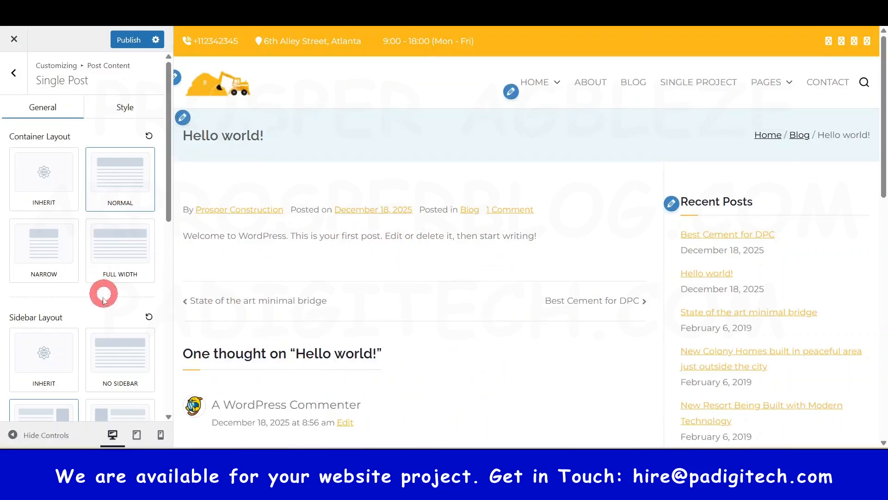
pyautogui.scroll(-3, 103, 301)
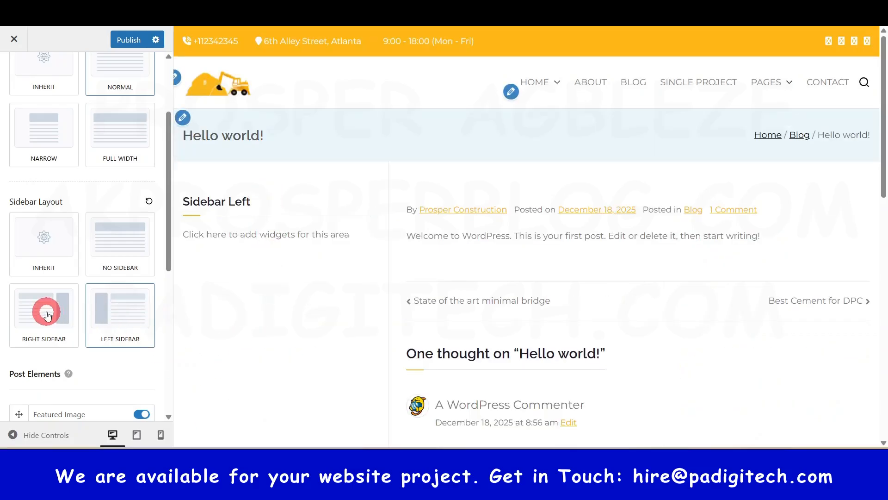
pyautogui.scroll(-5, 46, 315)
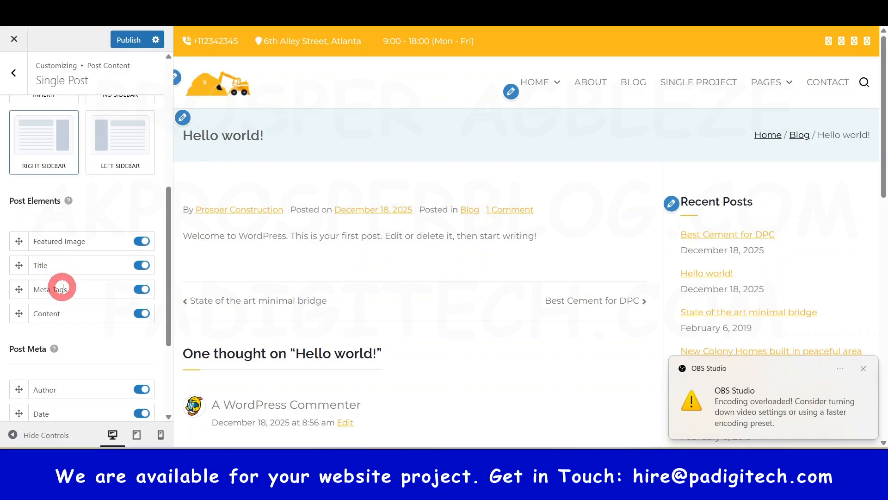
# Step: Review the single post elements and post meta settings, publish the customizer changes, and return to the main customizer options
pyautogui.scroll(-3, 59, 312)
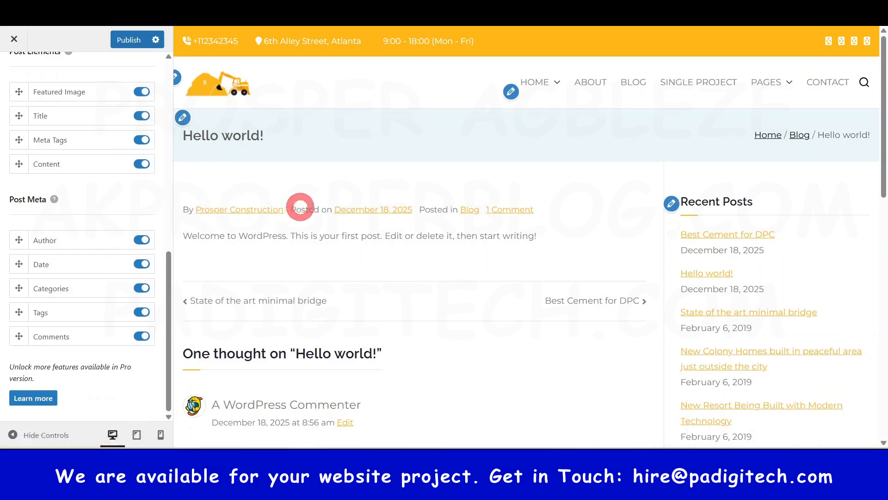
pyautogui.click(71, 293)
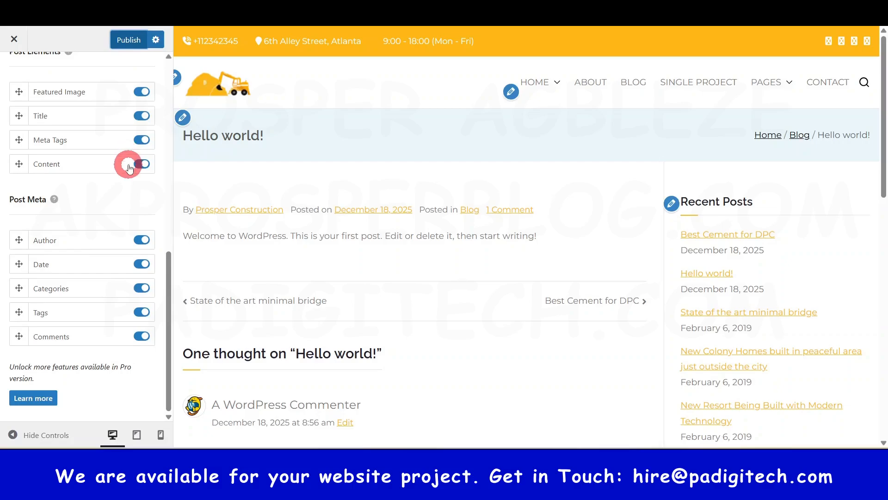
pyautogui.scroll(10, 129, 168)
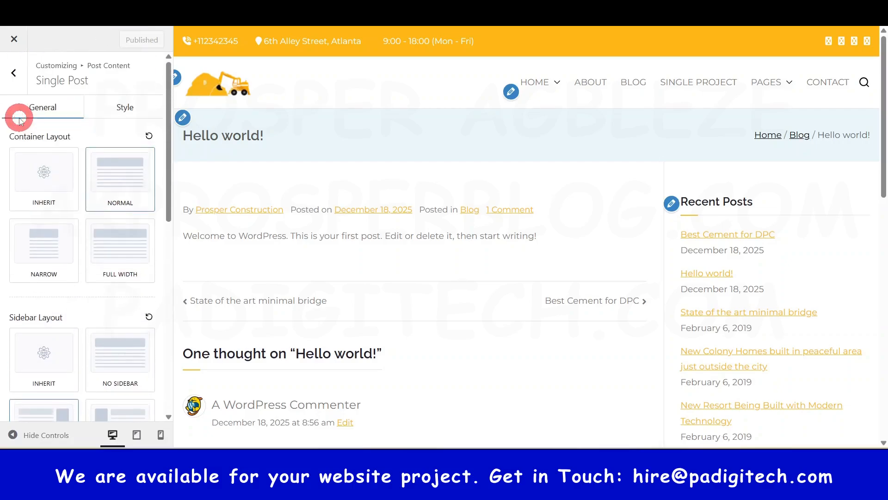
pyautogui.click(14, 73)
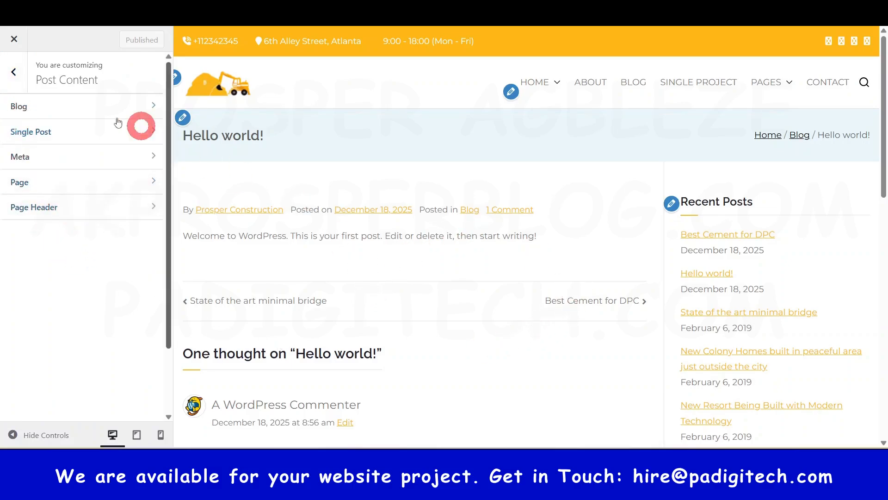
pyautogui.click(18, 73)
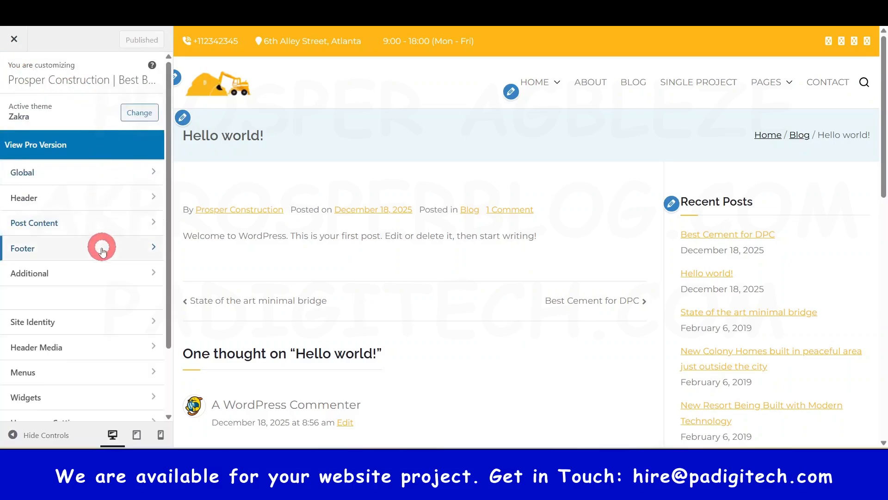
# Step: Open the Footer options, examine Widget 1's color, typography and alignment settings alongside the footer preview, and return to the Footer options
pyautogui.click(94, 250)
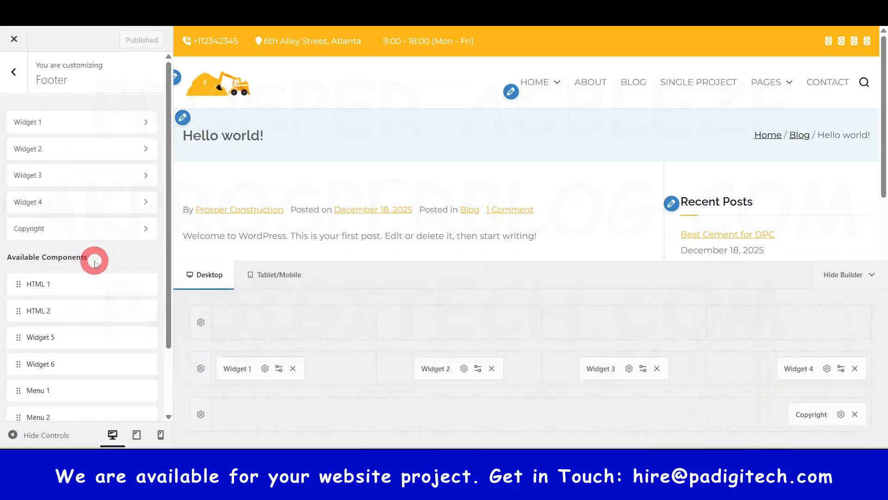
pyautogui.scroll(-15, 742, 176)
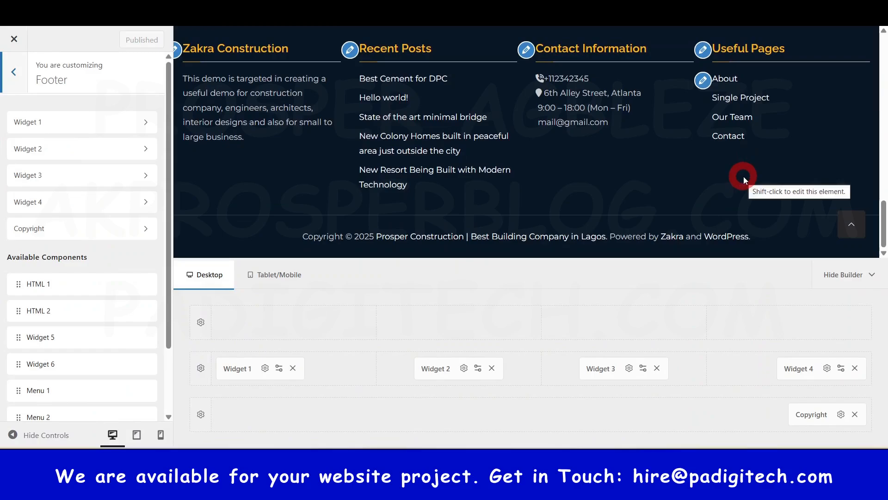
pyautogui.click(142, 127)
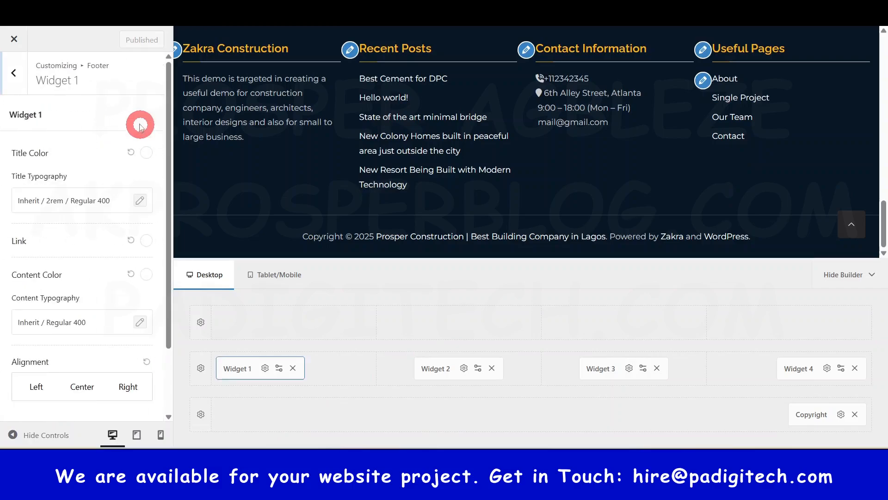
pyautogui.scroll(-2, 68, 317)
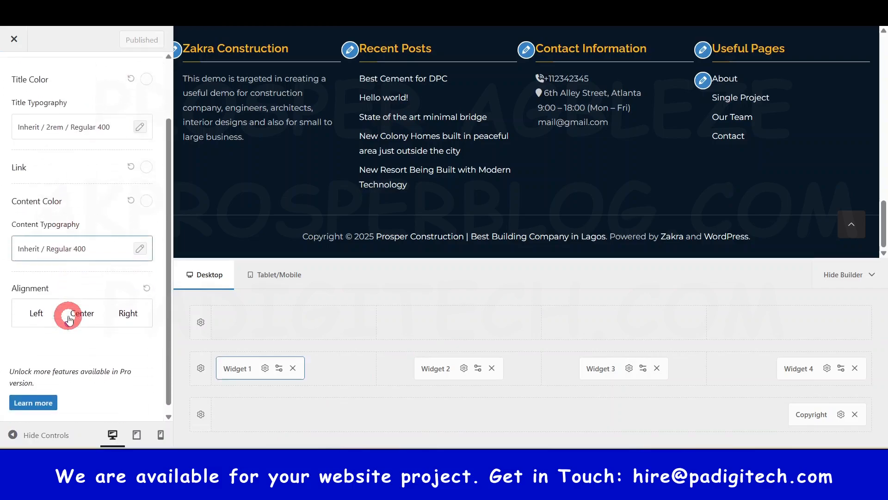
pyautogui.scroll(2, 70, 320)
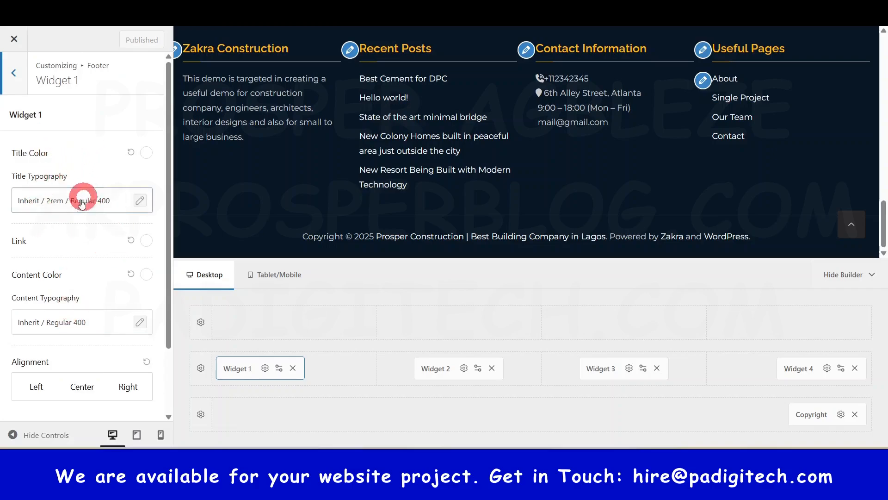
pyautogui.click(16, 74)
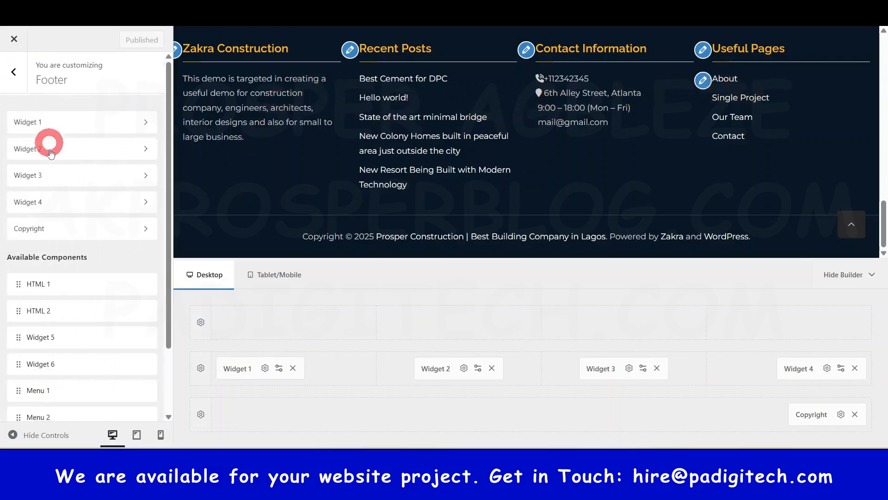
# Step: Open the footer's Copyright component settings
pyautogui.click(102, 231)
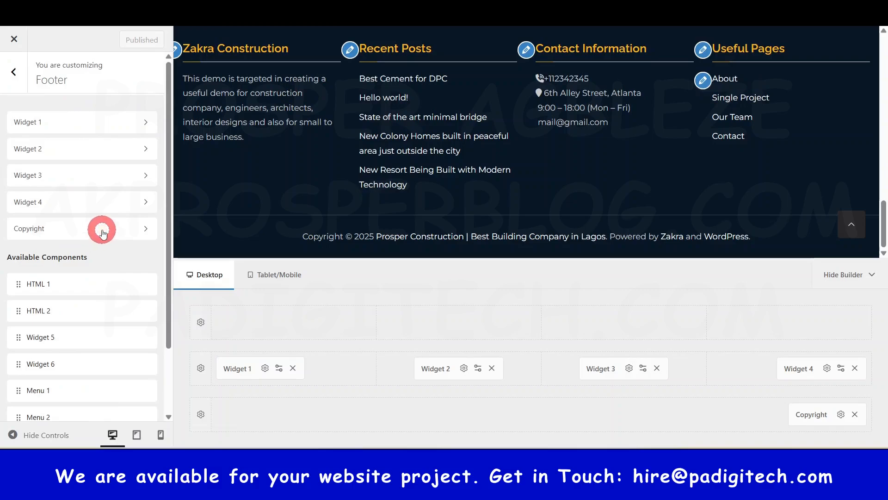
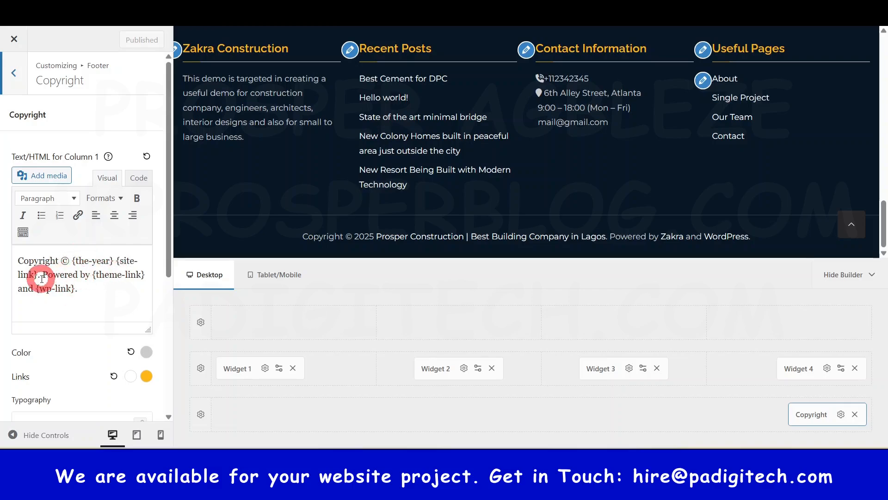
# Step: Replace the "Powered by {theme-link} and {wp-link}." part of the copyright text with "Website Designed by PA DigiTech"
pyautogui.click(407, 333)
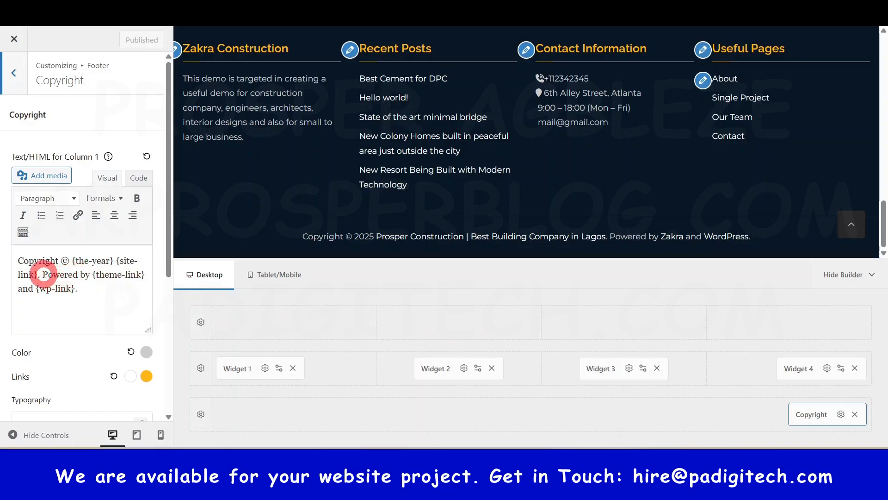
pyautogui.moveTo(43, 273); pyautogui.dragTo(95, 295)
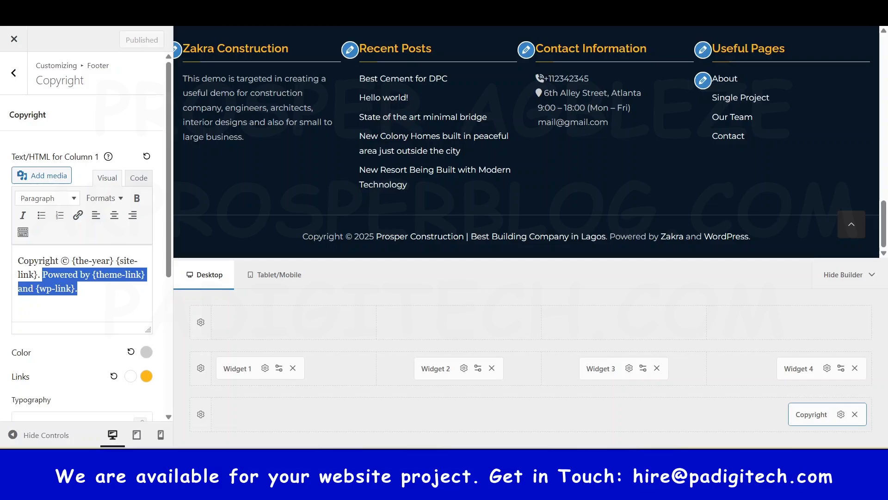
pyautogui.write('We')
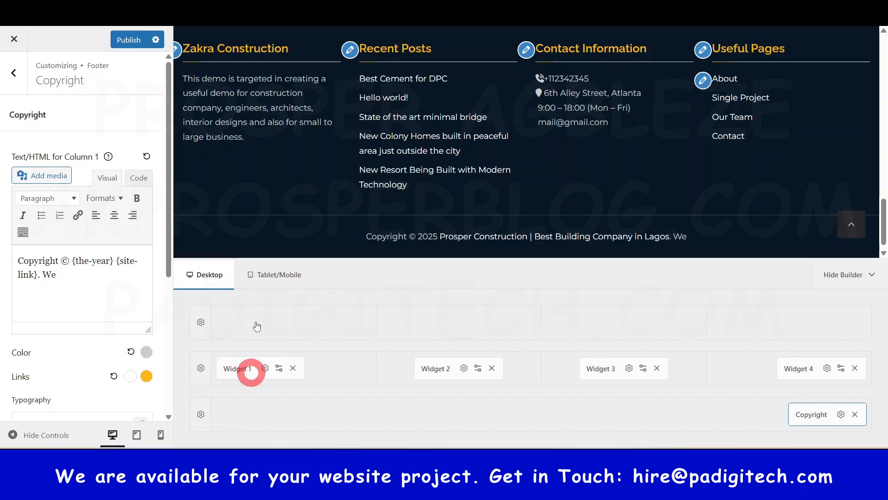
pyautogui.click(137, 287)
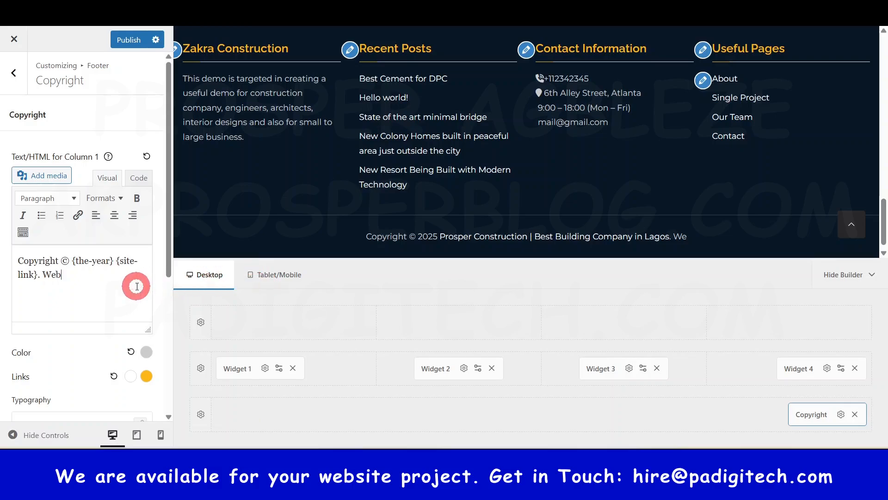
pyautogui.write('bsite Desig')
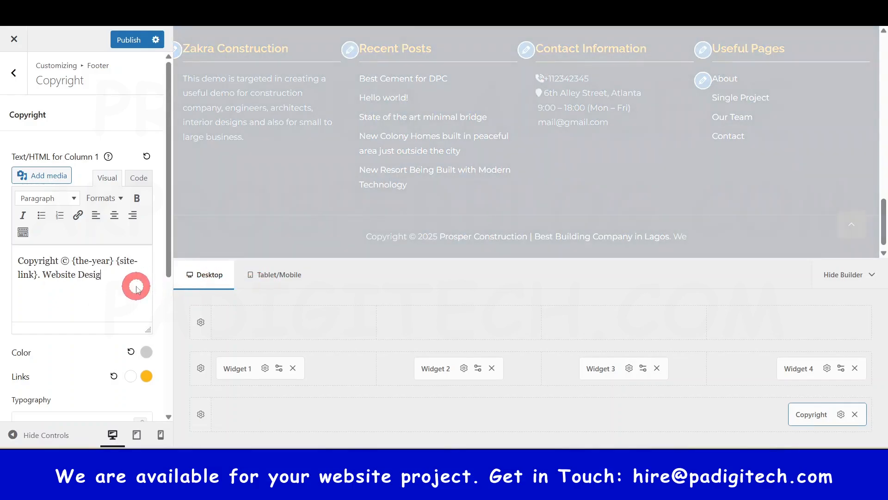
pyautogui.write('ed')
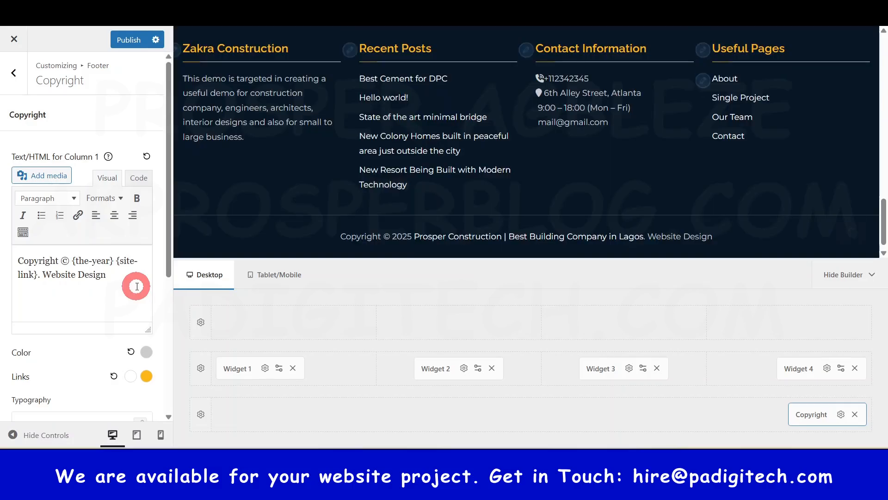
pyautogui.write(' by')
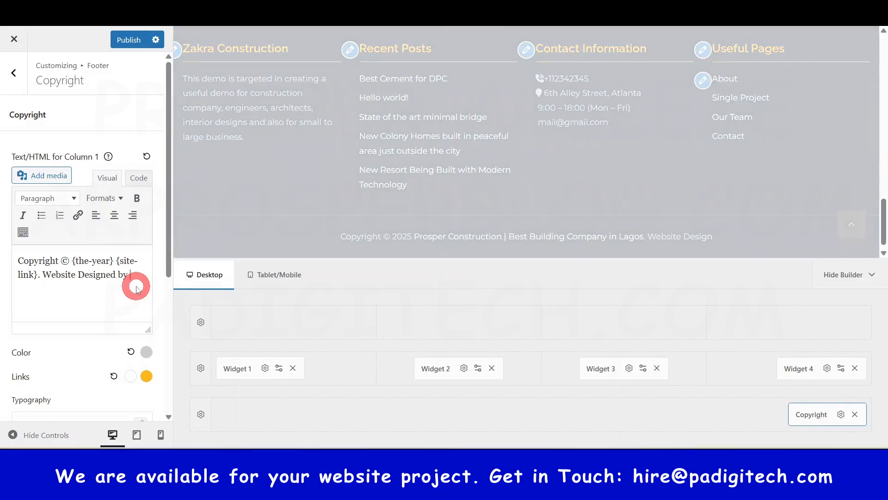
pyautogui.write(' PAD')
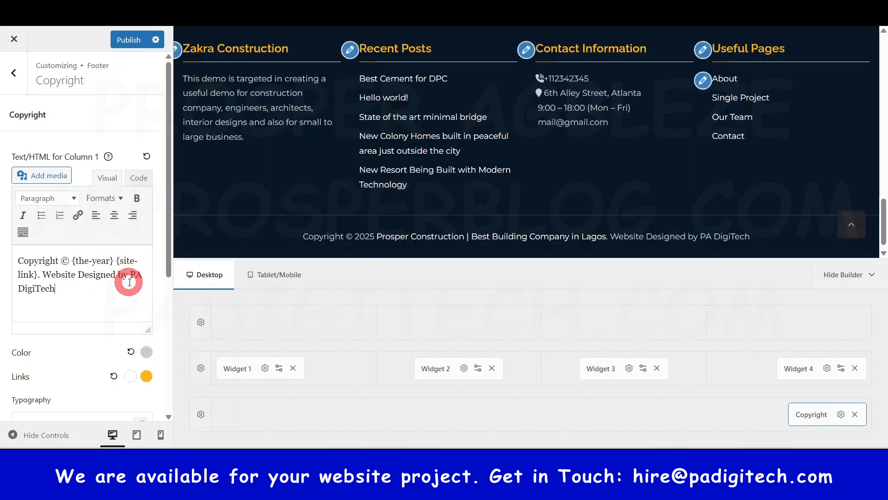
pyautogui.moveTo(131, 277); pyautogui.dragTo(55, 289)
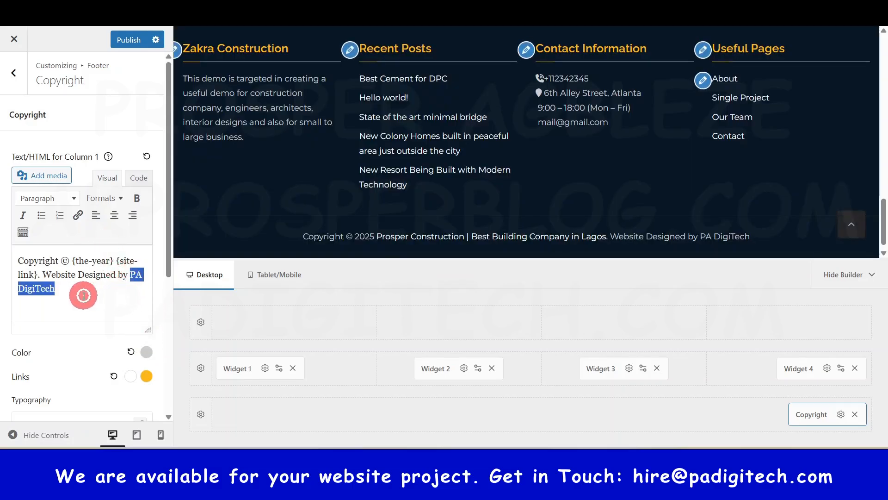
pyautogui.click(77, 216)
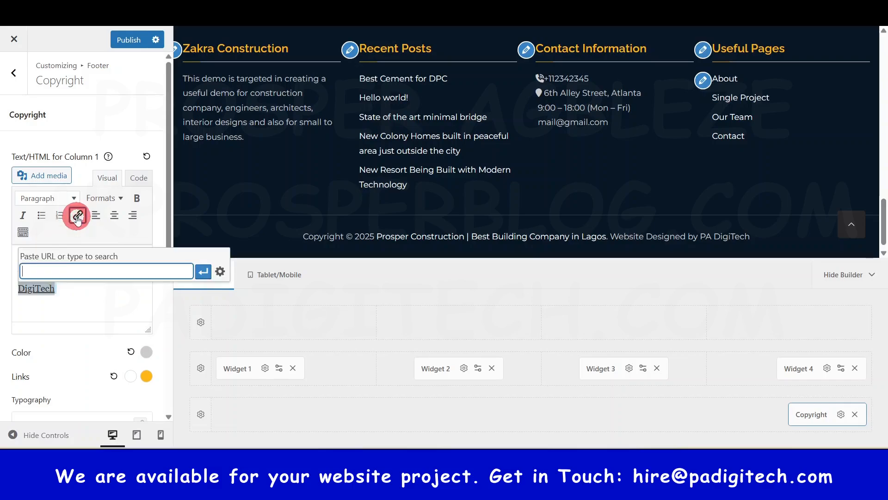
pyautogui.click(73, 267)
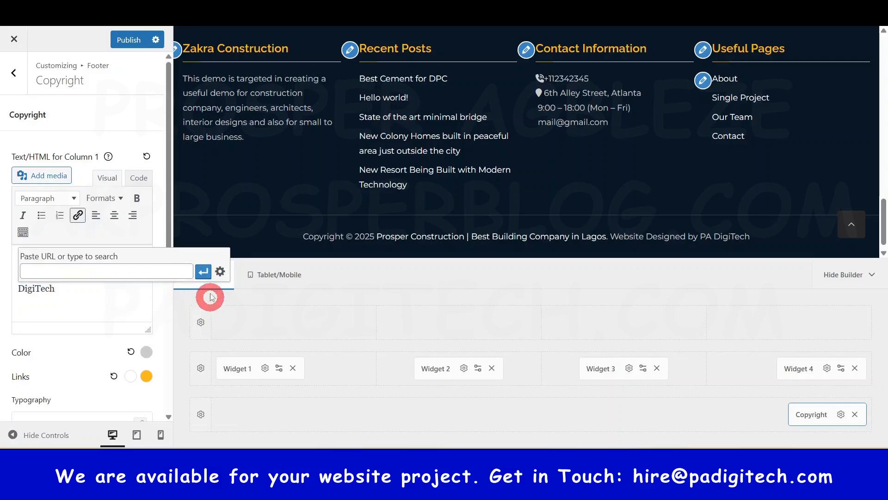
pyautogui.click(110, 296)
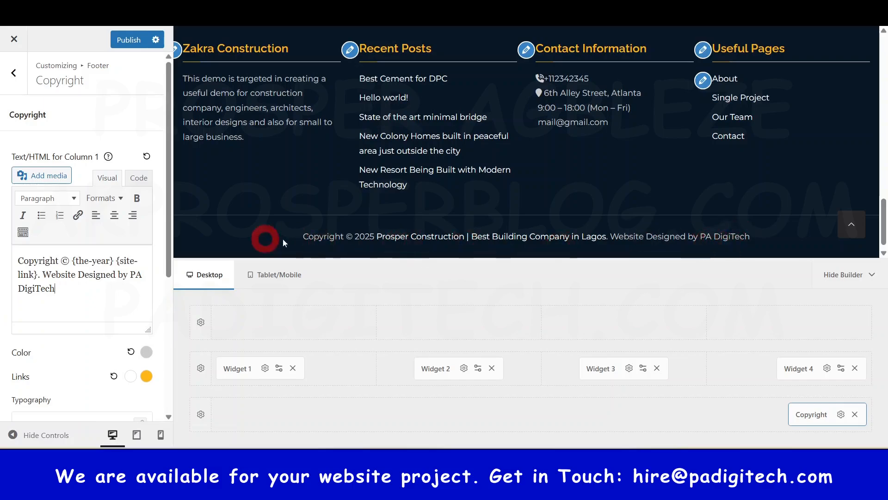
# Step: Review the copyright's color, typography, margin and alignment settings, publish the footer changes, and return to the main customizer options
pyautogui.scroll(-5, 121, 286)
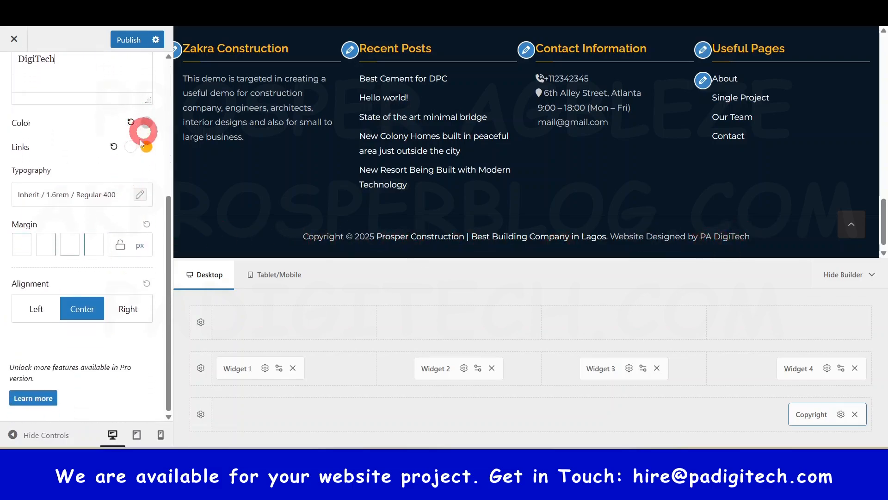
pyautogui.scroll(5, 126, 167)
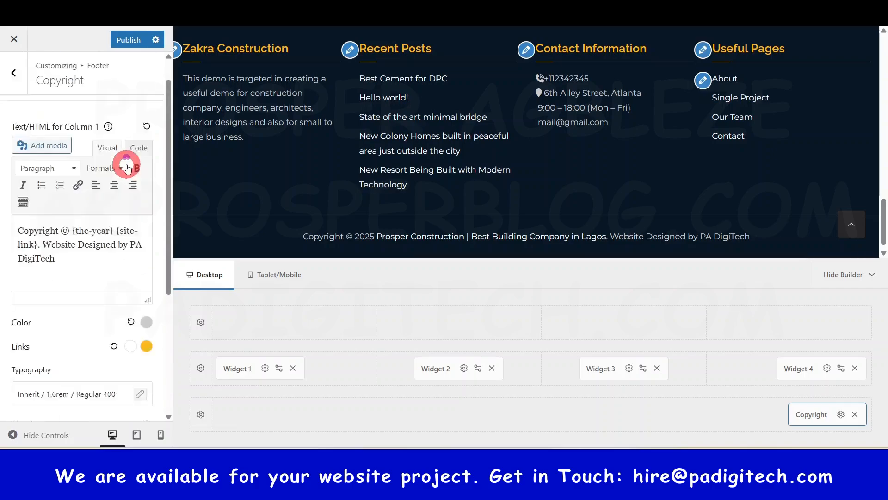
pyautogui.click(128, 40)
pyautogui.click(17, 81)
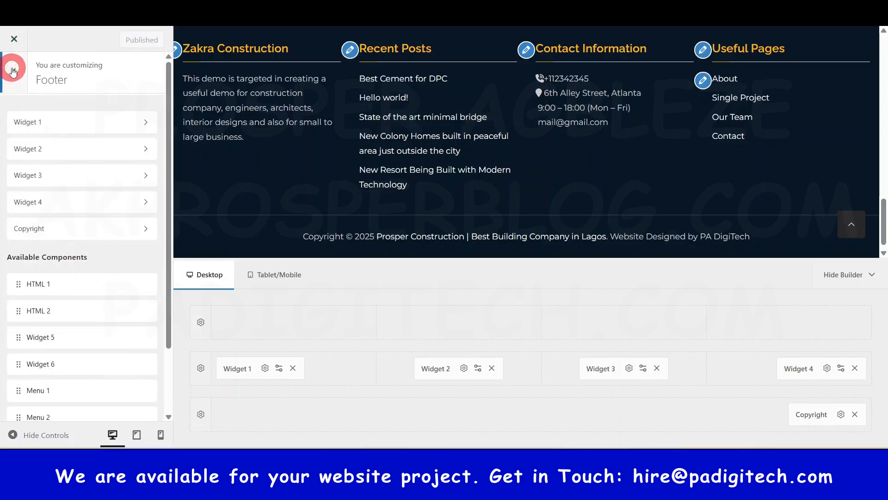
pyautogui.click(12, 71)
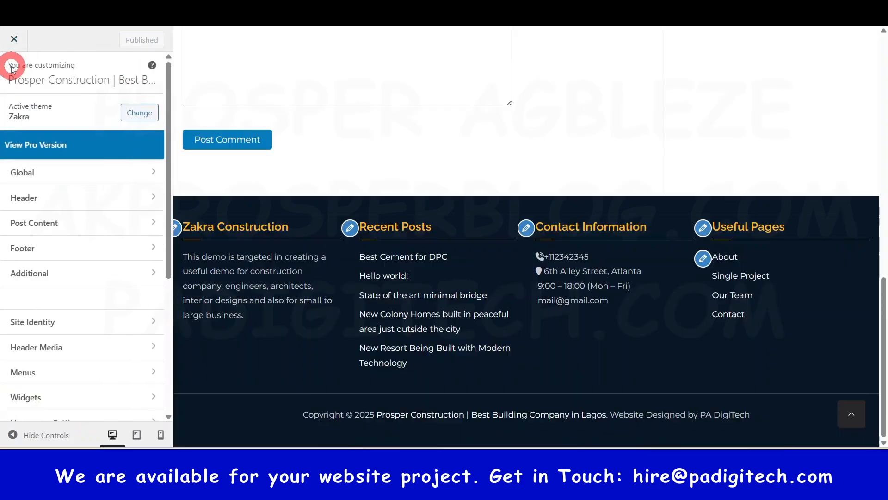
# Step: Open the Additional options, check the scroll-to-top control in the post preview, and return to the main customizer options
pyautogui.click(55, 276)
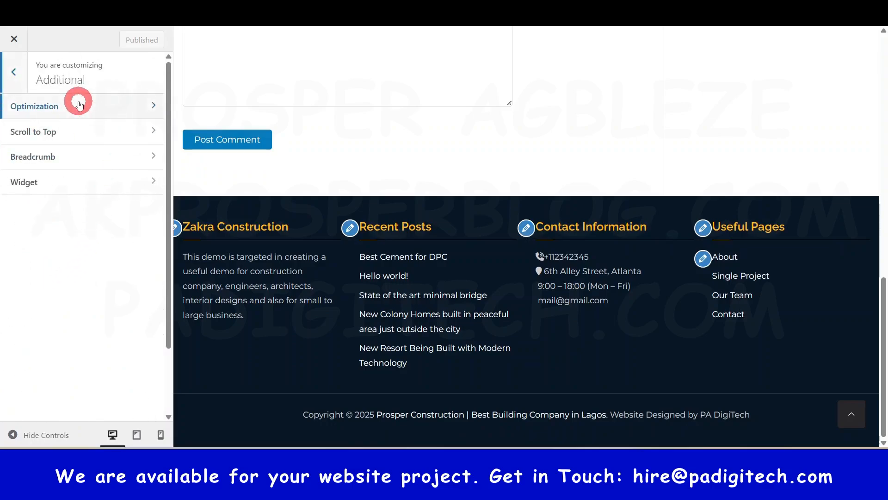
pyautogui.scroll(8, 522, 208)
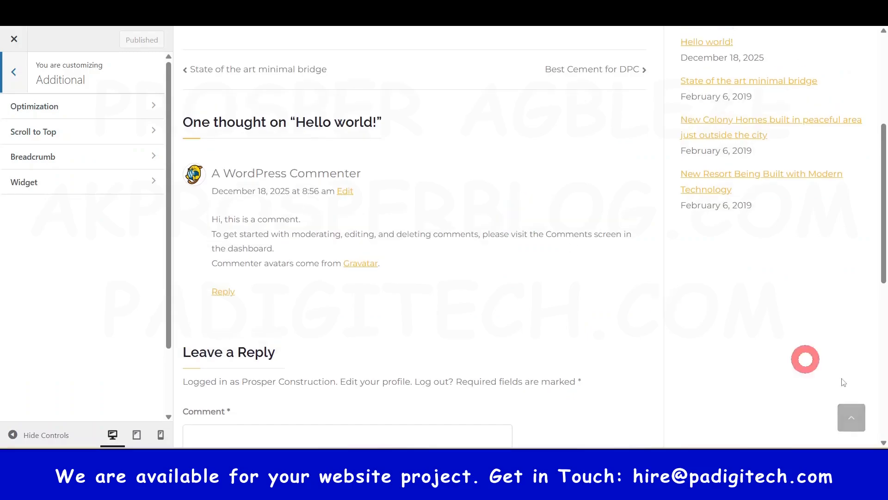
pyautogui.scroll(-3, 824, 398)
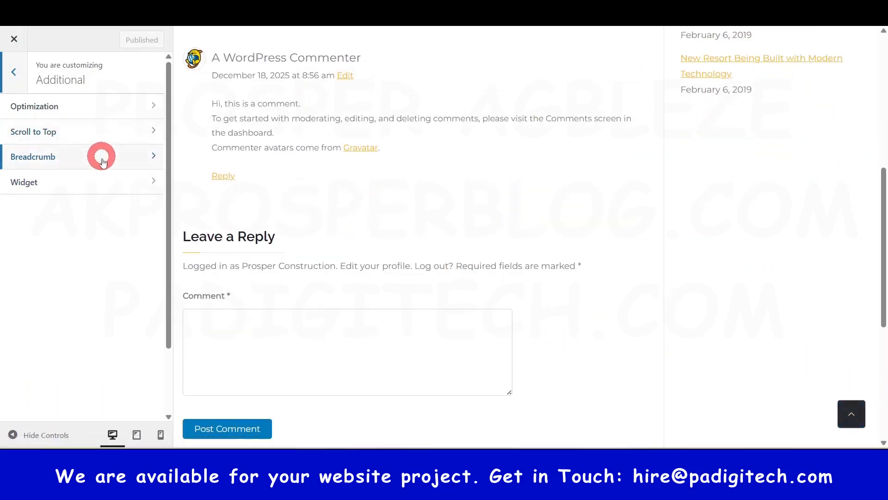
pyautogui.click(19, 81)
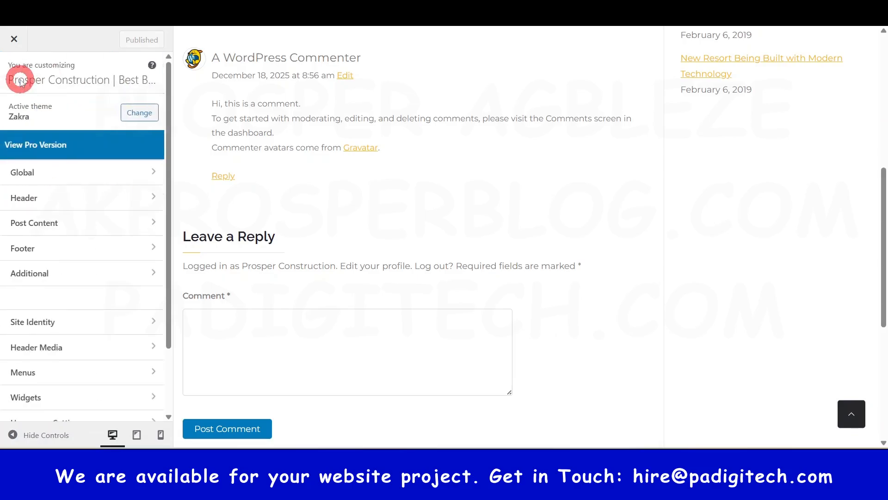
# Step: Open the Site Identity settings, look over the site title, logo and site icon options, and return to the main customizer options
pyautogui.scroll(-2, 42, 232)
pyautogui.click(64, 241)
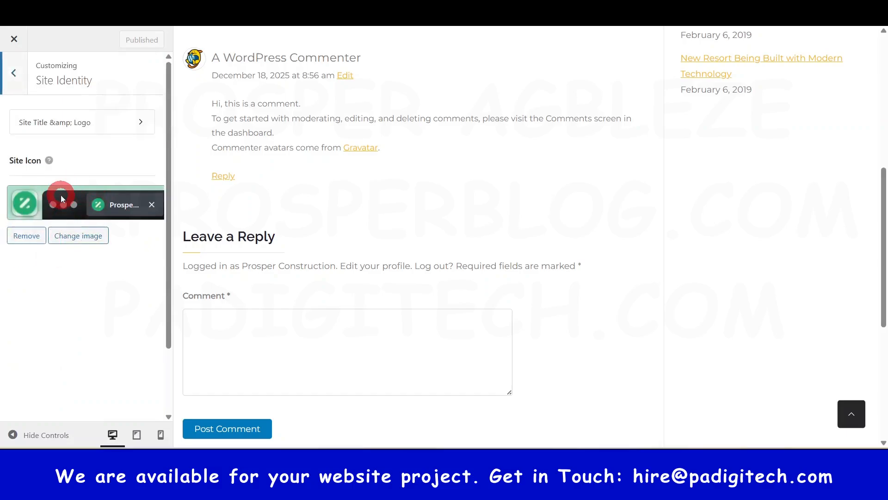
pyautogui.click(81, 228)
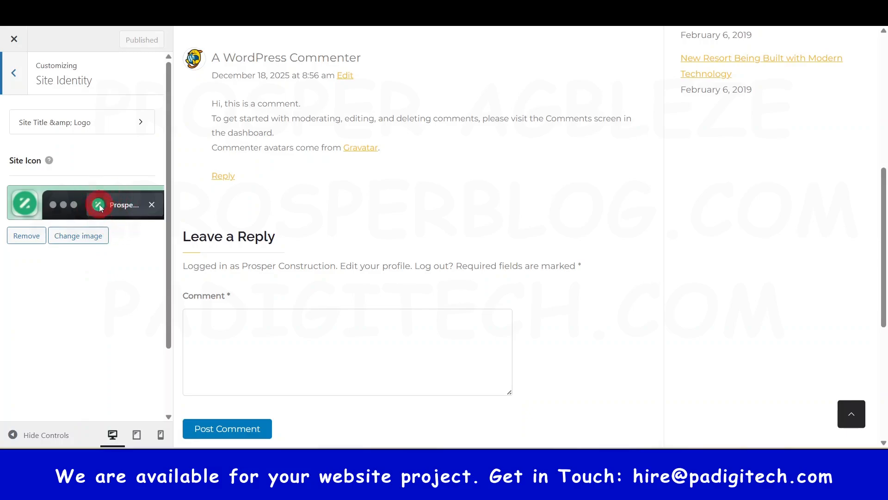
pyautogui.click(19, 77)
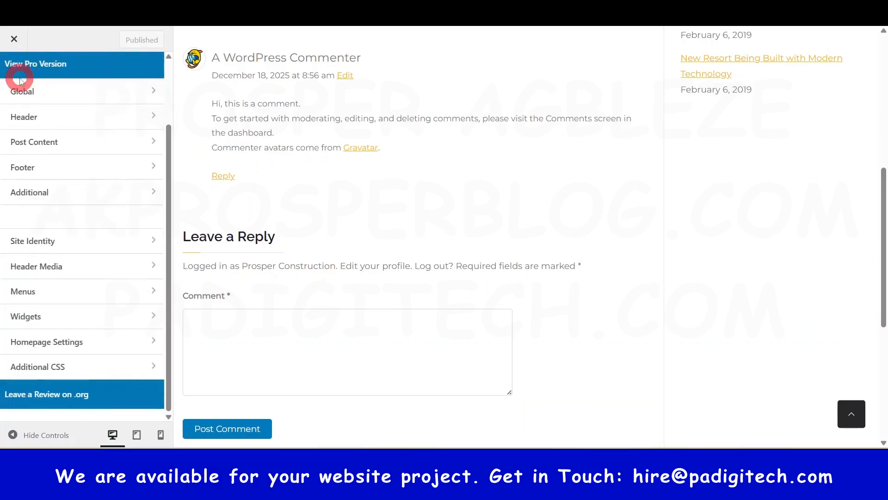
# Step: Open the Header Media settings, review the header image options, and return to the main customizer options
pyautogui.click(48, 266)
pyautogui.scroll(-5, 109, 173)
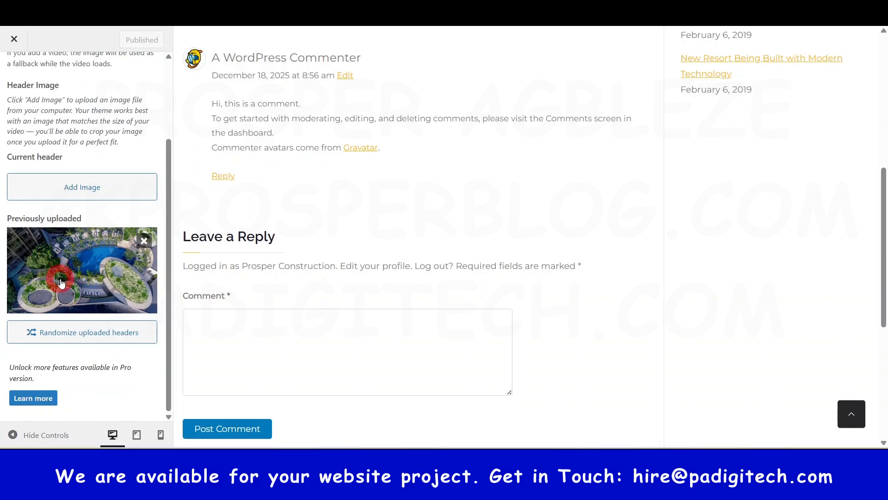
pyautogui.scroll(5, 83, 245)
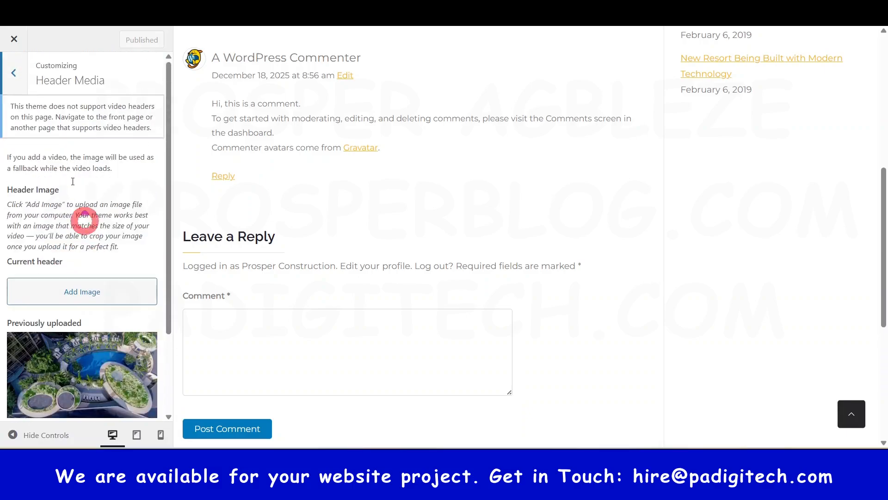
pyautogui.click(16, 76)
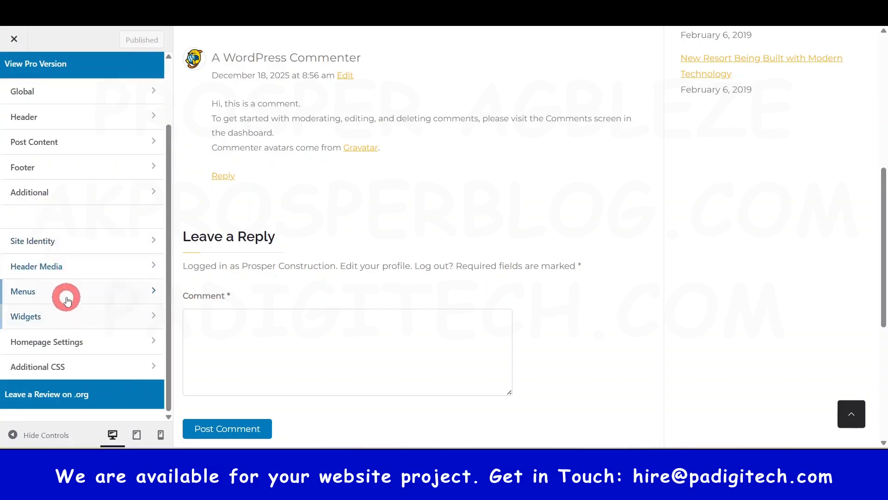
# Step: Open the Menus settings, view the Main Menu's items, and return to the menu list
pyautogui.click(65, 291)
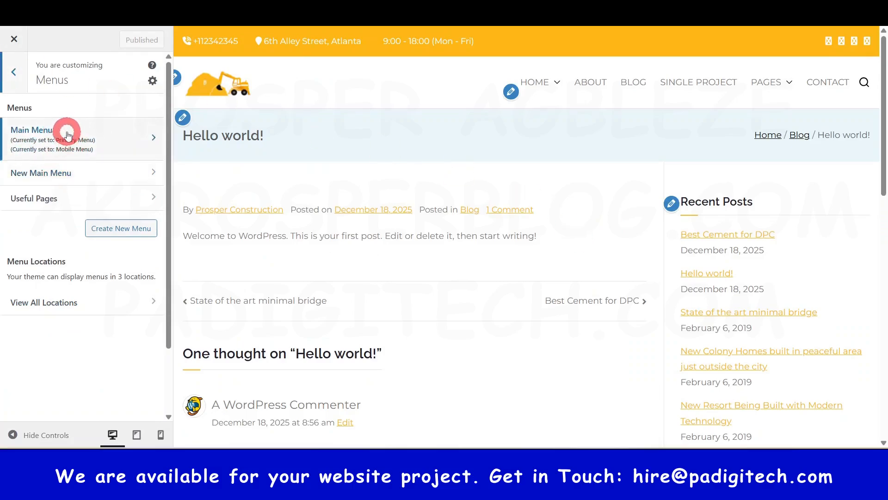
pyautogui.click(92, 139)
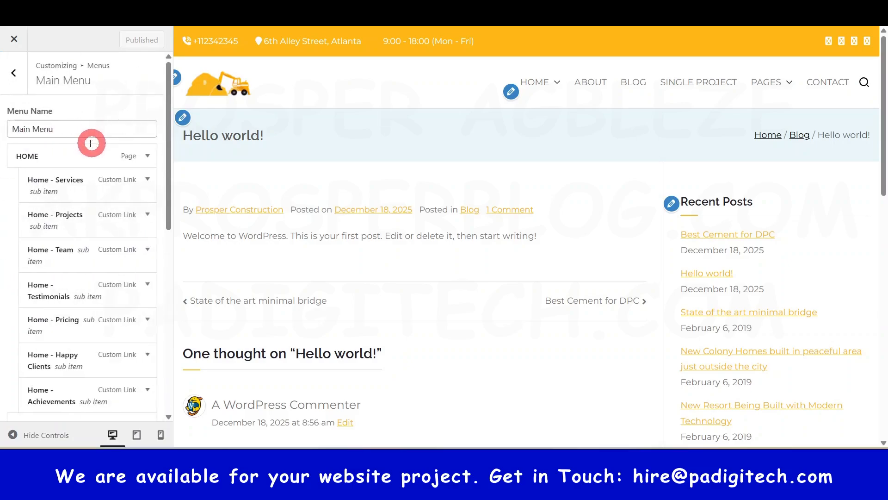
pyautogui.click(17, 69)
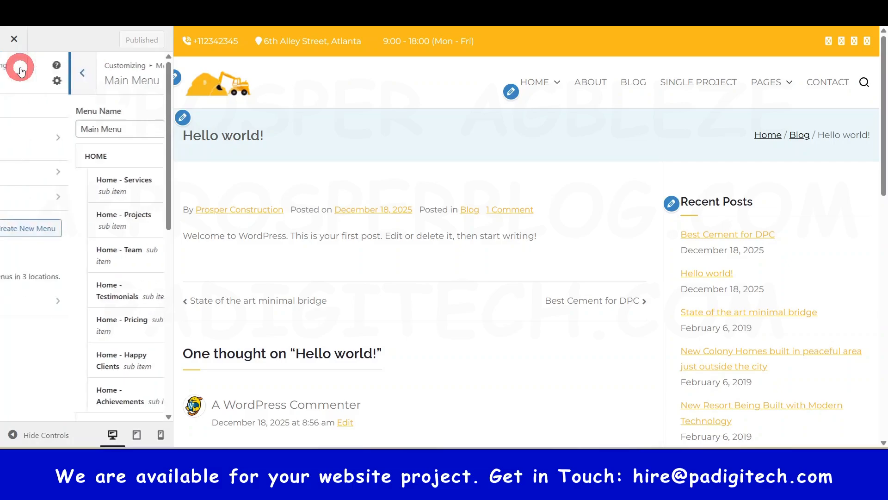
# Step: Assign New Main Menu to the Primary Menu location and publish the change
pyautogui.click(72, 173)
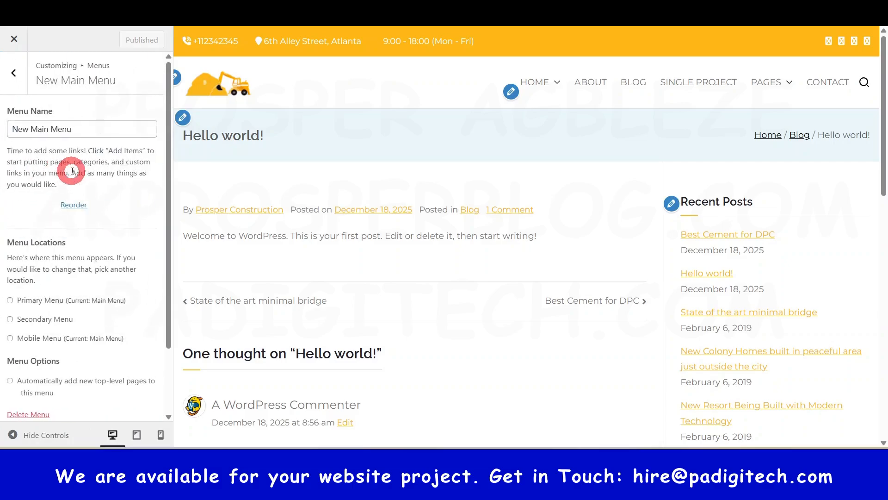
pyautogui.scroll(-3, 72, 218)
pyautogui.scroll(3, 95, 208)
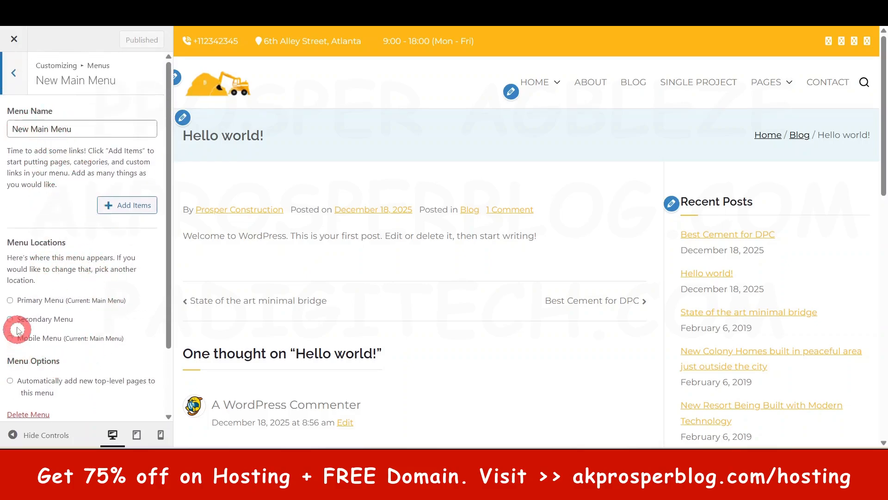
pyautogui.click(10, 301)
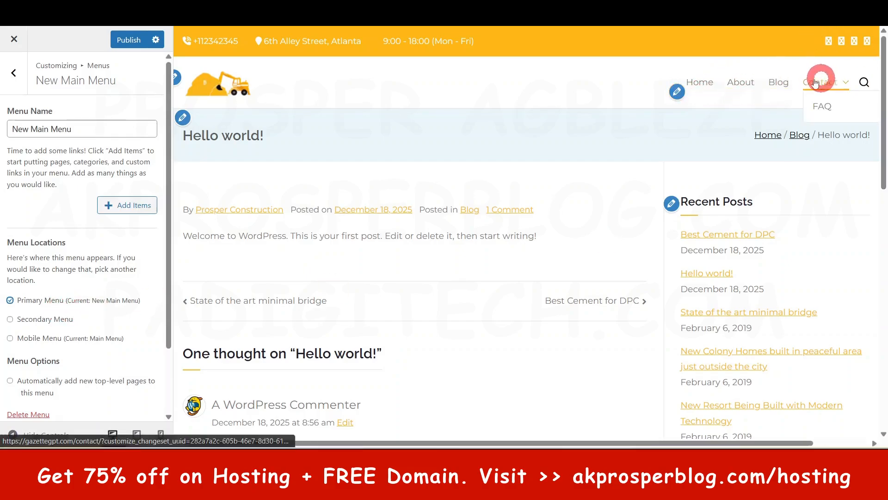
pyautogui.click(130, 41)
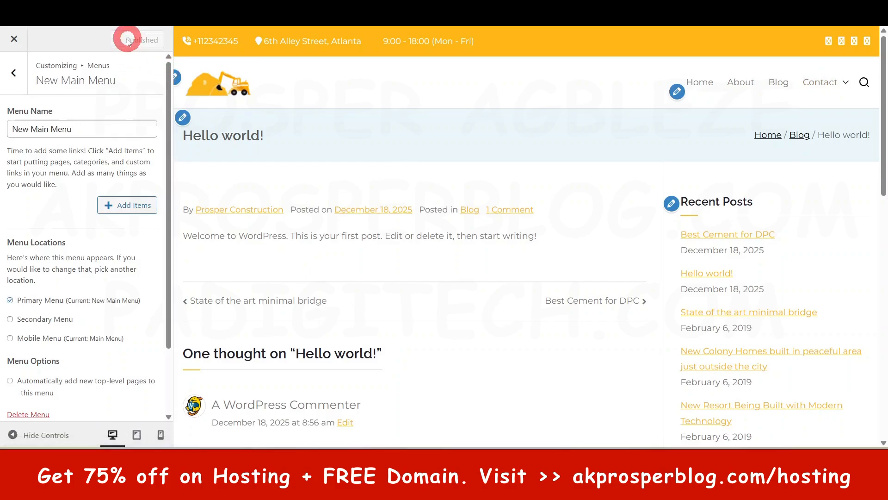
# Step: Return to the menu list and open the Useful Pages menu to view its items
pyautogui.click(11, 73)
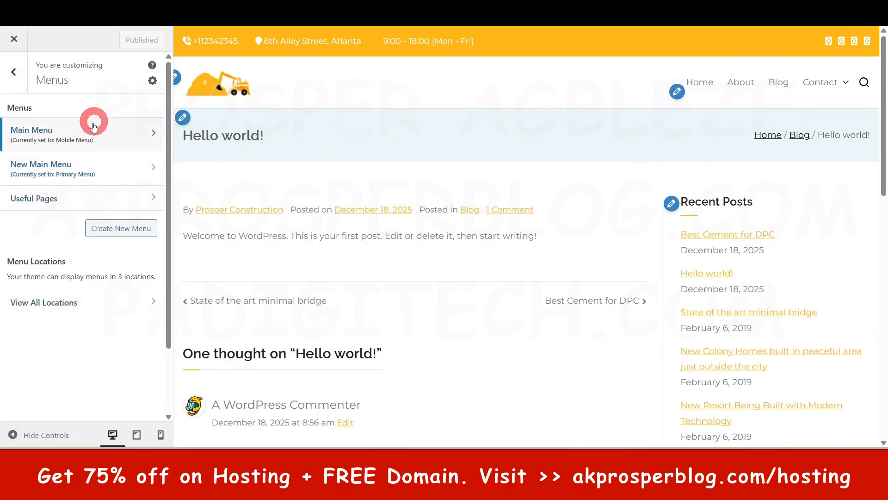
pyautogui.click(41, 199)
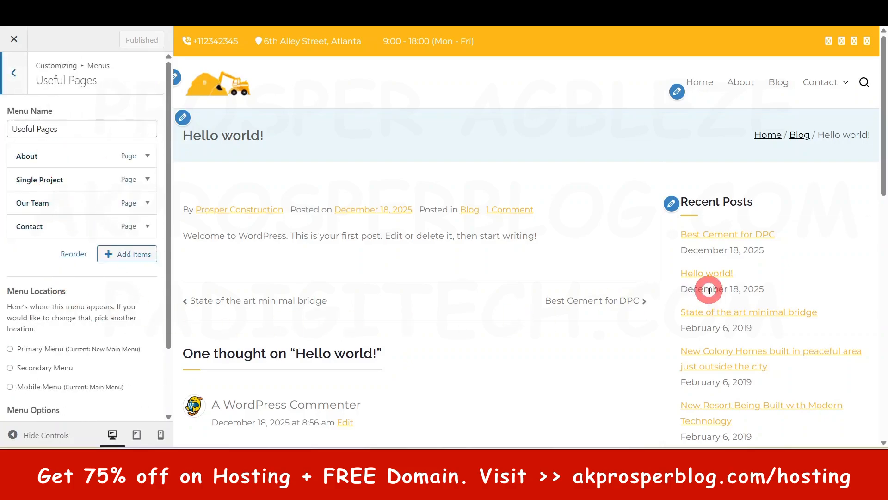
# Step: Check the Useful Pages links in the site preview's footer and return to the main customizer options
pyautogui.scroll(-15, 708, 287)
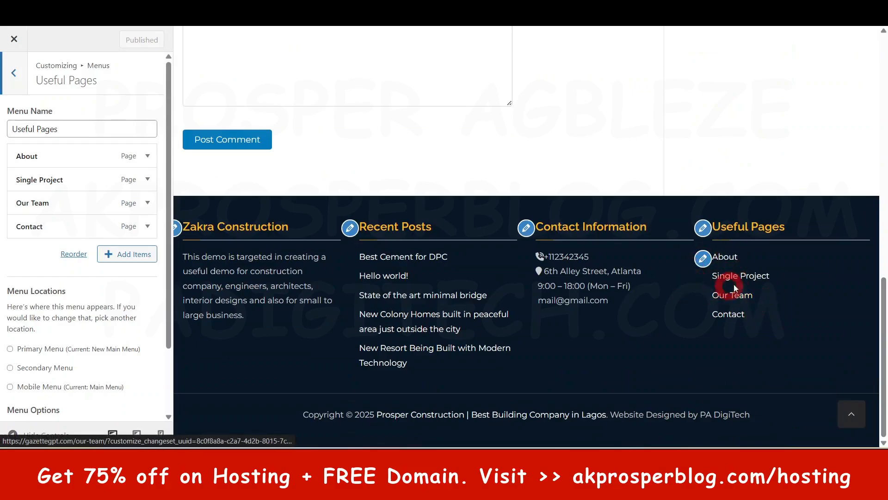
pyautogui.click(14, 72)
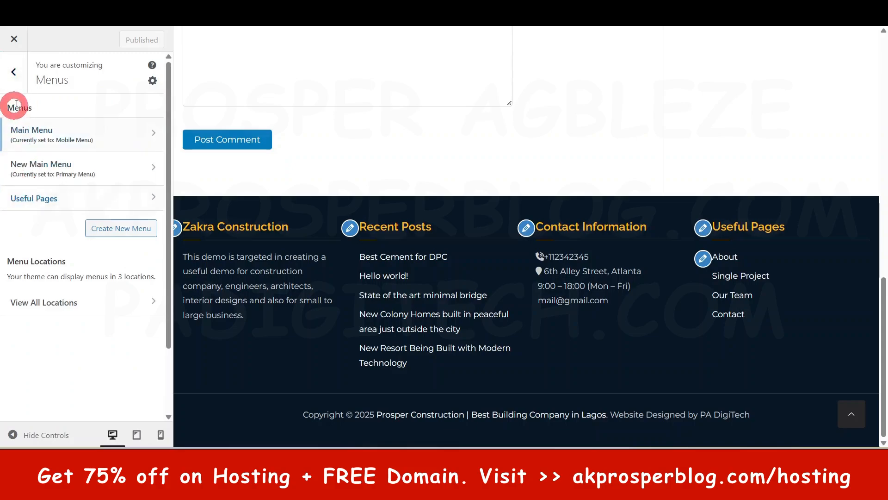
pyautogui.click(13, 72)
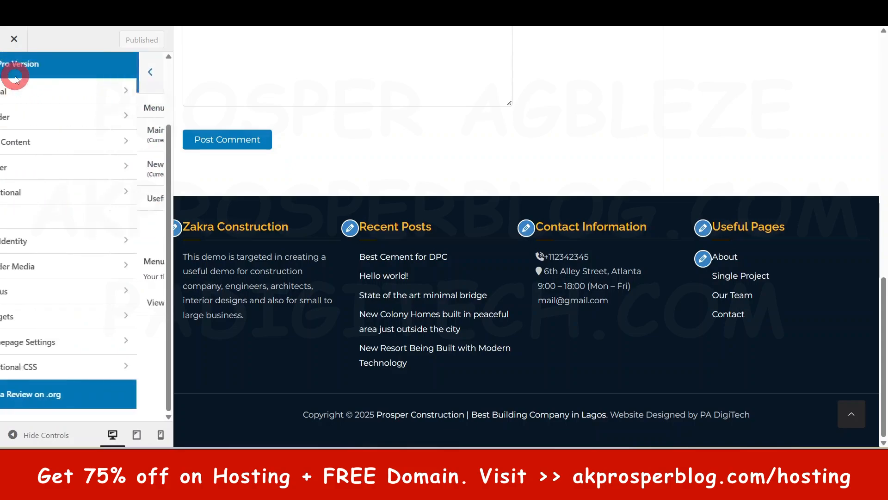
# Step: Open the Widgets settings, view the available widget areas, and go back to the main customizer options
pyautogui.click(51, 315)
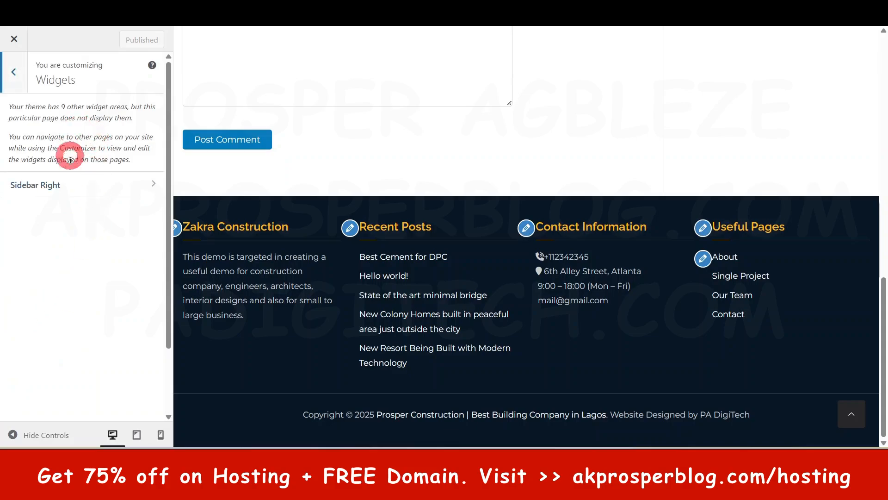
pyautogui.click(13, 72)
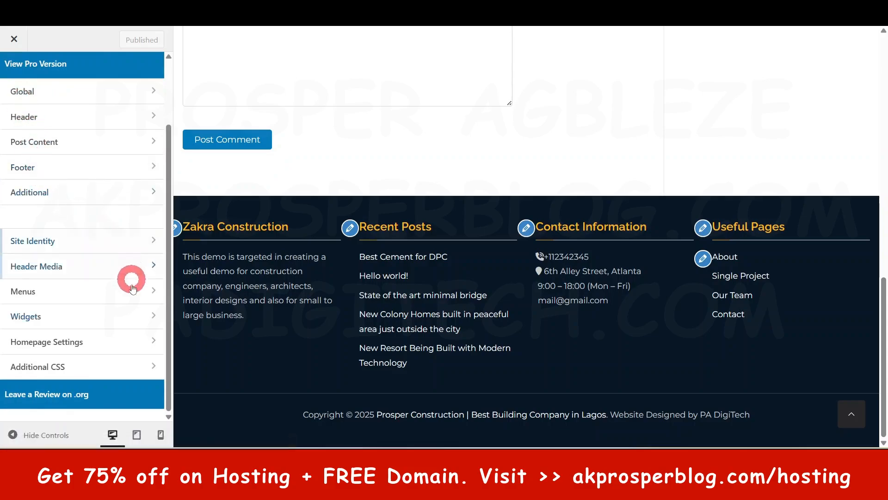
# Step: Review the Homepage Settings with the home page in the preview, keeping Home as the static homepage and Blog as the posts page
pyautogui.click(78, 345)
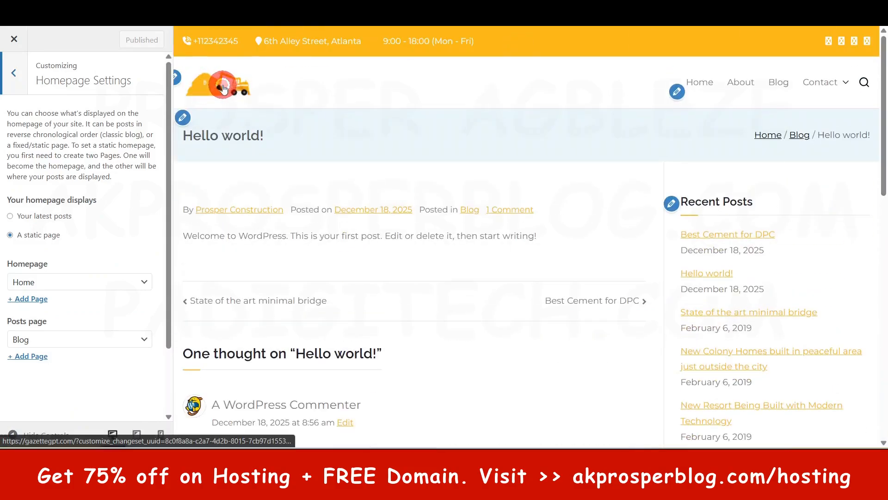
pyautogui.click(222, 88)
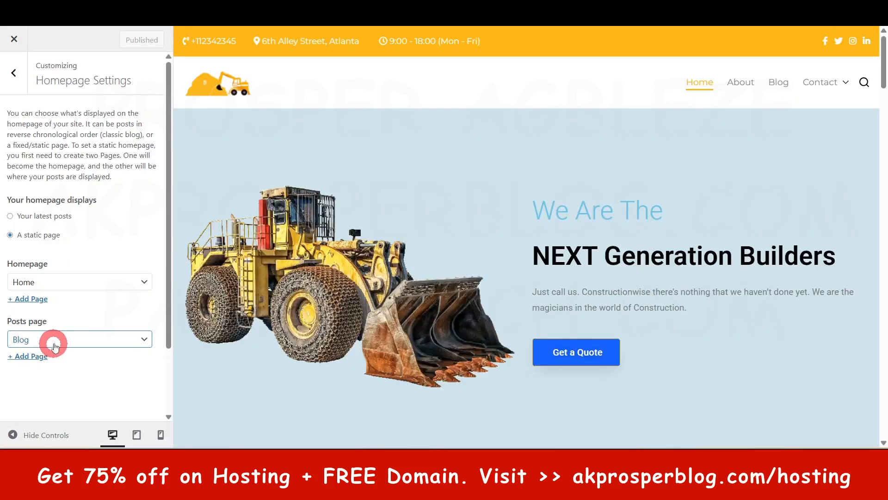
pyautogui.click(78, 189)
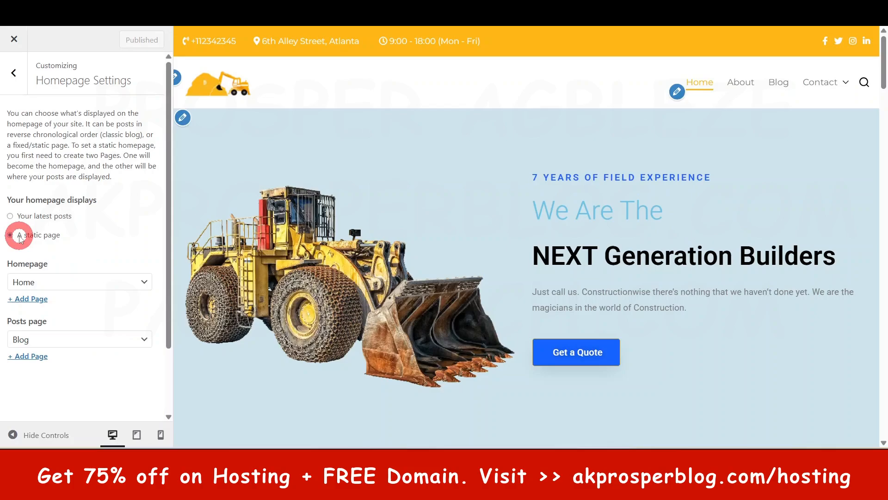
pyautogui.click(38, 283)
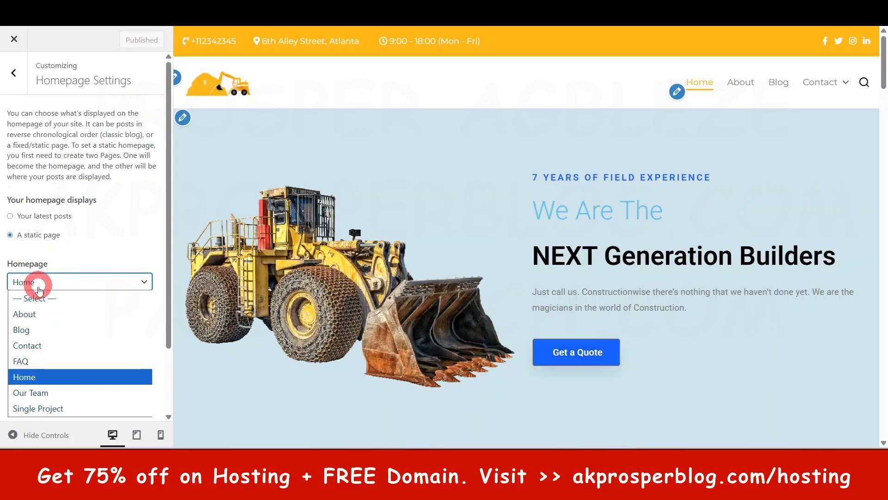
pyautogui.click(68, 379)
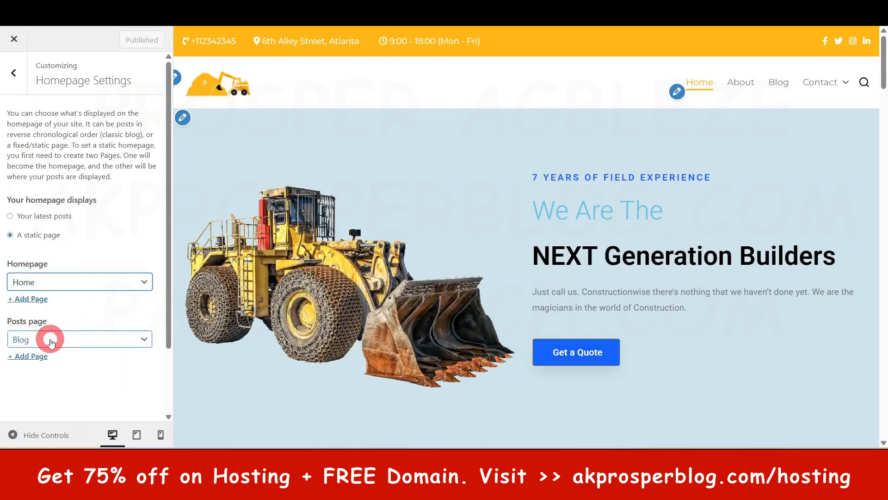
pyautogui.click(137, 341)
pyautogui.click(54, 346)
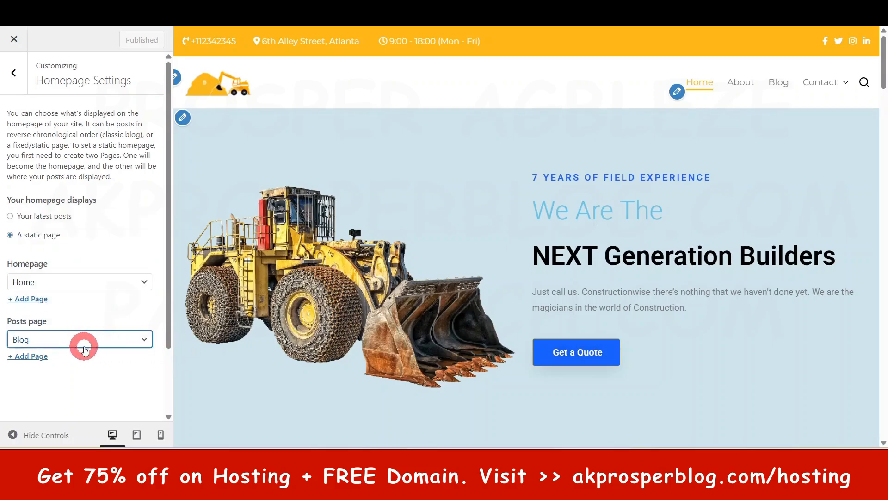
pyautogui.click(13, 73)
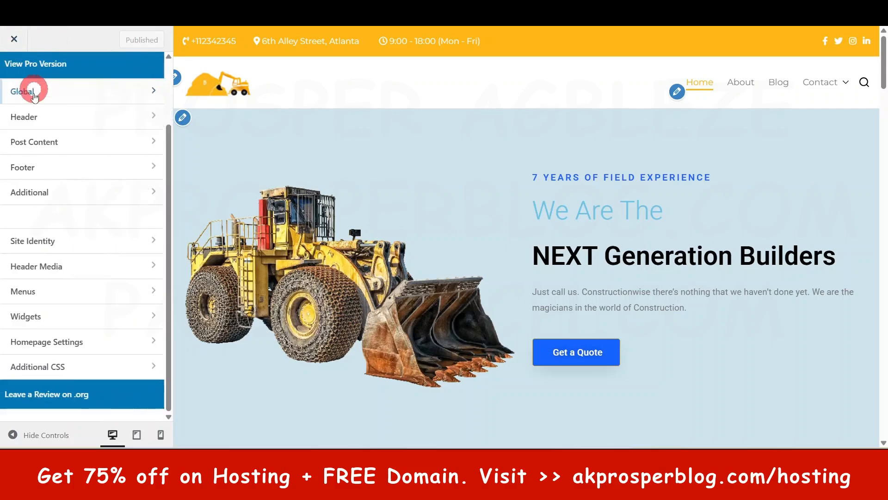
# Step: Open the Additional CSS settings, look over the code editor, and return to the main customizer options
pyautogui.click(45, 370)
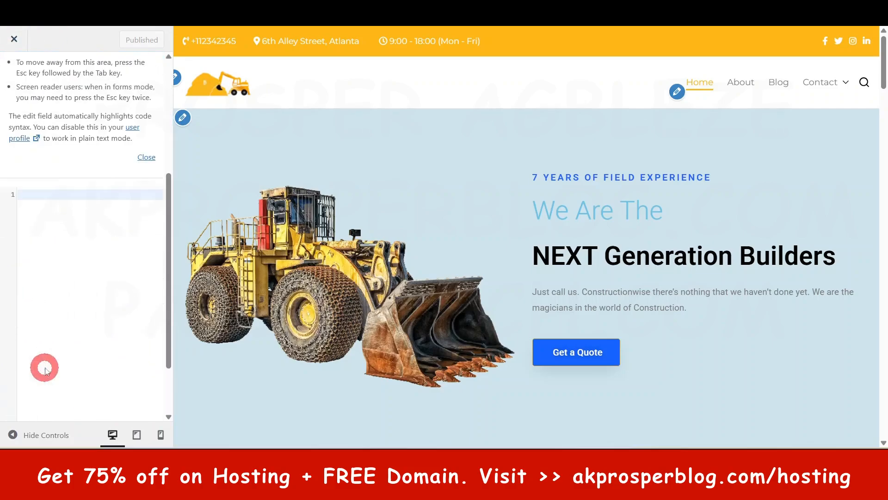
pyautogui.scroll(-2, 90, 222)
pyautogui.scroll(-2, 90, 221)
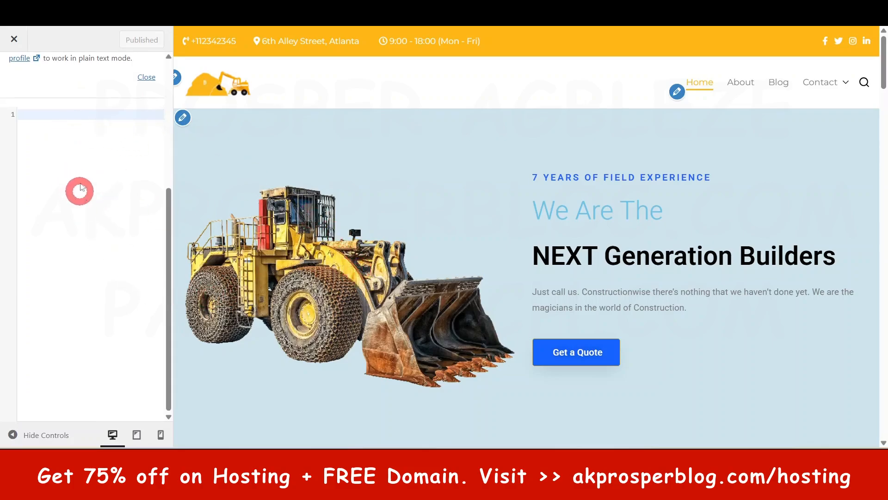
pyautogui.scroll(4, 43, 144)
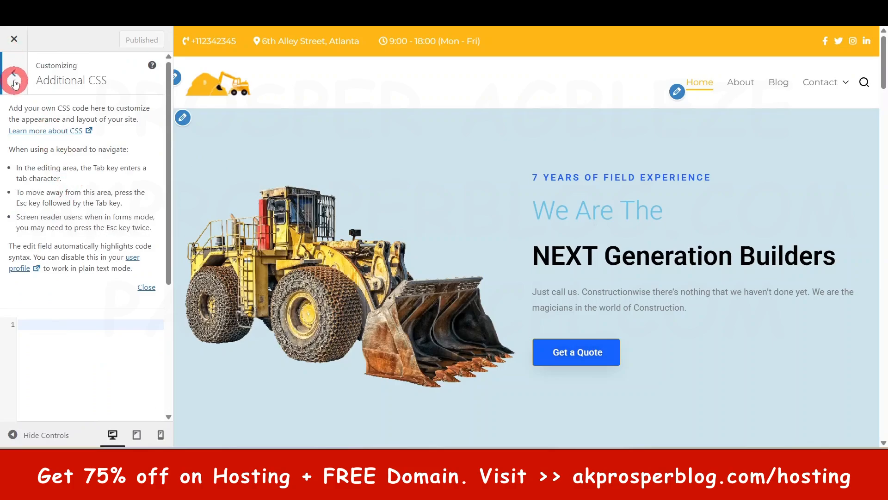
pyautogui.click(14, 76)
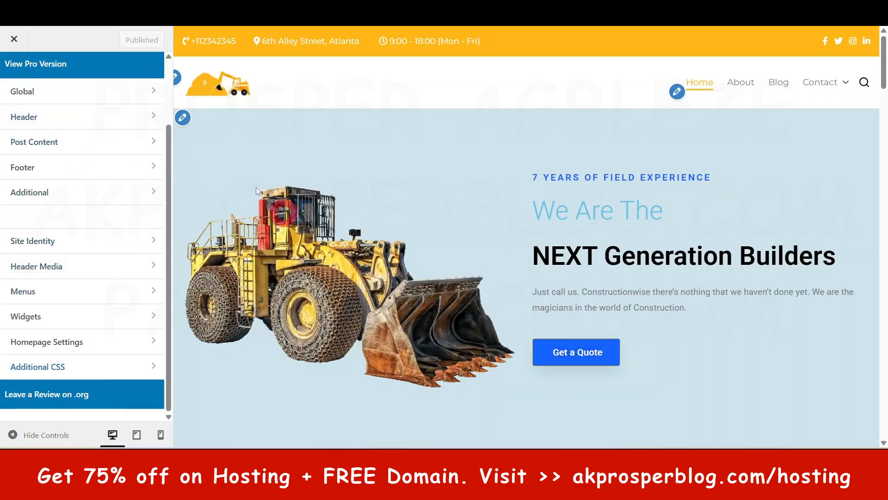
# Step: Close the customizer, open the Widgets screen in the WordPress dashboard, and expand the Sidebar Right area
pyautogui.click(15, 39)
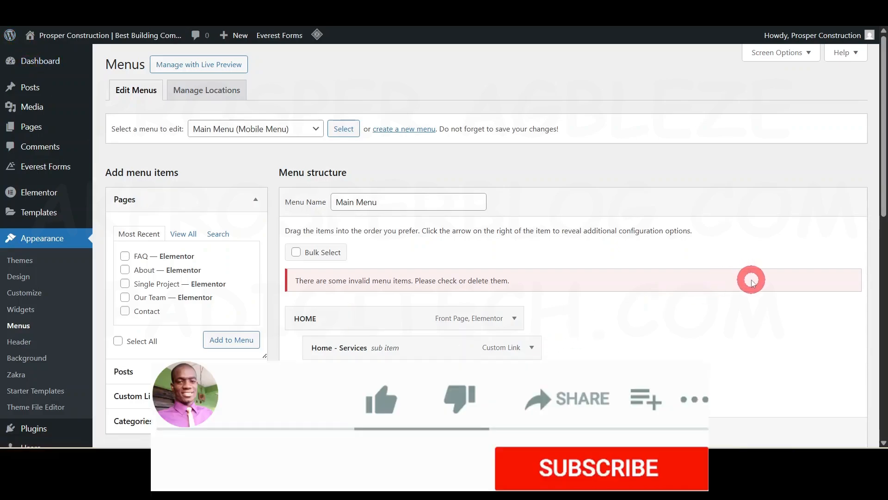
pyautogui.scroll(-3, 694, 296)
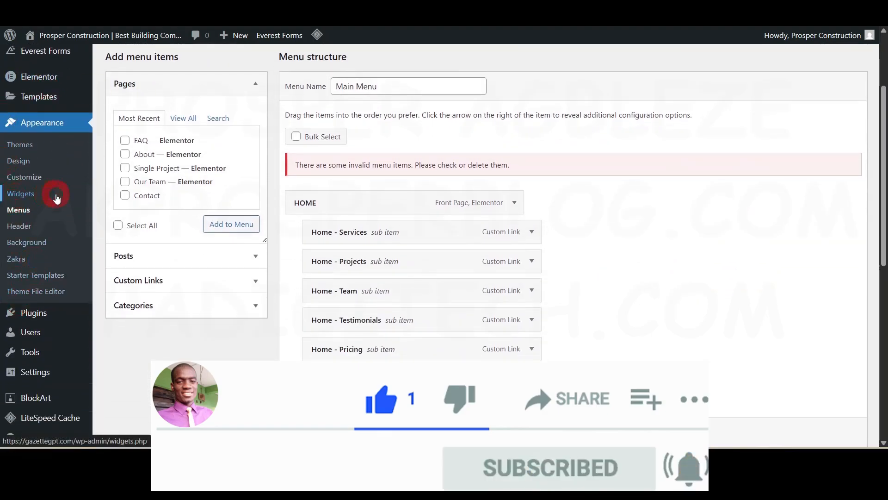
pyautogui.click(29, 196)
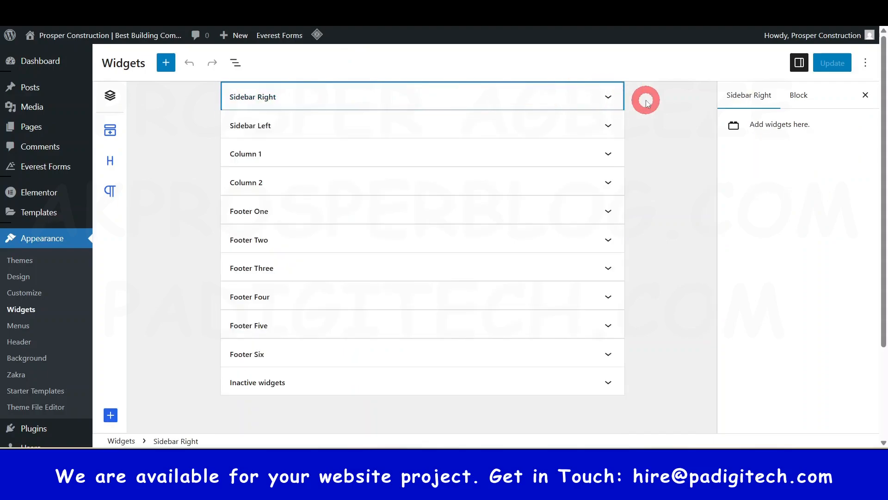
pyautogui.click(607, 97)
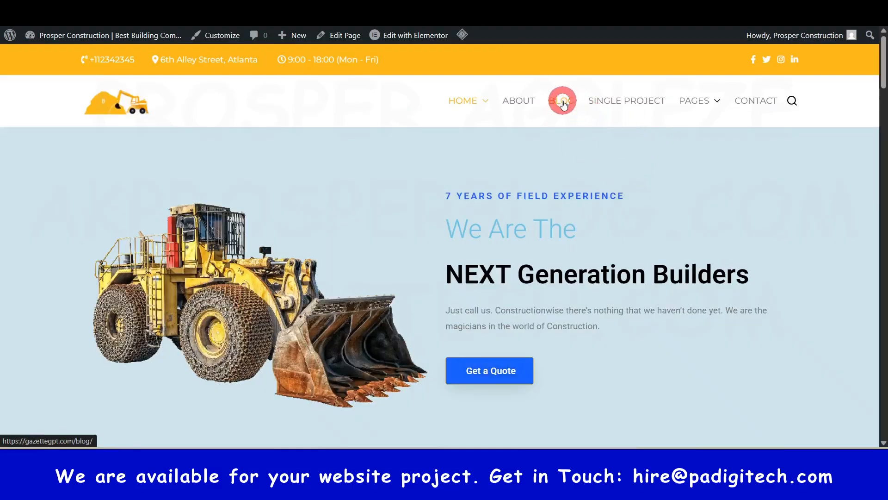
# Step: Open the Blog page on the live site and examine the Recent Posts widget in its sidebar
pyautogui.click(563, 102)
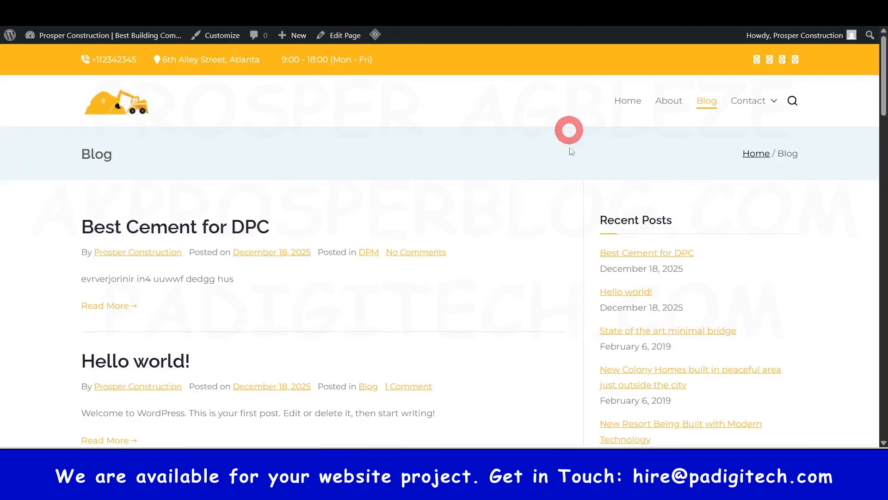
pyautogui.scroll(-5, 668, 157)
pyautogui.scroll(5, 671, 250)
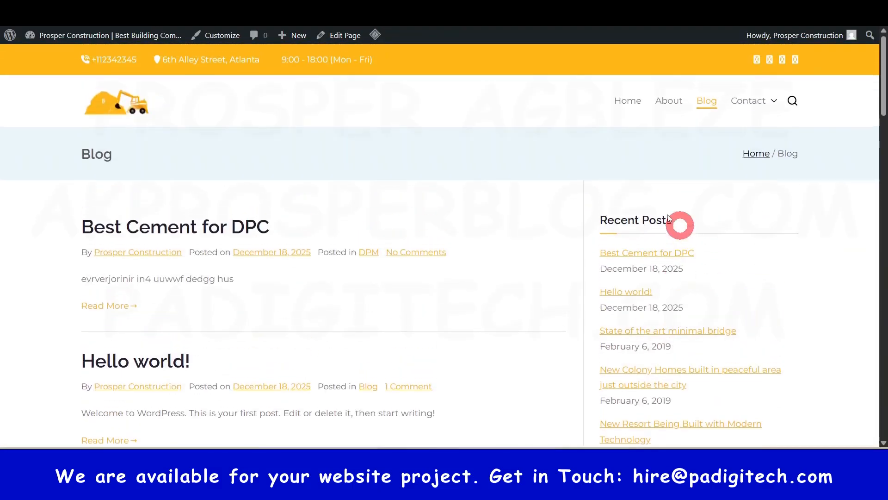
pyautogui.scroll(-1, 648, 195)
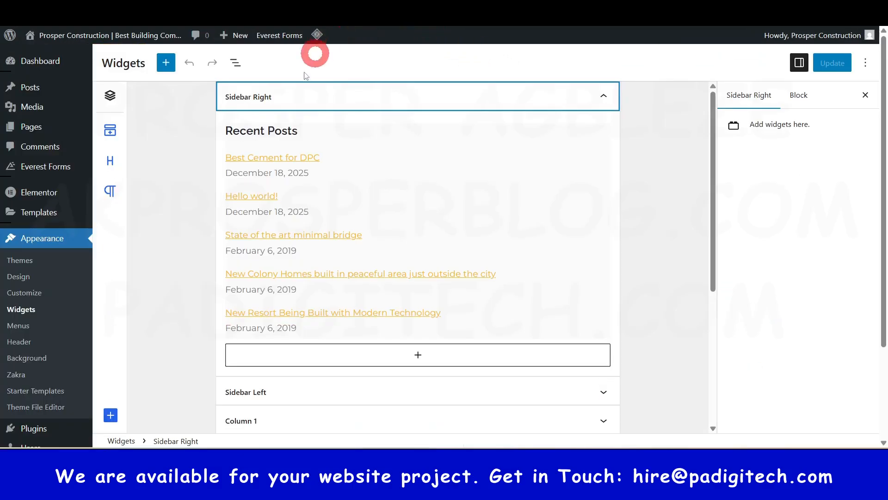
# Step: Browse the full block library for the Sidebar Right widget area, examining the available blocks and widgets, and close the library
pyautogui.click(272, 131)
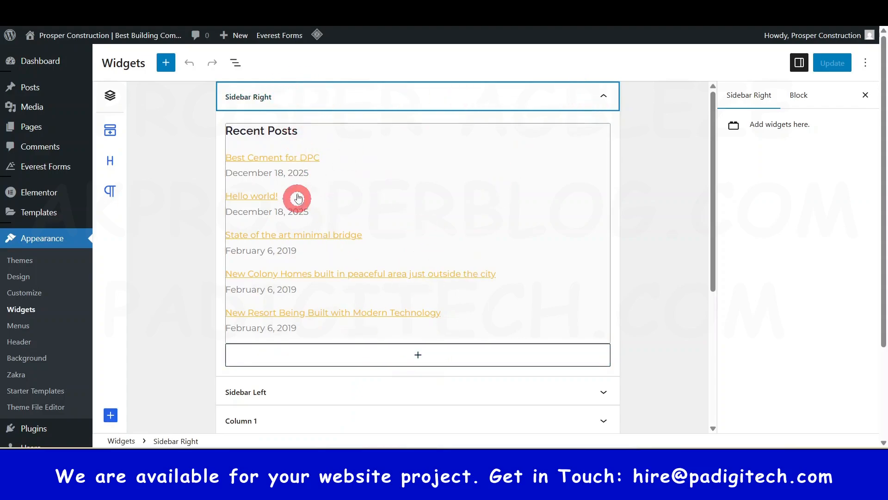
pyautogui.click(418, 356)
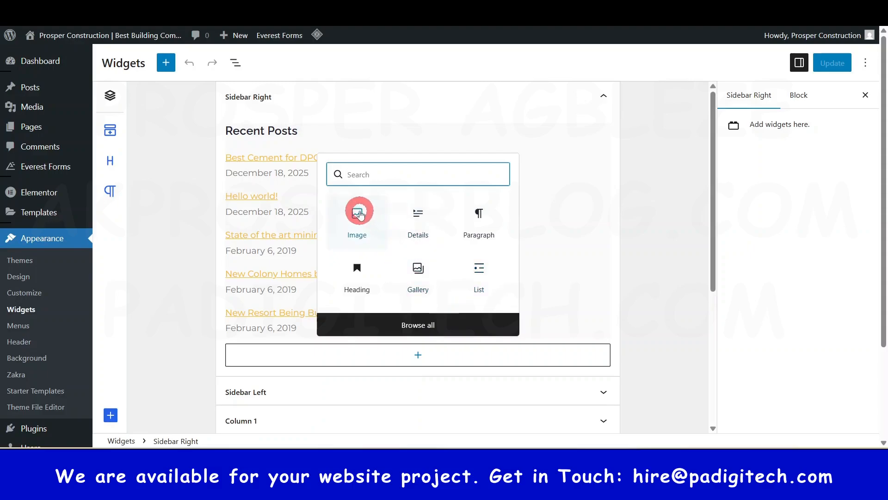
pyautogui.click(426, 326)
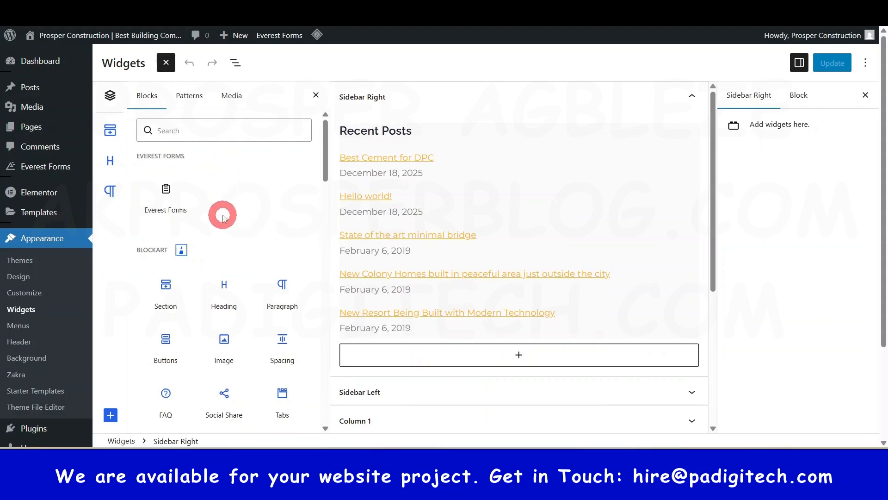
pyautogui.scroll(-6, 223, 218)
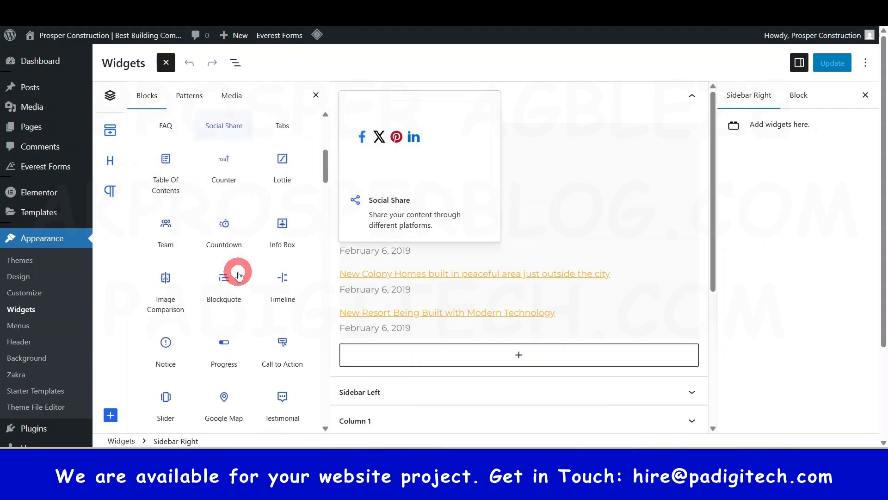
pyautogui.scroll(-6, 239, 276)
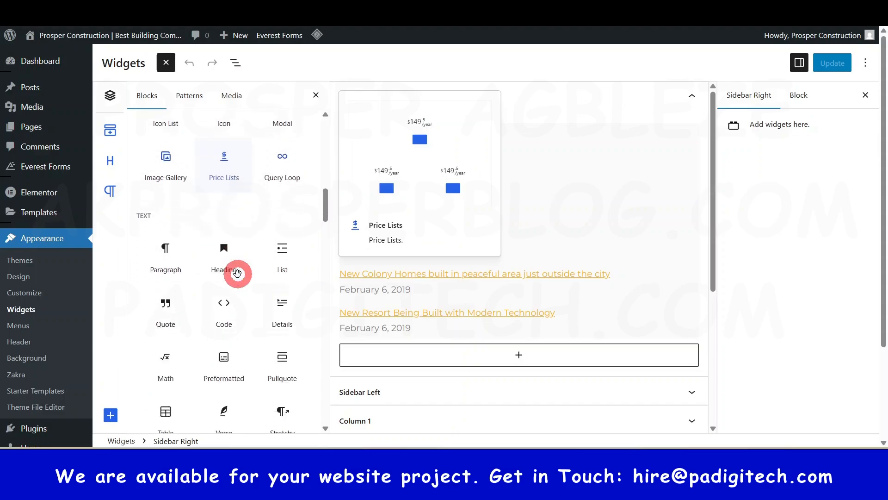
pyautogui.scroll(-2, 237, 273)
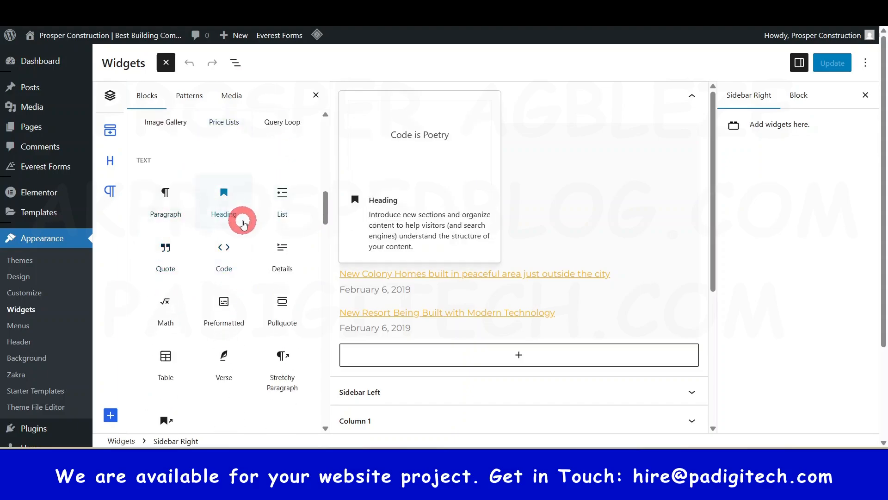
pyautogui.scroll(-12, 228, 213)
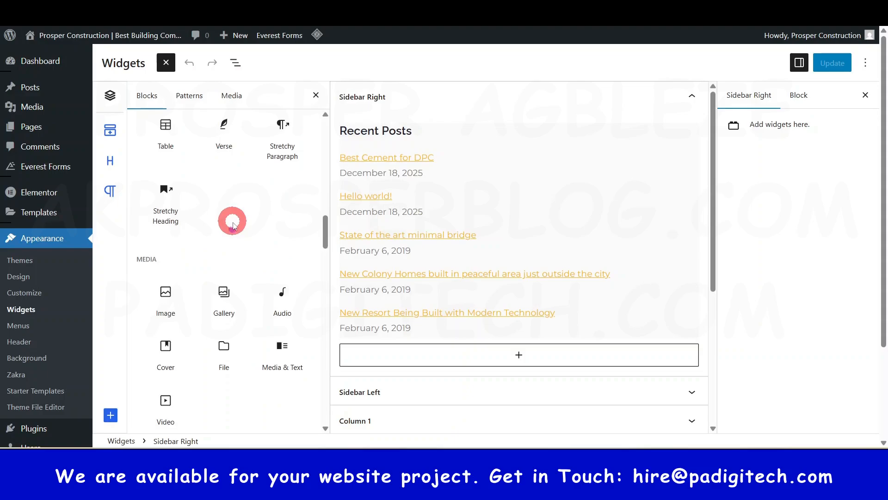
pyautogui.scroll(-10, 166, 176)
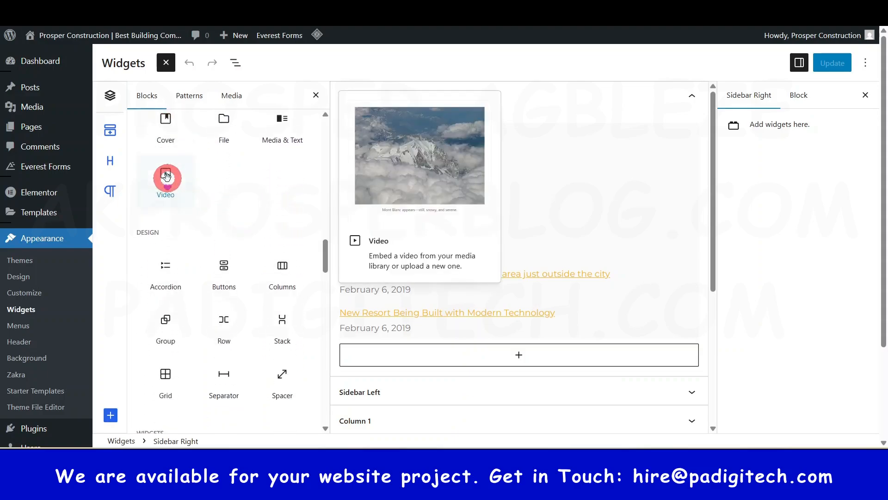
pyautogui.scroll(-4, 178, 213)
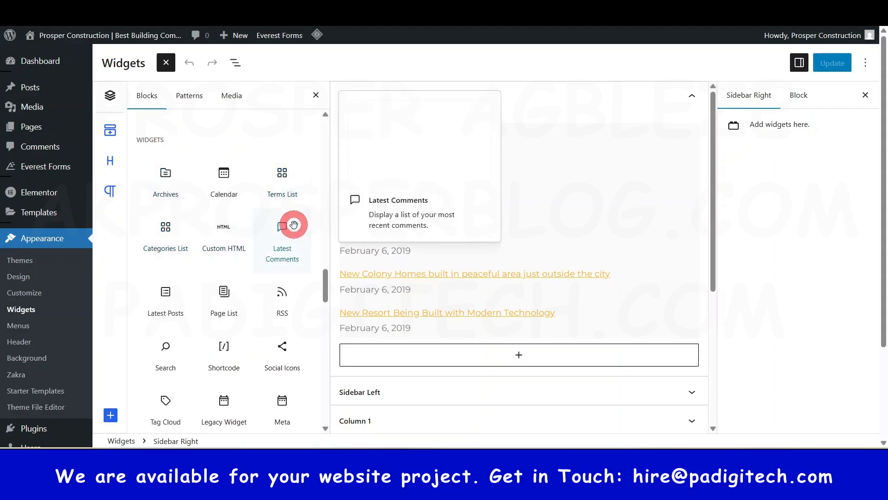
pyautogui.scroll(-8, 281, 248)
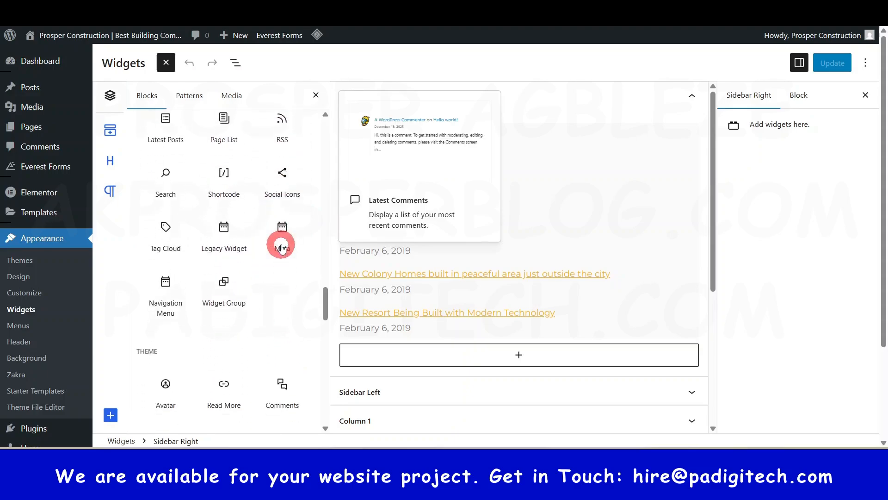
pyautogui.scroll(-5, 232, 278)
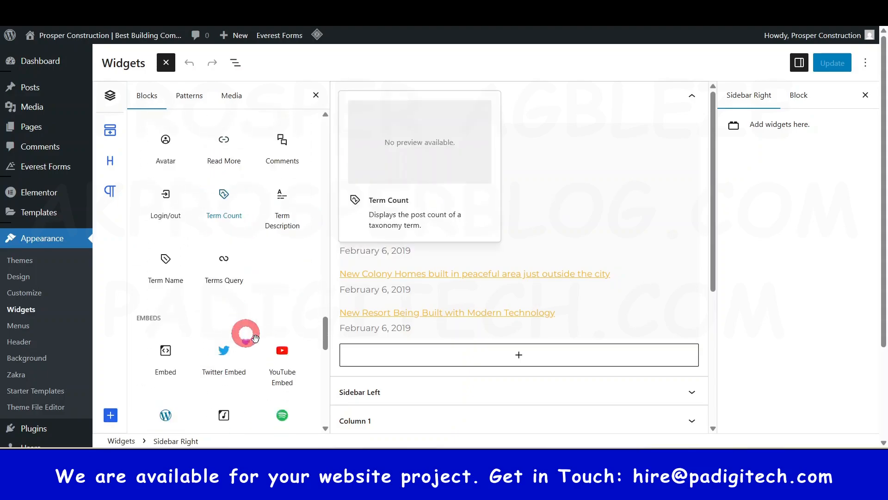
pyautogui.click(314, 95)
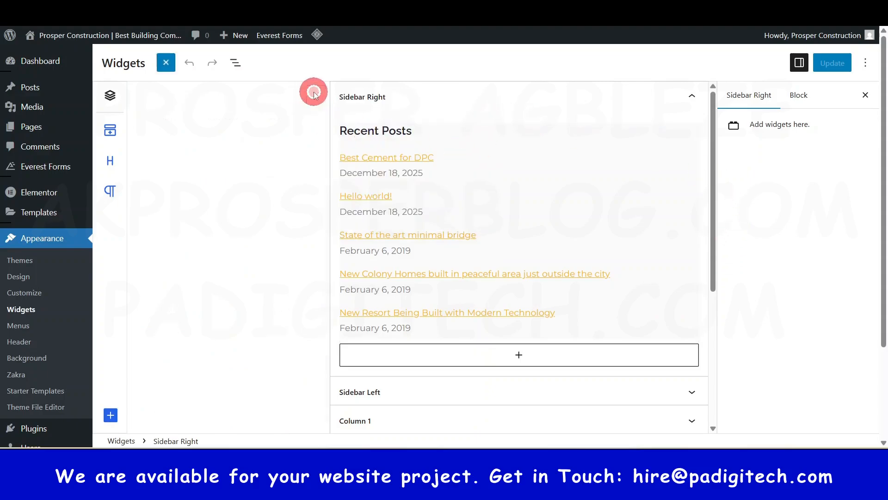
# Step: Collapse the Sidebar Right area and check the contents of the Sidebar Left and Column 1 widget areas
pyautogui.click(607, 102)
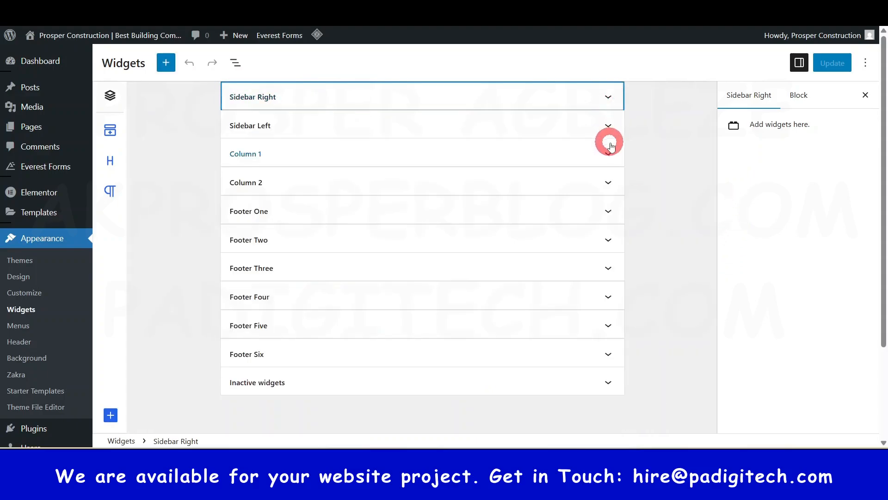
pyautogui.click(609, 126)
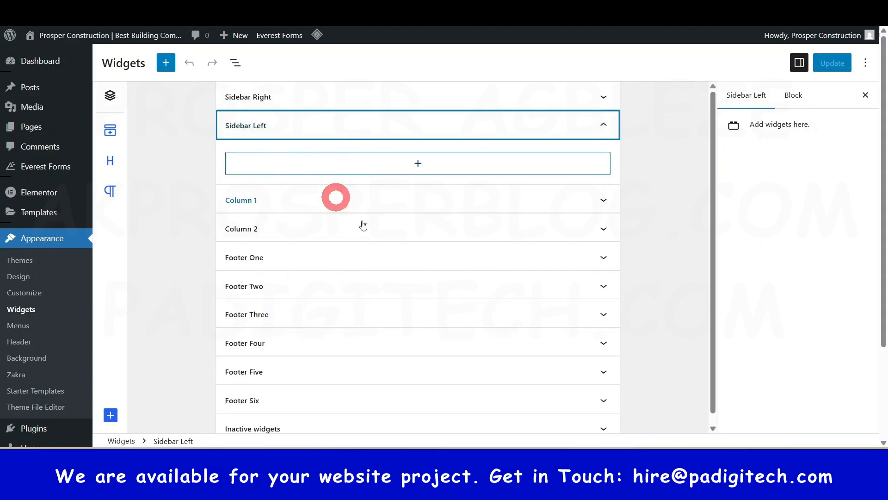
pyautogui.click(606, 125)
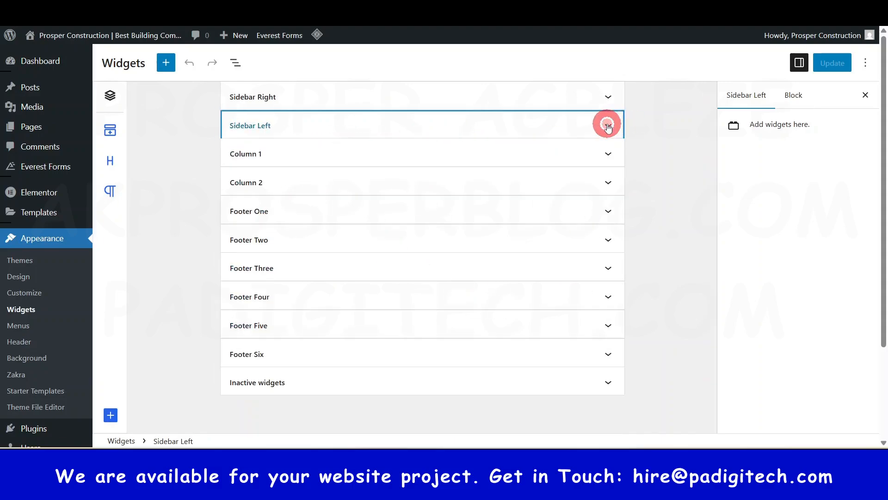
pyautogui.click(611, 155)
pyautogui.click(610, 155)
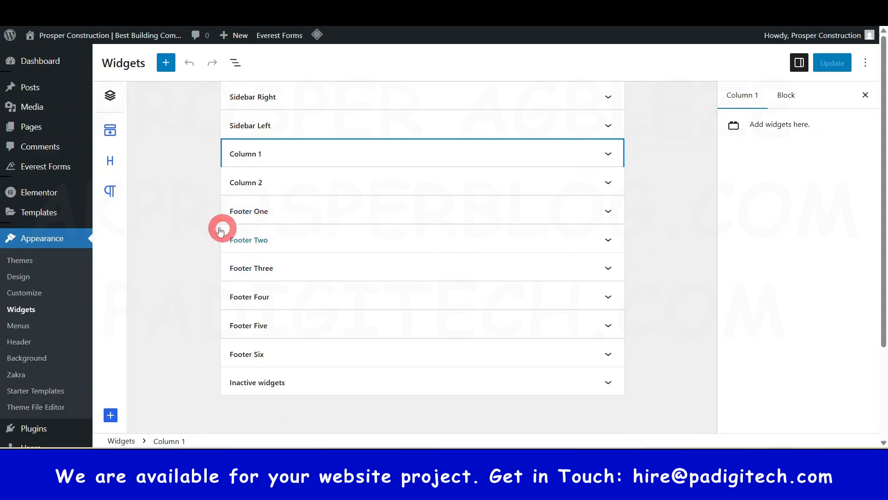
# Step: Expand the Footer One area, dismiss the licence reminder, and open its Text widget to view the title and description
pyautogui.click(608, 210)
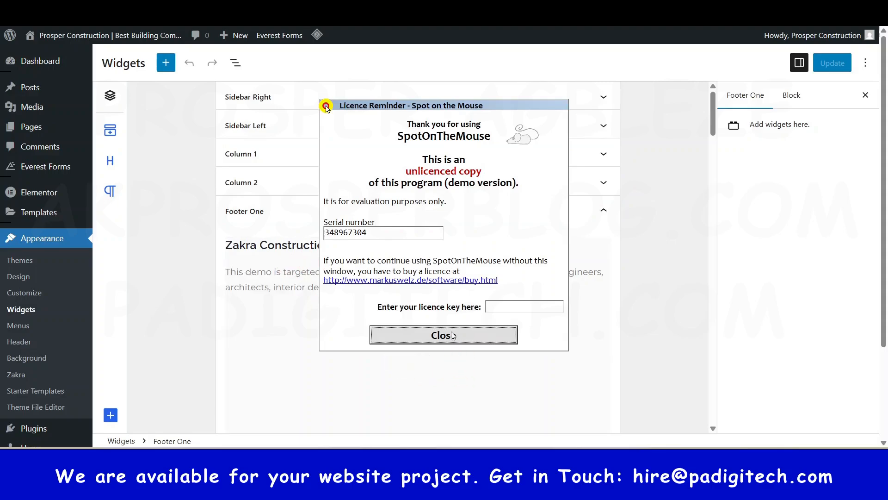
pyautogui.click(443, 334)
pyautogui.click(277, 249)
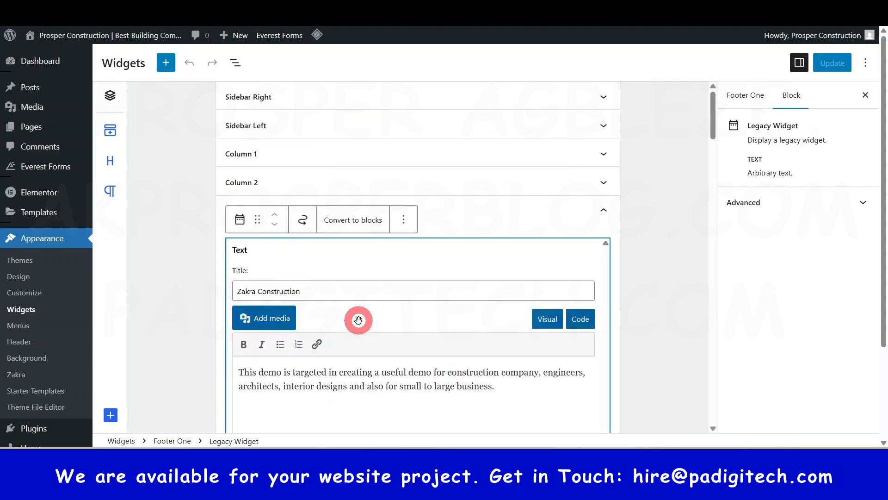
pyautogui.scroll(-1, 296, 290)
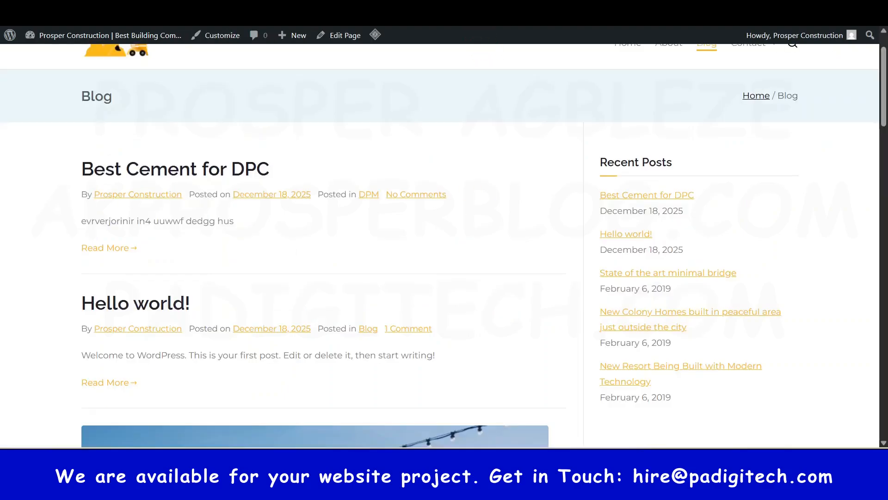
pyautogui.scroll(-1, 463, 310)
pyautogui.scroll(-14, 464, 309)
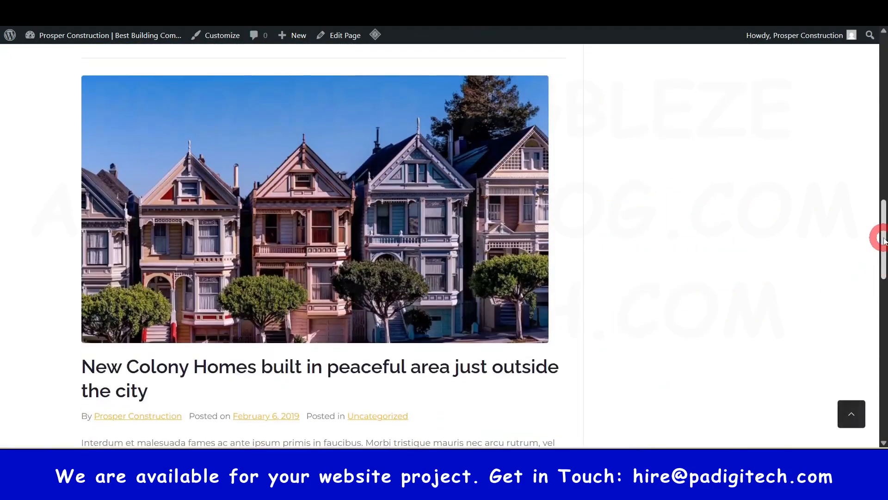
# Step: Switch to the live Blog page and examine the Zakra Construction description in the first footer column
pyautogui.moveTo(884, 237); pyautogui.dragTo(884, 425)
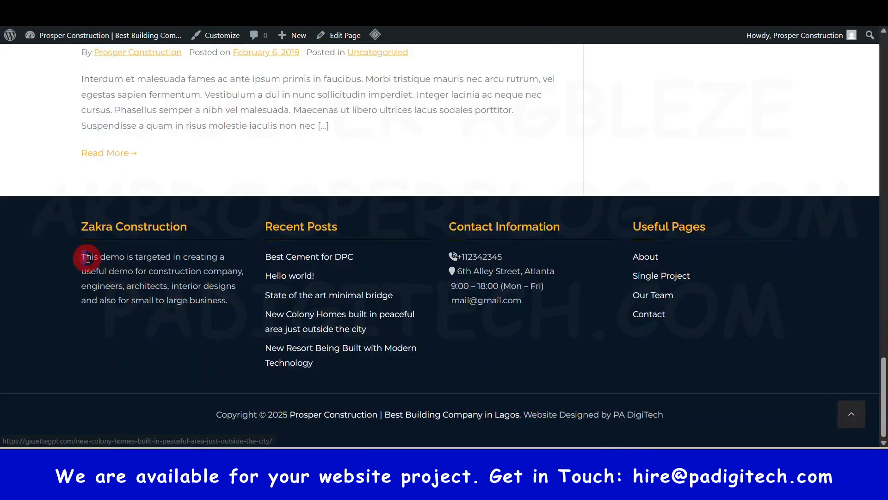
pyautogui.moveTo(82, 257); pyautogui.dragTo(184, 296)
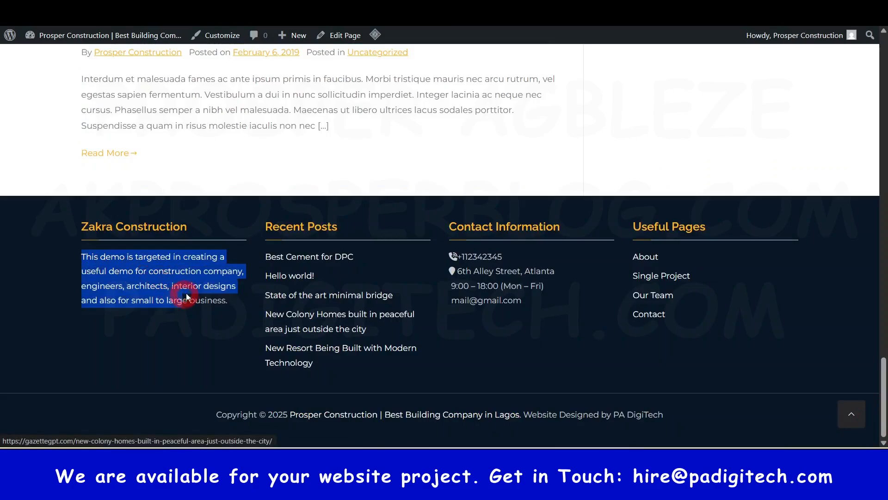
pyautogui.click(173, 271)
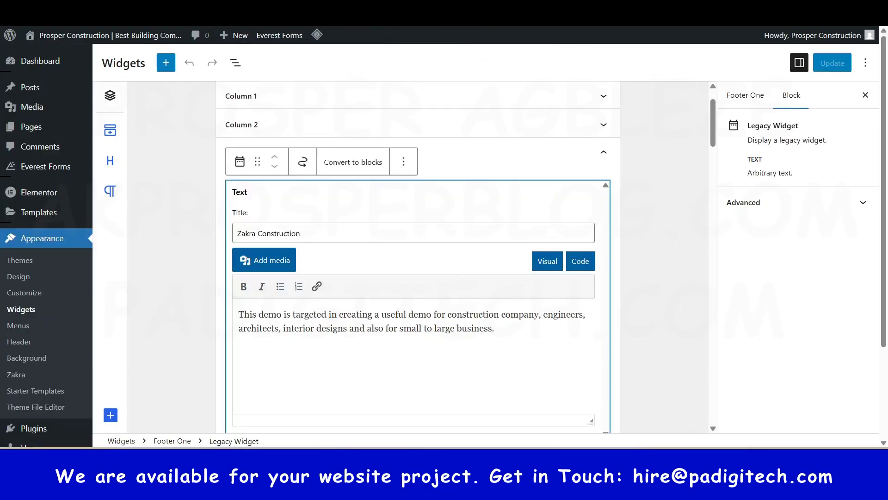
pyautogui.click(302, 341)
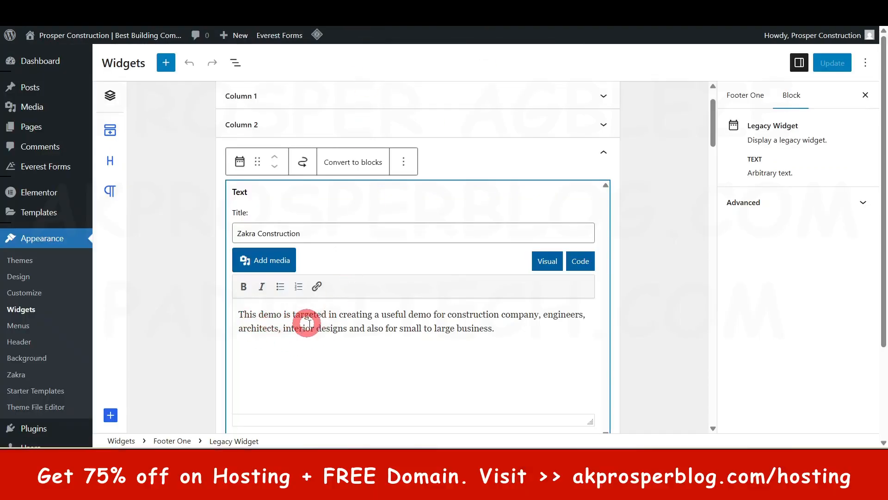
# Step: Return to the Widgets screen, inspect the description text in the Footer One Text widget, and collapse the area
pyautogui.tripleClick(397, 330)
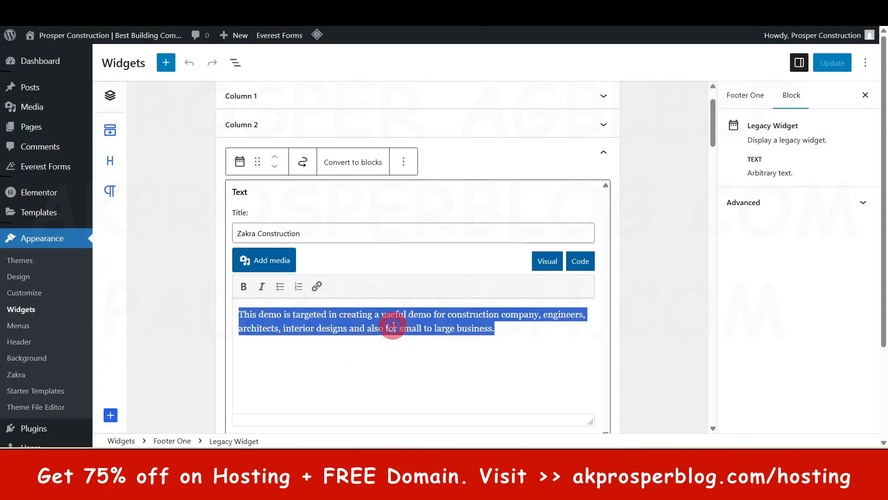
pyautogui.click(393, 325)
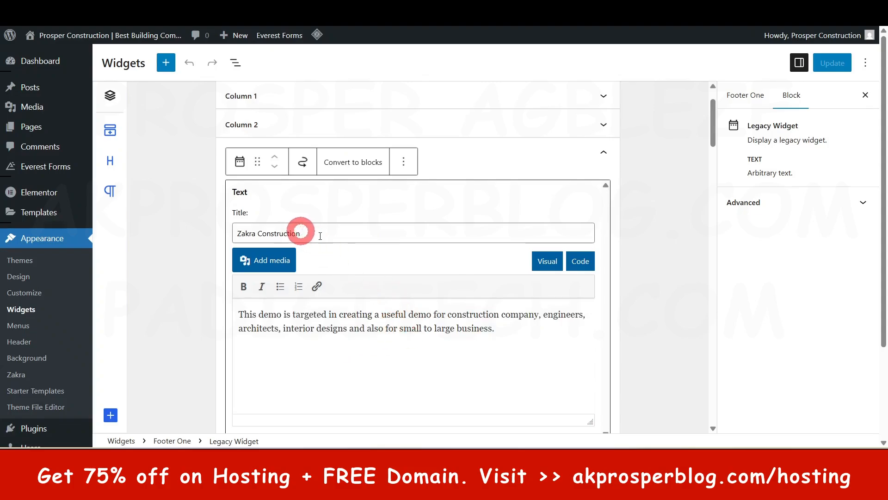
pyautogui.click(604, 152)
pyautogui.click(605, 154)
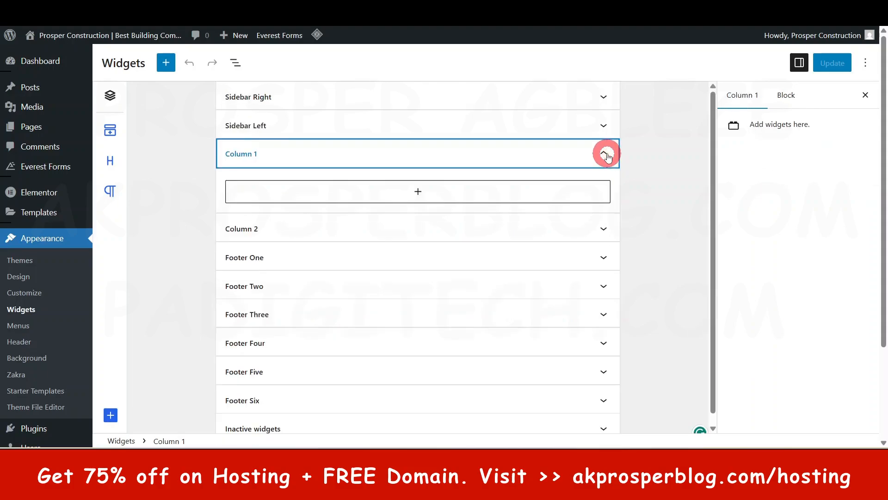
# Step: Expand Footer One again, look through it down to the option for adding another block, and collapse the area
pyautogui.click(604, 257)
pyautogui.scroll(-3, 558, 309)
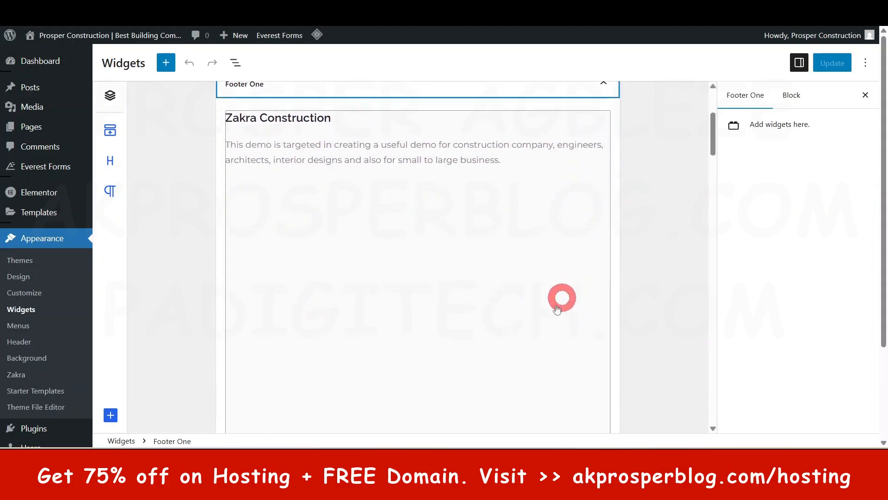
pyautogui.scroll(-3, 537, 315)
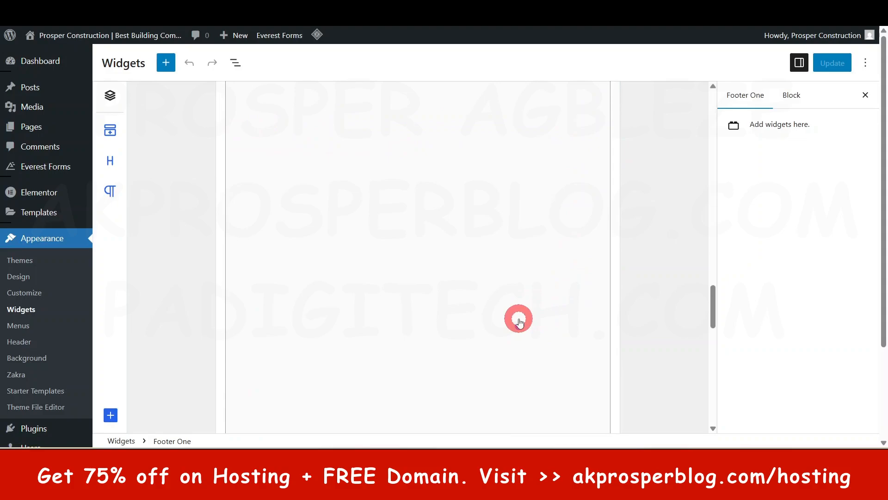
pyautogui.scroll(-3, 518, 319)
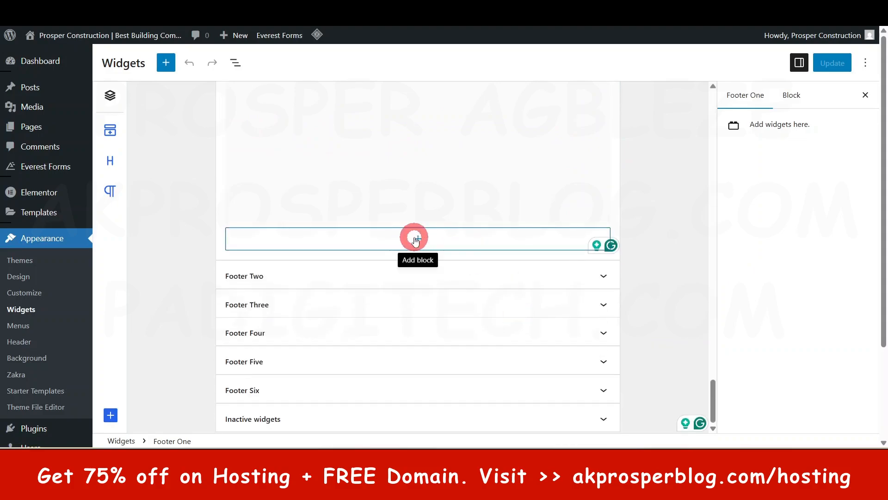
pyautogui.moveTo(711, 386); pyautogui.dragTo(709, 98)
pyautogui.click(603, 204)
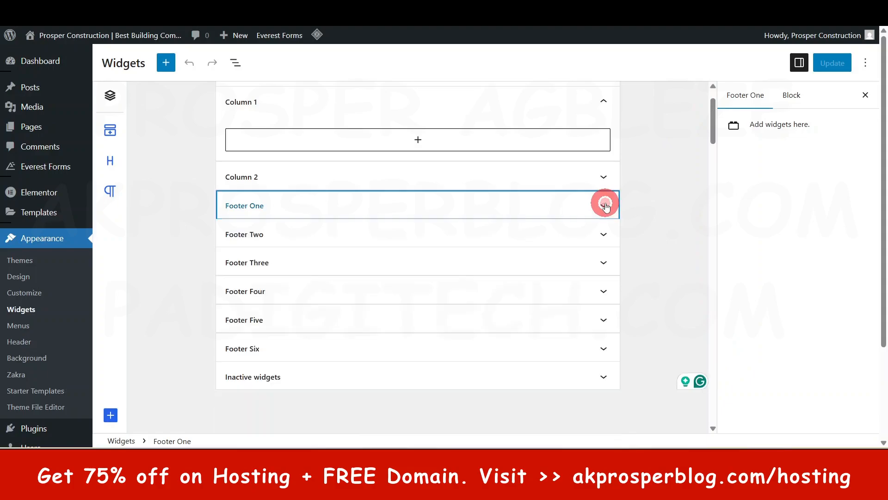
pyautogui.scroll(1, 601, 235)
pyautogui.click(606, 238)
pyautogui.click(602, 204)
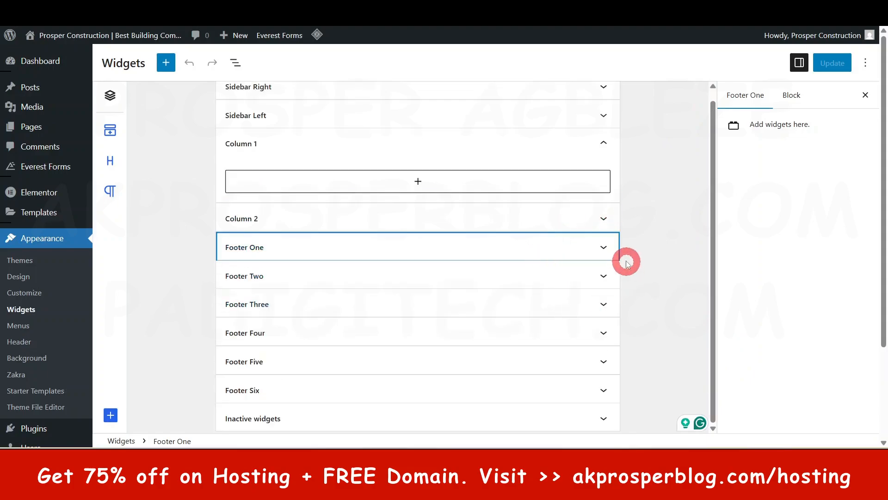
# Step: Expand the Footer Two area and compare its Recent Posts widget with the footer on the live Blog page
pyautogui.click(604, 276)
pyautogui.scroll(-3, 540, 321)
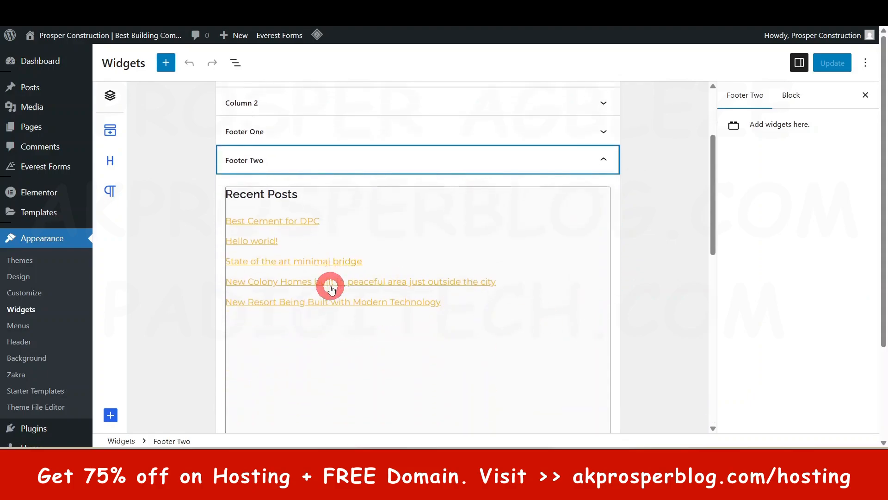
pyautogui.click(403, 73)
pyautogui.click(475, 22)
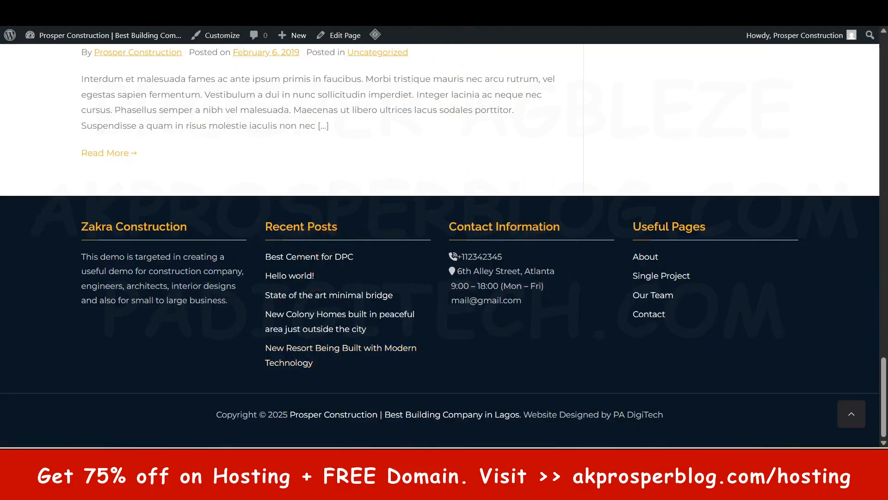
pyautogui.click(374, 19)
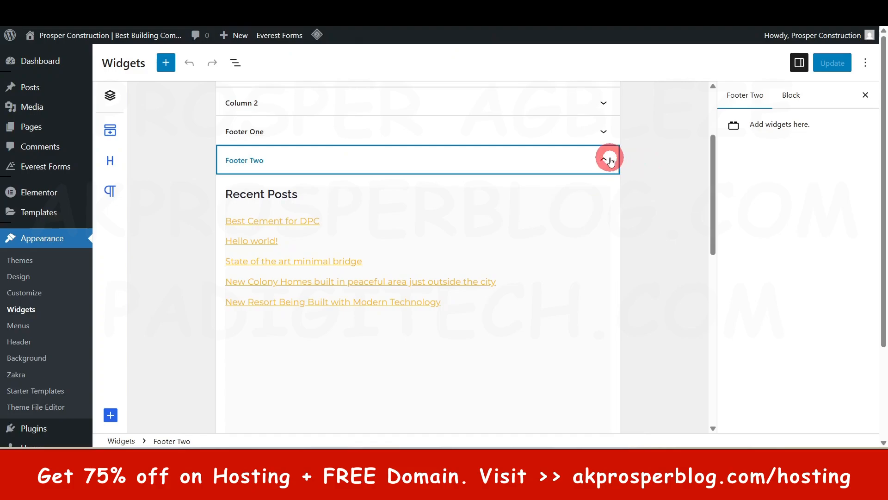
# Step: Collapse Footer Two, examine the editable Contact Information text widget in Footer Three, and collapse that area too
pyautogui.click(609, 160)
pyautogui.click(606, 305)
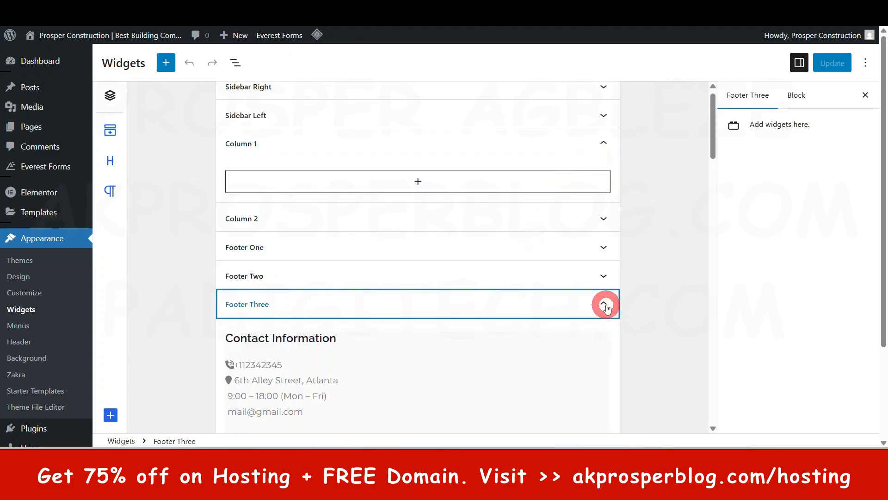
pyautogui.click(323, 294)
pyautogui.click(362, 368)
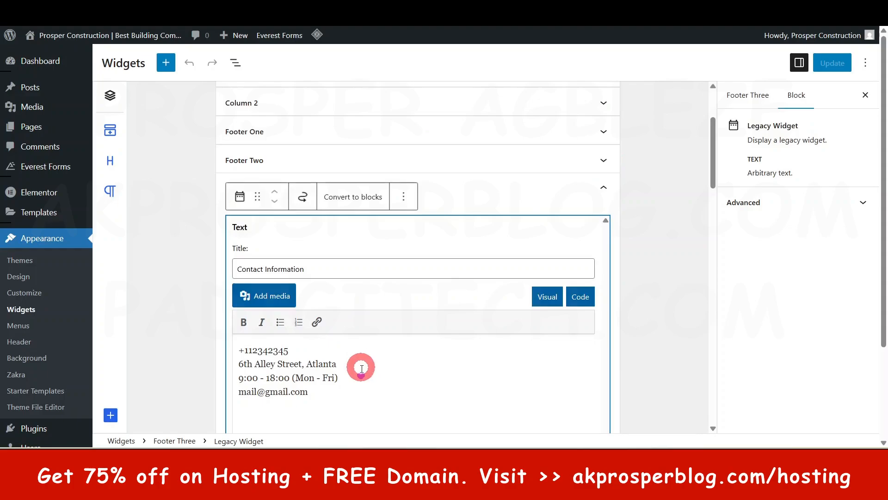
pyautogui.scroll(-3, 362, 367)
pyautogui.click(284, 236)
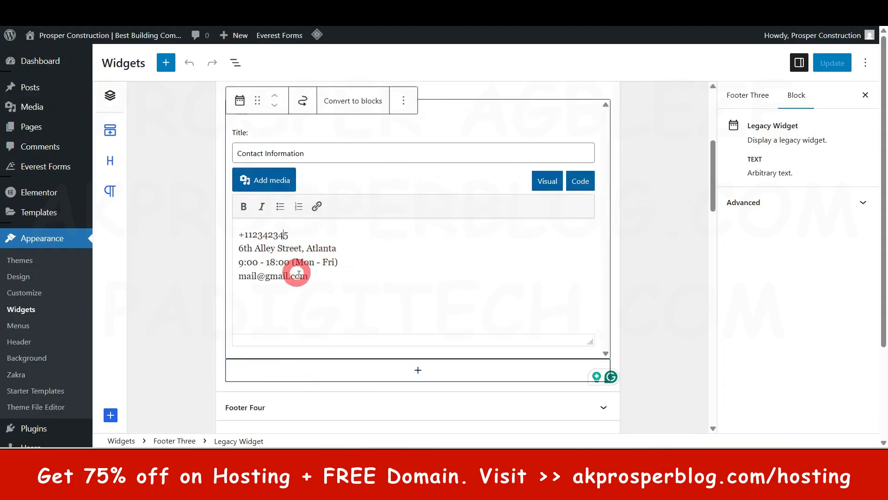
pyautogui.scroll(2, 641, 307)
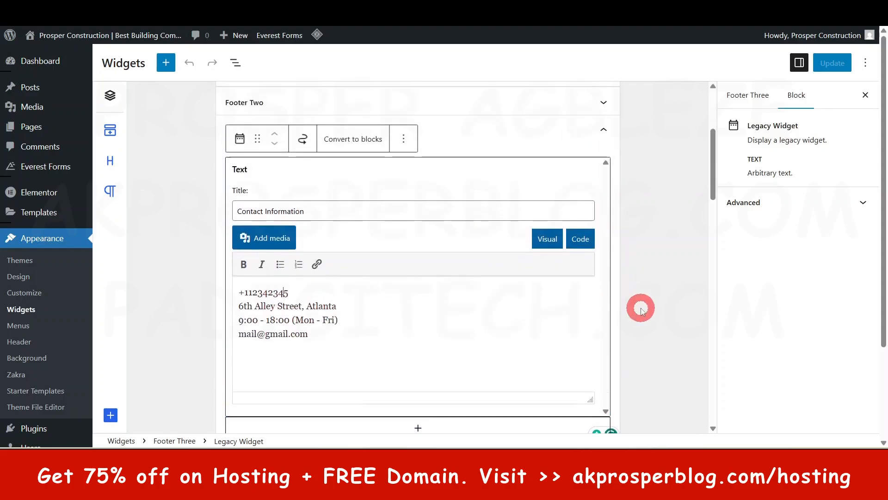
pyautogui.scroll(2, 642, 307)
pyautogui.click(605, 191)
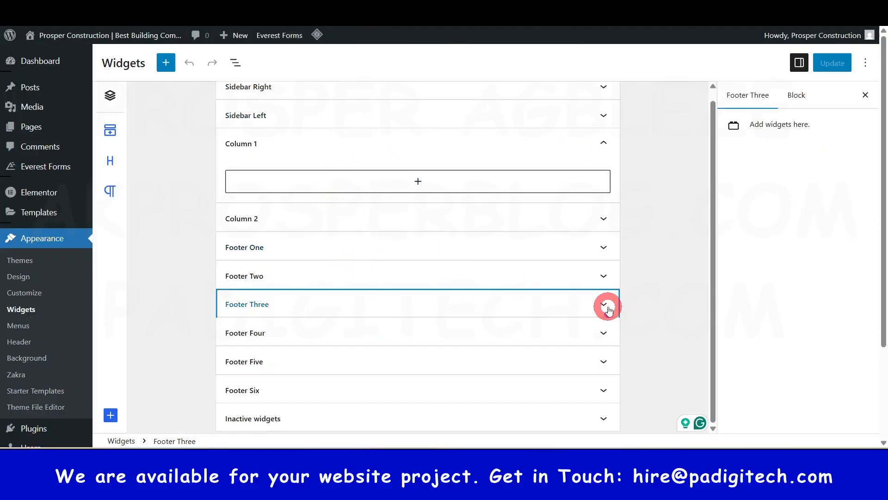
# Step: Leave the Widgets screen and open the WordPress Dashboard home
pyautogui.scroll(-2, 507, 338)
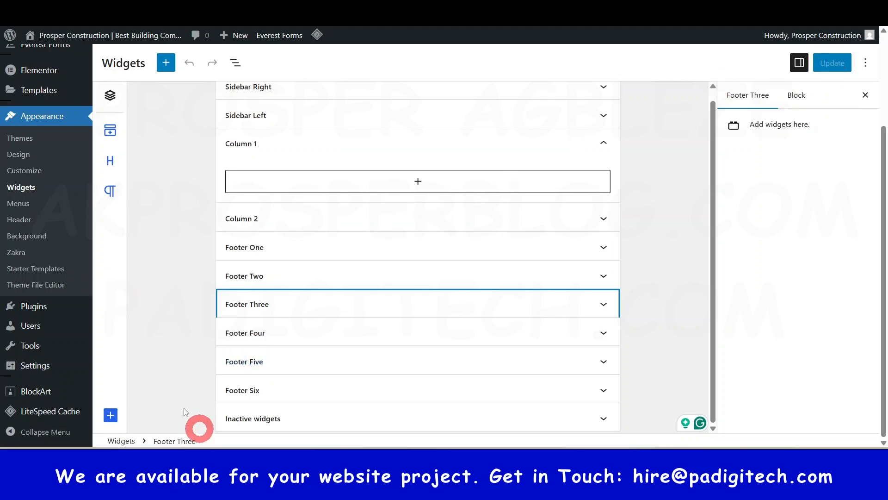
pyautogui.scroll(3, 70, 262)
pyautogui.click(55, 60)
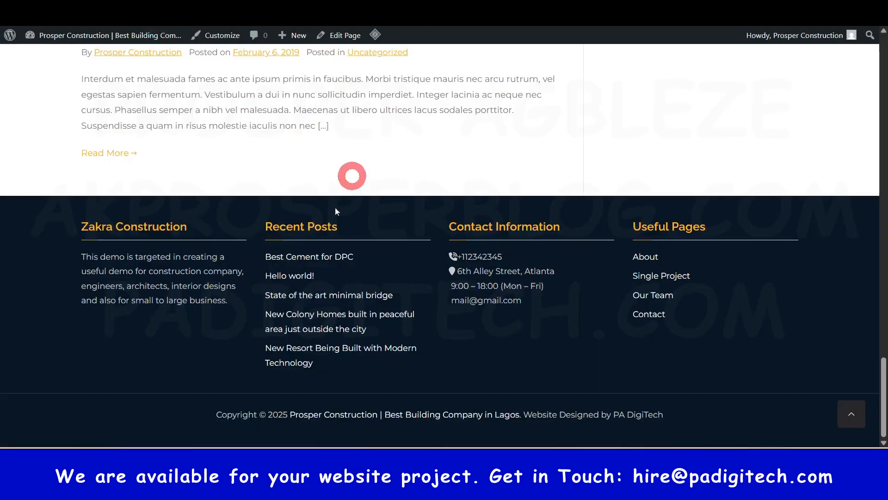
# Step: Open the home page of the live site and review its sections down to the footer widget columns
pyautogui.scroll(10, 335, 206)
pyautogui.scroll(15, 314, 220)
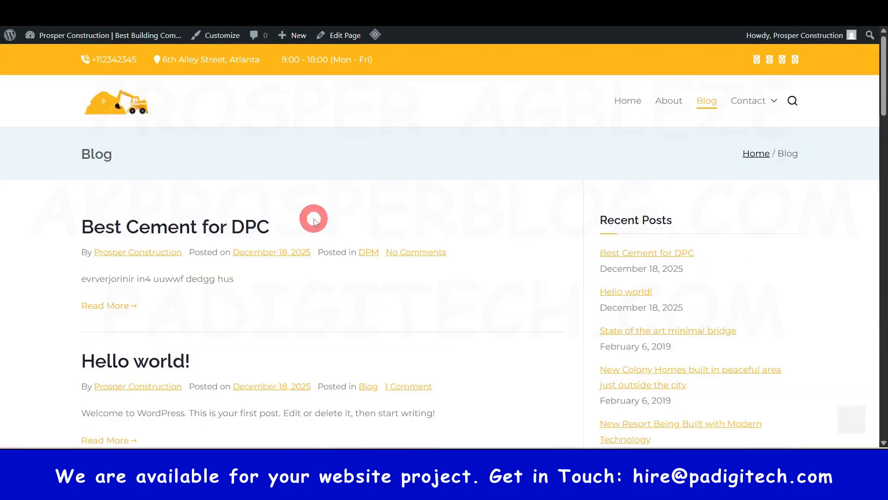
pyautogui.click(144, 105)
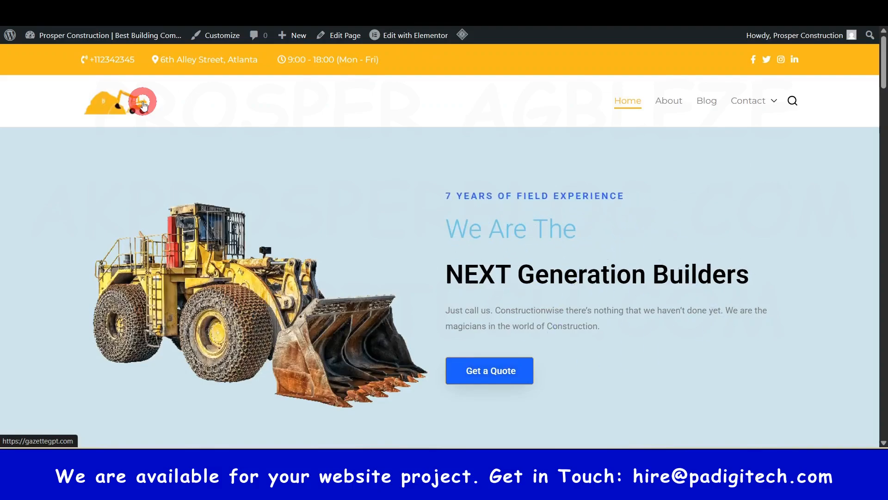
pyautogui.moveTo(882, 65); pyautogui.dragTo(883, 419)
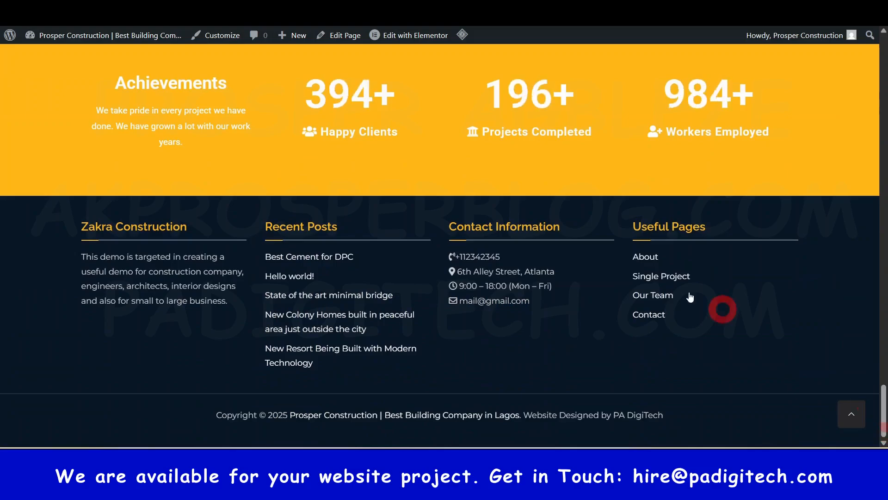
pyautogui.moveTo(129, 38)
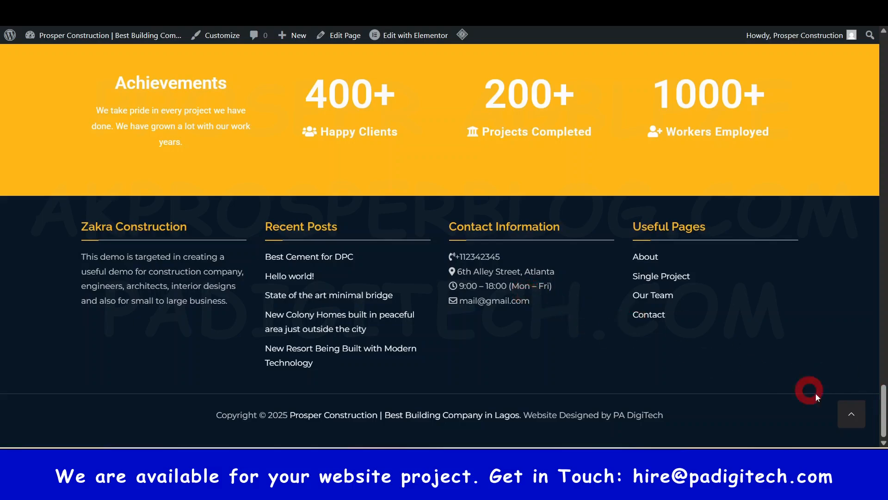
pyautogui.moveTo(883, 417); pyautogui.dragTo(883, 360)
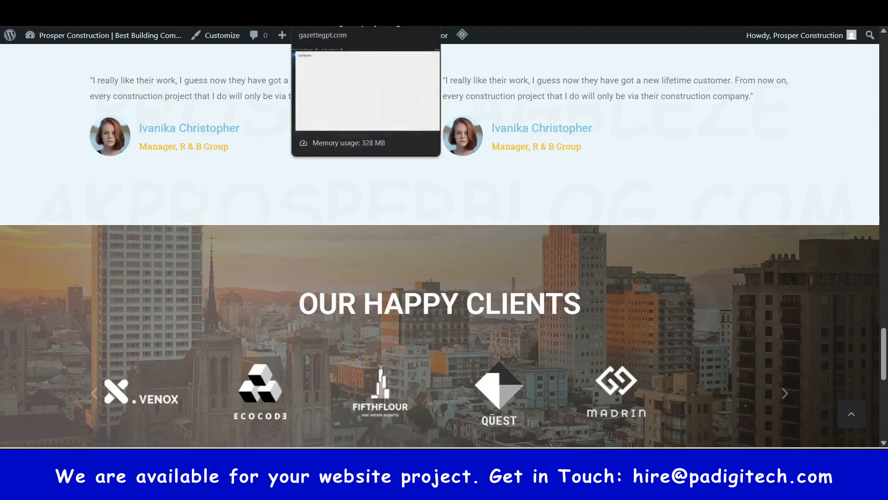
# Step: Switch back to the WordPress Dashboard, open the Add Plugins page and search it for yoast and chaty
pyautogui.click(331, 5)
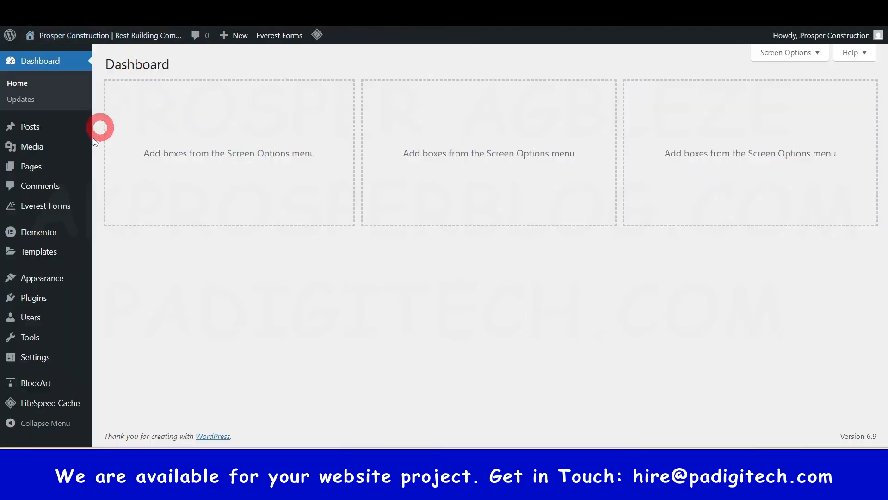
pyautogui.moveTo(36, 302)
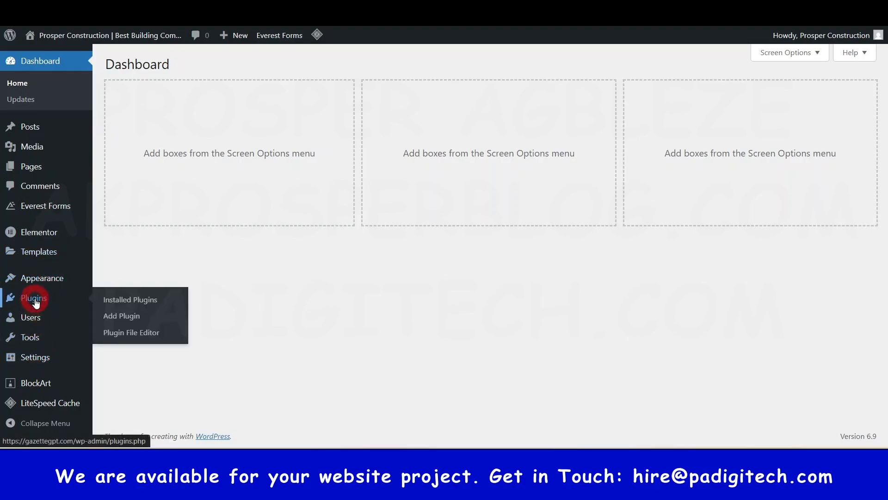
pyautogui.click(133, 314)
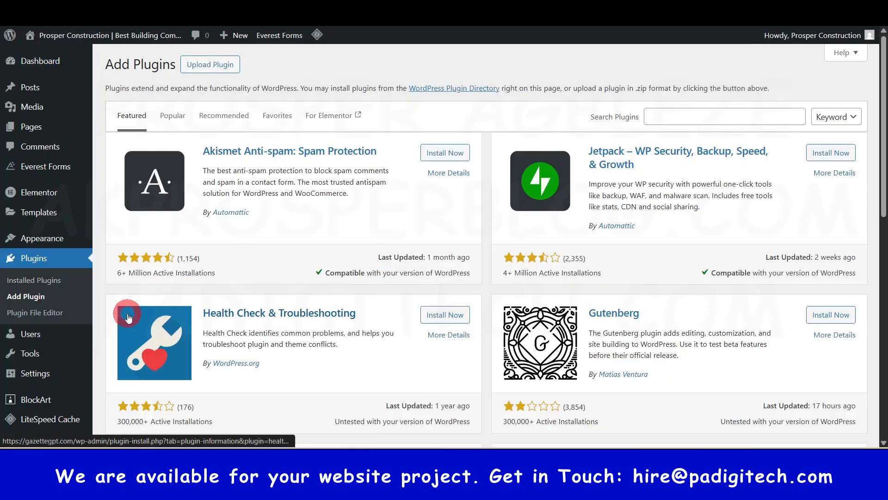
pyautogui.click(685, 114)
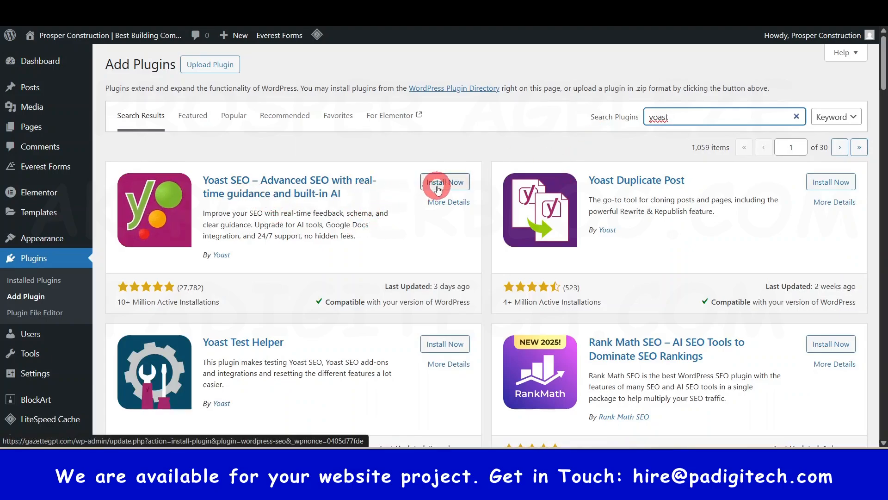
pyautogui.click(796, 116)
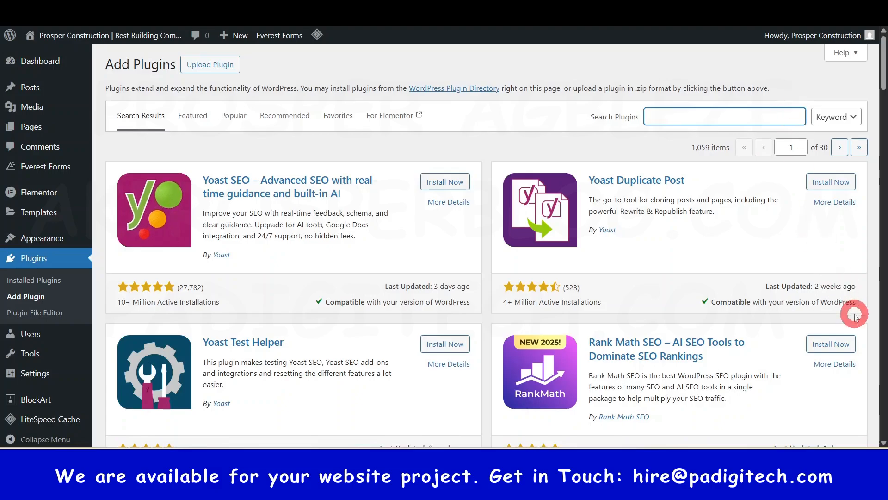
pyautogui.write('chaty')
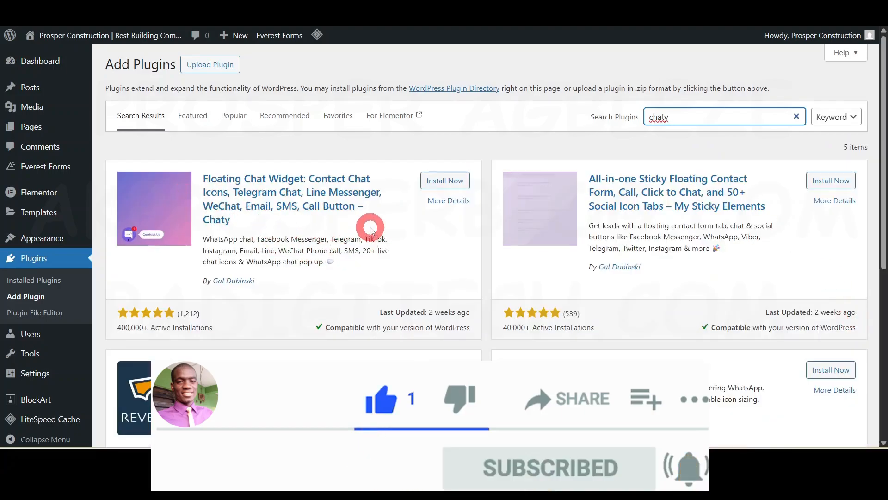
# Step: Search the plugin directory for google site, and return to the WordPress Dashboard home
pyautogui.doubleClick(697, 113)
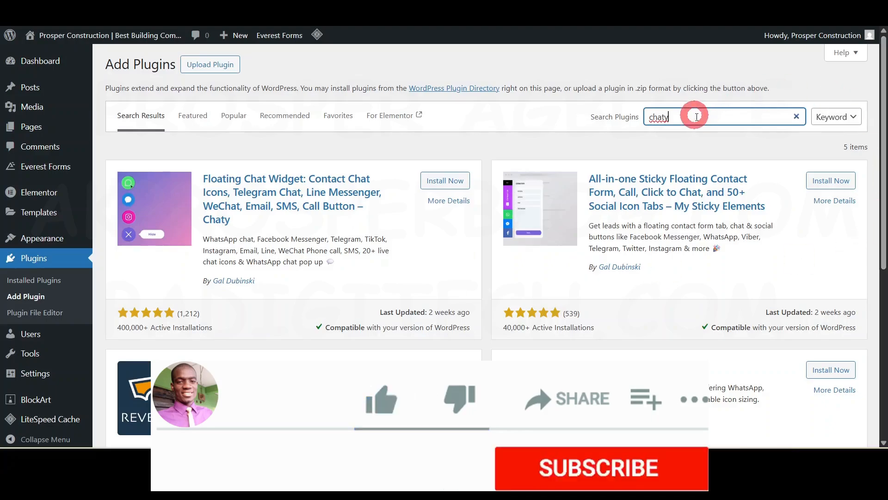
pyautogui.write('google sit')
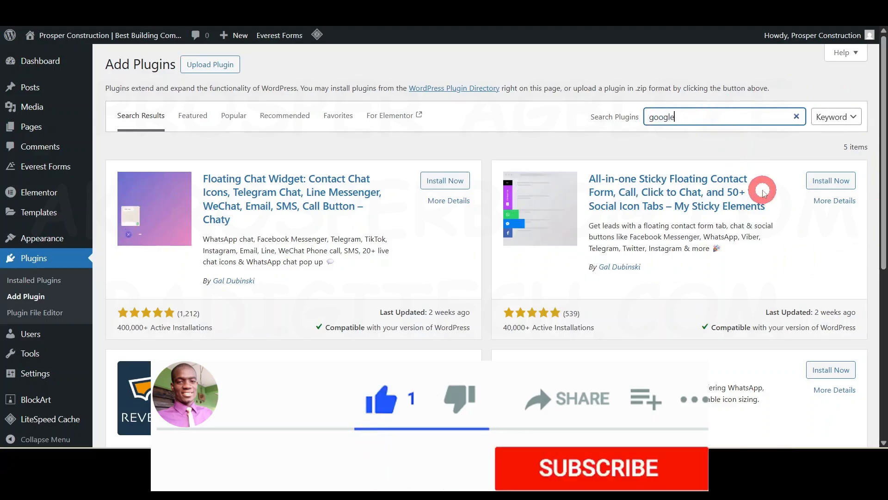
pyautogui.write('e')
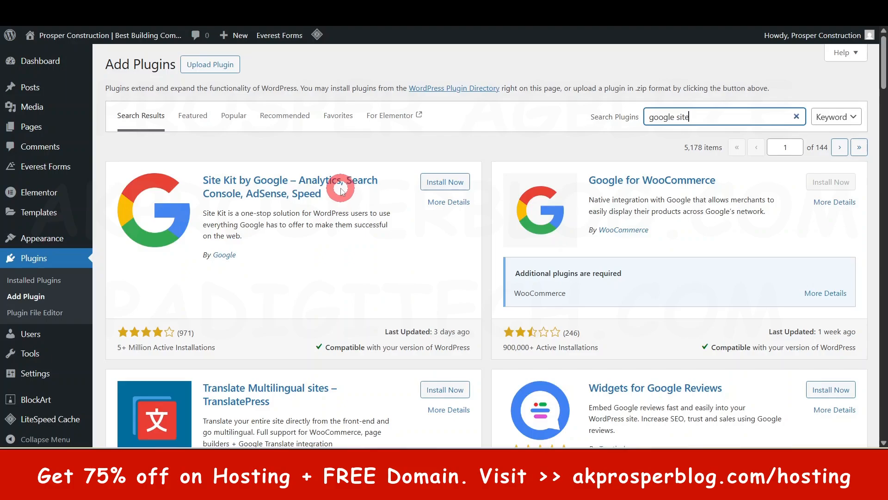
pyautogui.click(59, 63)
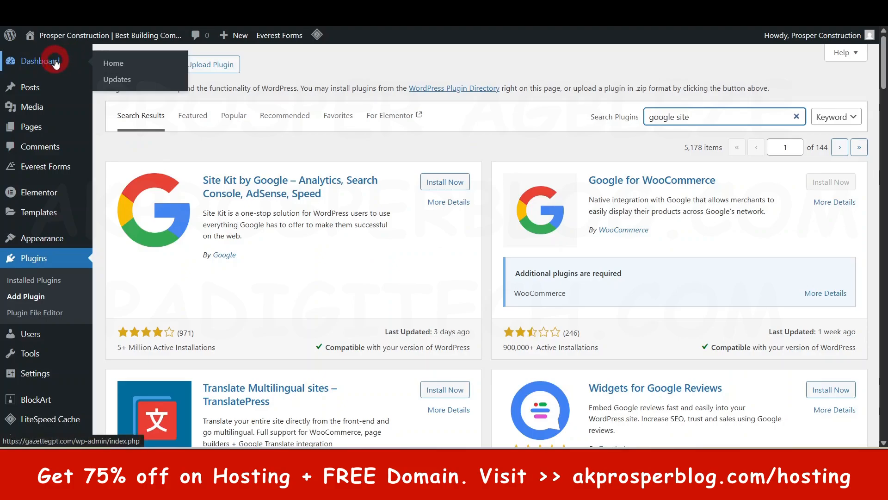
pyautogui.click(54, 63)
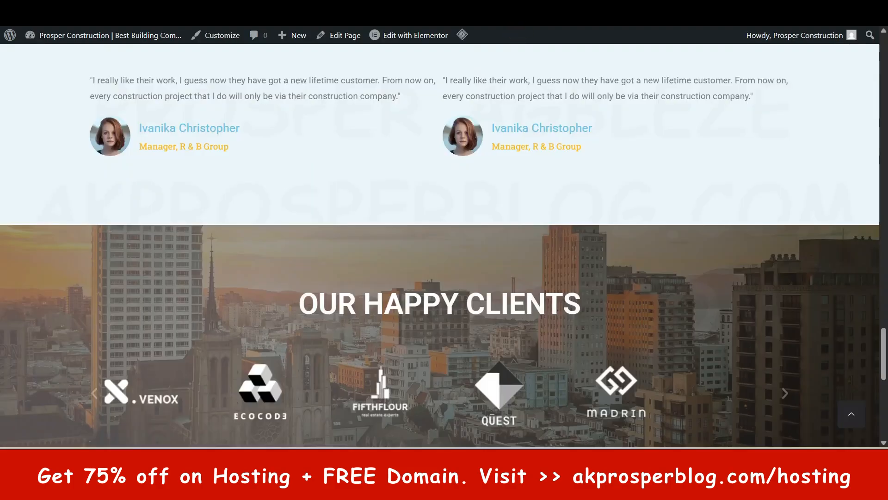
# Step: View the live home page's header and hero section, and switch to the Photos viewer to look at the construction website guide image
pyautogui.moveTo(878, 331); pyautogui.dragTo(884, 64)
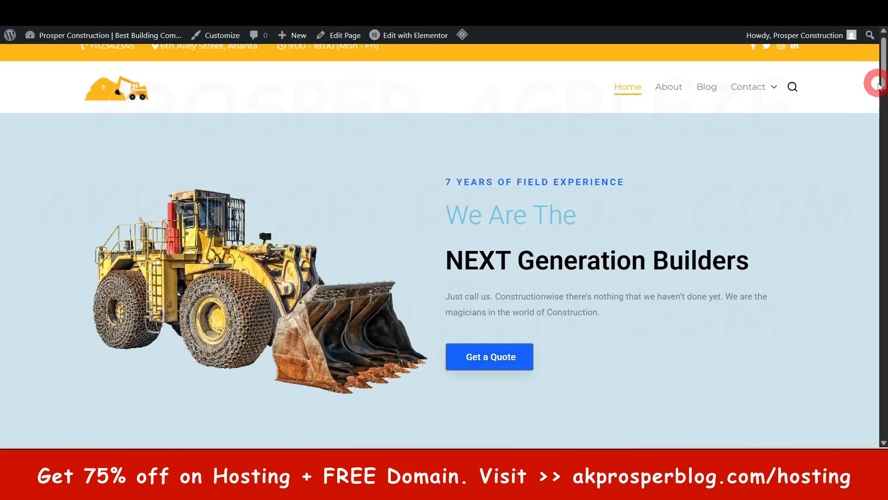
pyautogui.moveTo(884, 67); pyautogui.dragTo(885, 47)
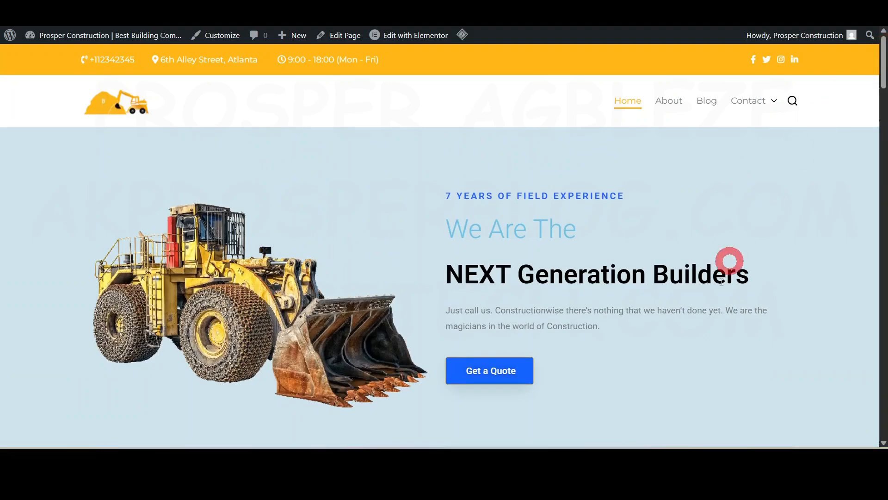
pyautogui.click(654, 432)
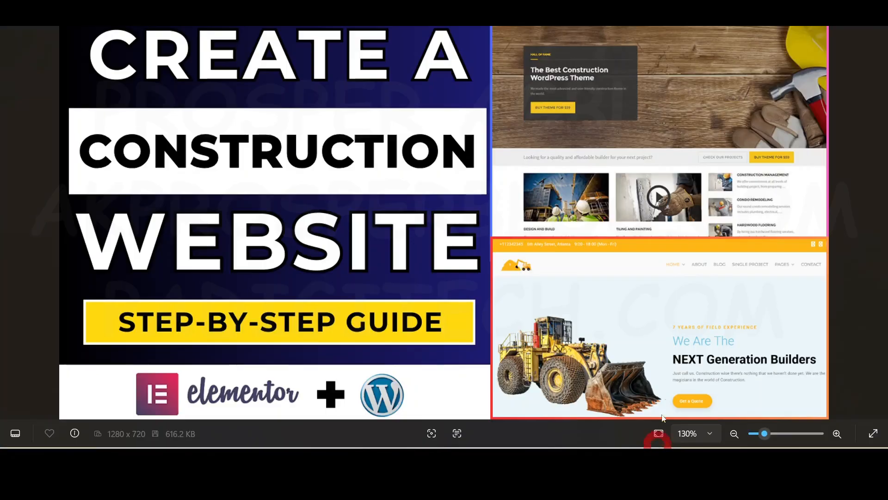